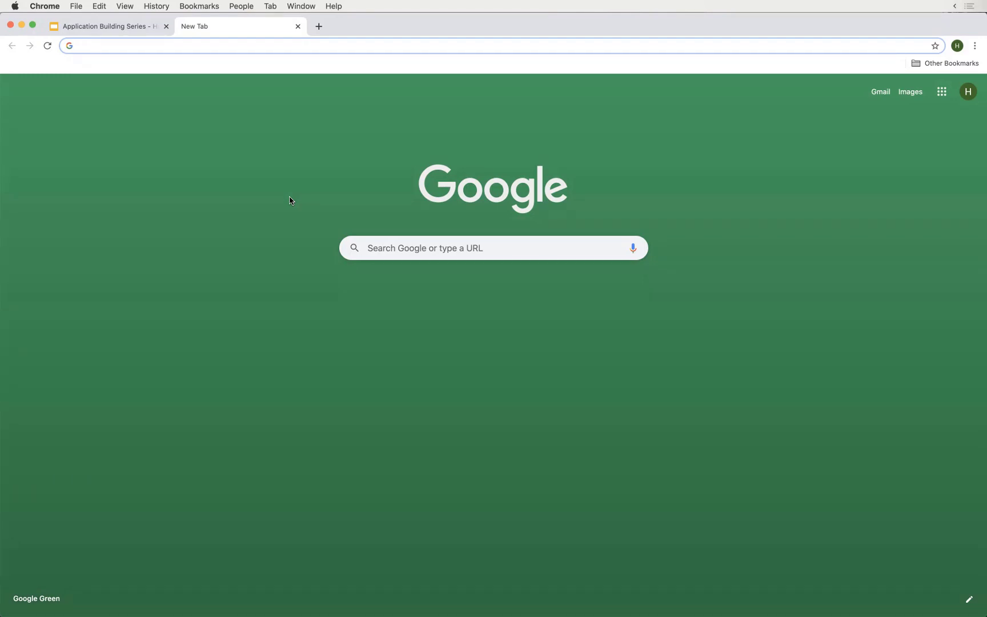
# - Load the Joget webinar server address ('jogetwe…' suggestion) in the browser
pyautogui.click(281, 171)
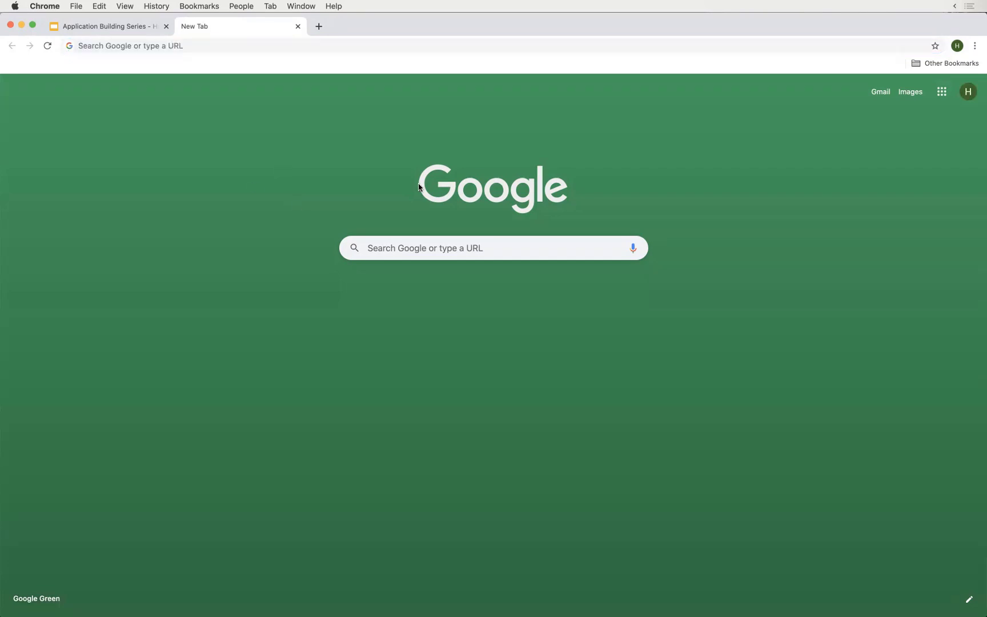
pyautogui.click(336, 46)
pyautogui.write('jogetwebinar.cloud.joget.com/jw')
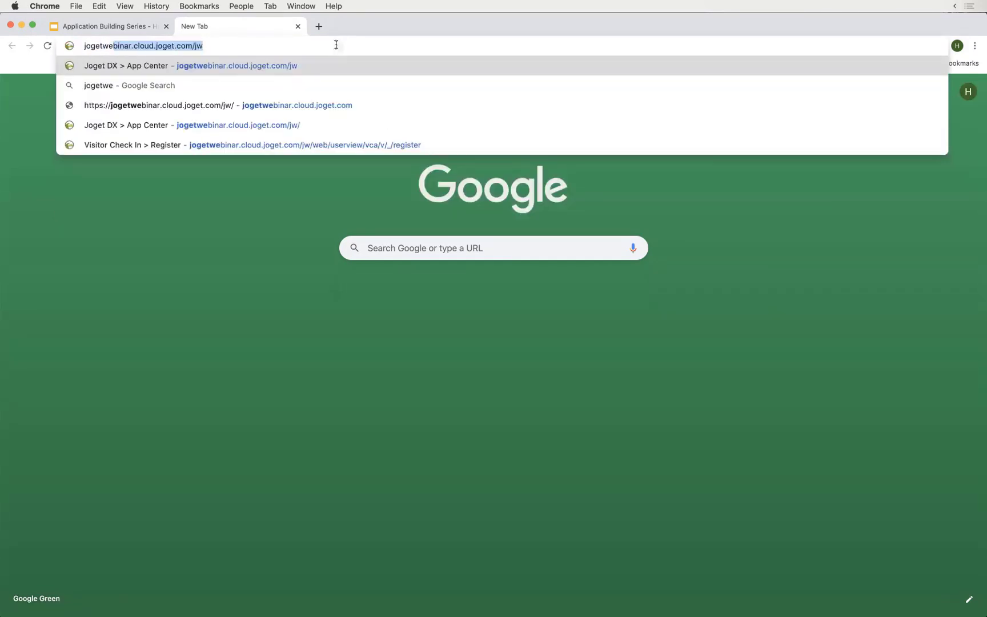
pyautogui.press('Return')
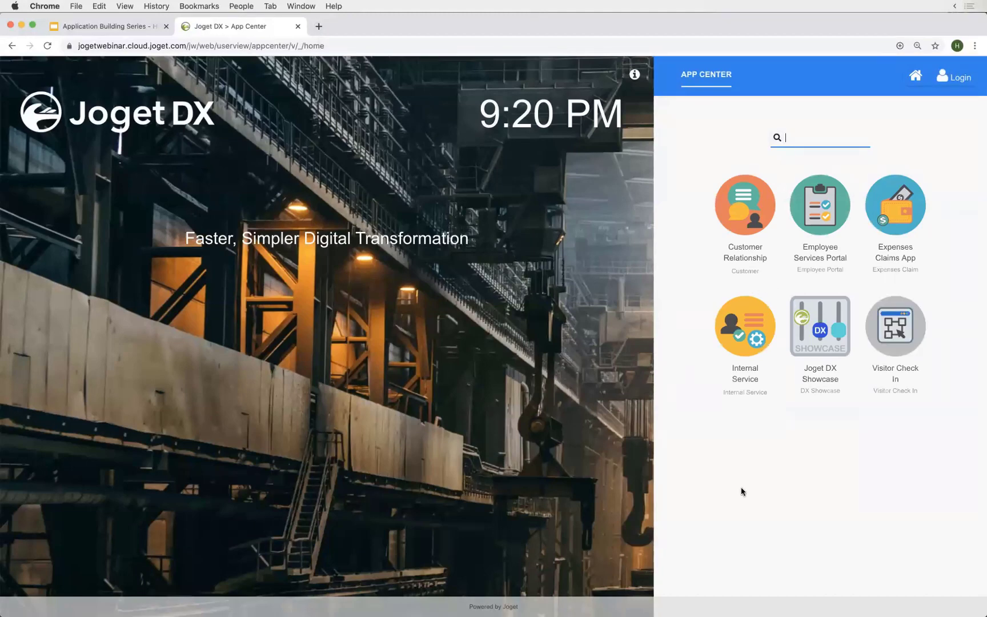
# - Log in with the administrator username and password, retrying after the first attempt fails
pyautogui.click(965, 80)
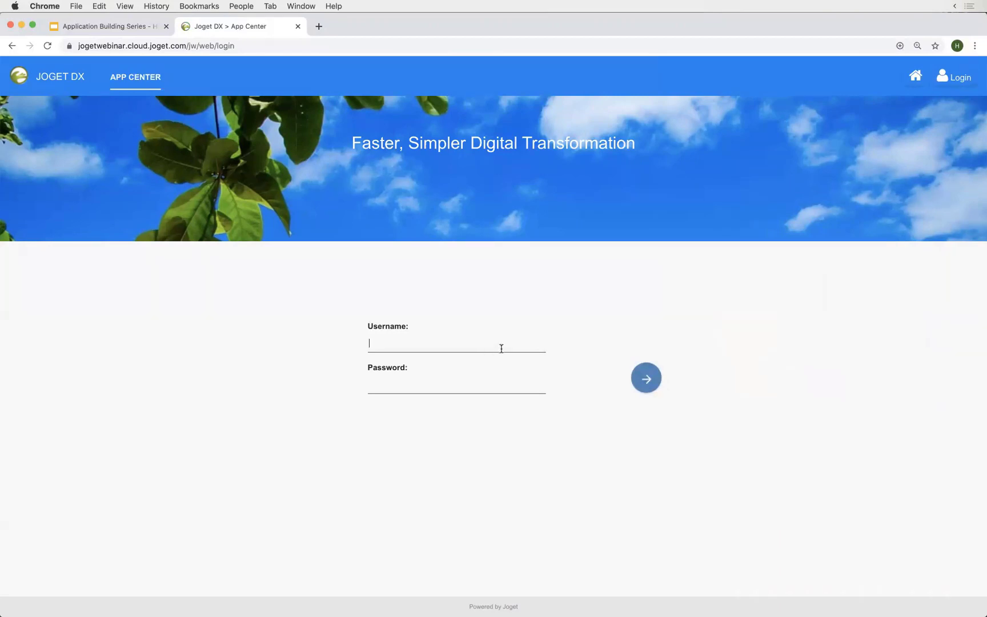
pyautogui.write('admin')
pyautogui.press('Tab')
pyautogui.write('**************')
pyautogui.click(642, 376)
pyautogui.click(512, 336)
pyautogui.write('admin')
pyautogui.press('Tab')
pyautogui.write('***********')
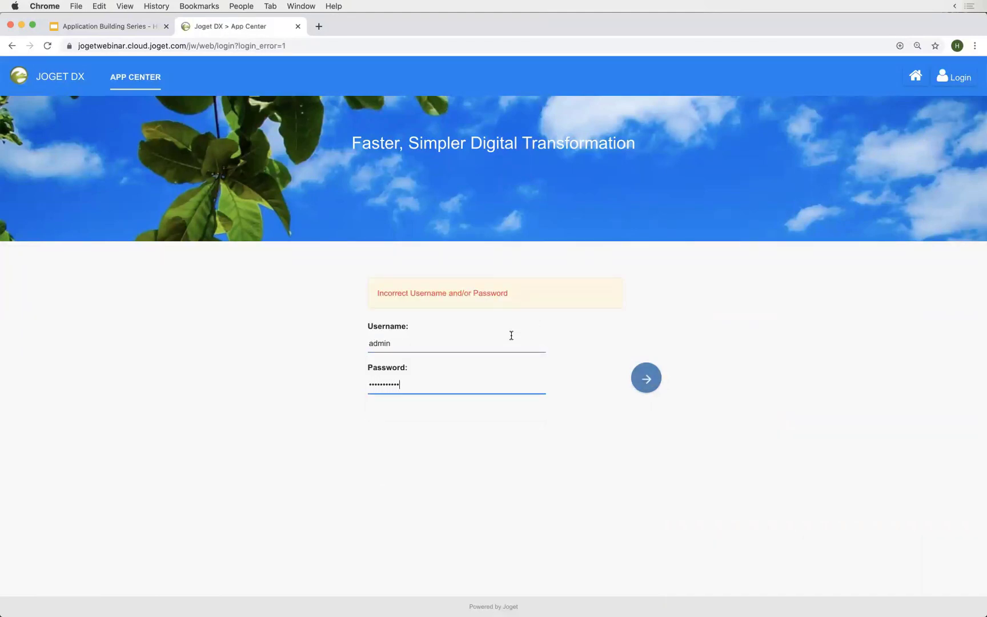
pyautogui.write('****')
pyautogui.press('Return')
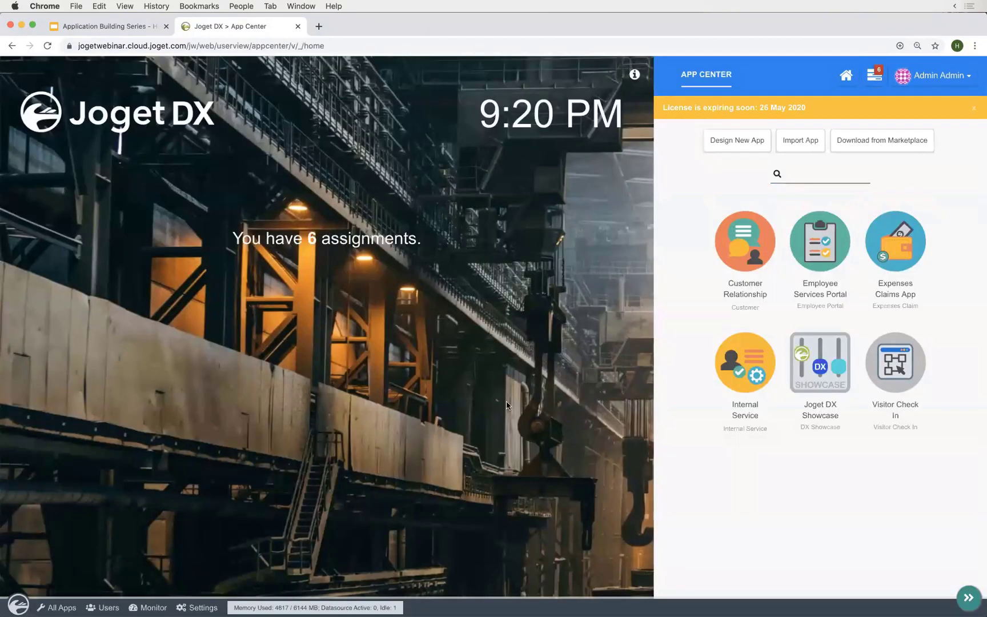
pyautogui.click(858, 142)
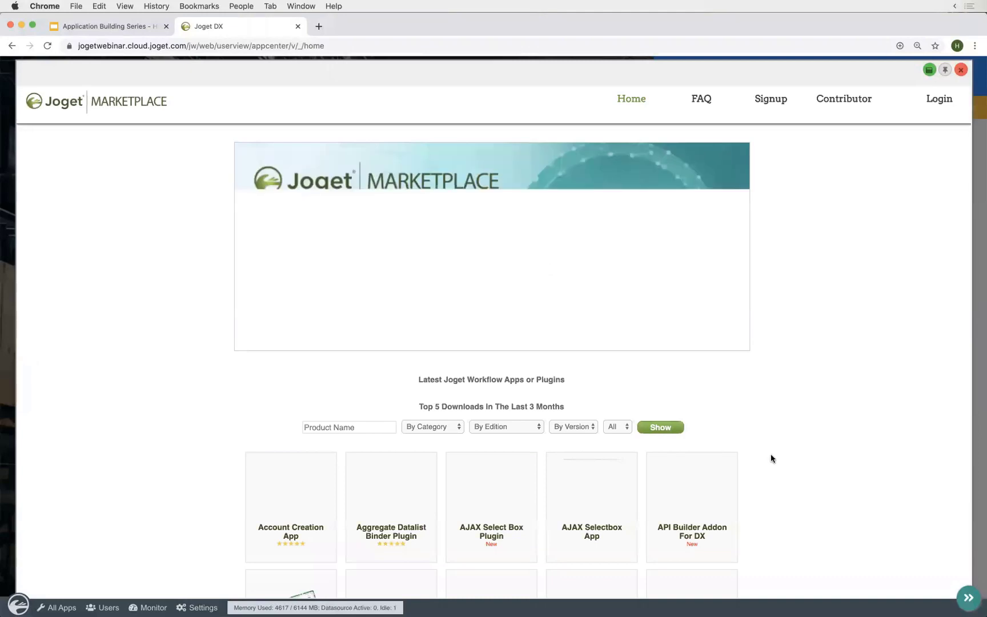
pyautogui.scroll(-5, 771, 454)
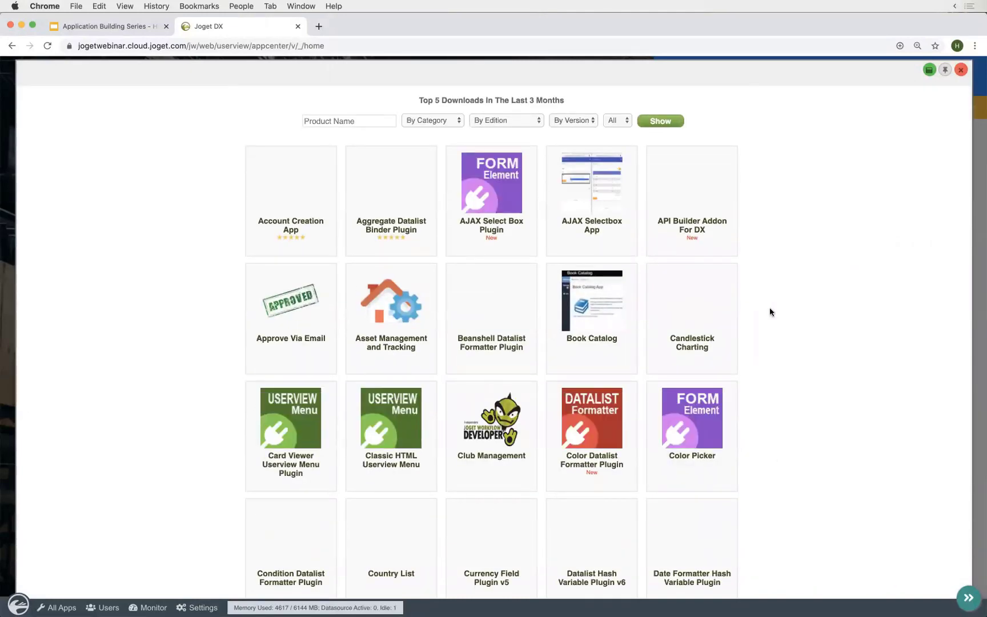
pyautogui.scroll(-1, 770, 312)
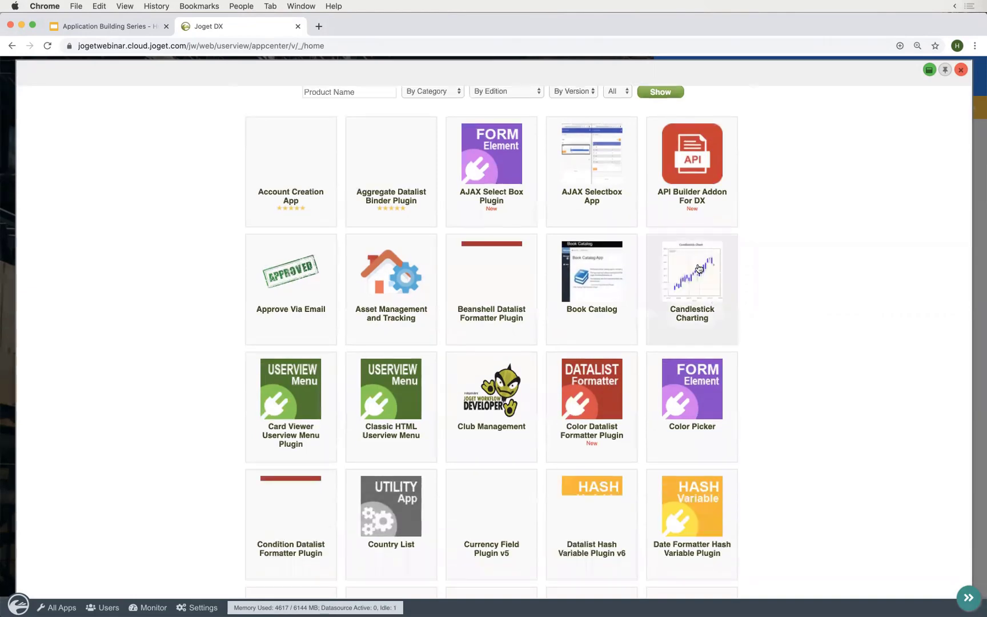
pyautogui.scroll(1, 794, 298)
pyautogui.scroll(-3, 793, 299)
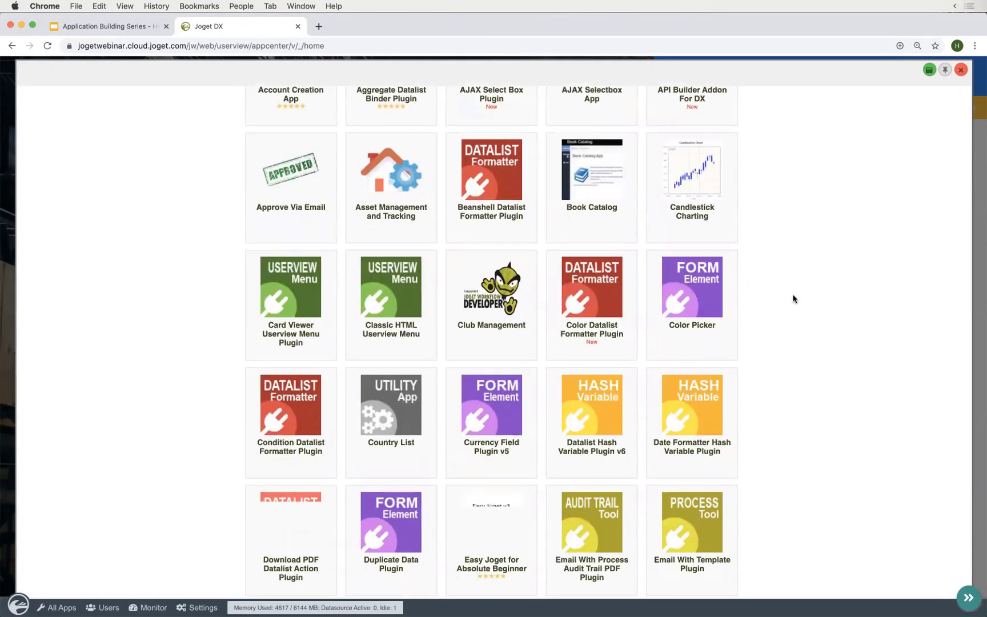
pyautogui.scroll(-3, 793, 299)
pyautogui.scroll(8, 793, 298)
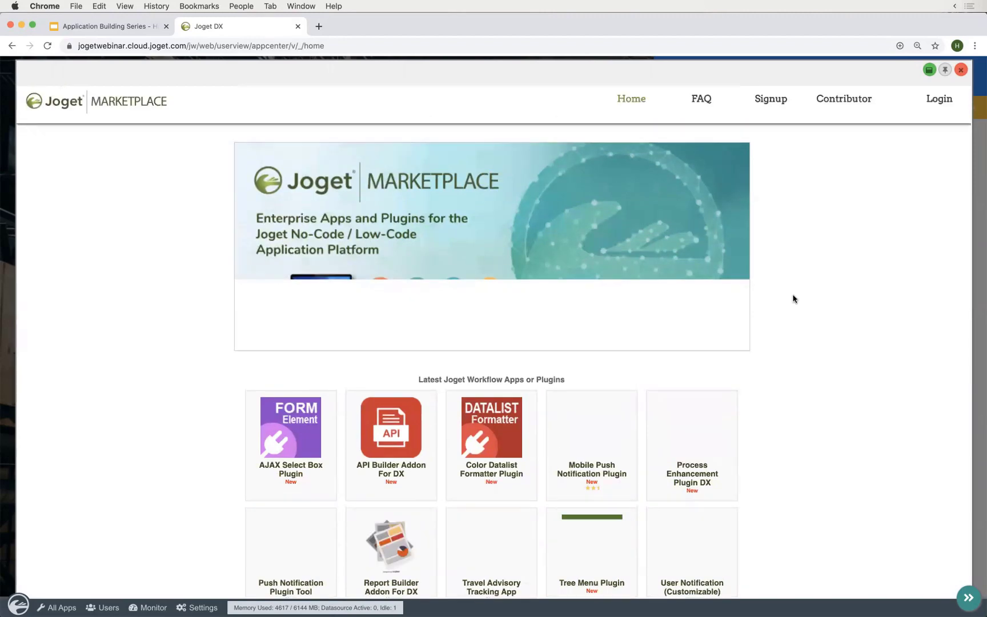
pyautogui.scroll(-5, 793, 298)
pyautogui.scroll(-2, 793, 299)
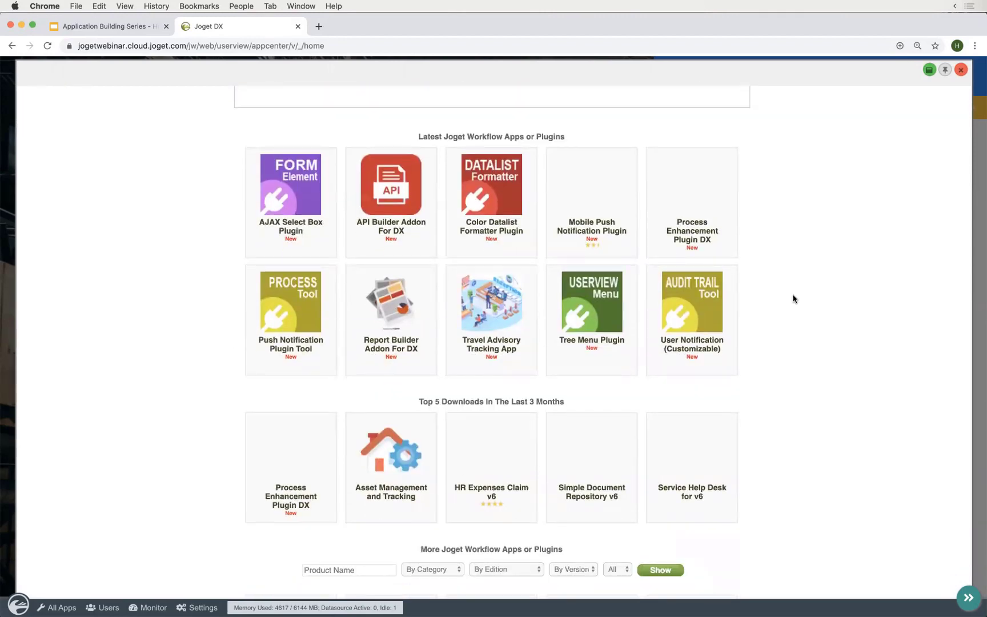
pyautogui.scroll(5, 793, 299)
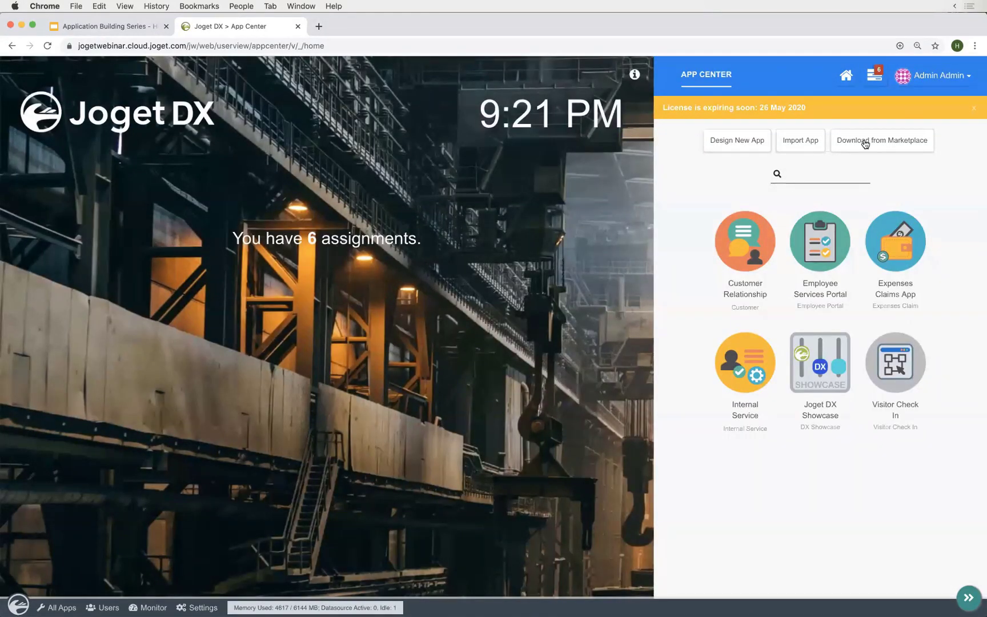
# - Sign in to the Joget Marketplace with the marketplace username and password
pyautogui.click(867, 141)
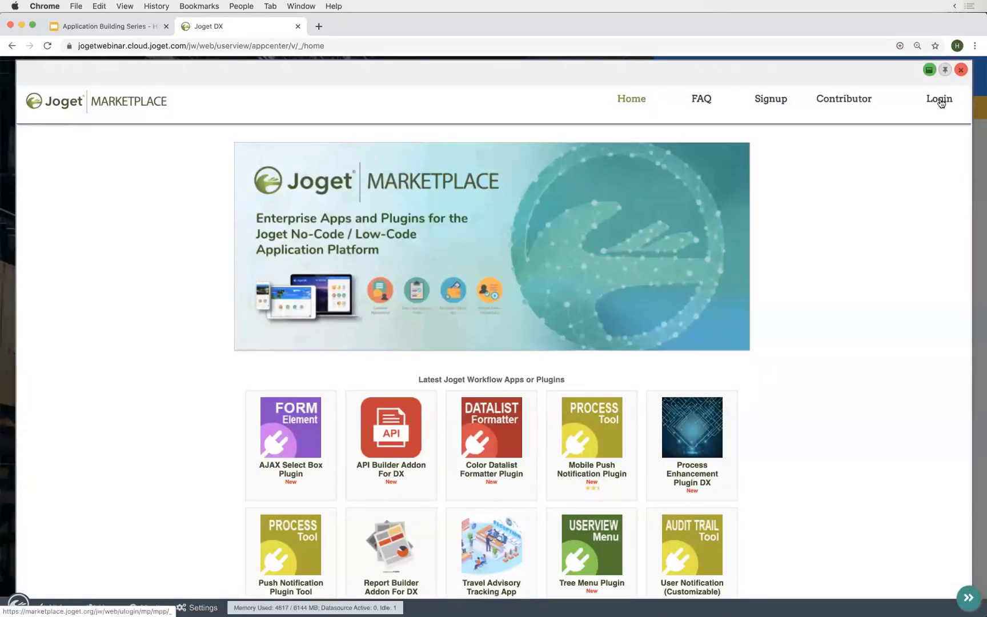
pyautogui.click(942, 102)
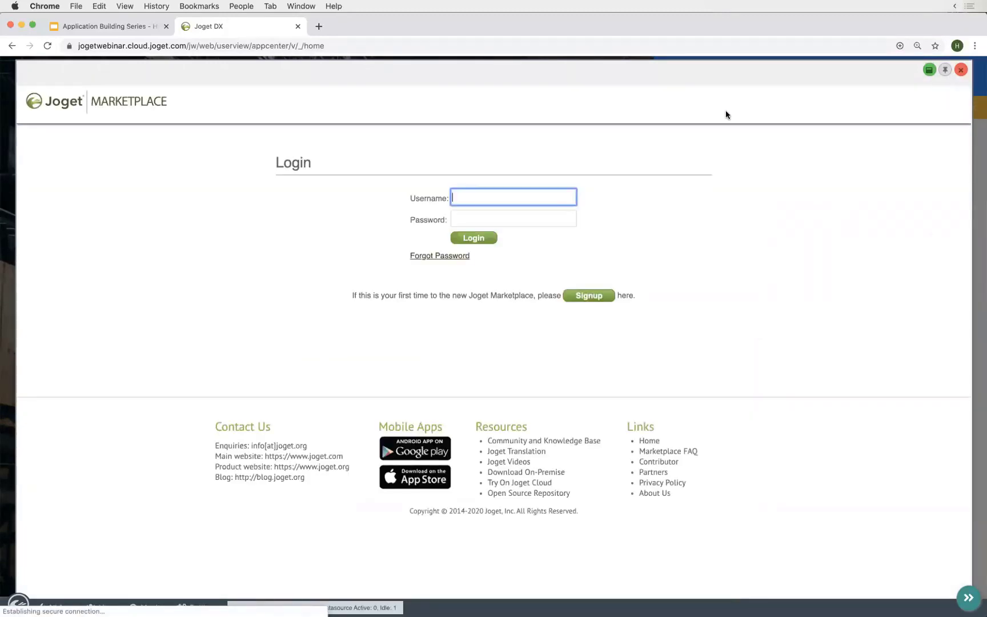
pyautogui.write('hugo')
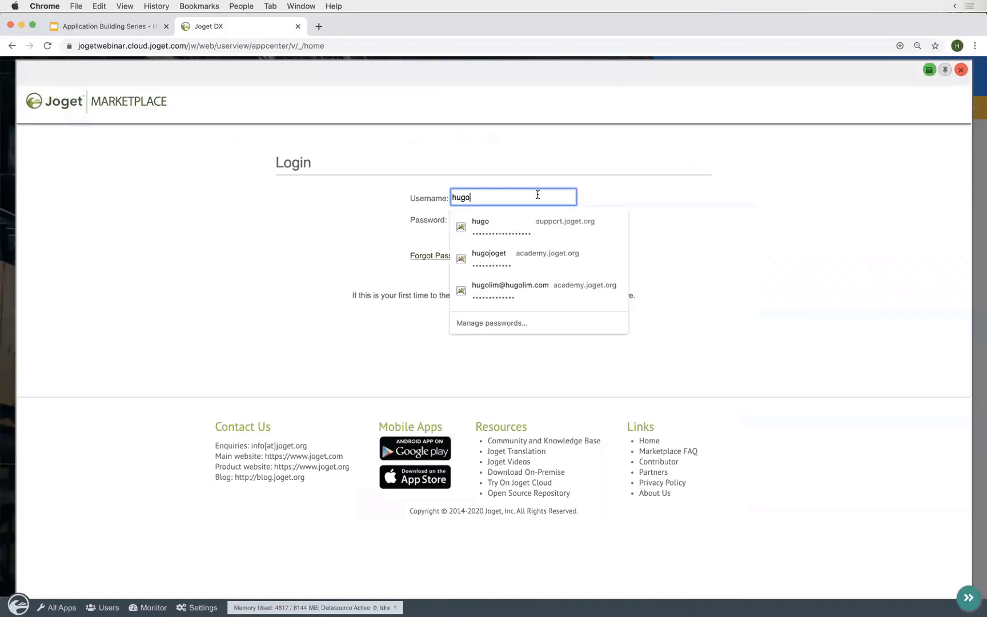
pyautogui.press('Tab')
pyautogui.write('•••••••••••')
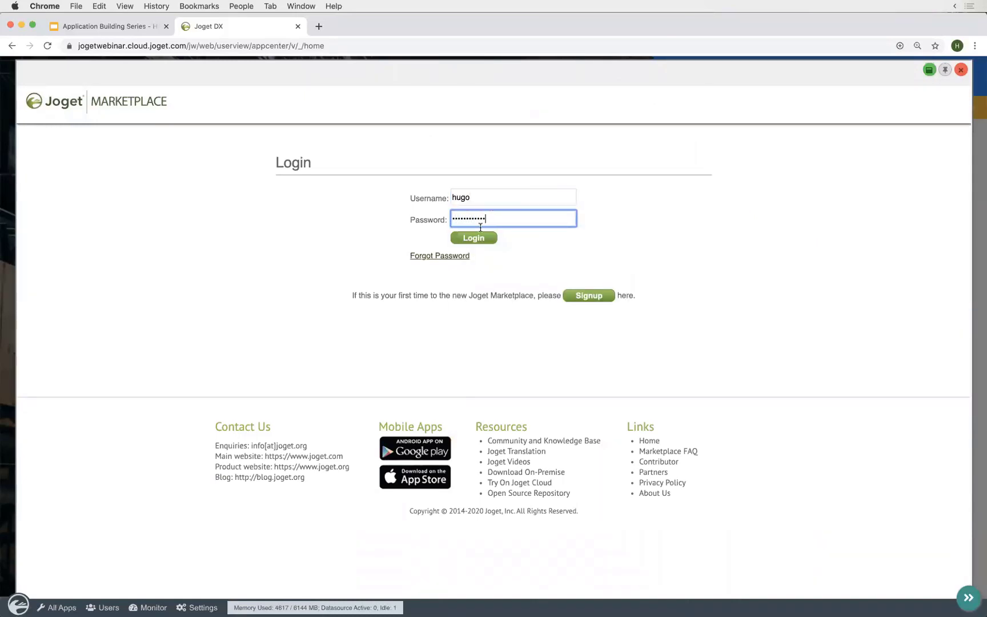
pyautogui.press('Tab')
pyautogui.press('Return')
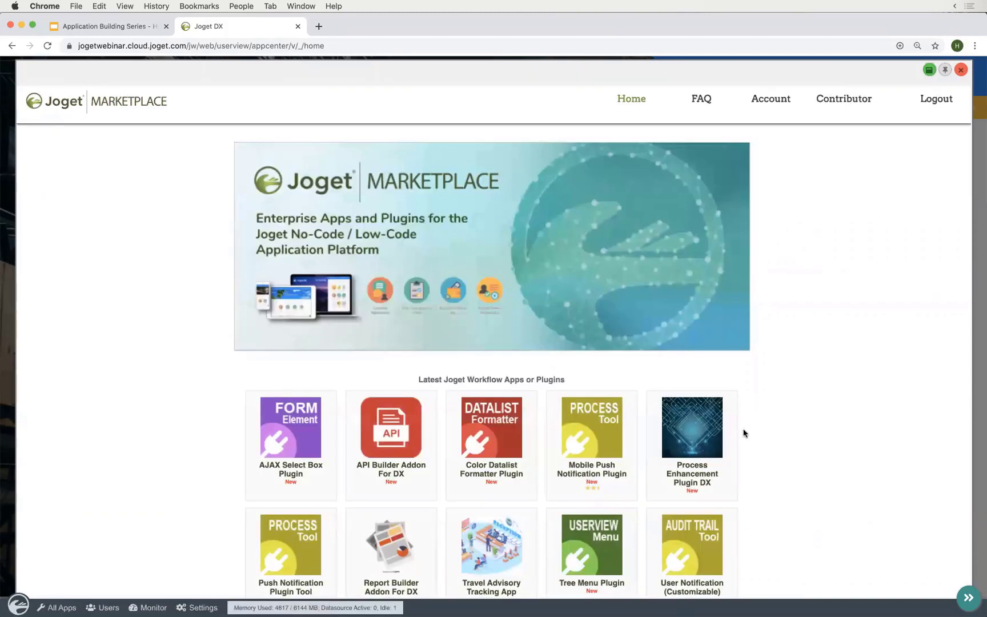
# - Find and open the Push Notification Plugin Tool's detail page
pyautogui.scroll(-5, 812, 372)
pyautogui.scroll(-3, 811, 377)
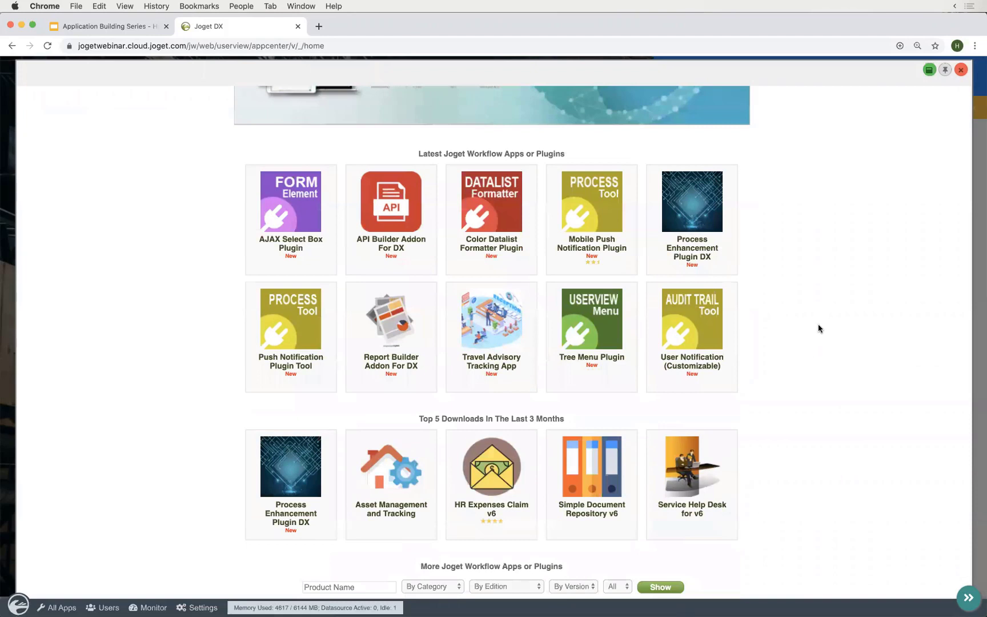
pyautogui.scroll(-2, 818, 329)
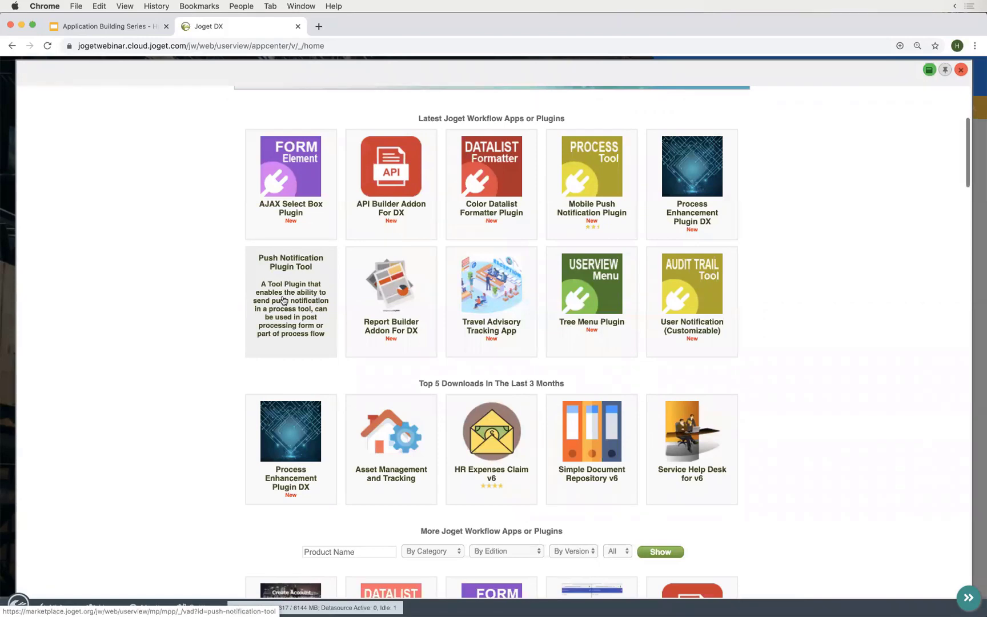
pyautogui.click(284, 301)
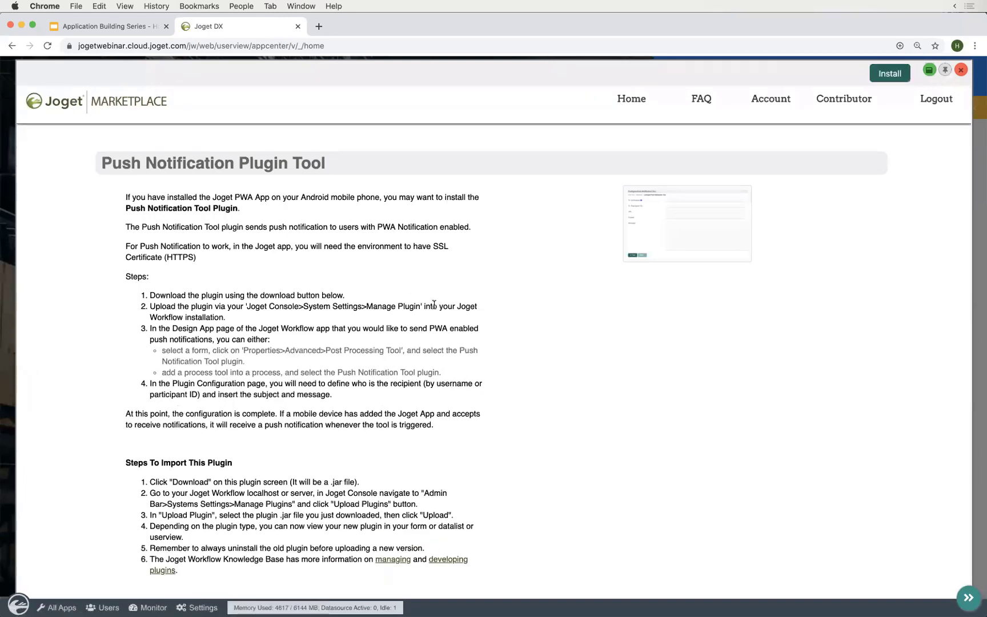
# - Start installing the Push Notification Plugin Tool, then cancel the install confirmation
pyautogui.click(890, 74)
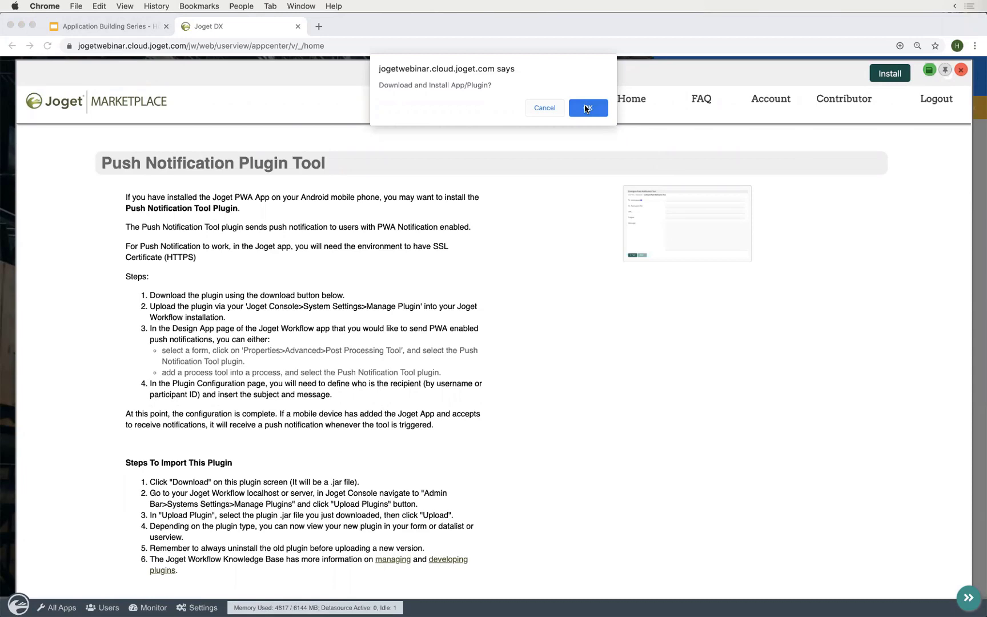
pyautogui.click(545, 108)
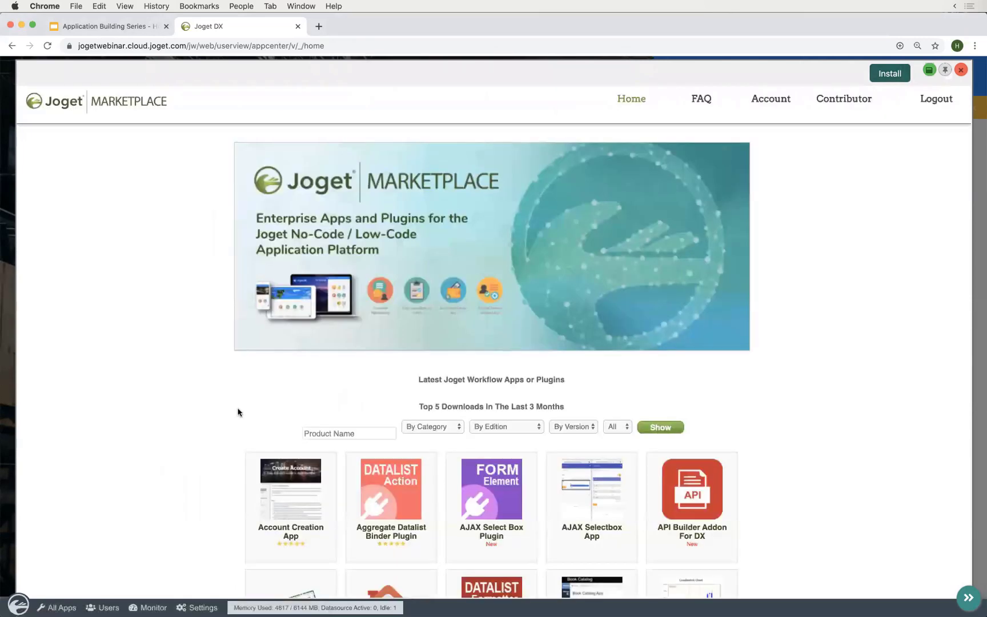
# - Close the Marketplace popup to return to the App Center's six apps
pyautogui.scroll(-10, 227, 456)
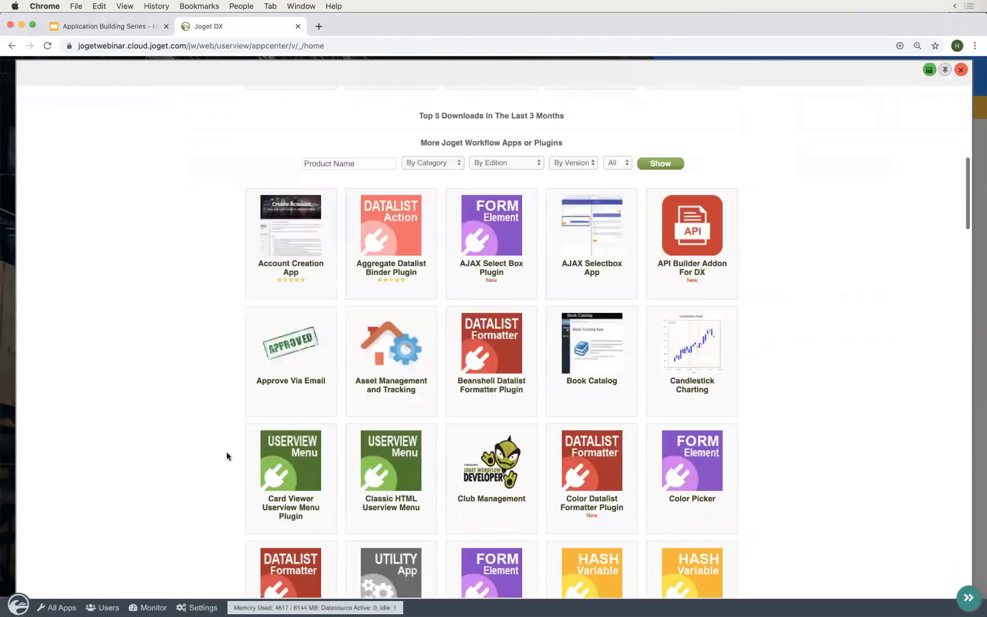
pyautogui.scroll(5, 365, 266)
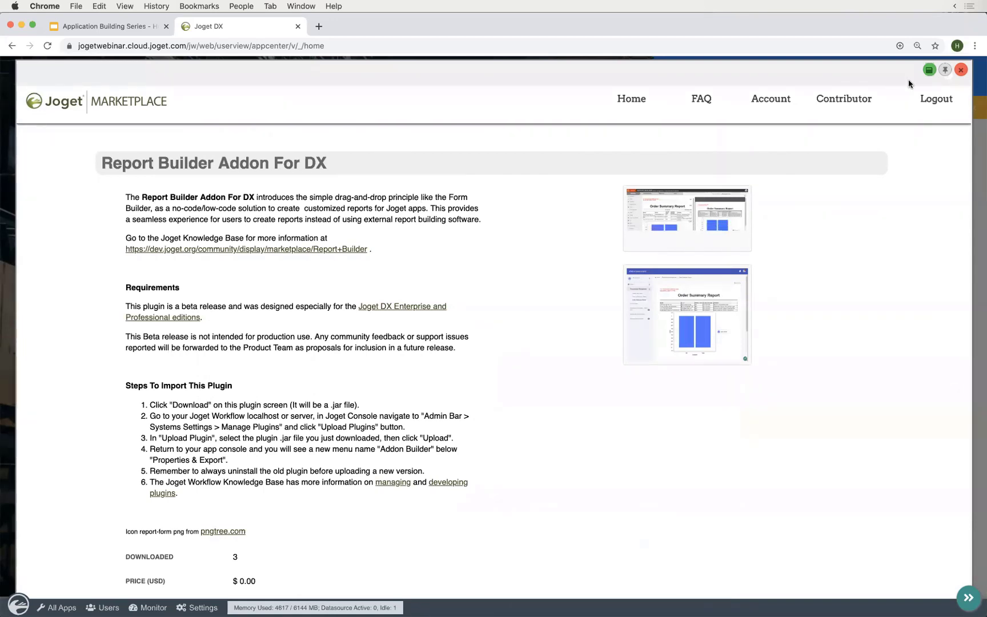
pyautogui.click(961, 70)
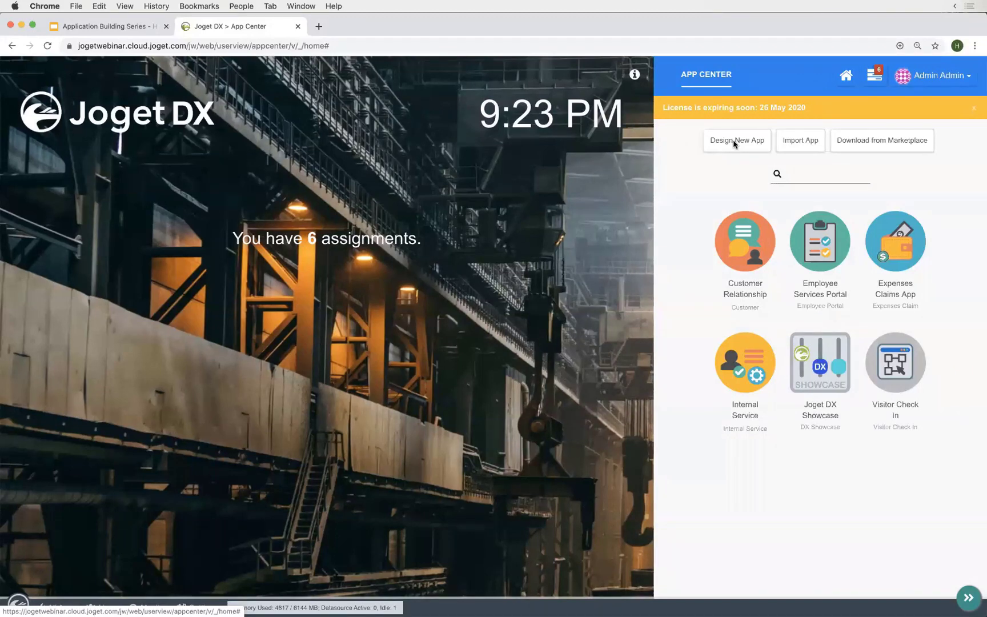
# - Create a new app with App ID vm and name Visitor Management, and save it
pyautogui.click(733, 143)
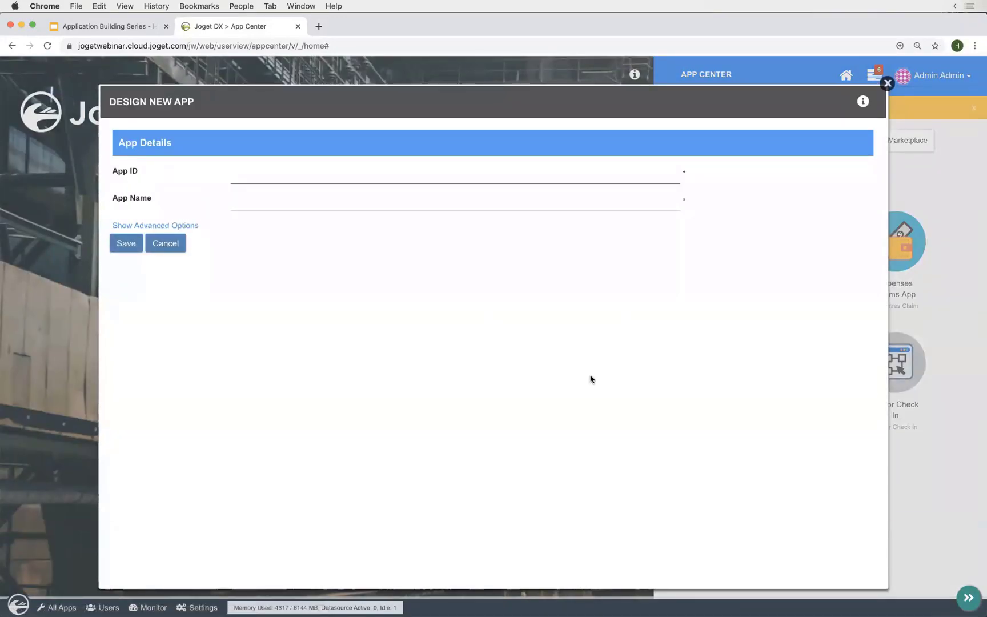
pyautogui.write('vm')
pyautogui.press('Tab')
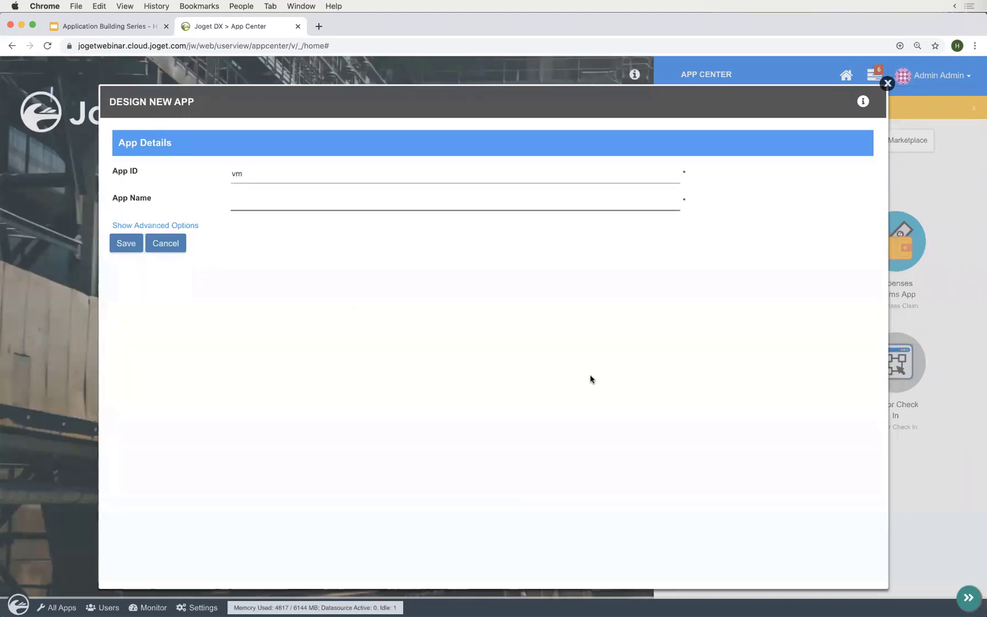
pyautogui.write('Visitor Management')
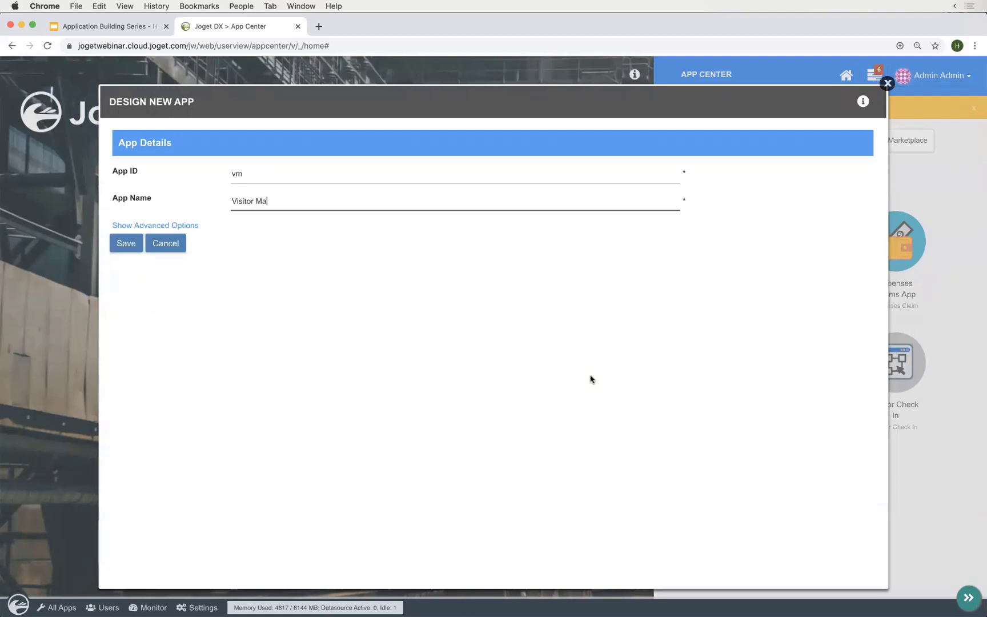
pyautogui.click(459, 366)
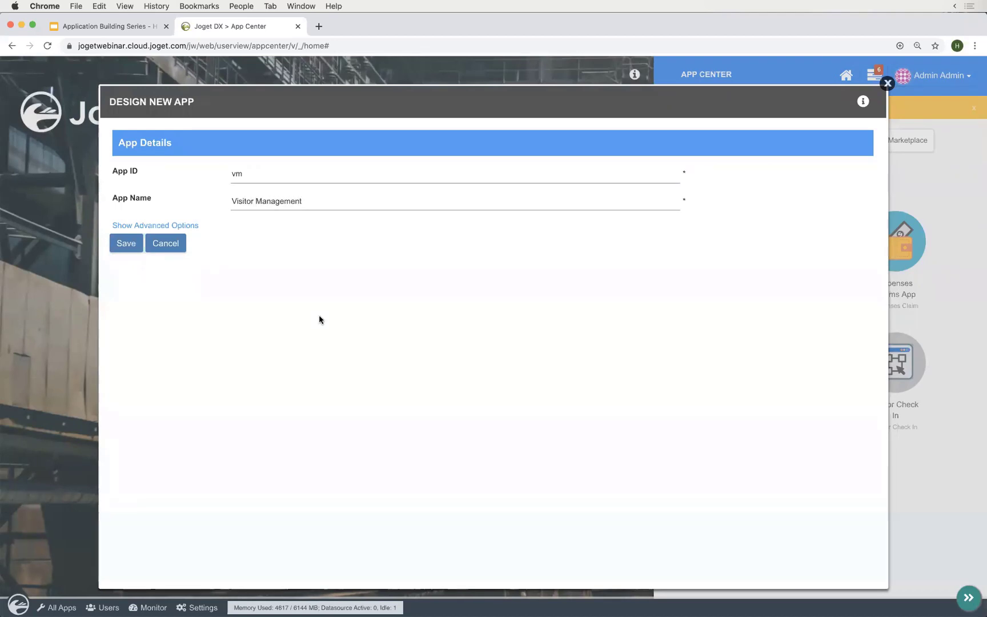
pyautogui.click(126, 244)
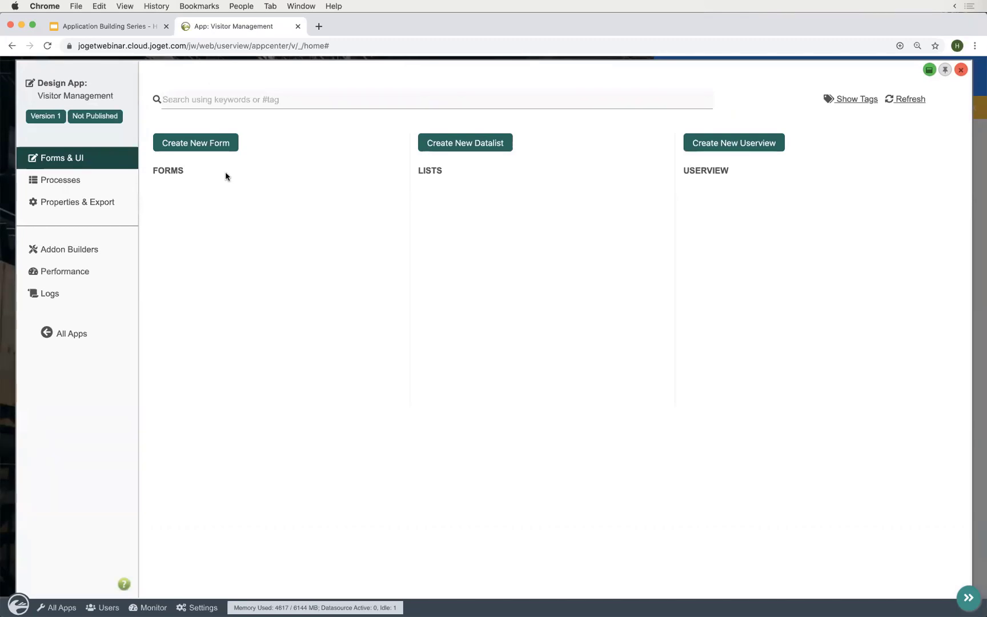
# - Create a form with ID register, name Register and table vm_register, and save it
pyautogui.click(213, 145)
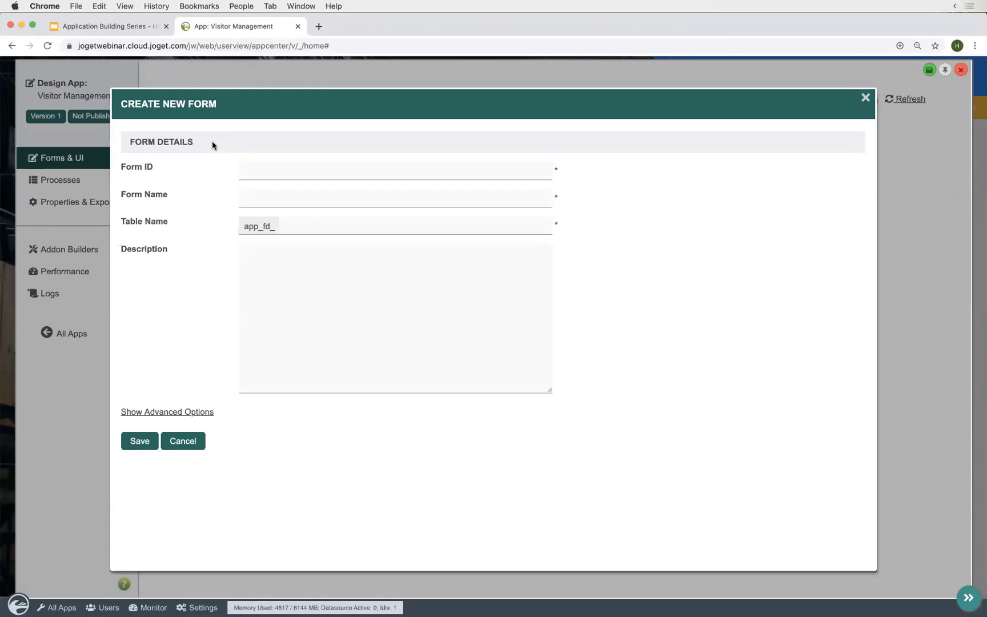
pyautogui.click(266, 168)
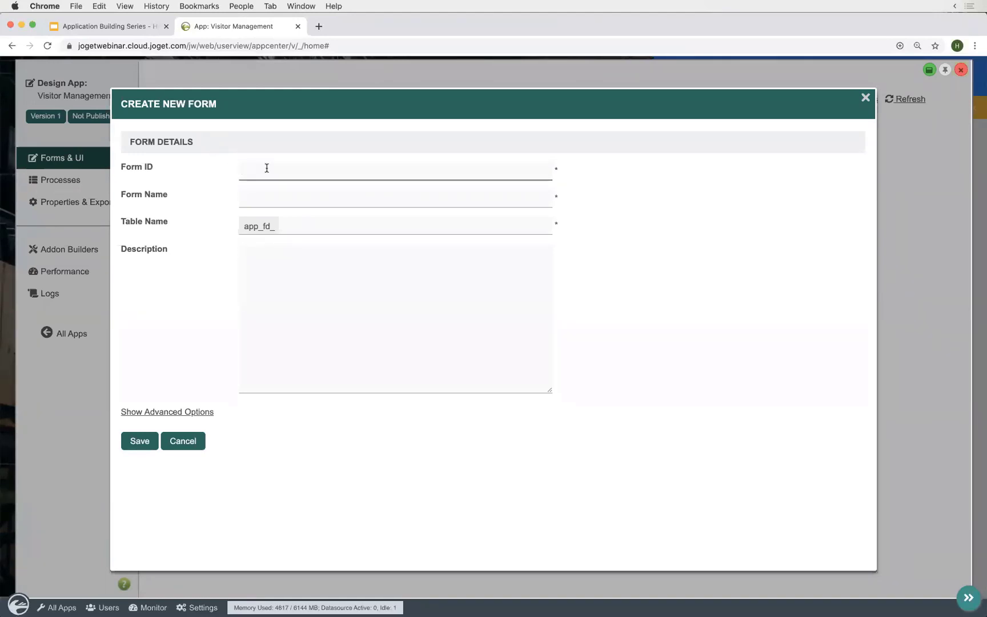
pyautogui.write('register')
pyautogui.press('Tab')
pyautogui.write('Regist')
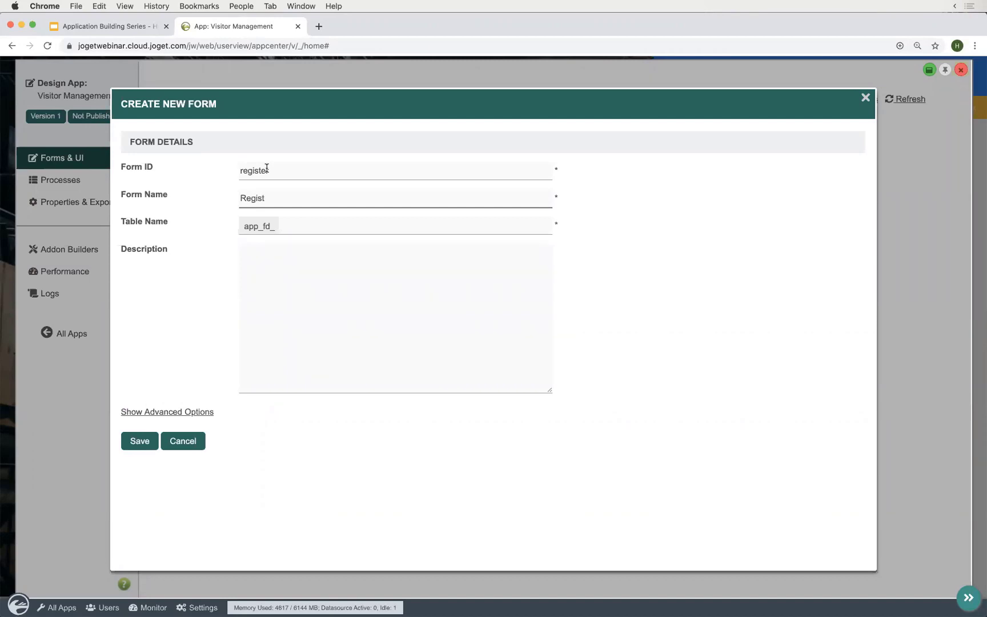
pyautogui.write('er')
pyautogui.press('Tab')
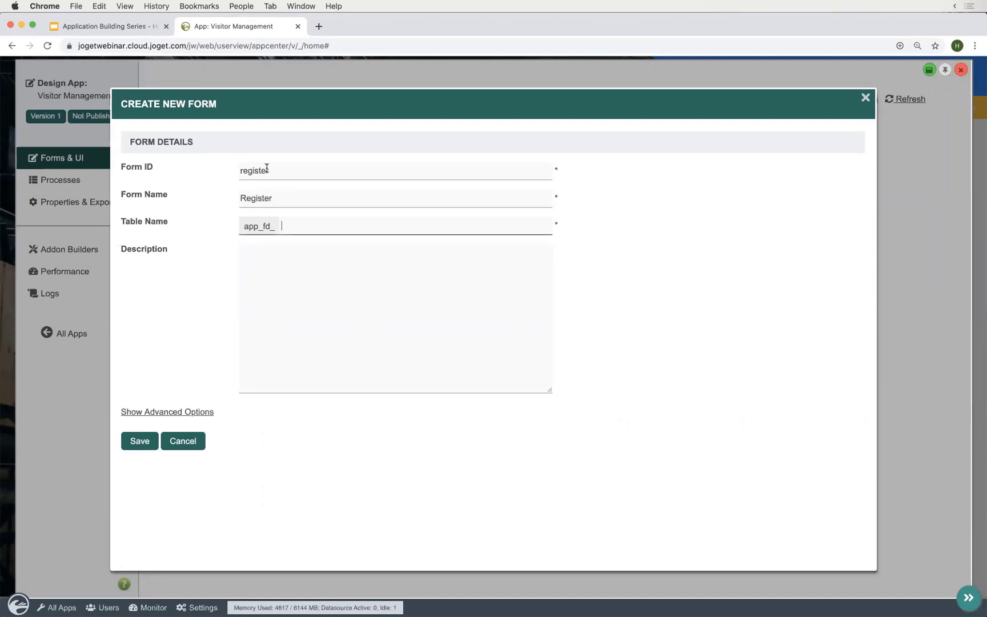
pyautogui.write('vm_register')
pyautogui.doubleClick(331, 229)
pyautogui.click(361, 272)
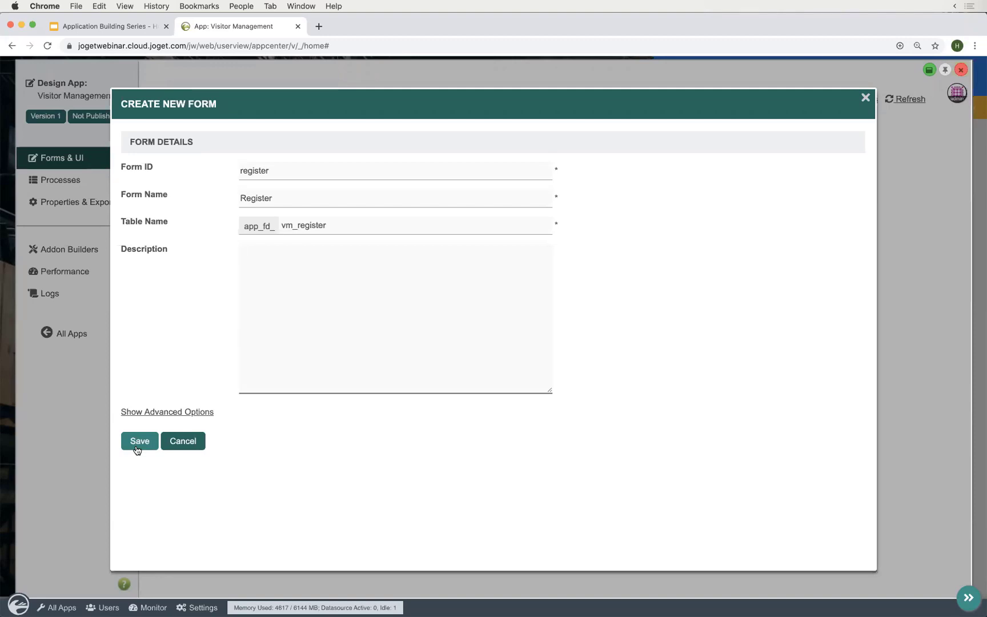
pyautogui.click(139, 441)
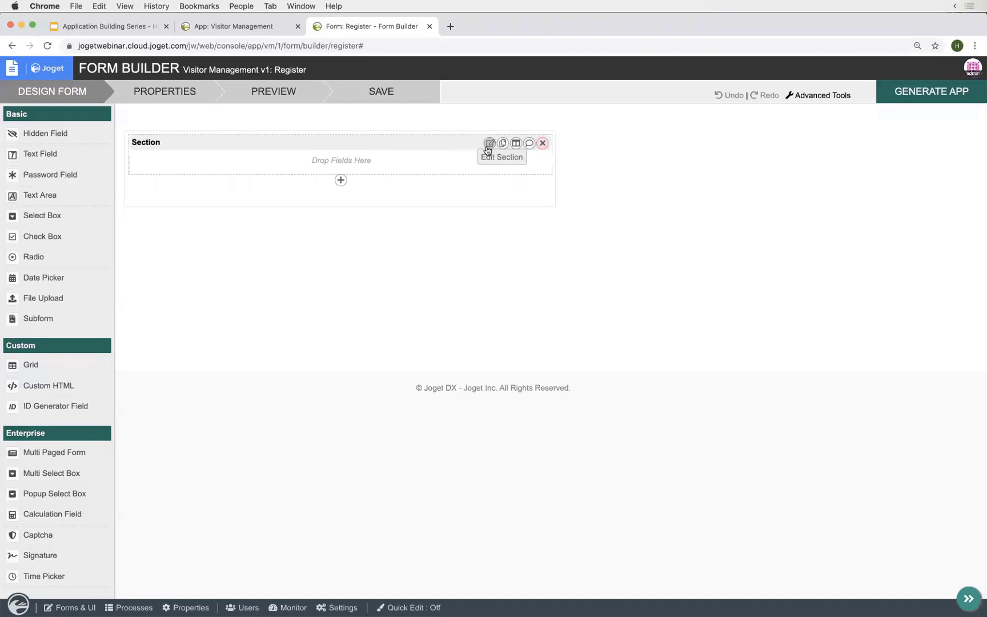
# - Change the section's label from Section to Registration
pyautogui.click(490, 144)
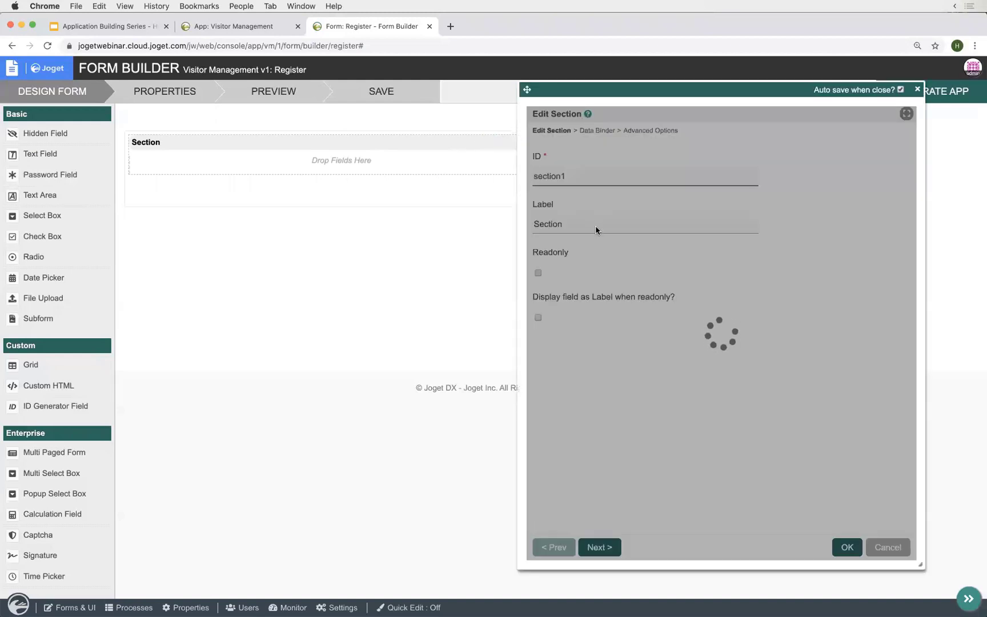
pyautogui.click(596, 227)
pyautogui.doubleClick(596, 226)
pyautogui.write('Reg')
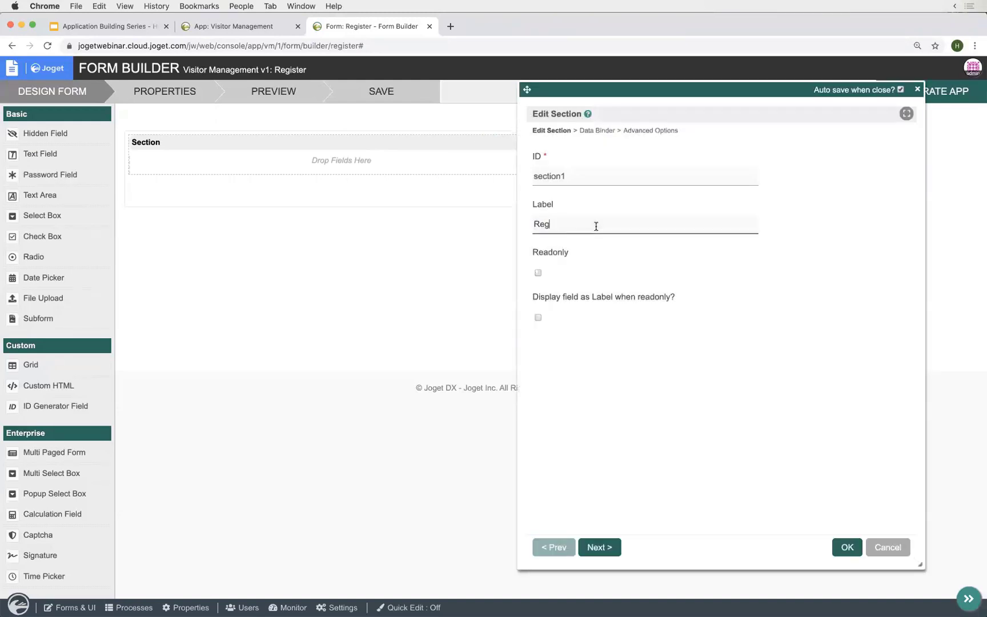
pyautogui.write('istration')
pyautogui.click(847, 547)
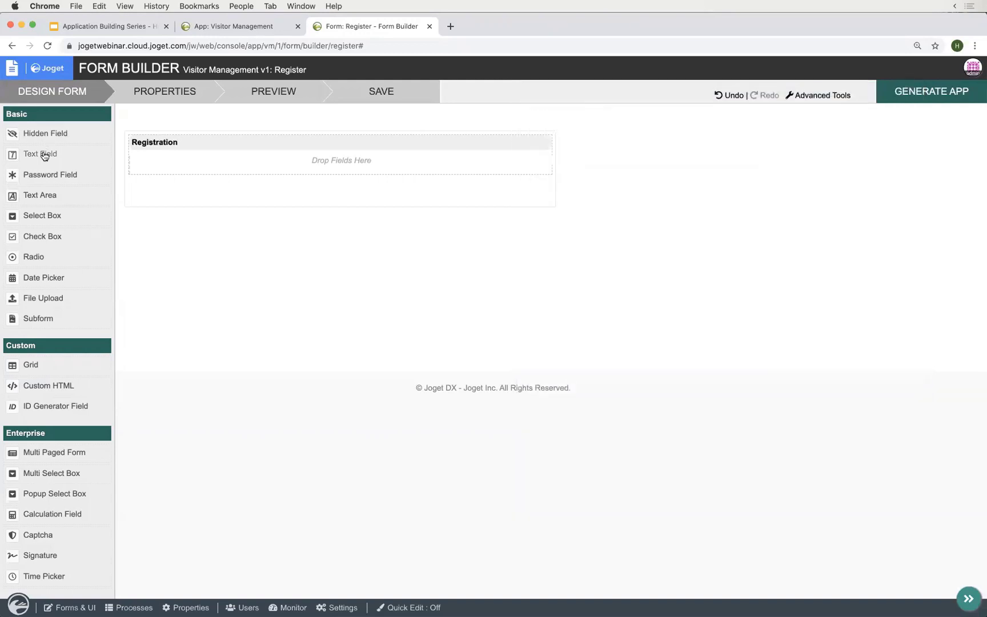
# - Add a text field with ID name and label Name to the section
pyautogui.moveTo(41, 154); pyautogui.dragTo(338, 180)
pyautogui.click(330, 177)
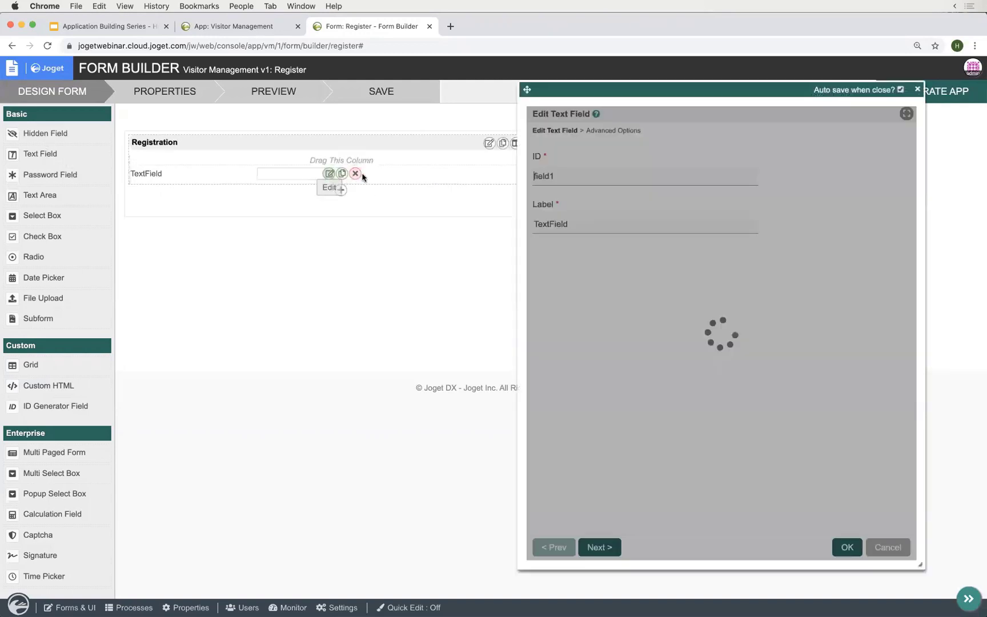
pyautogui.doubleClick(648, 177)
pyautogui.write('name')
pyautogui.press('Tab')
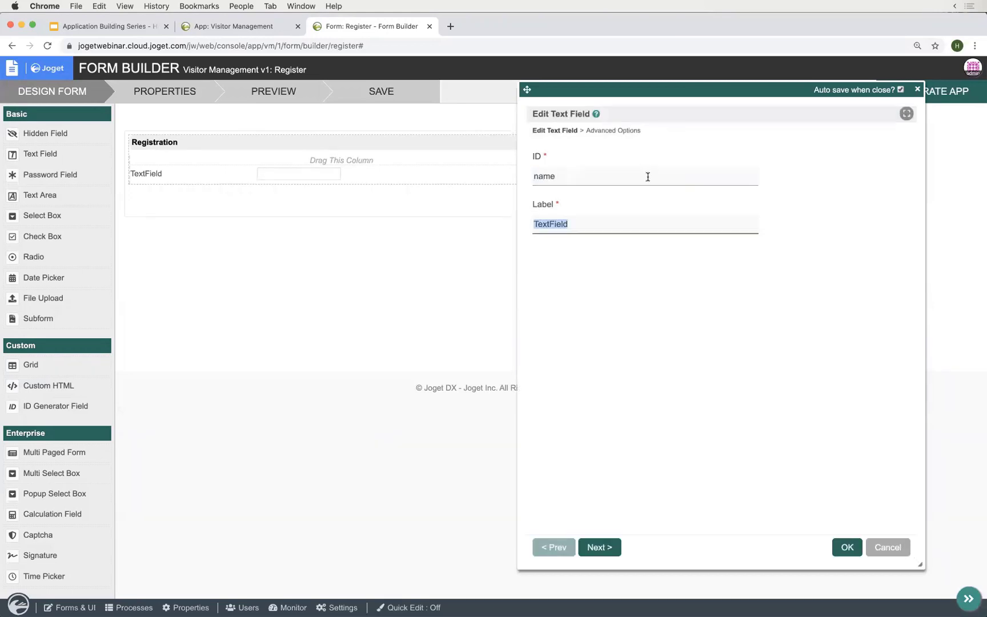
pyautogui.write('Name')
pyautogui.click(844, 545)
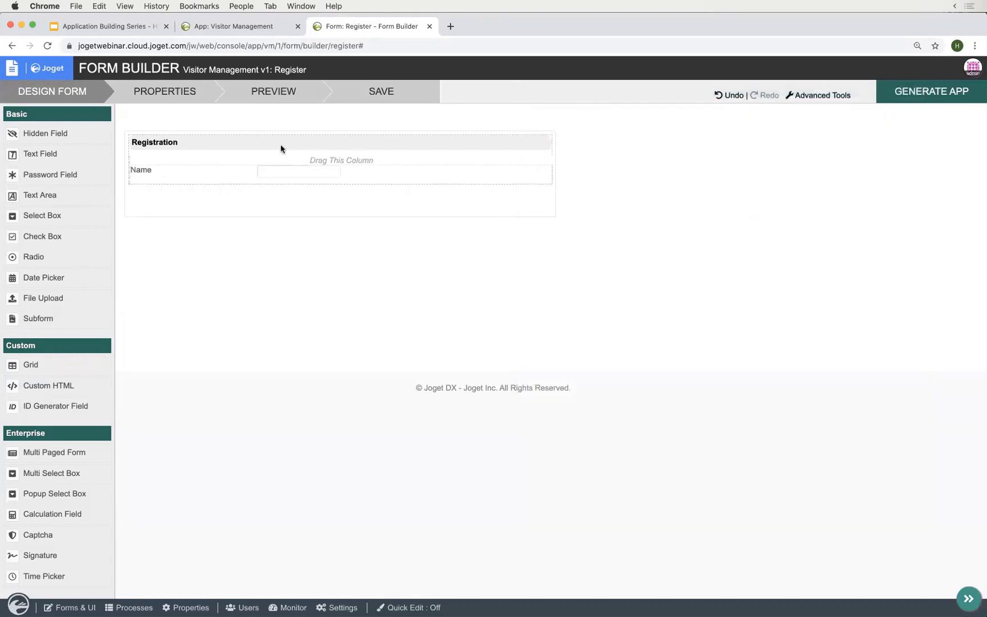
# - Add a second text field with ID contact and label Contact, then preview the form
pyautogui.moveTo(48, 154); pyautogui.dragTo(154, 197)
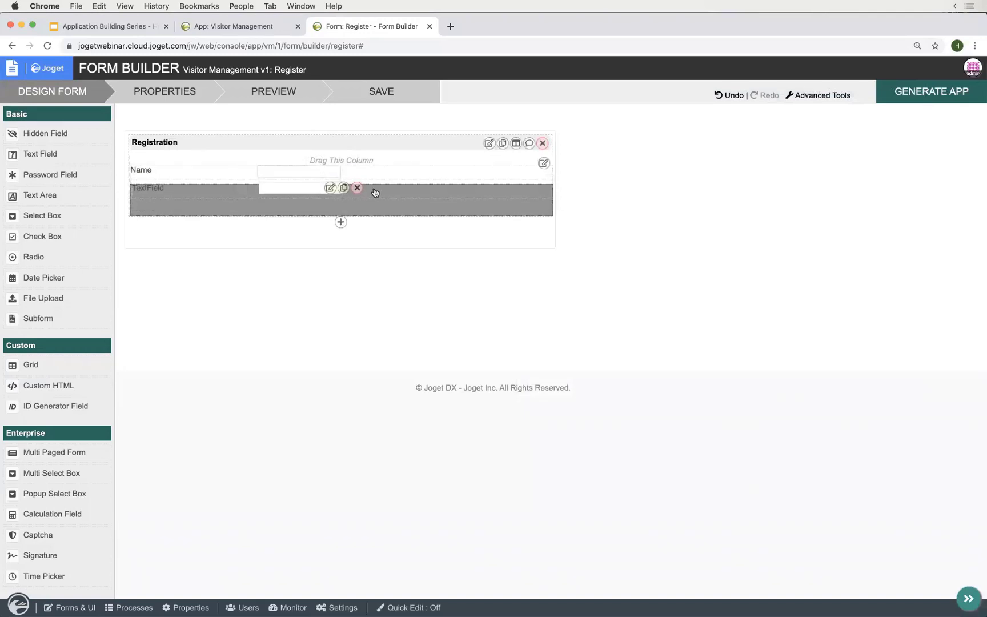
pyautogui.click(329, 193)
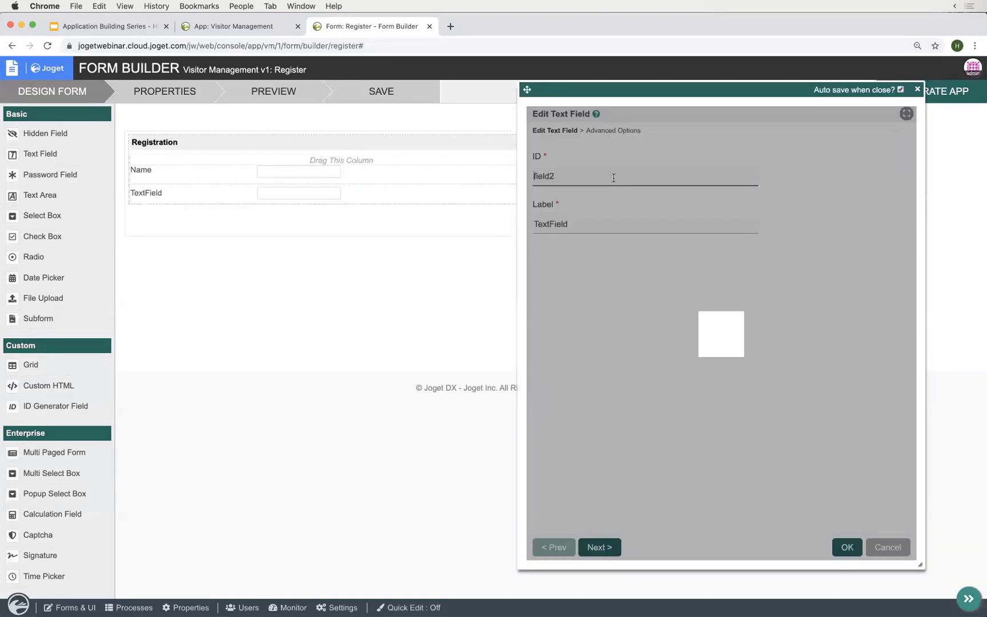
pyautogui.doubleClick(614, 177)
pyautogui.write('contact')
pyautogui.press('Tab')
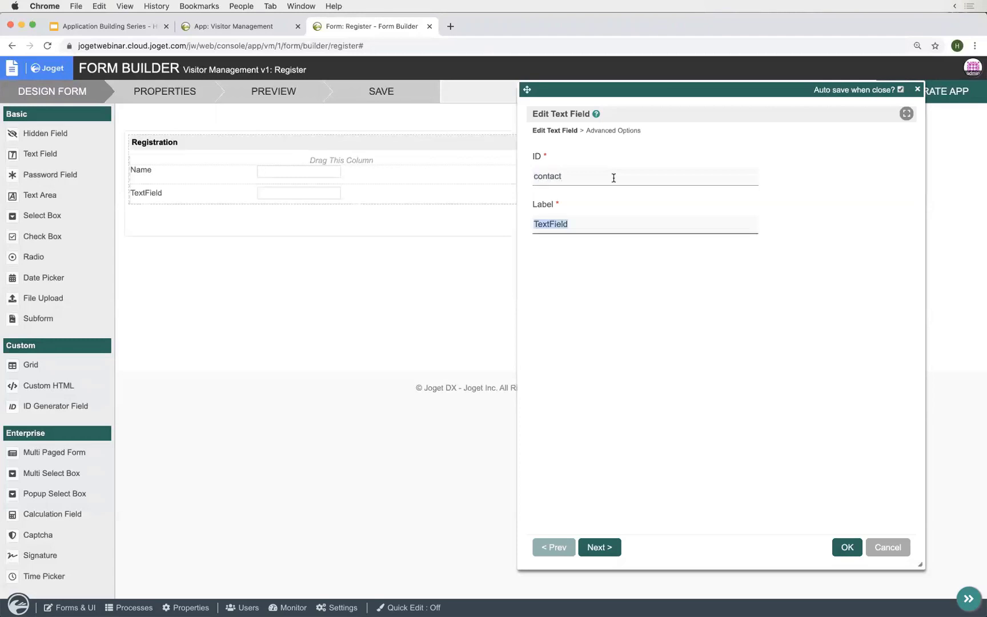
pyautogui.write('Cotac')
pyautogui.press('BackSpace')
pyautogui.press('BackSpace')
pyautogui.press('BackSpace')
pyautogui.write('ntact')
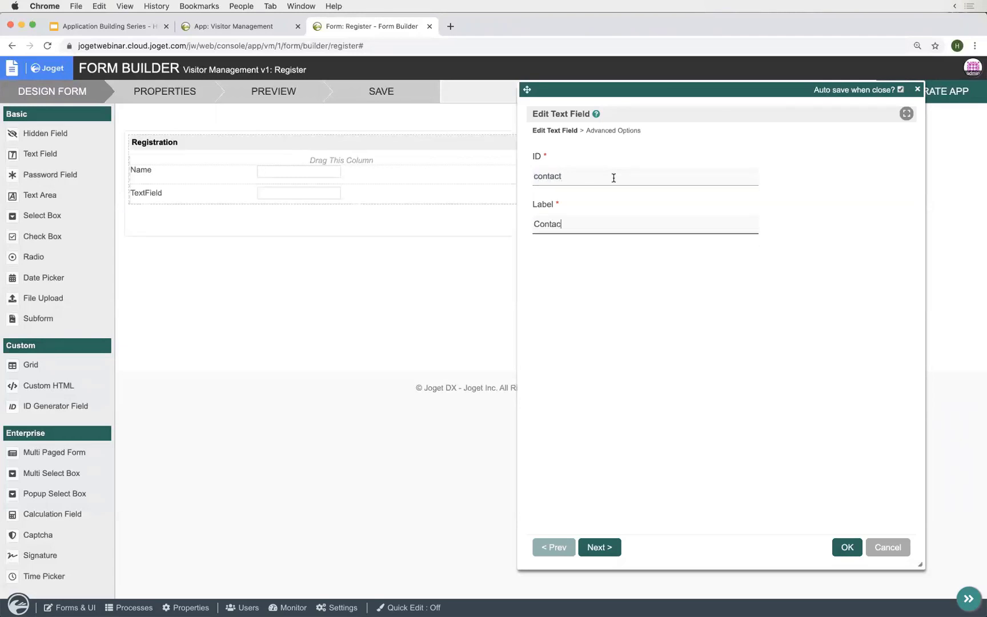
pyautogui.click(848, 547)
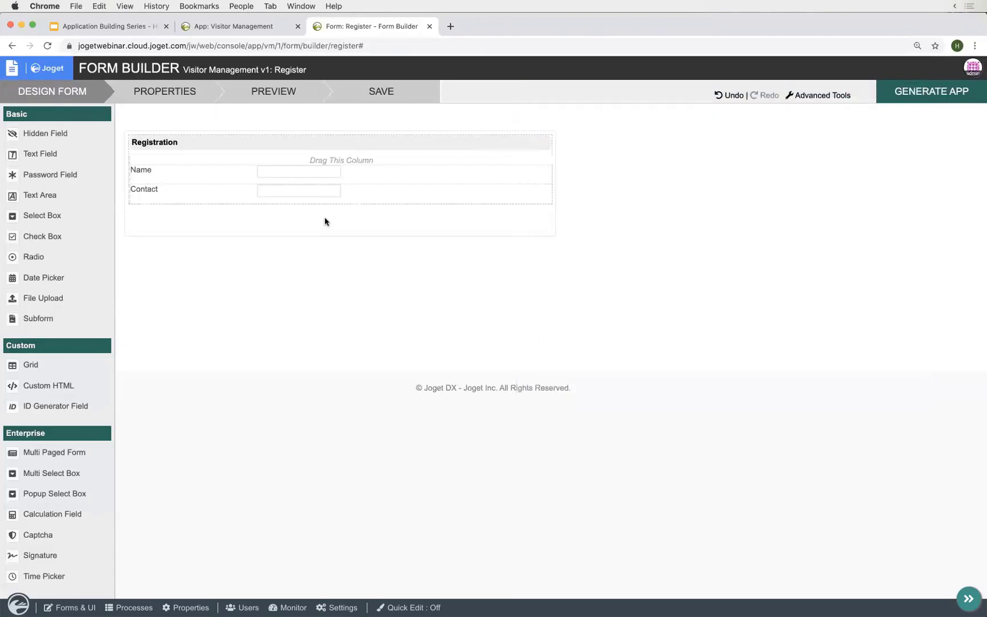
pyautogui.click(288, 96)
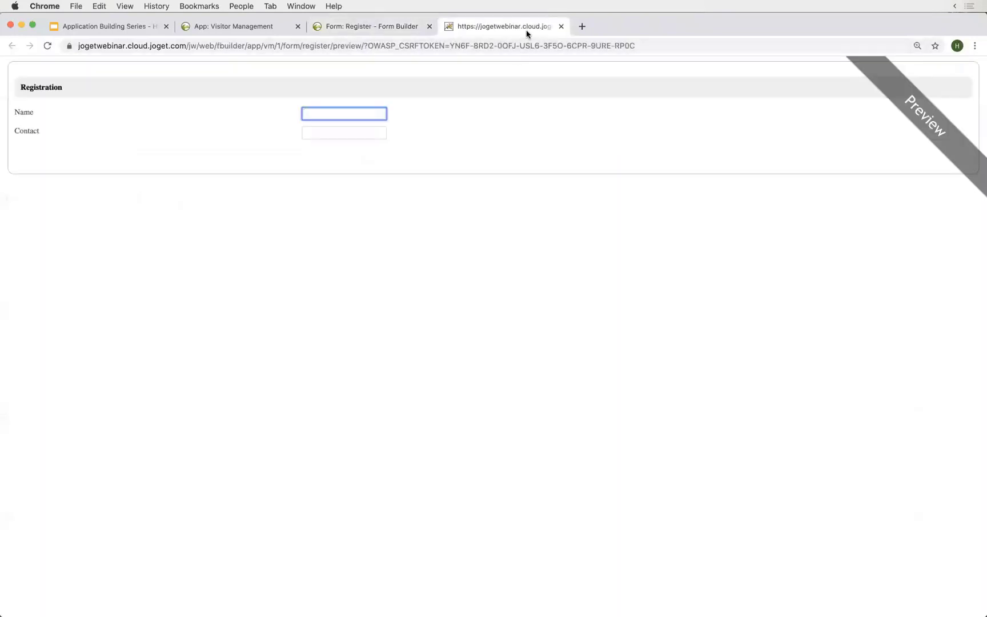
pyautogui.press('super+w')
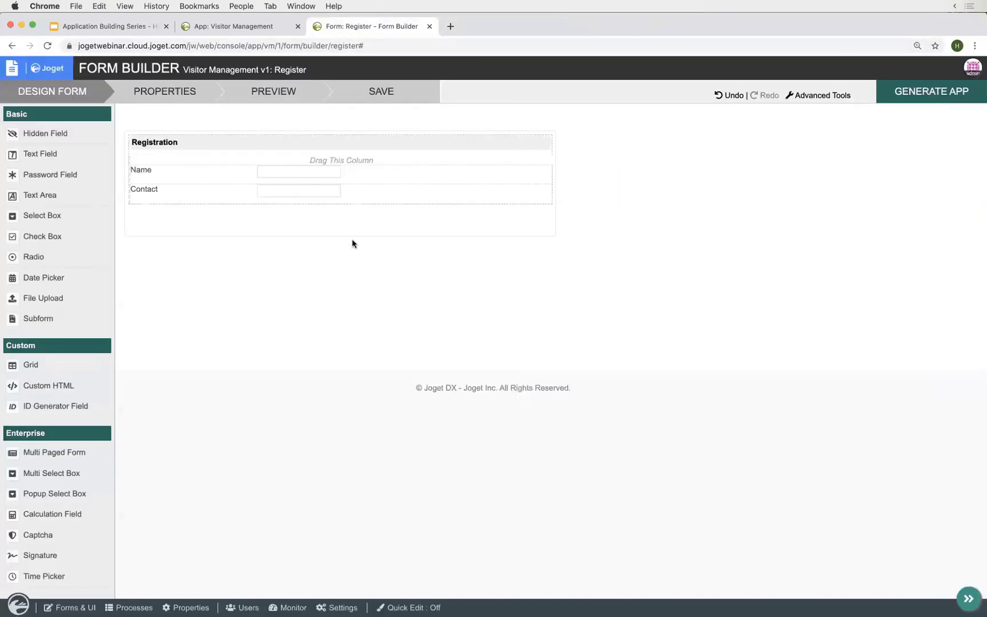
# - Make the Name field mandatory with the Default Validator and save the Register form
pyautogui.click(329, 173)
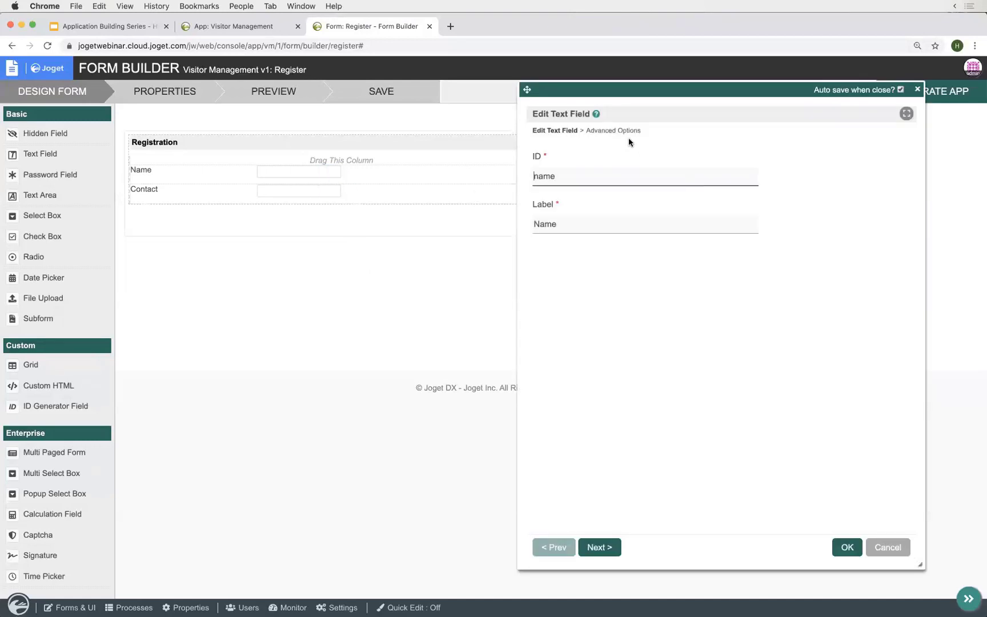
pyautogui.click(628, 131)
pyautogui.scroll(-2, 657, 408)
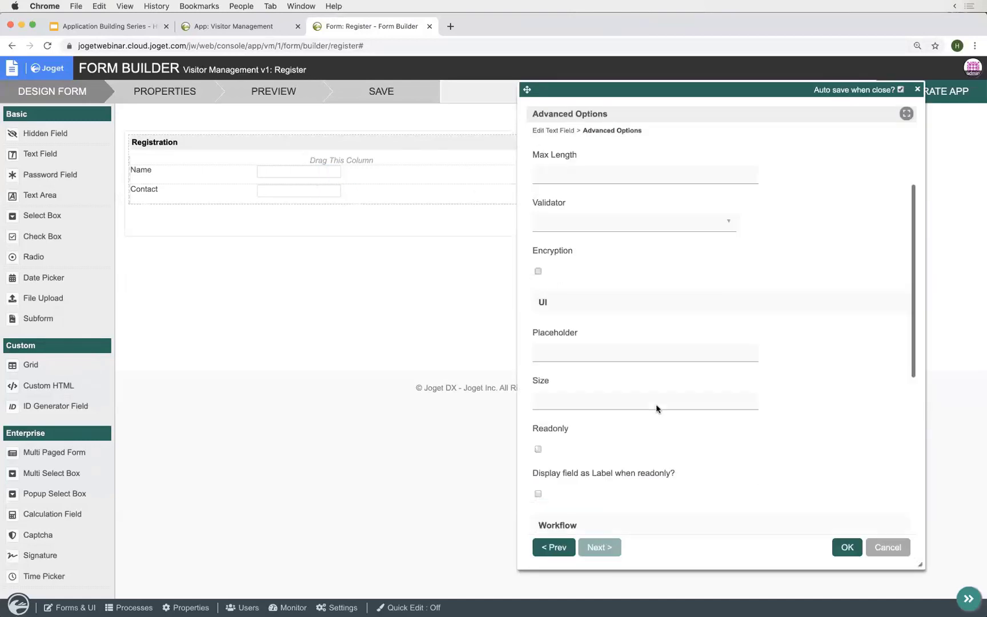
pyautogui.scroll(-4, 656, 408)
pyautogui.scroll(6, 661, 471)
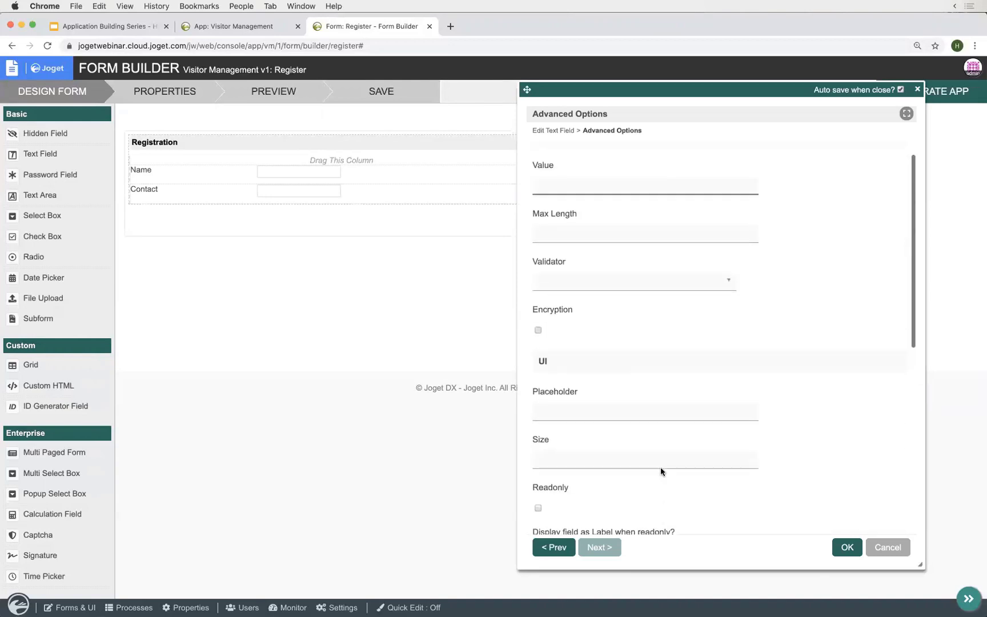
pyautogui.scroll(1, 661, 469)
pyautogui.click(571, 303)
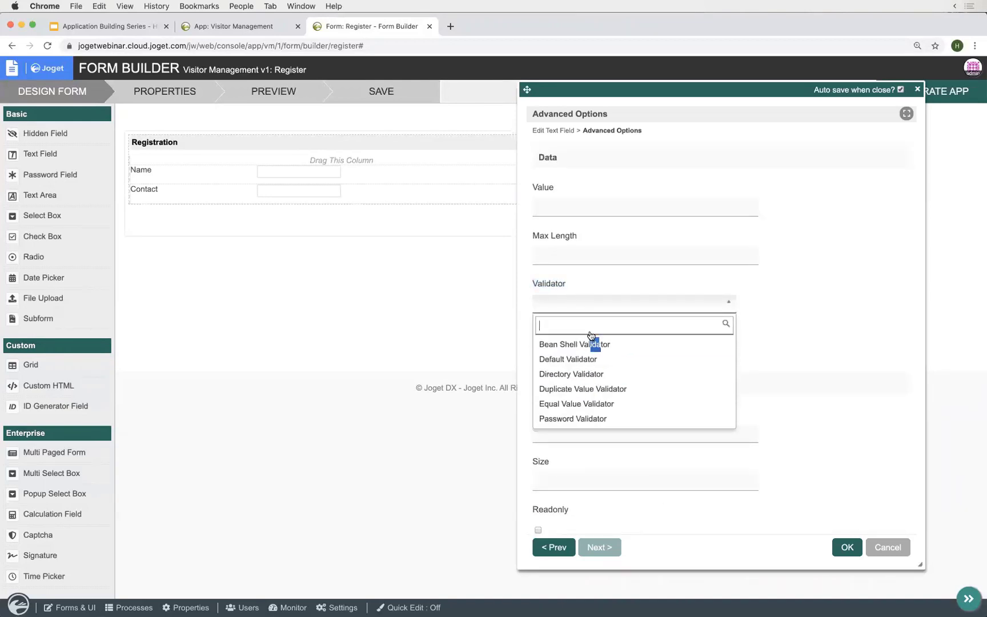
pyautogui.click(595, 359)
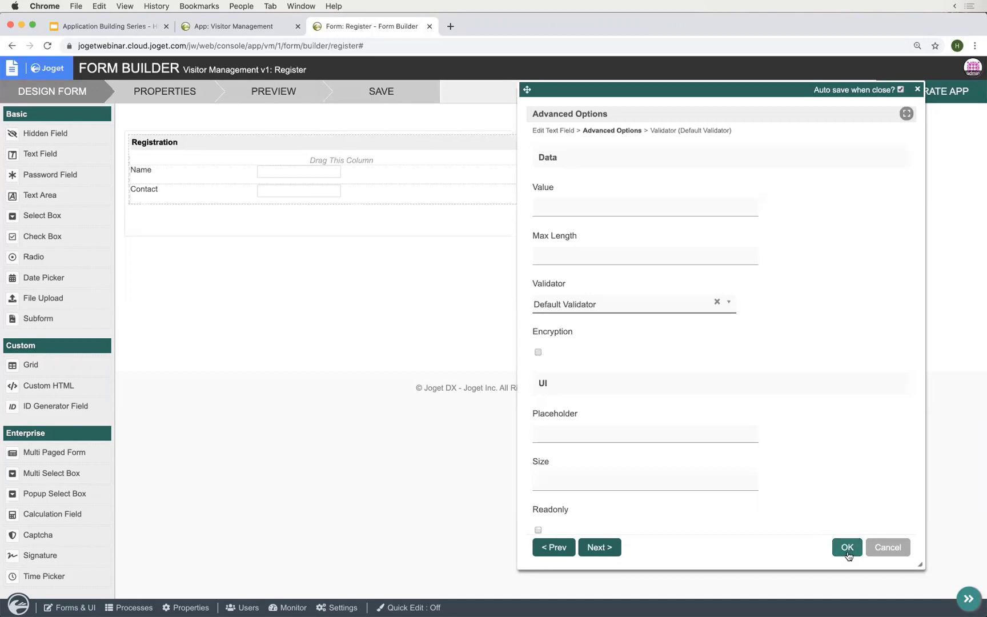
pyautogui.click(848, 547)
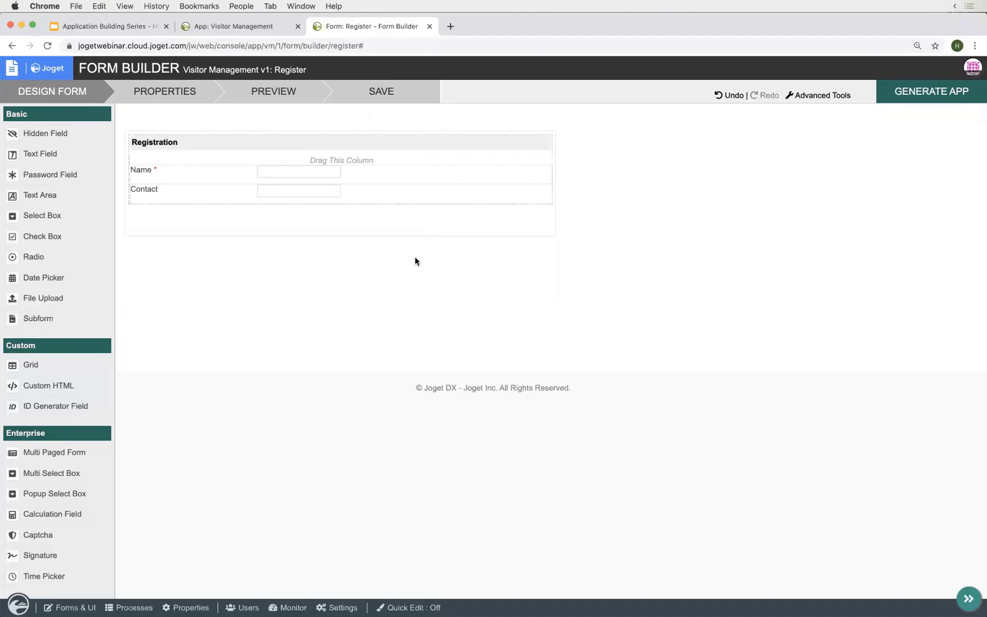
pyautogui.click(382, 92)
# - Zoom the form builder page to 125% with Cmd+Plus
pyautogui.press('super+equal')
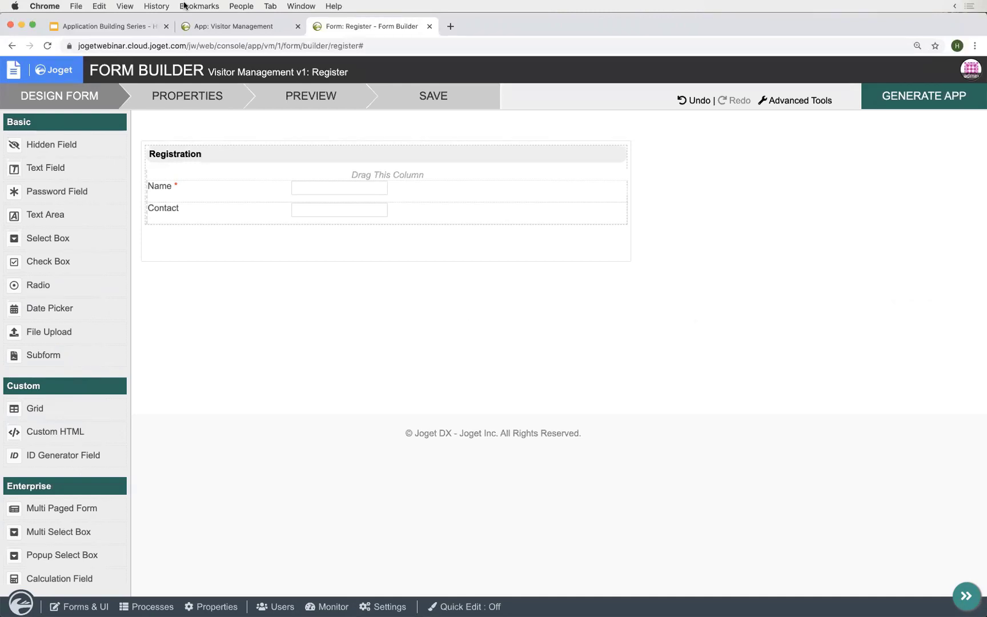
# - From the Visitor Management app, open Download from Marketplace and scroll through the plugin catalogue
pyautogui.click(197, 26)
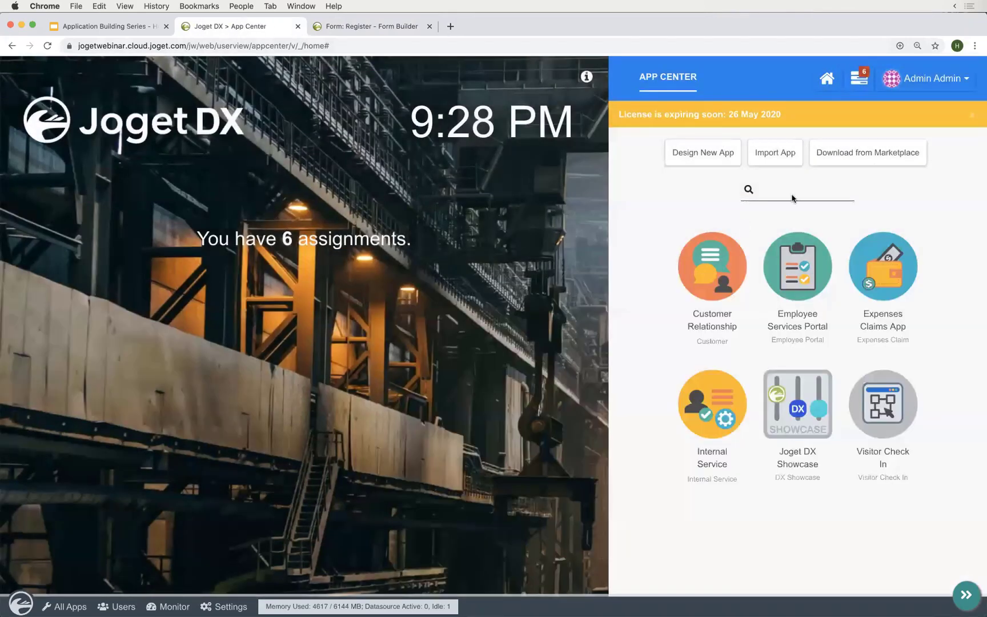
pyautogui.click(873, 158)
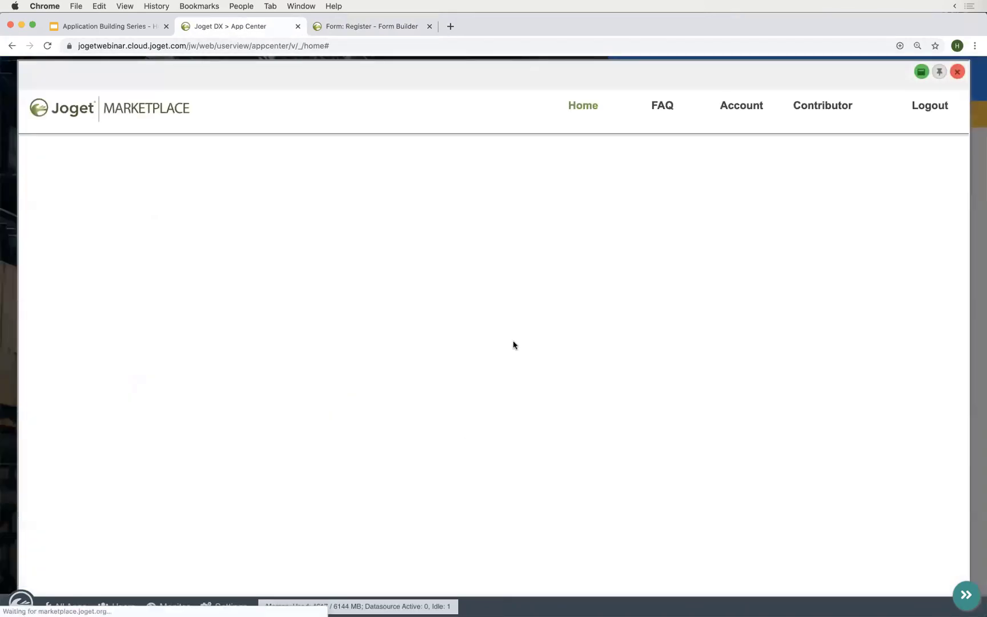
pyautogui.scroll(-5, 513, 345)
pyautogui.scroll(1, 513, 344)
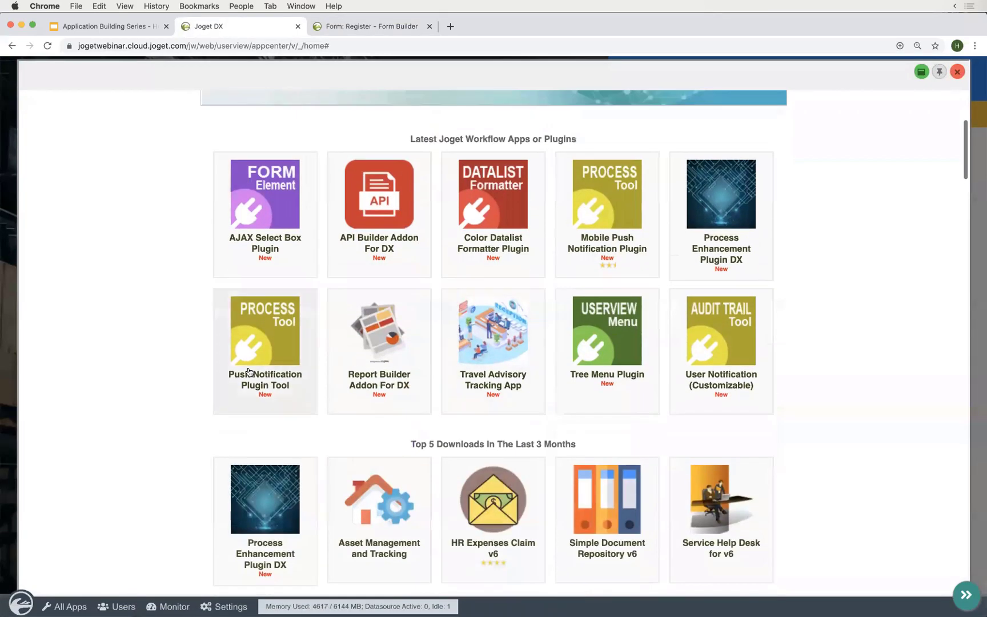
pyautogui.moveTo(266, 350)
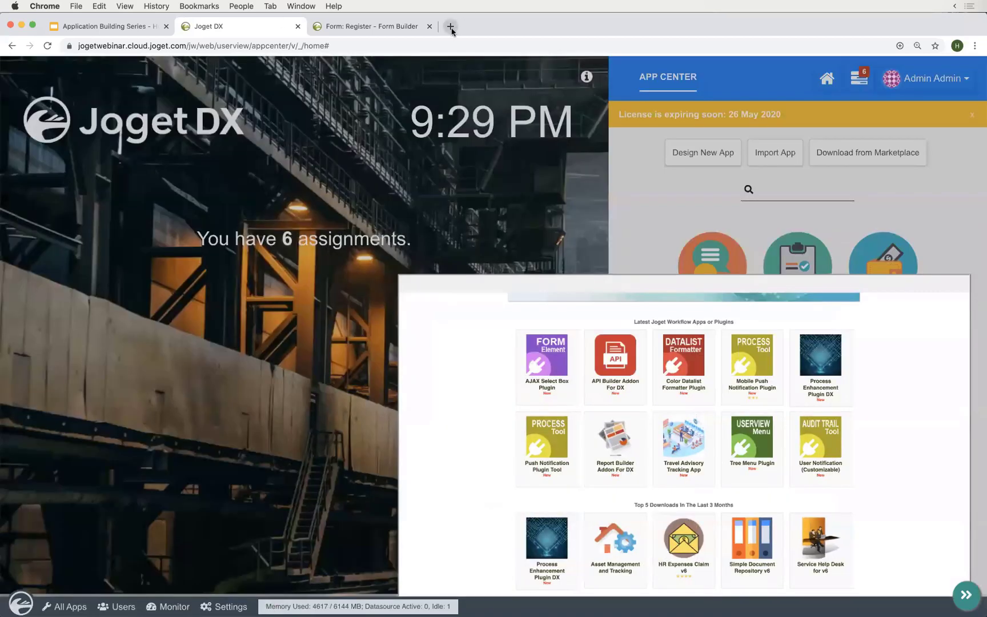
# - Load marketplace.joget.org in a new tab and view the Push Notification Plugin Tool page
pyautogui.click(450, 26)
pyautogui.write('market')
pyautogui.press('Return')
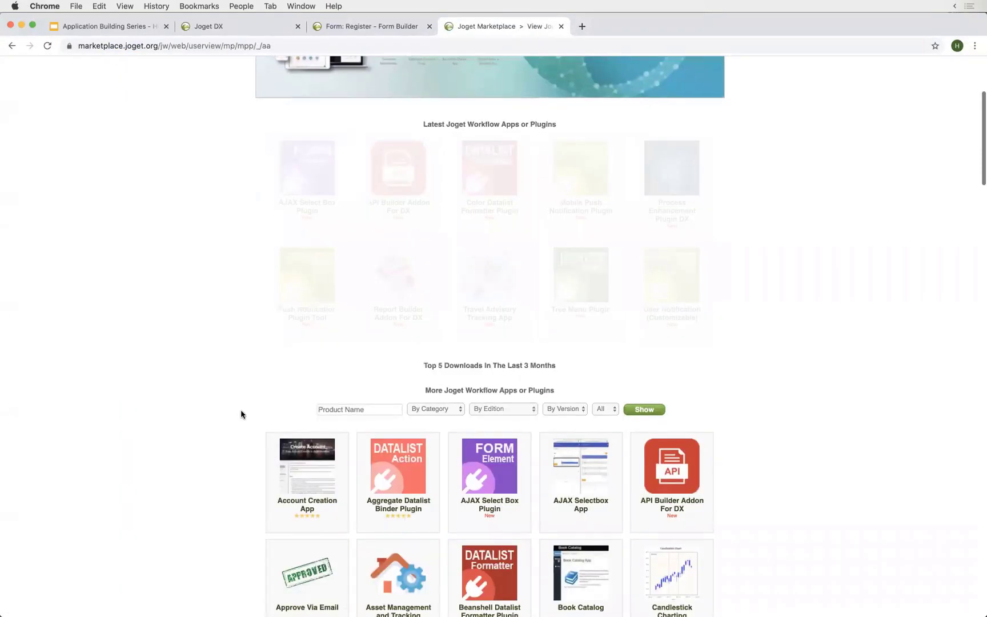
pyautogui.scroll(3, 226, 371)
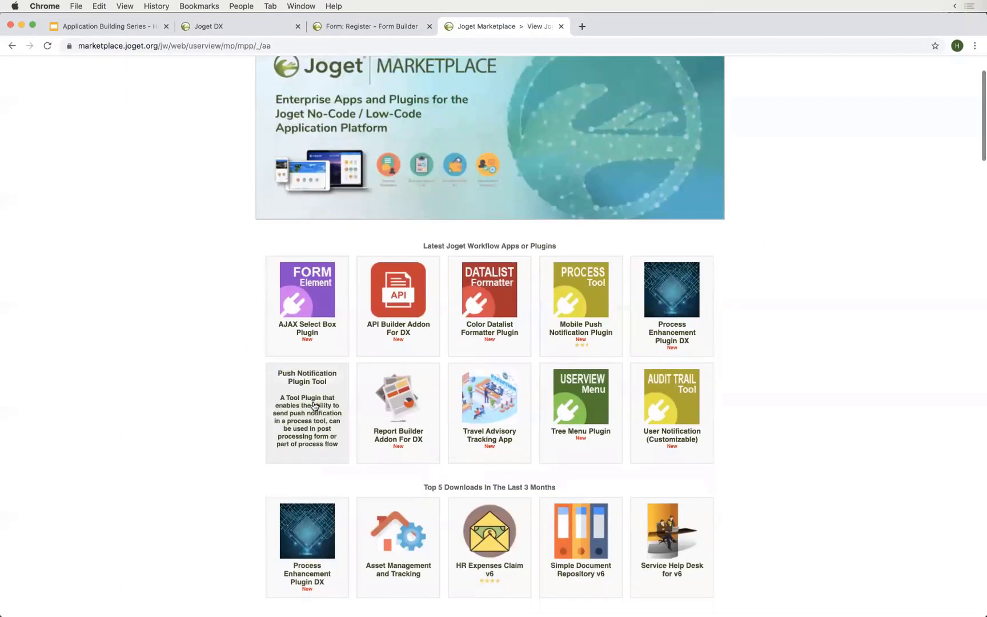
pyautogui.click(323, 405)
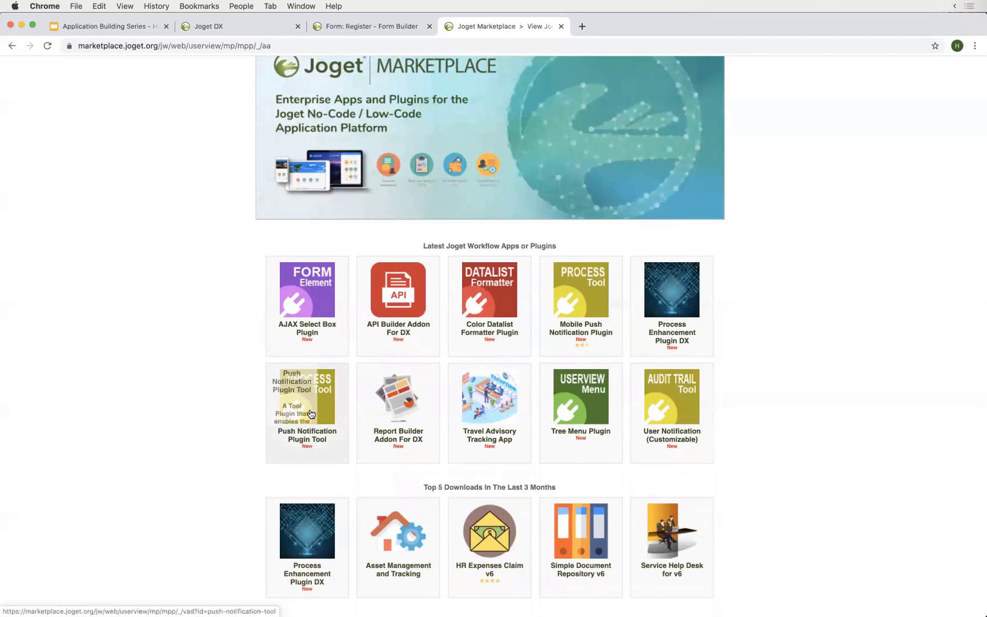
pyautogui.click(465, 45)
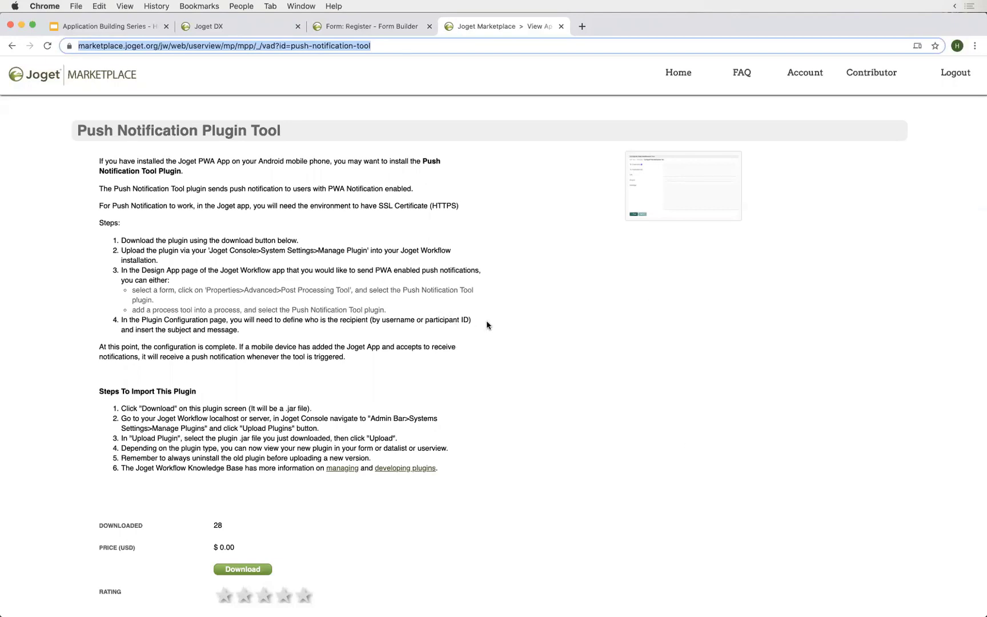
pyautogui.click(331, 315)
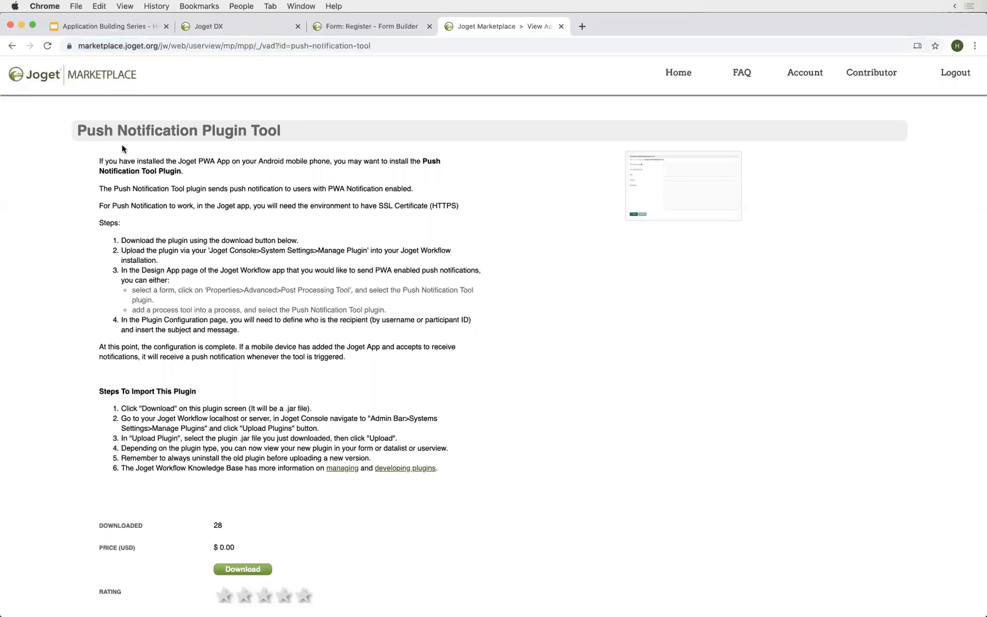
# - Go back to the listing, view Report Builder Addon For DX, then close the tab
pyautogui.click(13, 46)
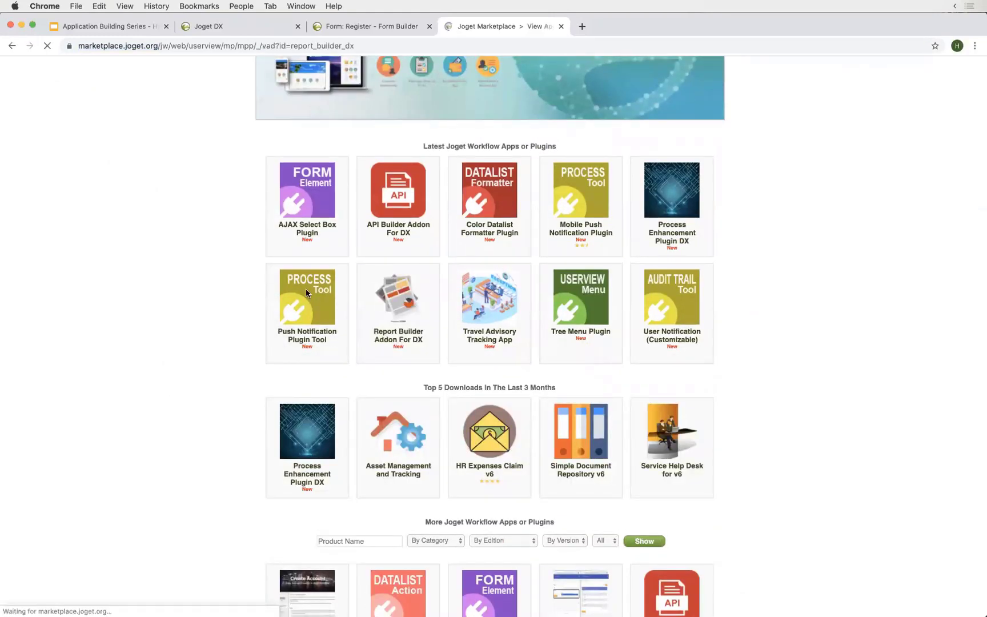
pyautogui.click(366, 48)
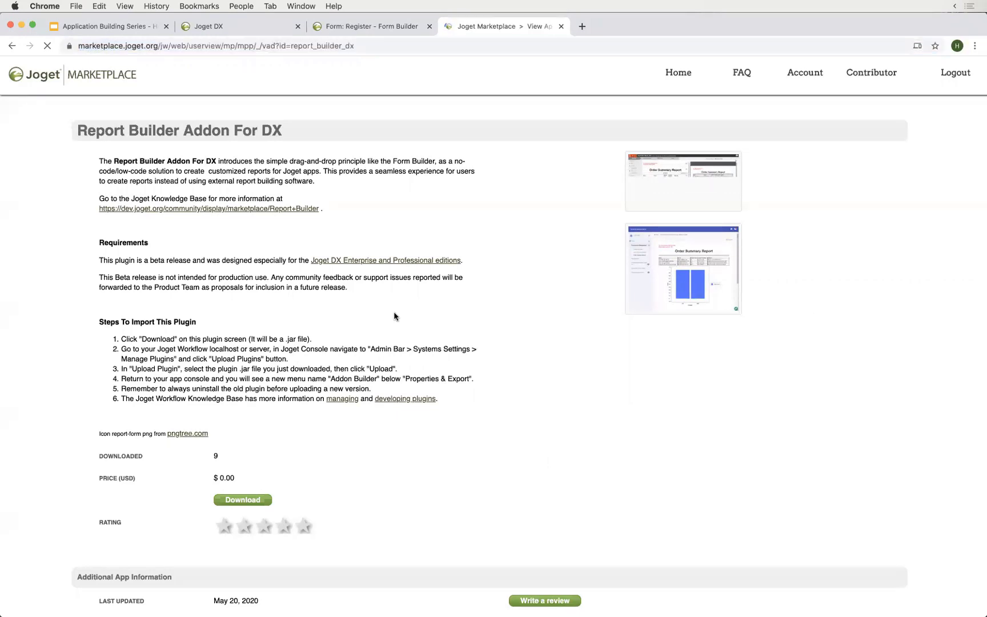
pyautogui.press('super+w')
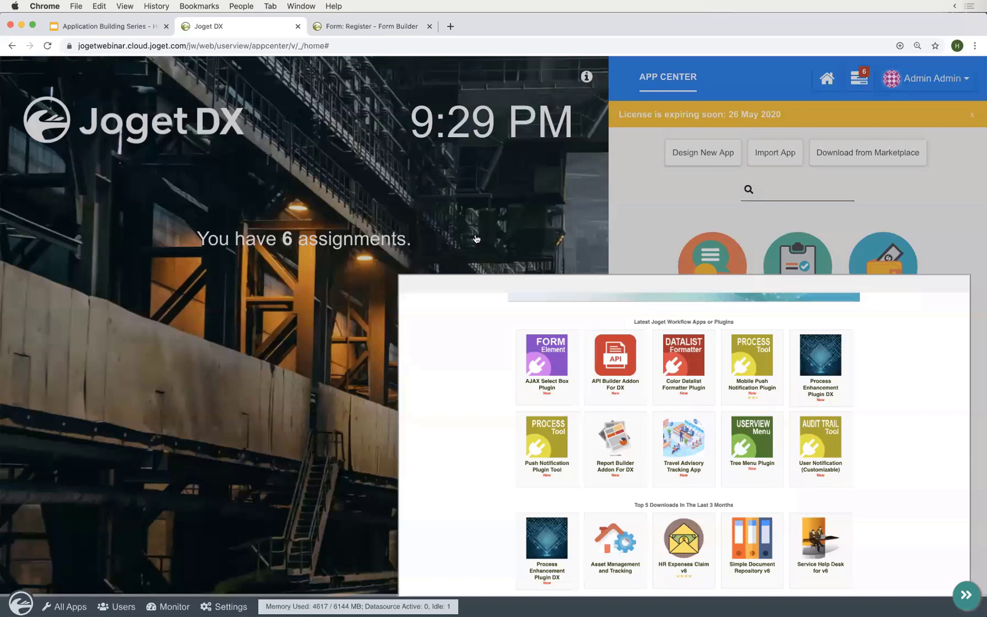
# - Close the marketplace popup and show the app's Forms & UI overview listing the Register form
pyautogui.click(415, 257)
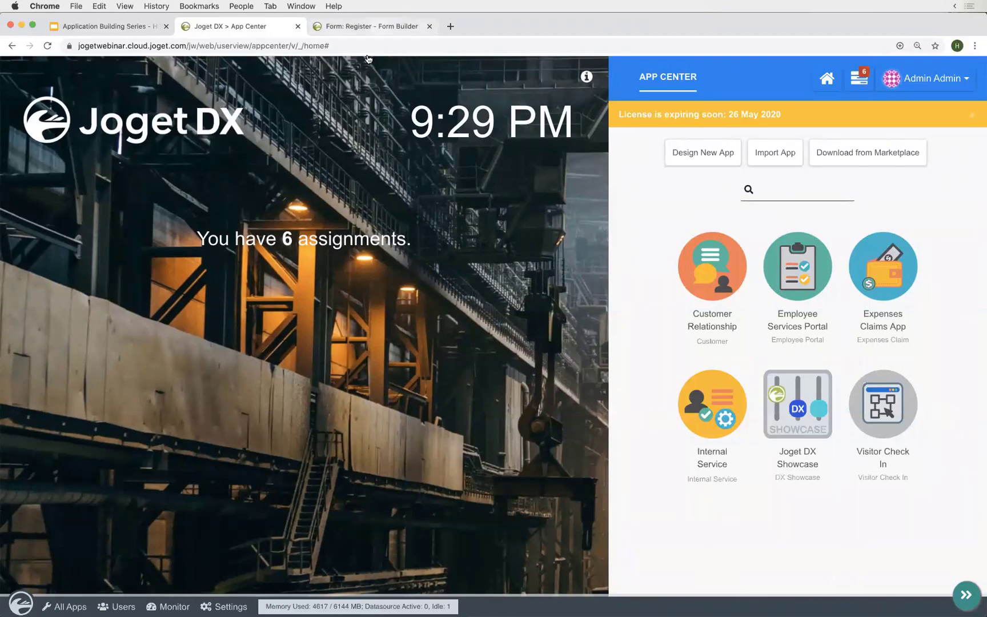
pyautogui.click(372, 27)
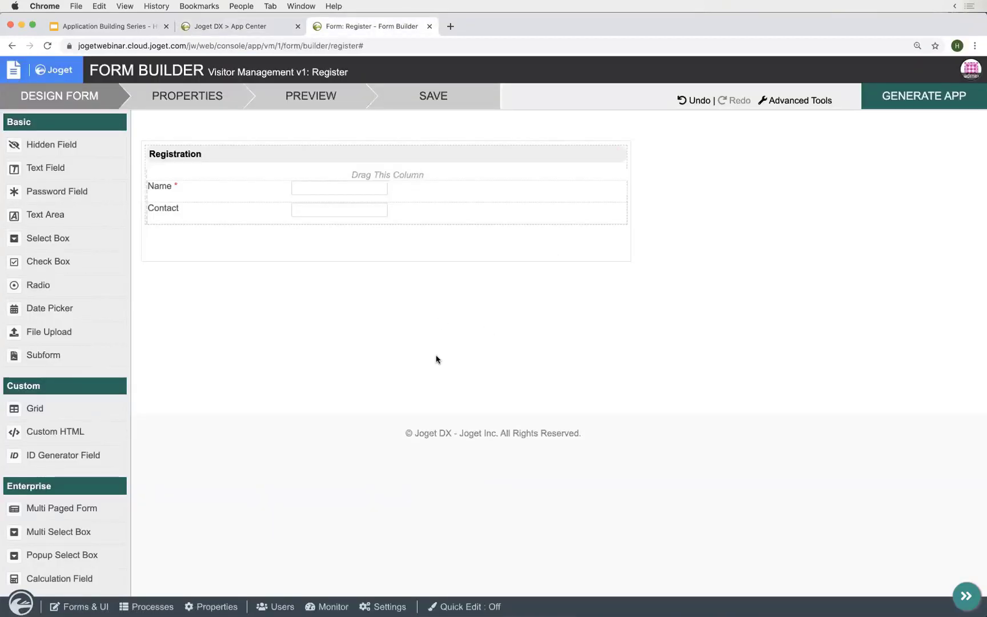
pyautogui.click(73, 607)
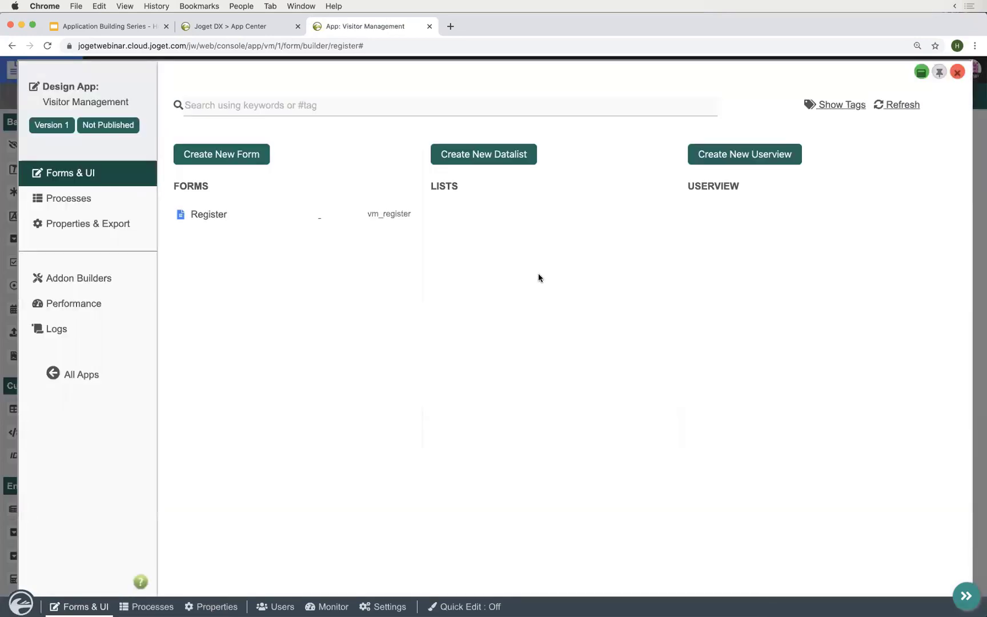
pyautogui.click(10, 293)
pyautogui.click(114, 202)
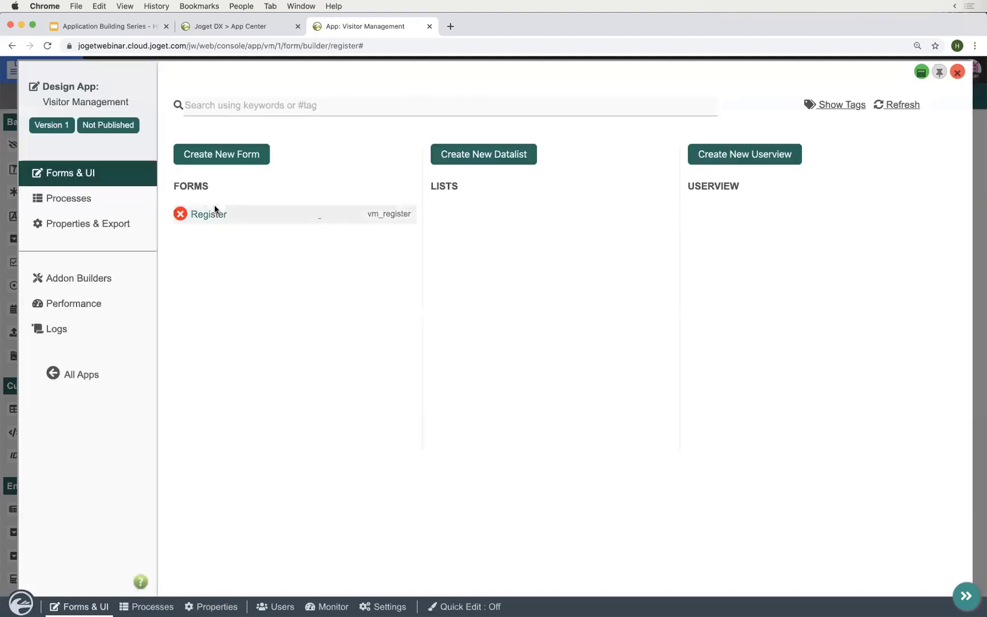
pyautogui.doubleClick(198, 186)
pyautogui.doubleClick(444, 185)
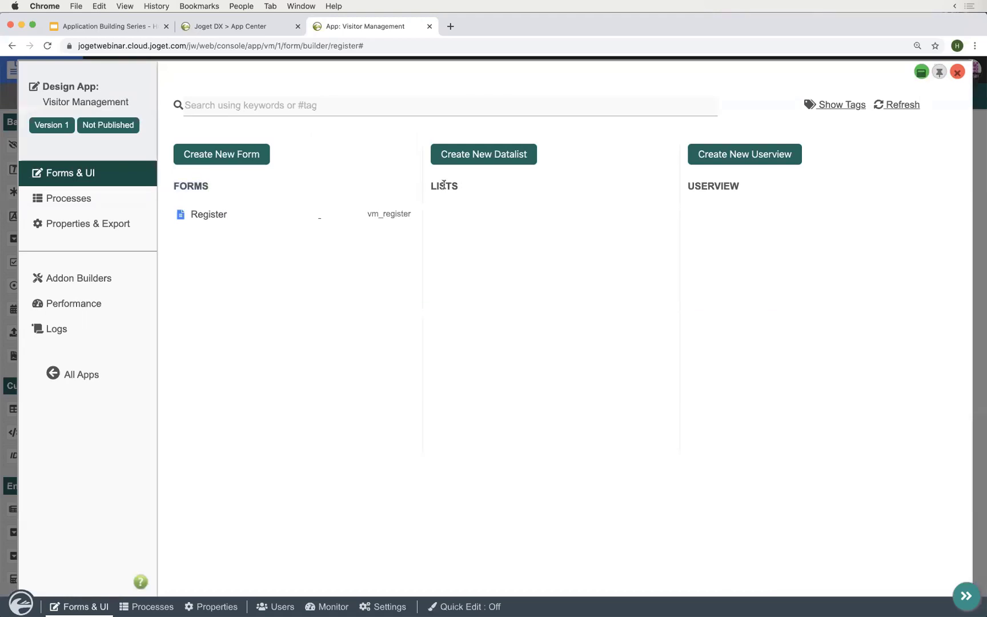
pyautogui.click(722, 185)
pyautogui.doubleClick(723, 186)
pyautogui.click(609, 263)
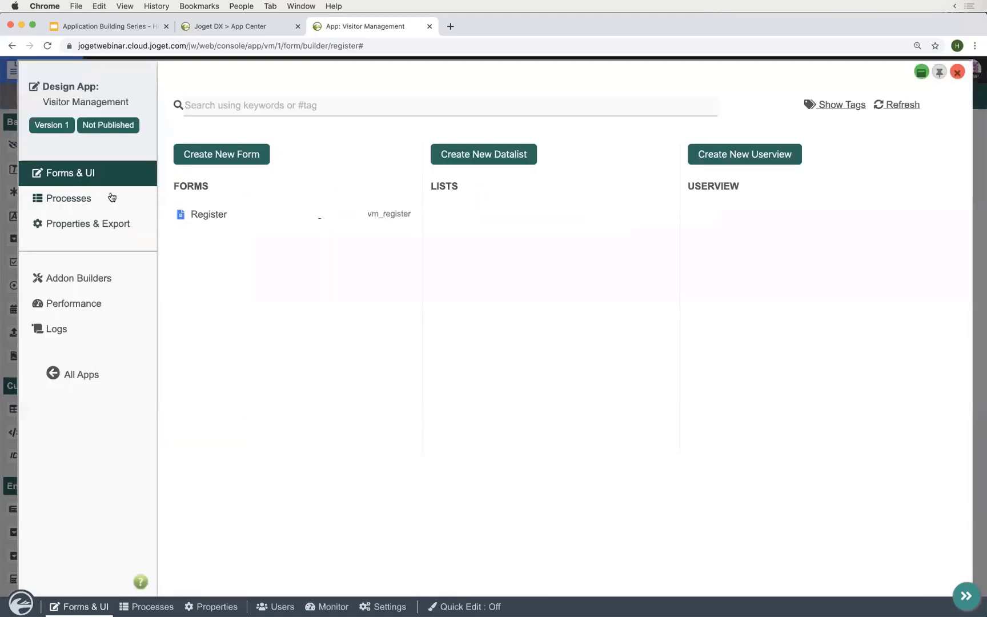
# - Review the empty Processes and Addon Builders pages, then close the Design App panel
pyautogui.click(112, 197)
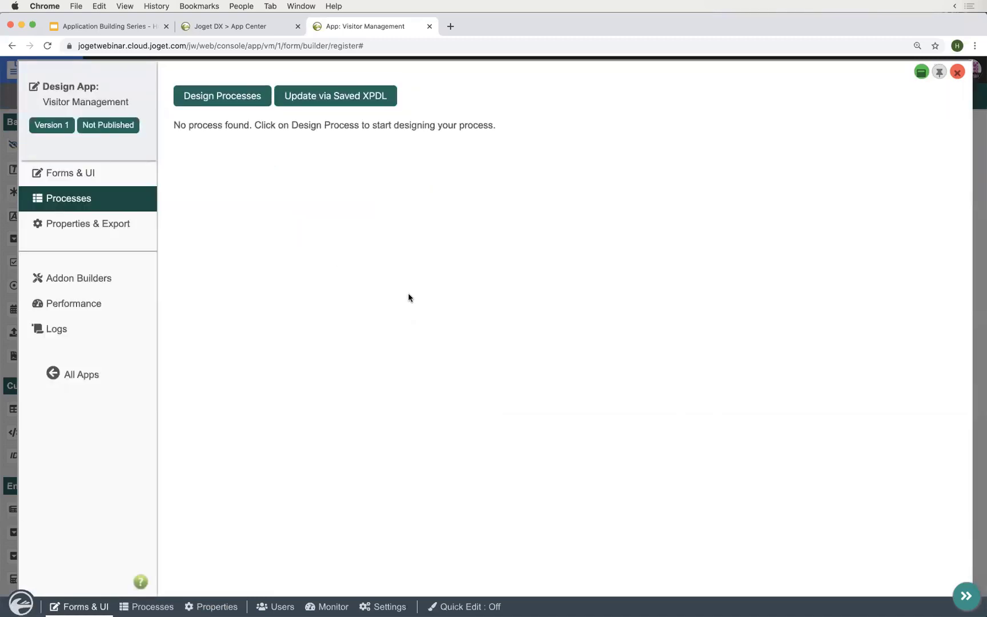
pyautogui.click(125, 278)
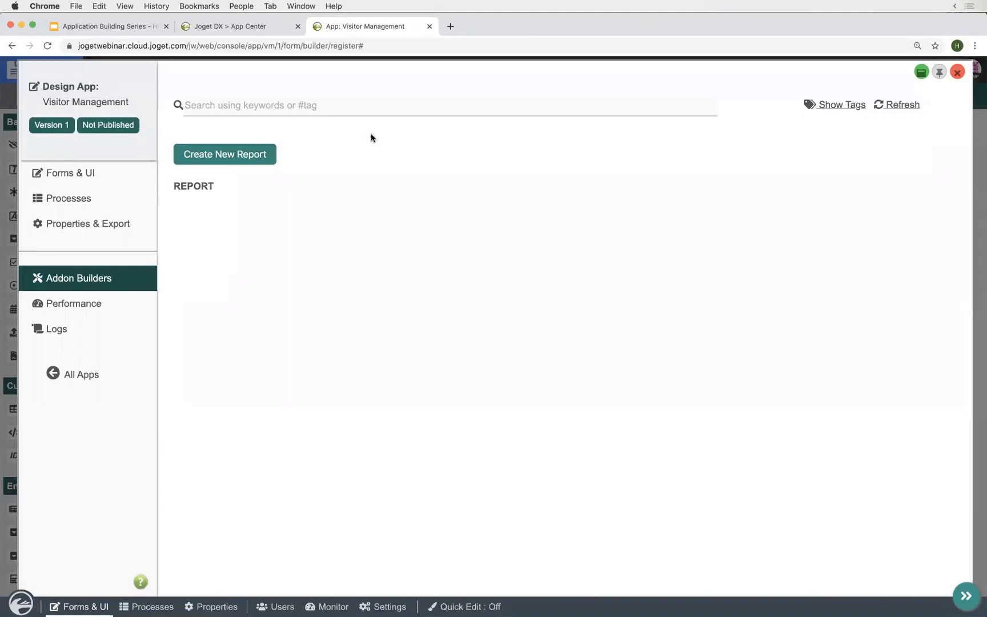
pyautogui.click(524, 57)
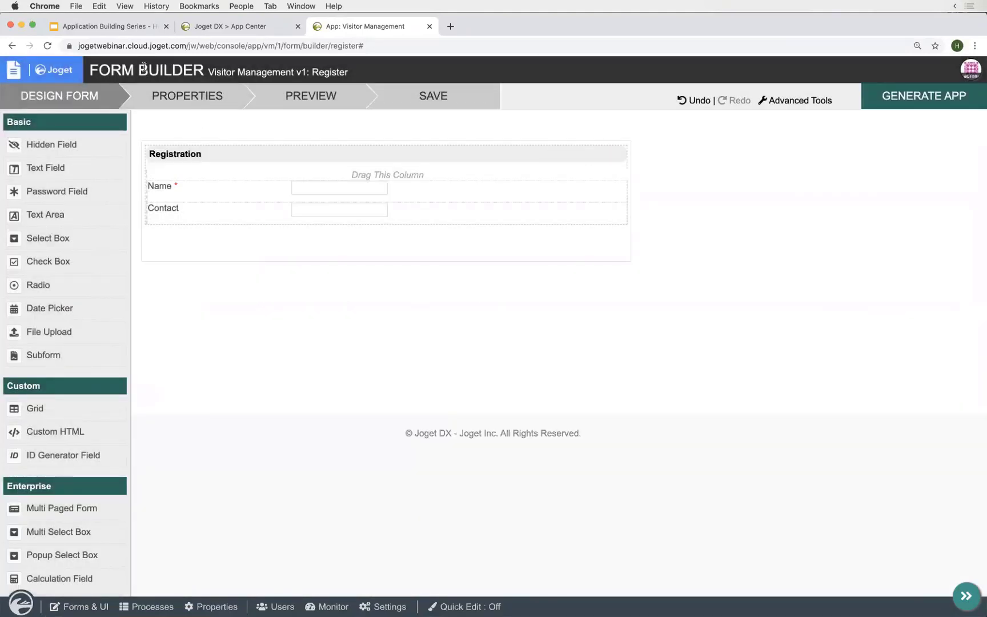
pyautogui.click(444, 99)
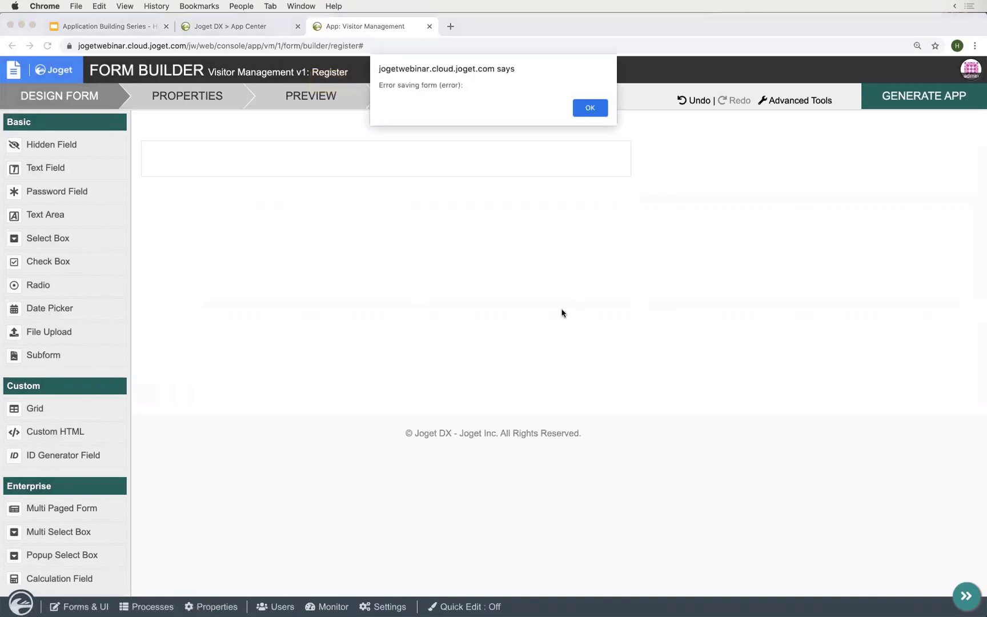
pyautogui.click(590, 107)
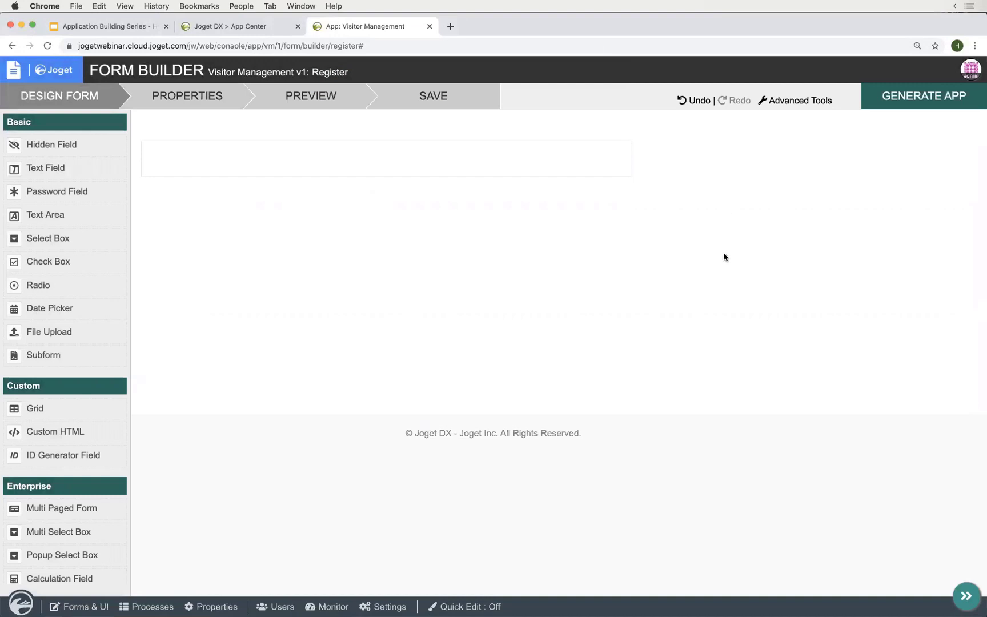
pyautogui.press('super+r')
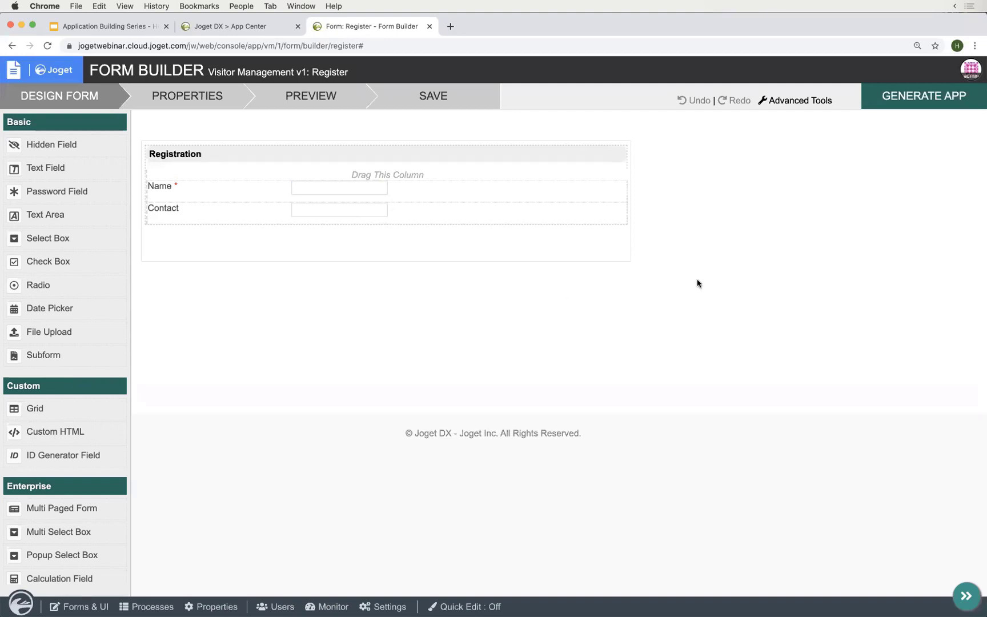
# - Generate a CRUD from the Register form and launch its userview showing the empty Manage Register list
pyautogui.click(904, 97)
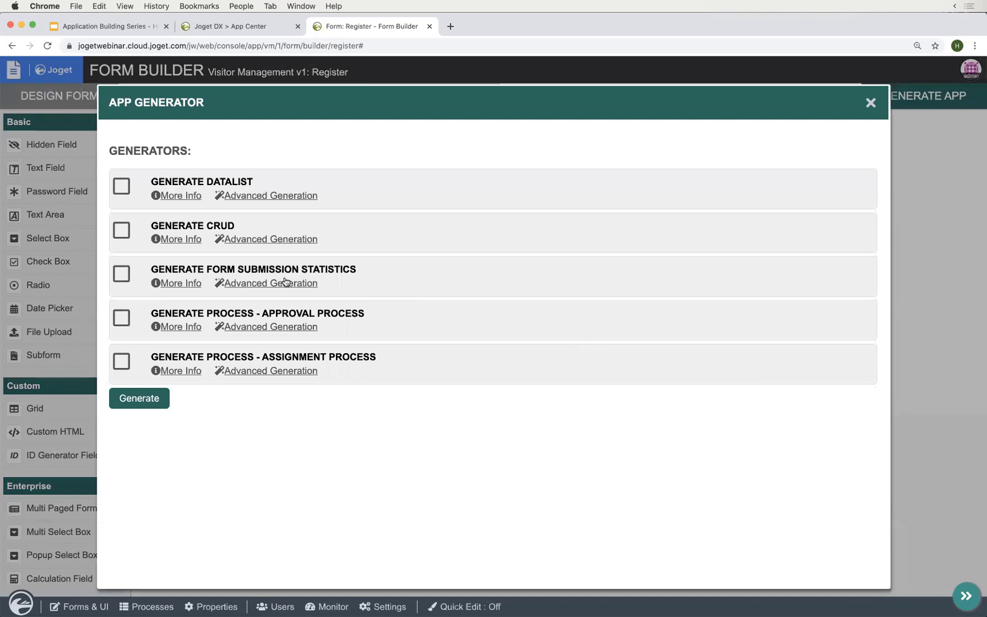
pyautogui.click(117, 230)
pyautogui.doubleClick(223, 227)
pyautogui.click(375, 451)
pyautogui.click(140, 401)
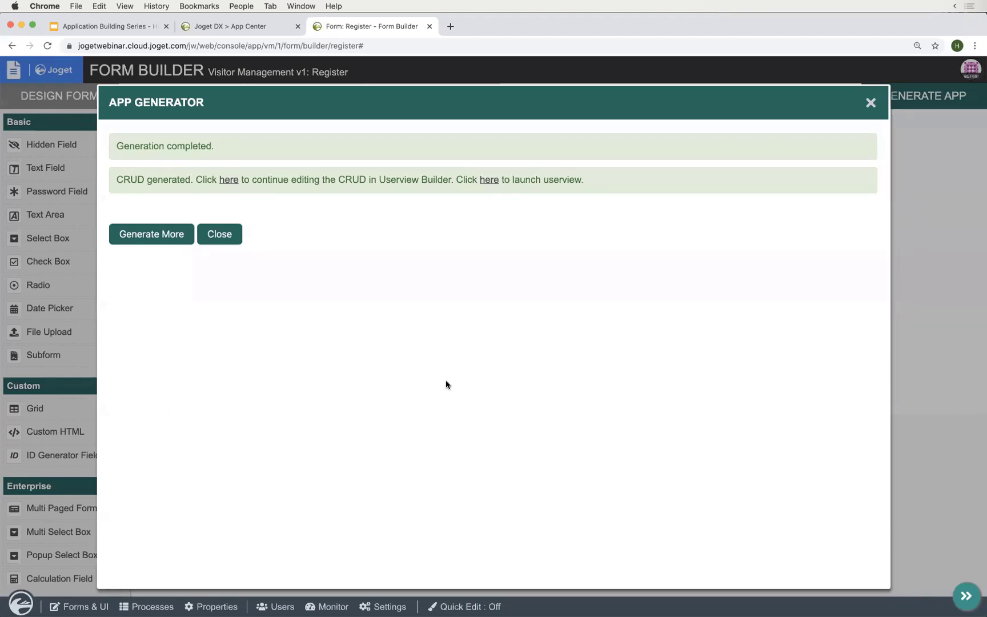
pyautogui.click(490, 181)
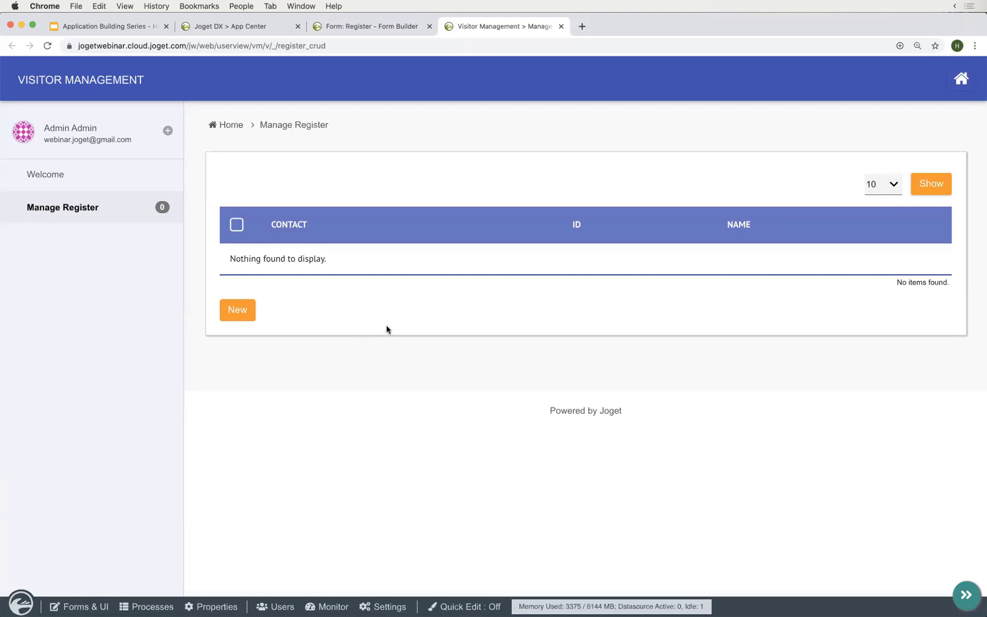
# - Add a new Register record with the visitor's full name and contact 123, and save it
pyautogui.tripleClick(285, 258)
pyautogui.click(367, 269)
pyautogui.click(243, 320)
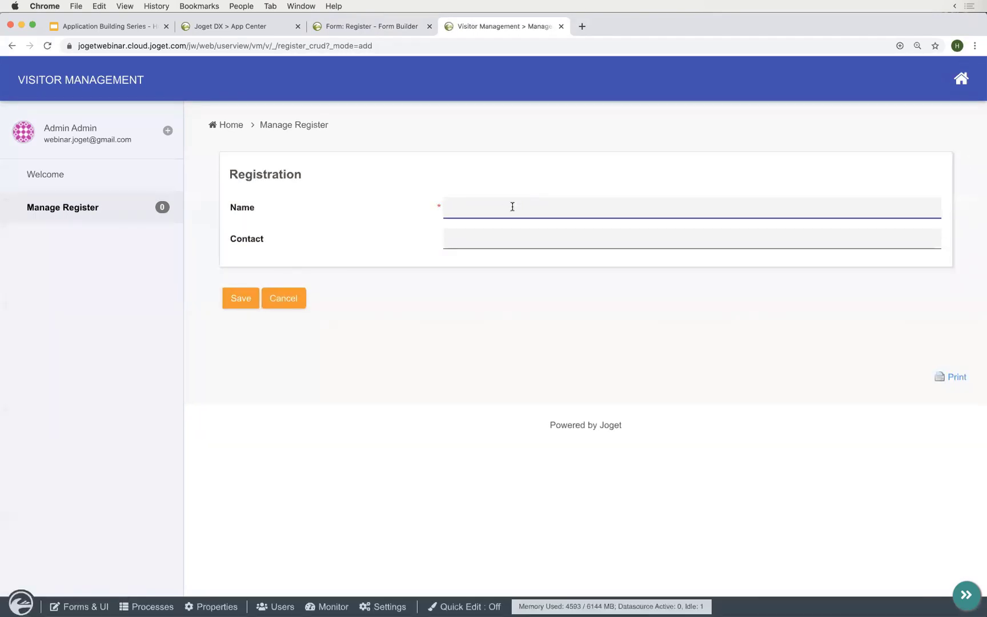
pyautogui.press('Tab')
pyautogui.write('123')
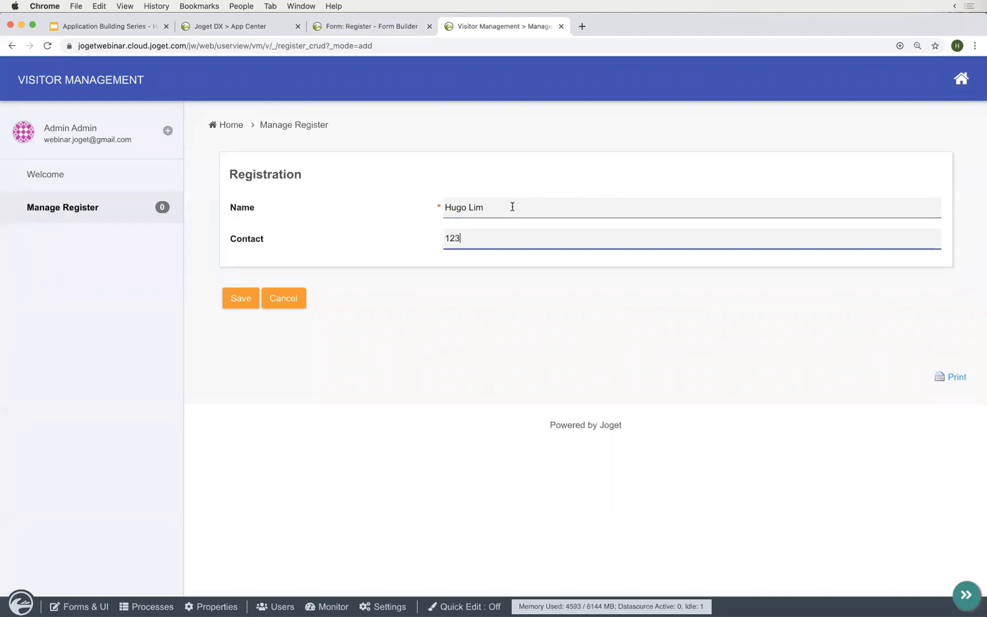
pyautogui.click(239, 306)
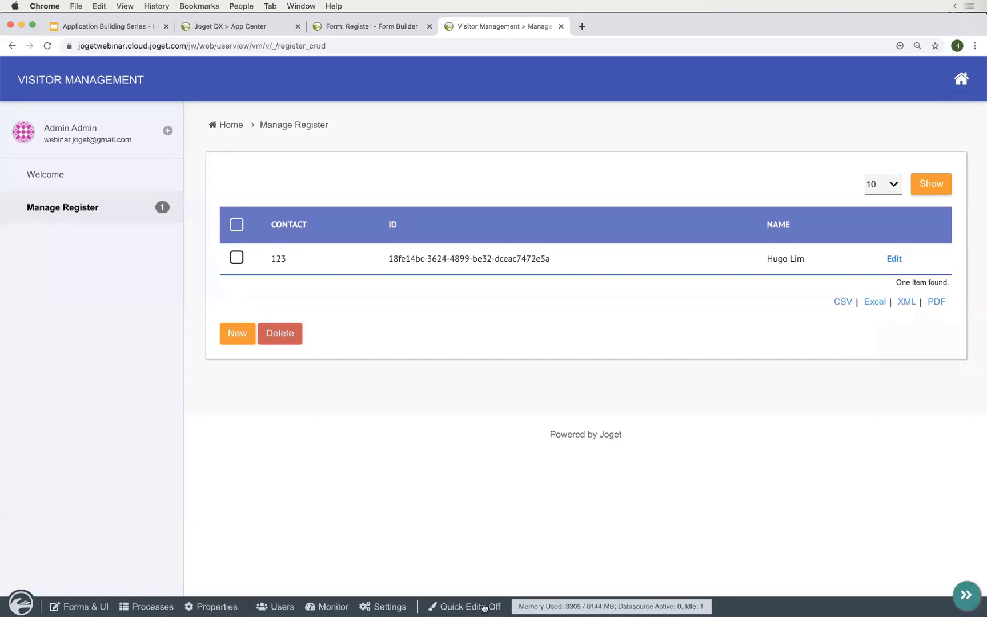
# - Turn Quick Edit on and open the 'List - Register' design in the Datalist Builder
pyautogui.doubleClick(437, 258)
pyautogui.tripleClick(483, 259)
pyautogui.click(510, 267)
pyautogui.click(471, 607)
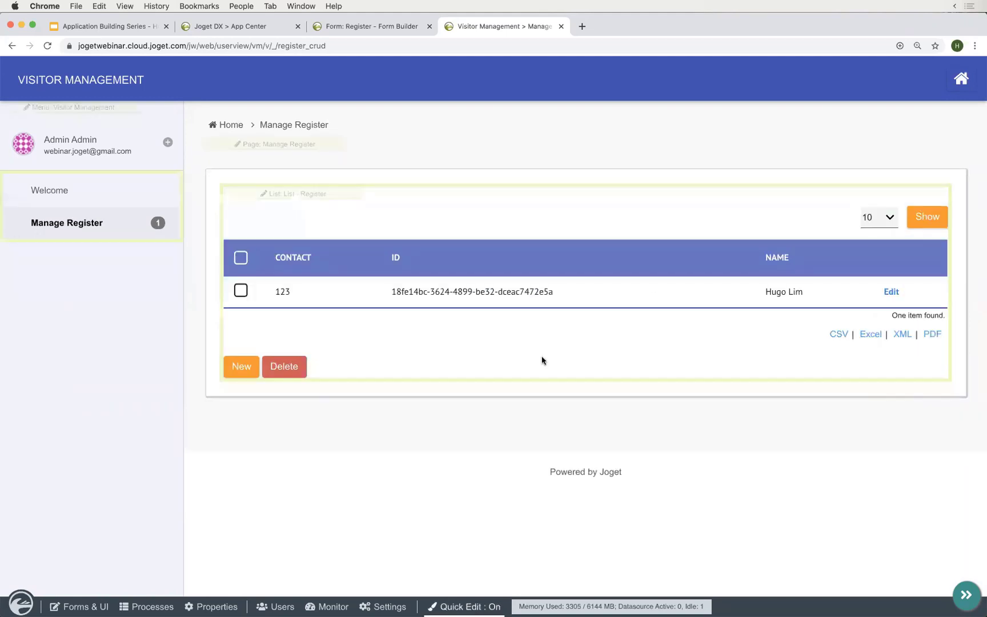
pyautogui.tripleClick(441, 291)
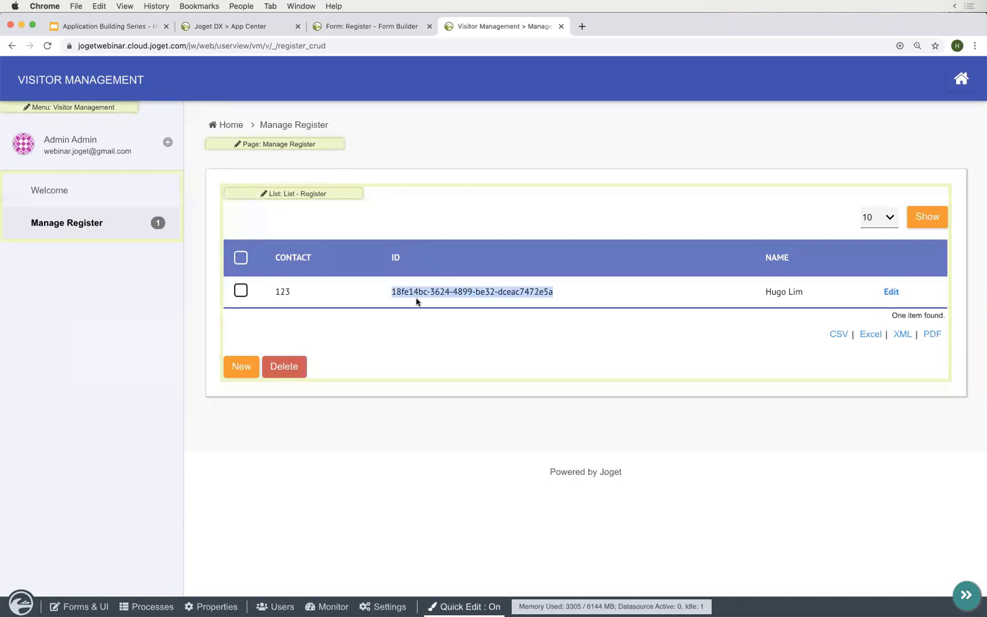
pyautogui.click(288, 194)
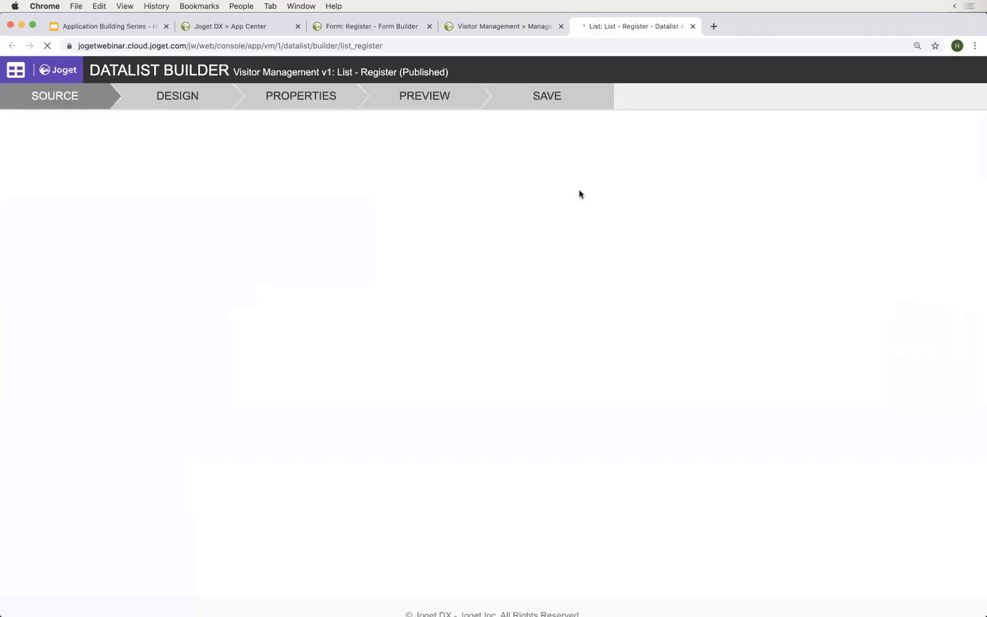
pyautogui.click(498, 26)
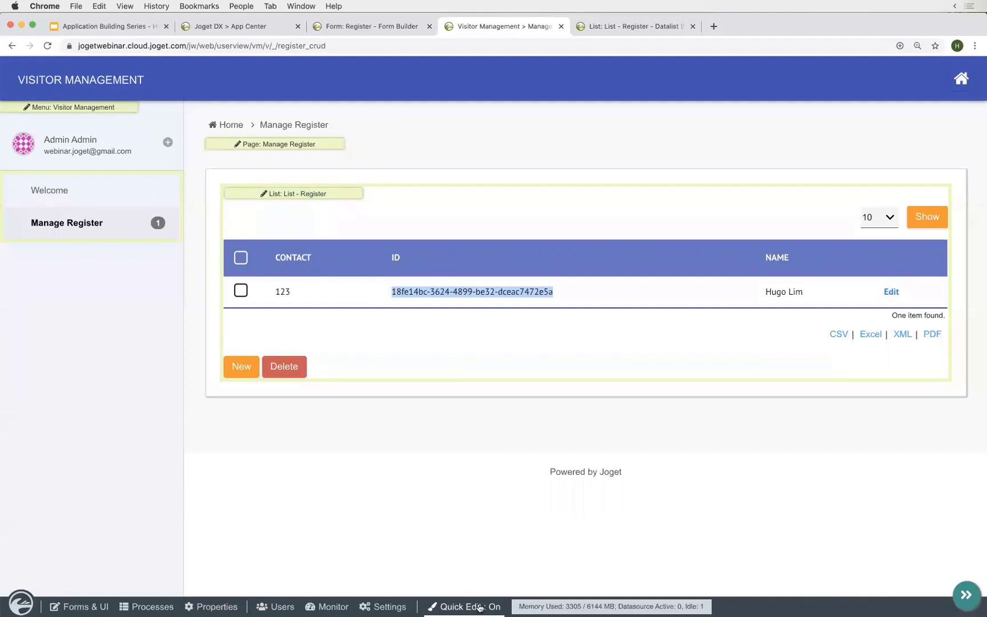
pyautogui.click(646, 25)
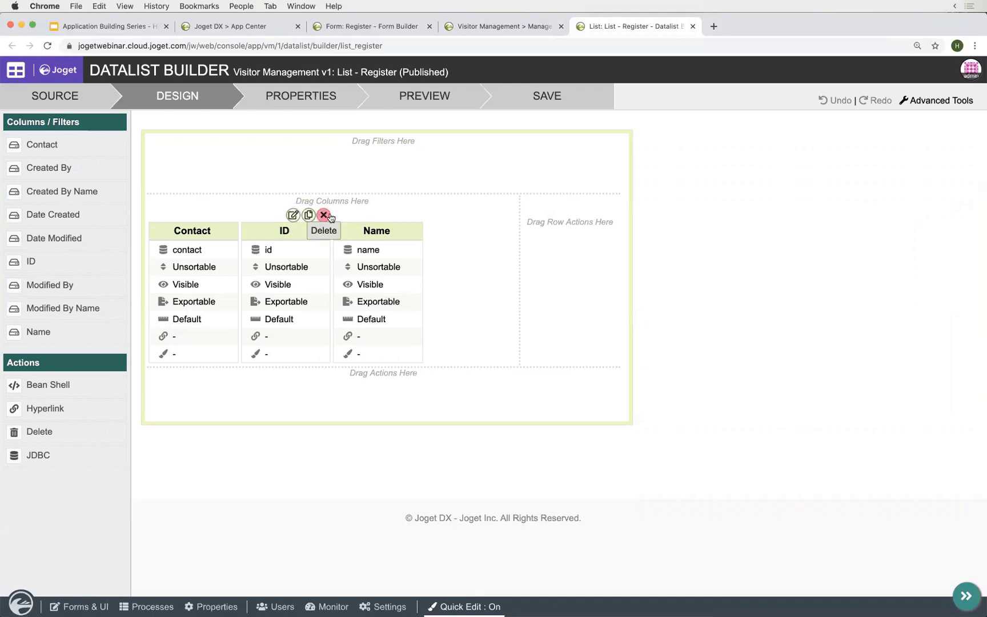
# - Remove the ID column, move Name first, and add a Date Created column and Name filter
pyautogui.click(303, 215)
pyautogui.moveTo(215, 239); pyautogui.dragTo(201, 234)
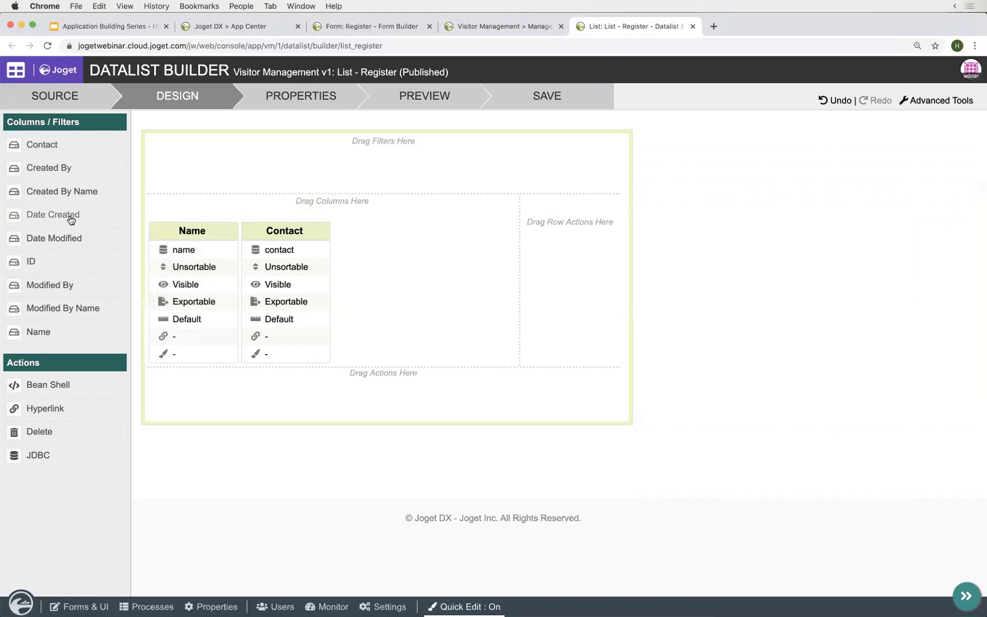
pyautogui.moveTo(71, 220); pyautogui.dragTo(395, 264)
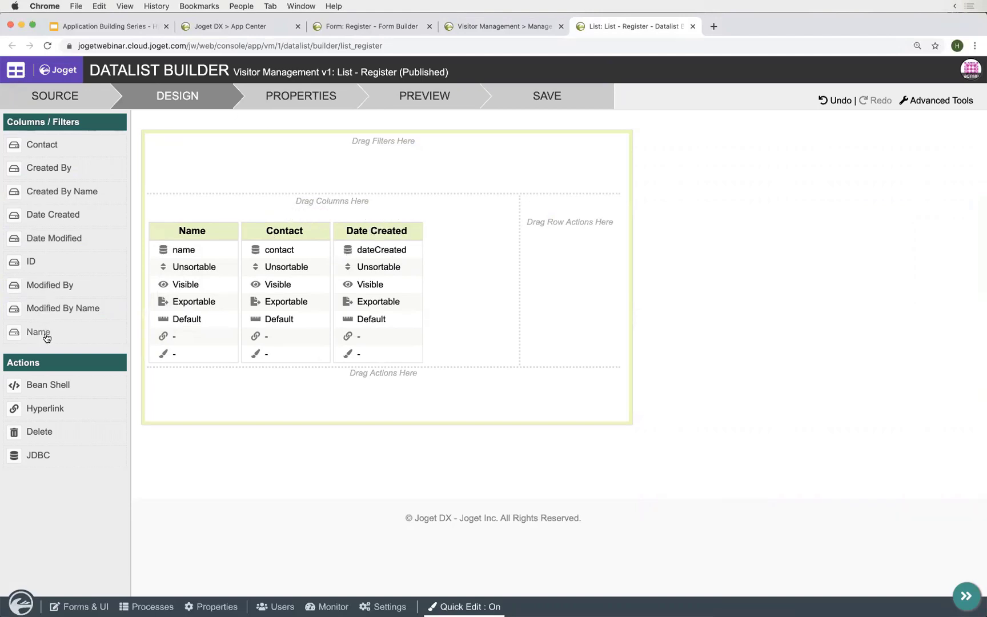
pyautogui.moveTo(47, 337); pyautogui.dragTo(546, 182)
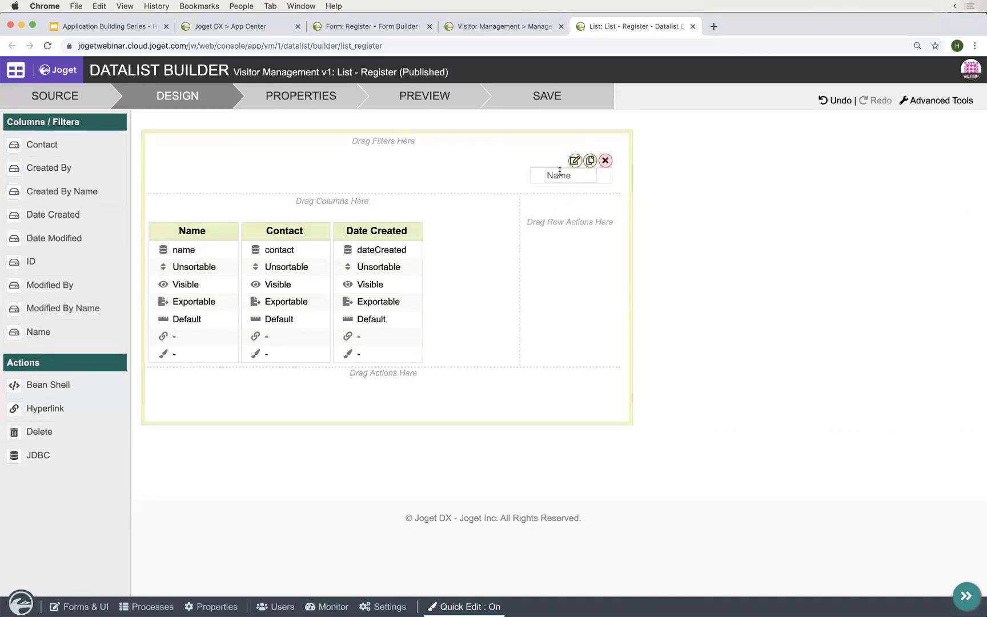
# - Set the list order to DESC by Date Created and save the list
pyautogui.click(317, 97)
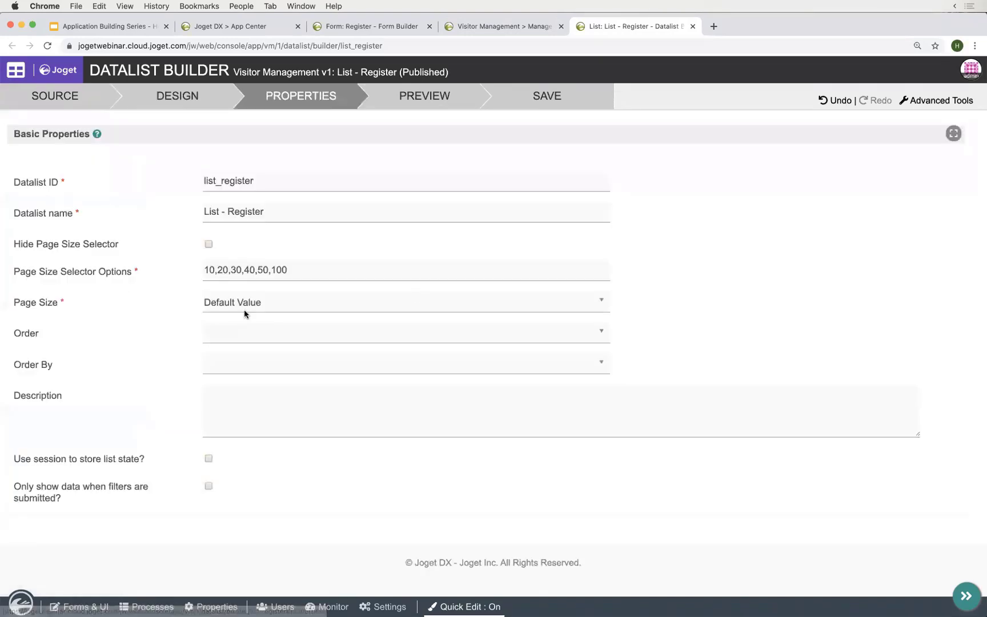
pyautogui.click(260, 333)
pyautogui.click(236, 398)
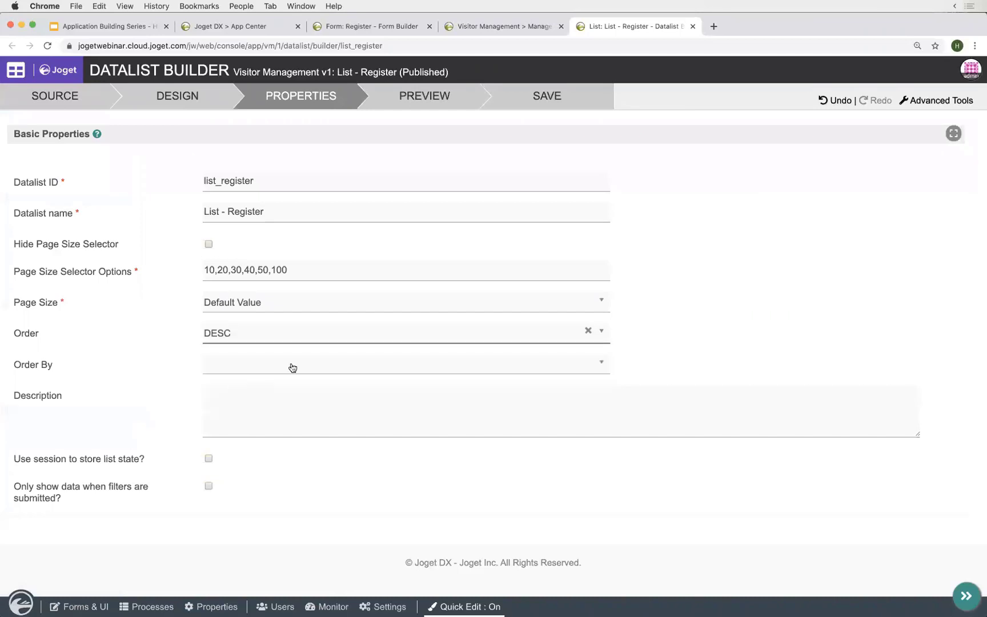
pyautogui.click(293, 367)
pyautogui.click(249, 463)
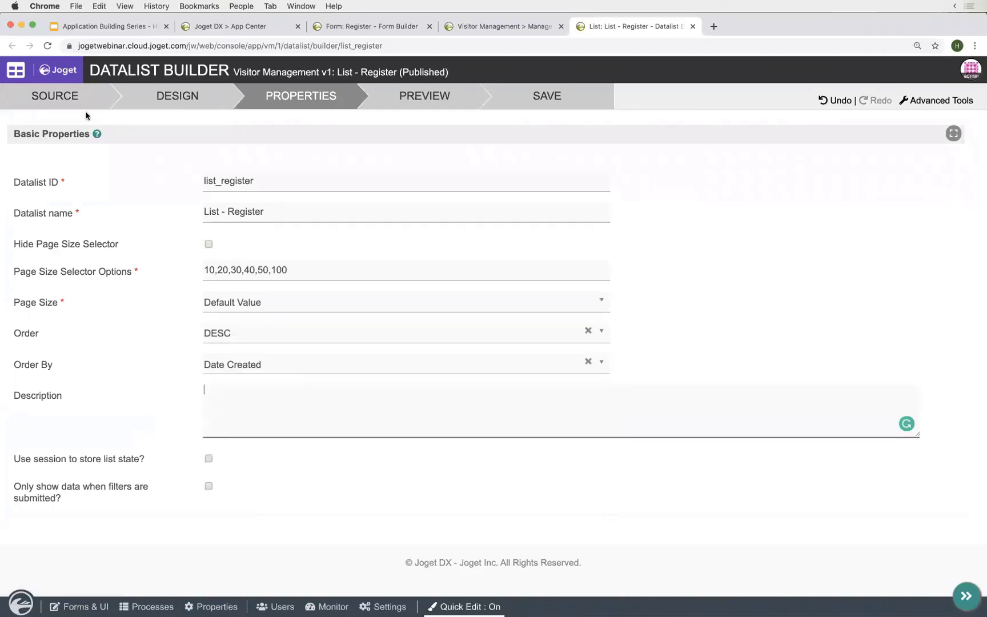
pyautogui.click(74, 98)
pyautogui.click(163, 98)
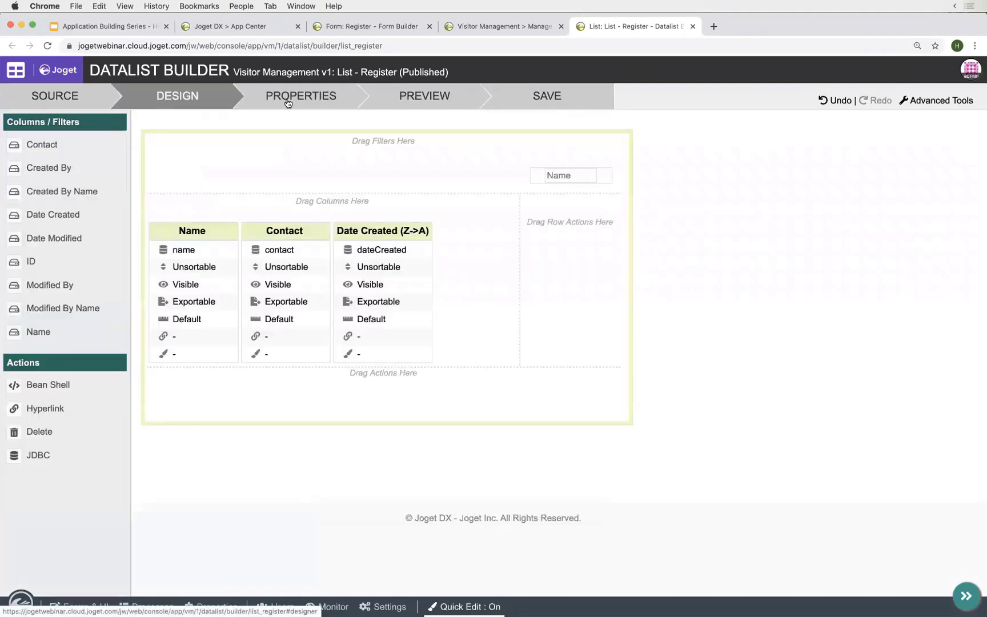
pyautogui.click(533, 100)
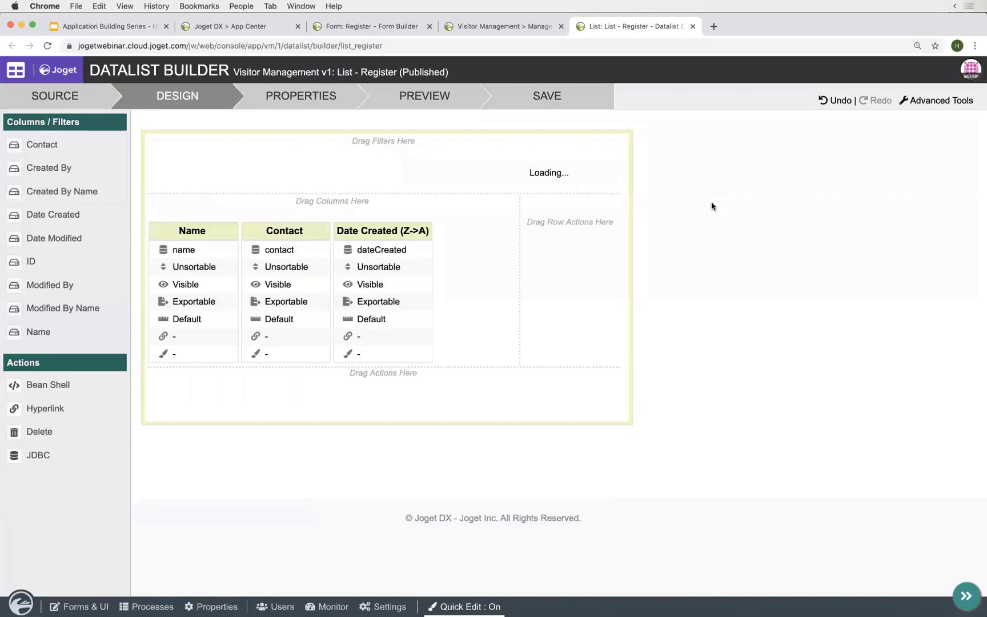
# - Turn Quick Edit off so Manage Register reloads with Name, Contact, Date Created columns and Name filter
pyautogui.click(484, 28)
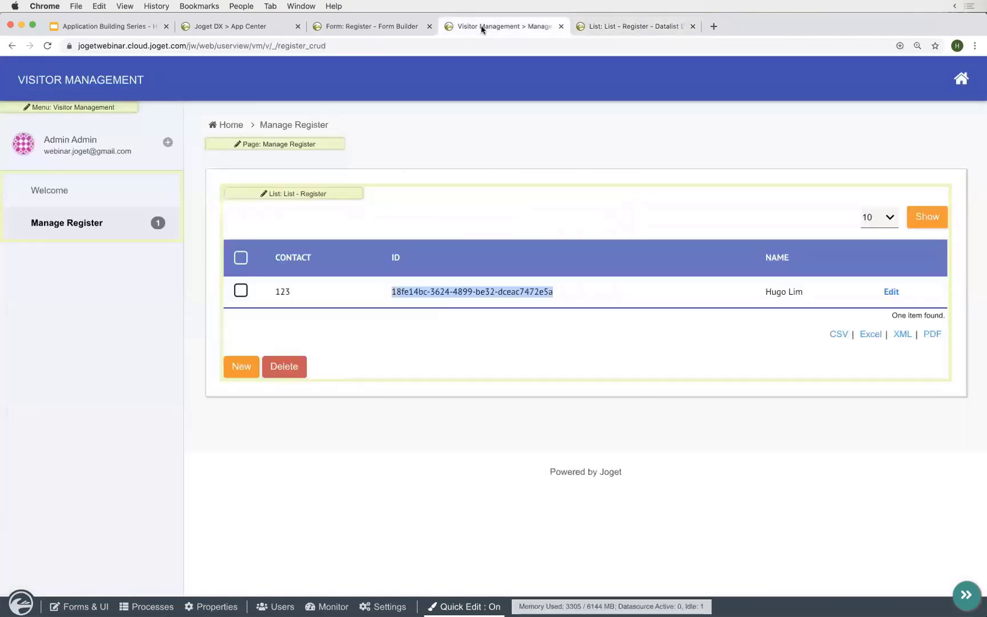
pyautogui.click(455, 606)
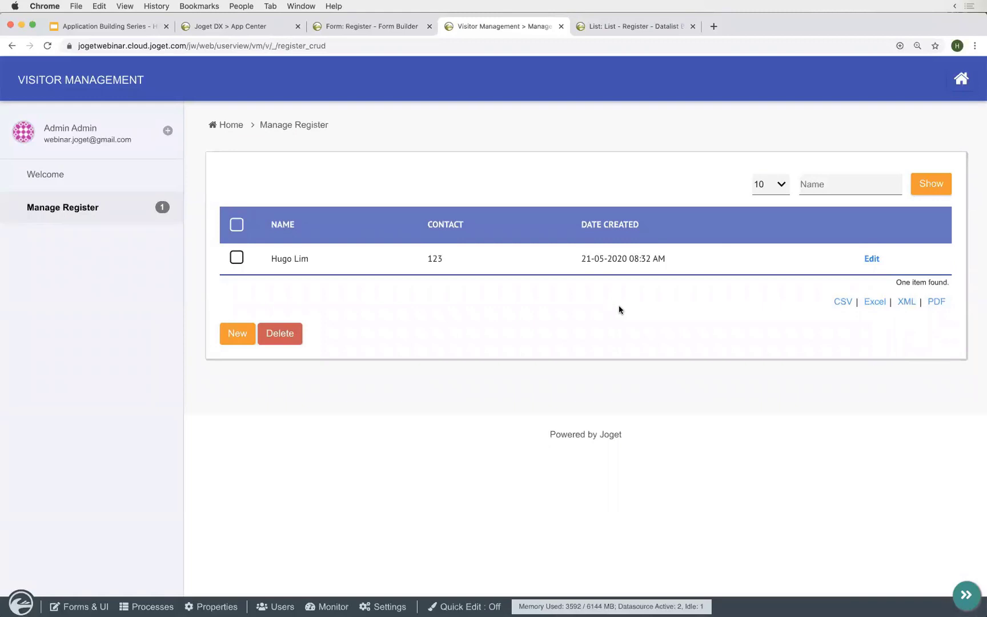
pyautogui.hotkey('ctrl', 'Right')
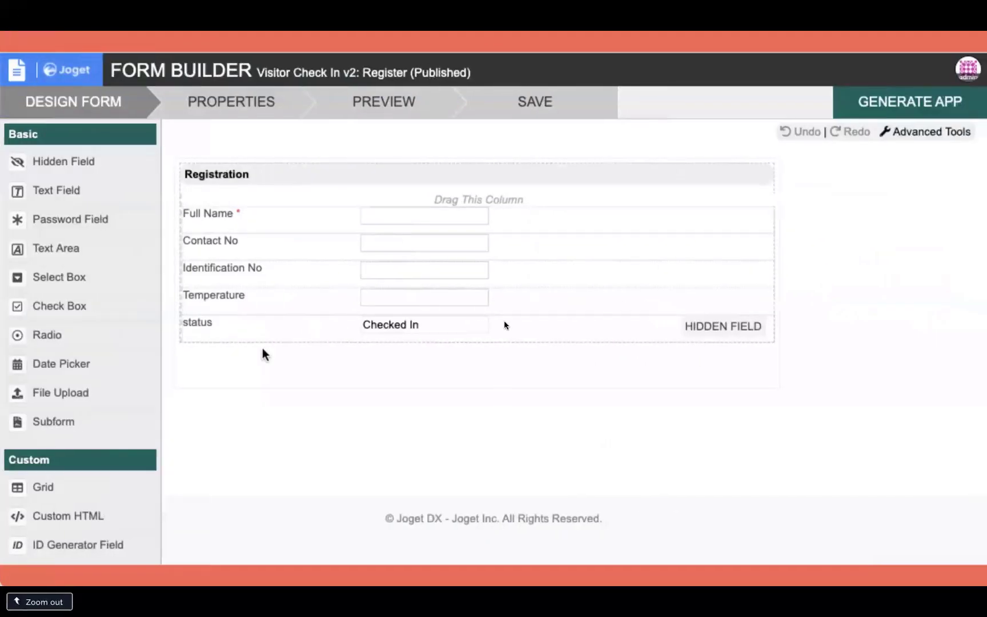
pyautogui.press('Right')
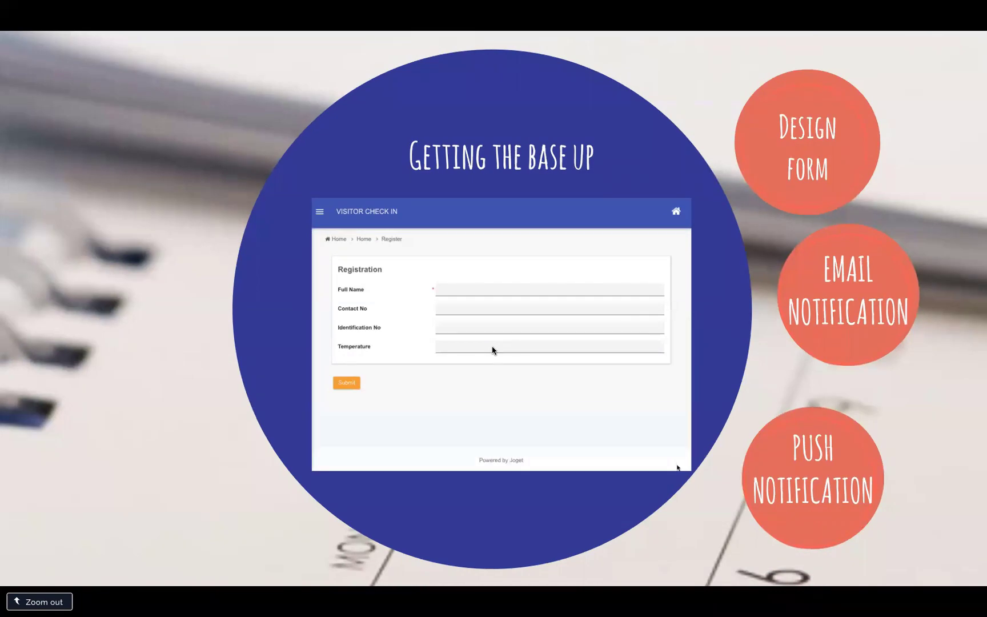
pyautogui.press('Right')
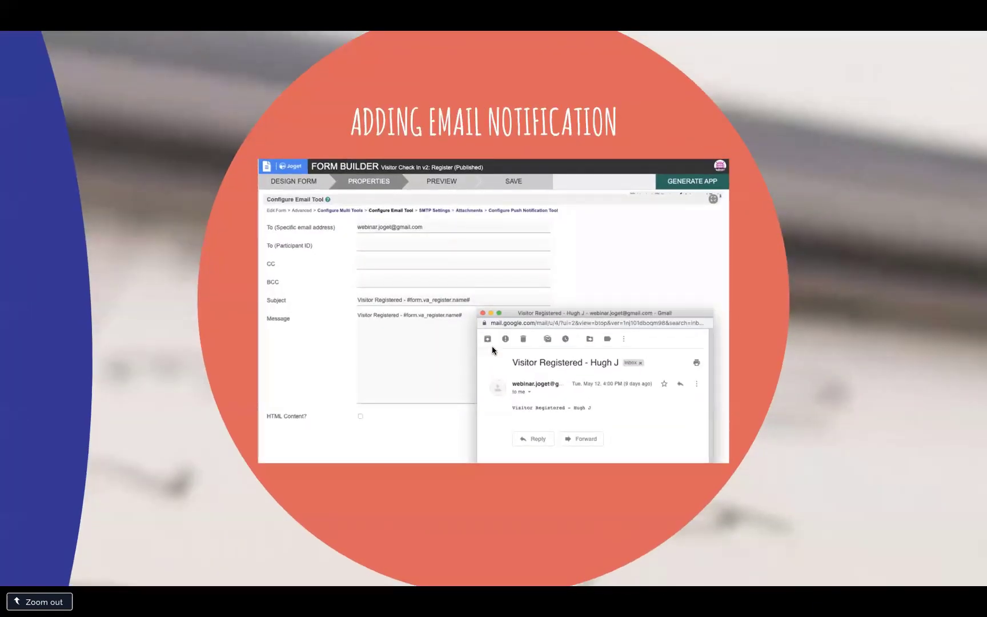
pyautogui.press('Right')
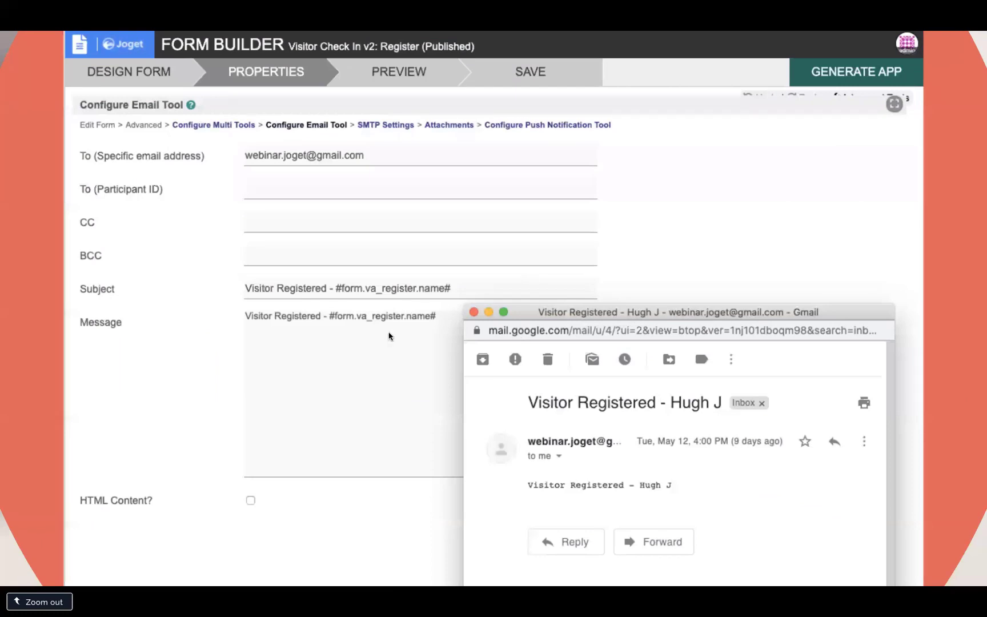
pyautogui.hotkey('ctrl', 'Left')
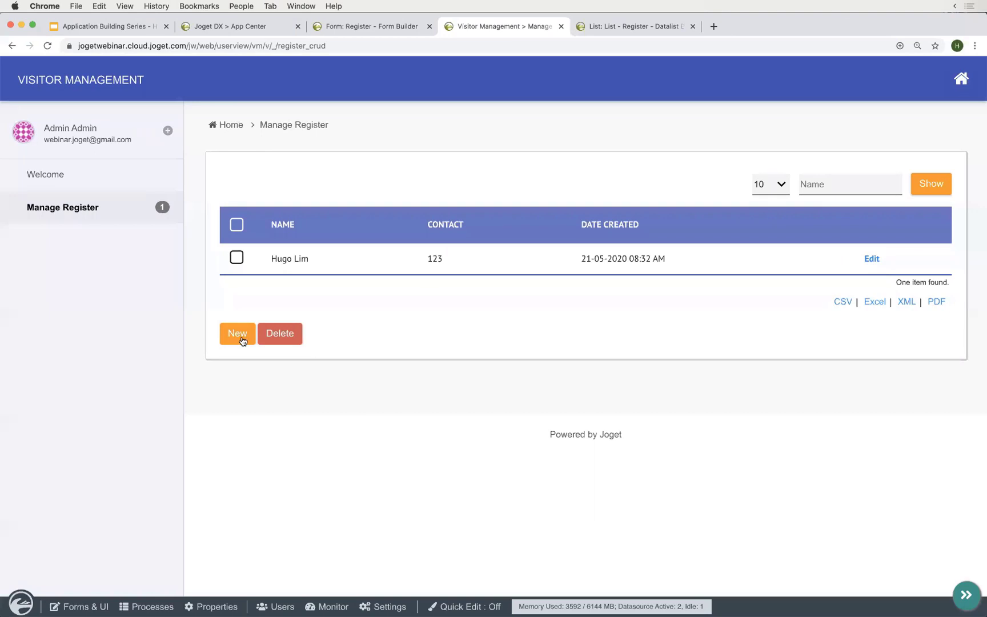
# - Turn Quick Edit on and open the Register form's properties in the Form Builder
pyautogui.click(238, 335)
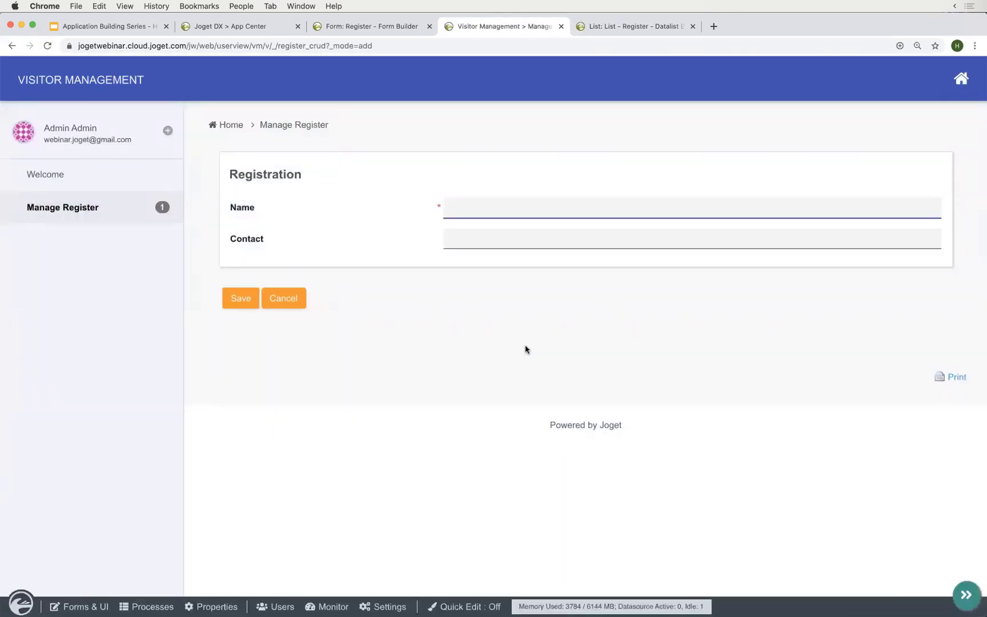
pyautogui.click(424, 354)
pyautogui.click(453, 607)
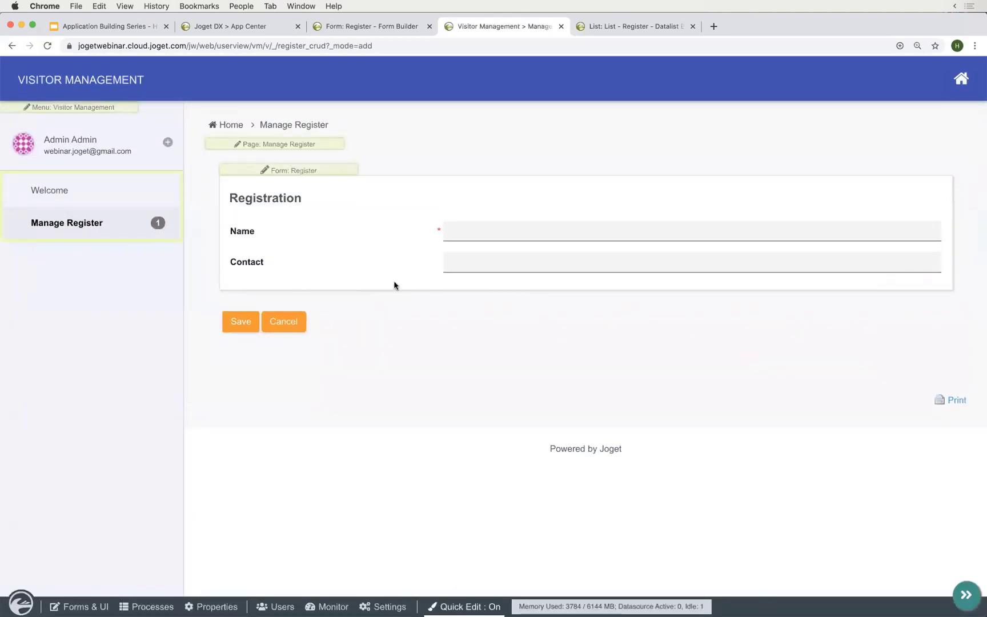
pyautogui.click(293, 171)
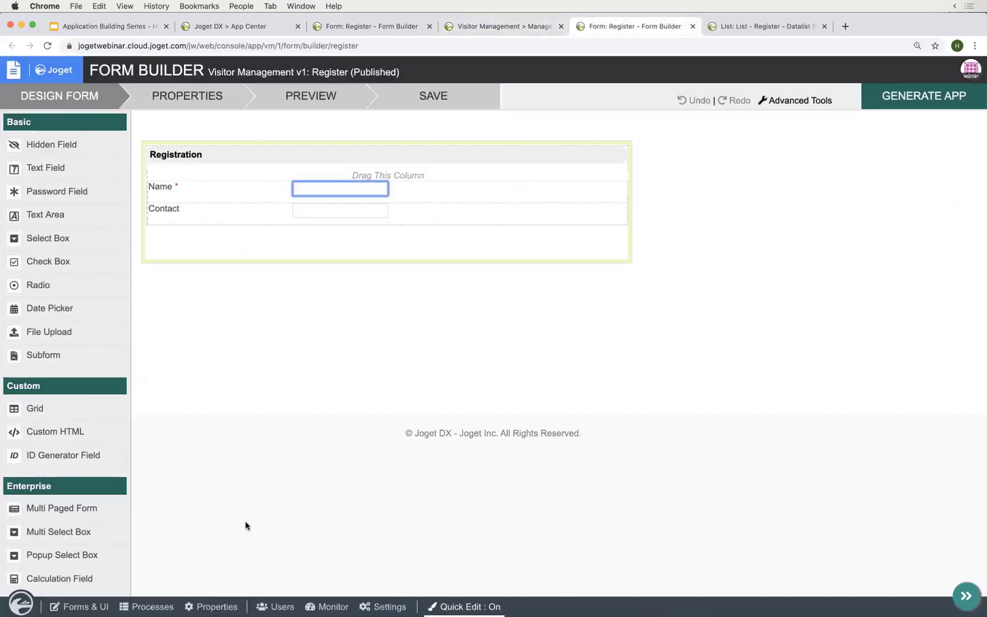
pyautogui.click(200, 101)
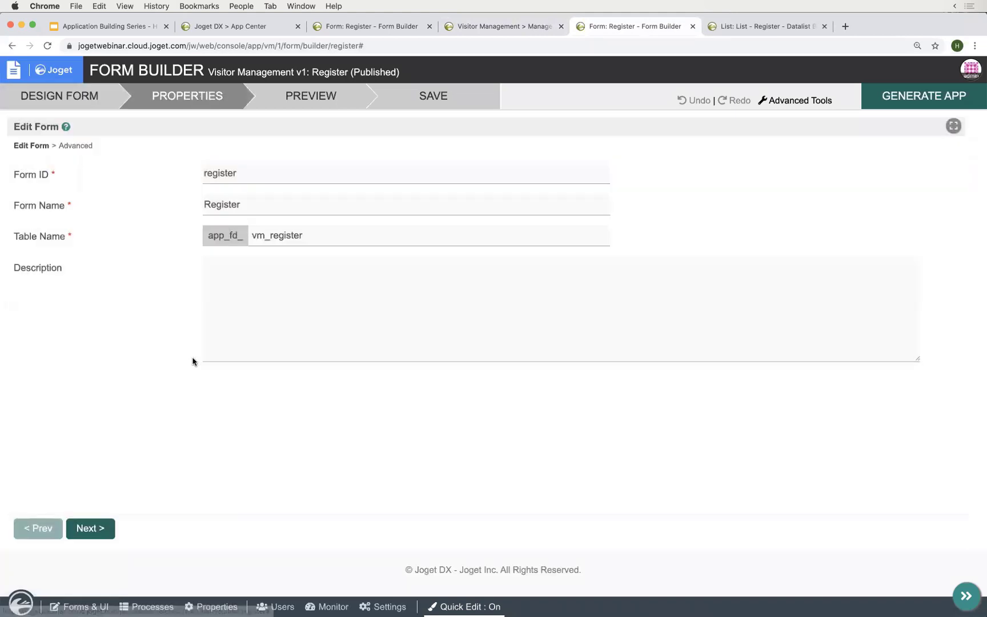
pyautogui.click(77, 147)
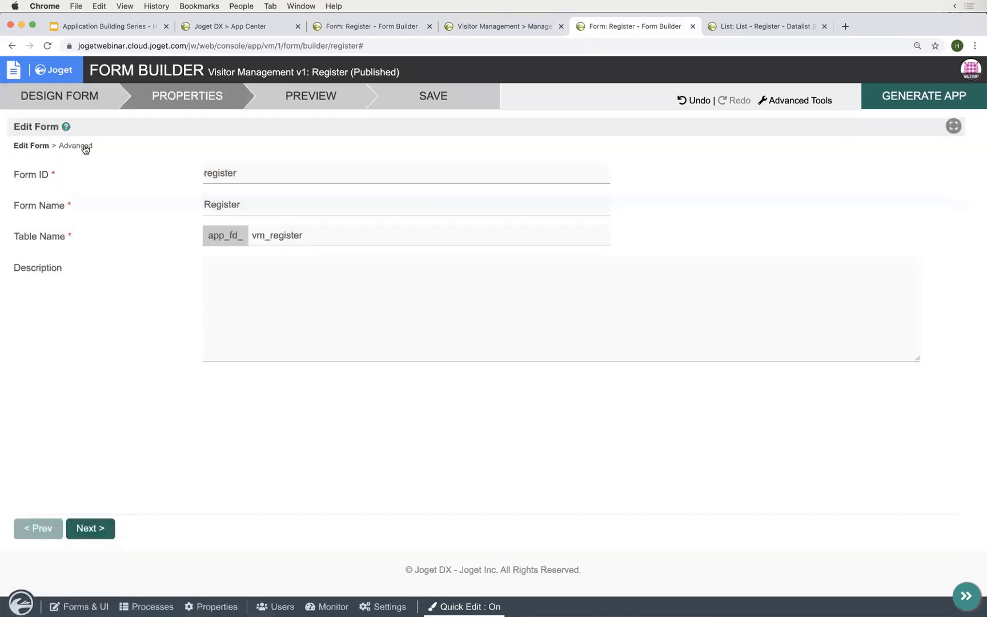
# - Go to the Advanced properties page and look through the Post Processing Tool dropdown
pyautogui.click(85, 147)
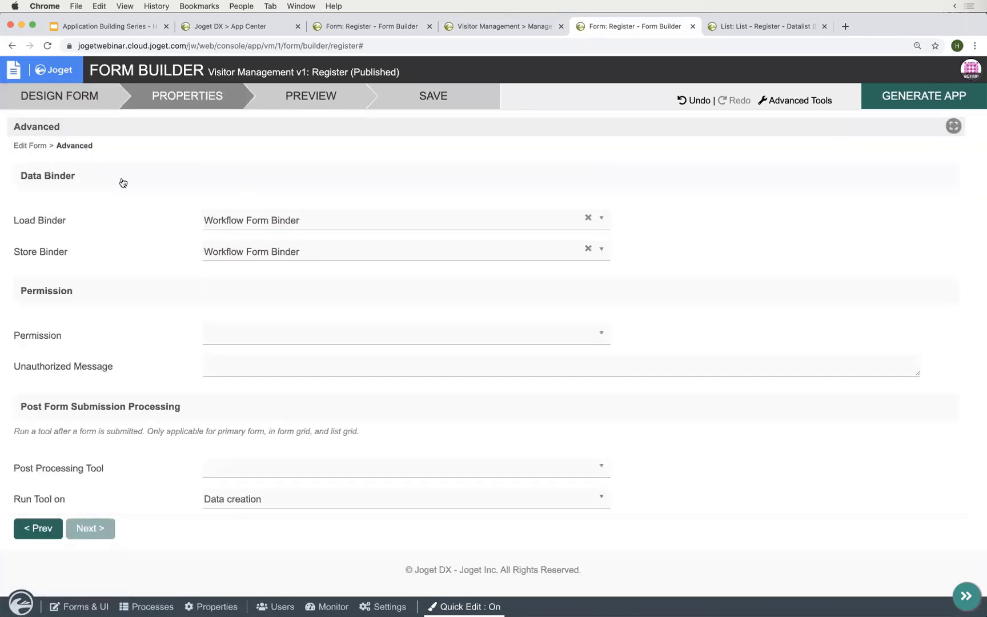
pyautogui.scroll(-5, 116, 323)
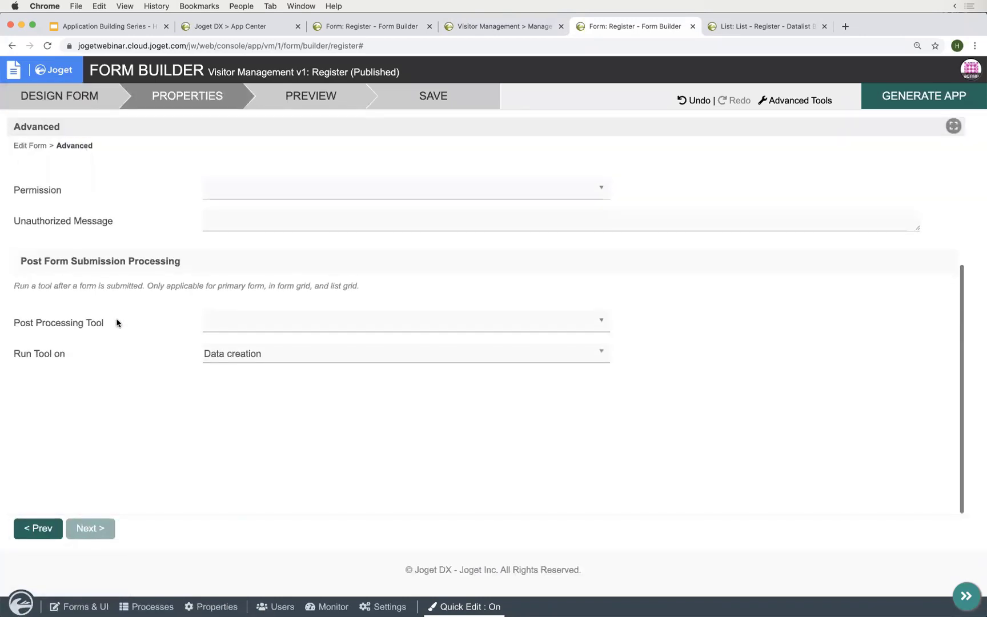
pyautogui.click(231, 318)
pyautogui.scroll(-1, 146, 384)
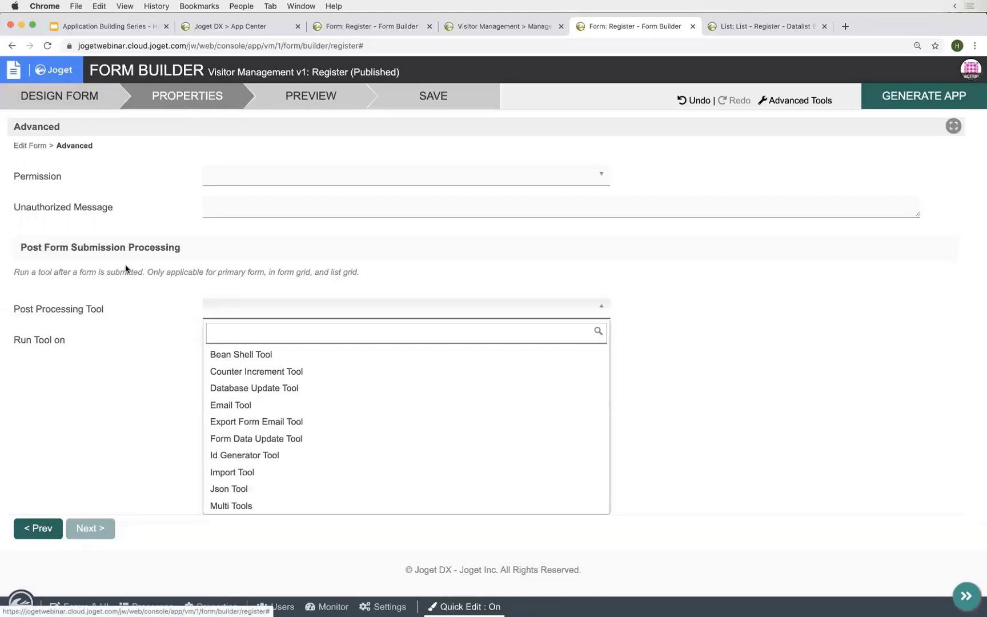
pyautogui.click(81, 310)
pyautogui.tripleClick(81, 310)
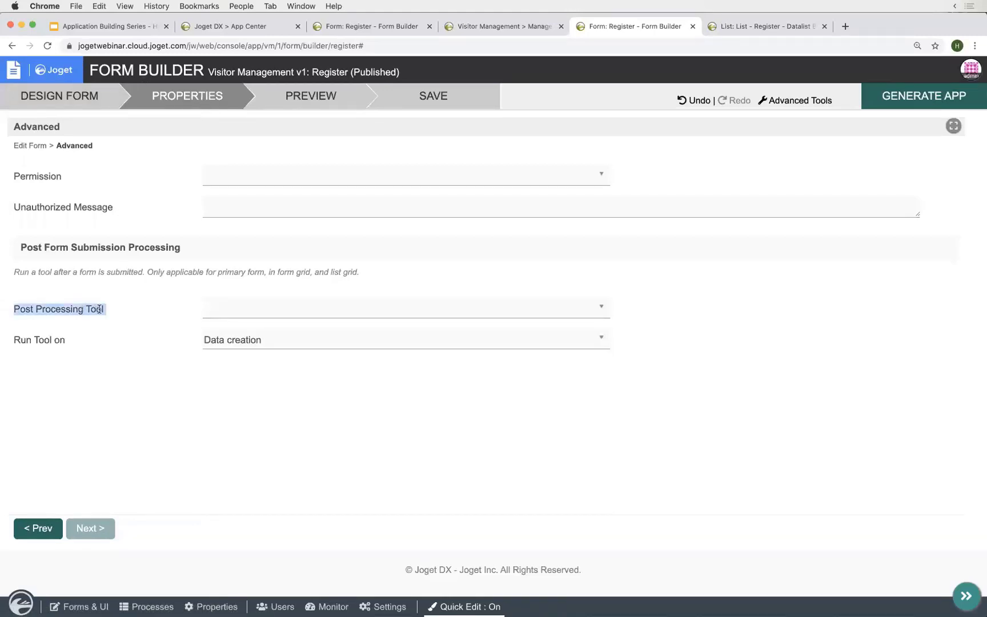
pyautogui.click(60, 299)
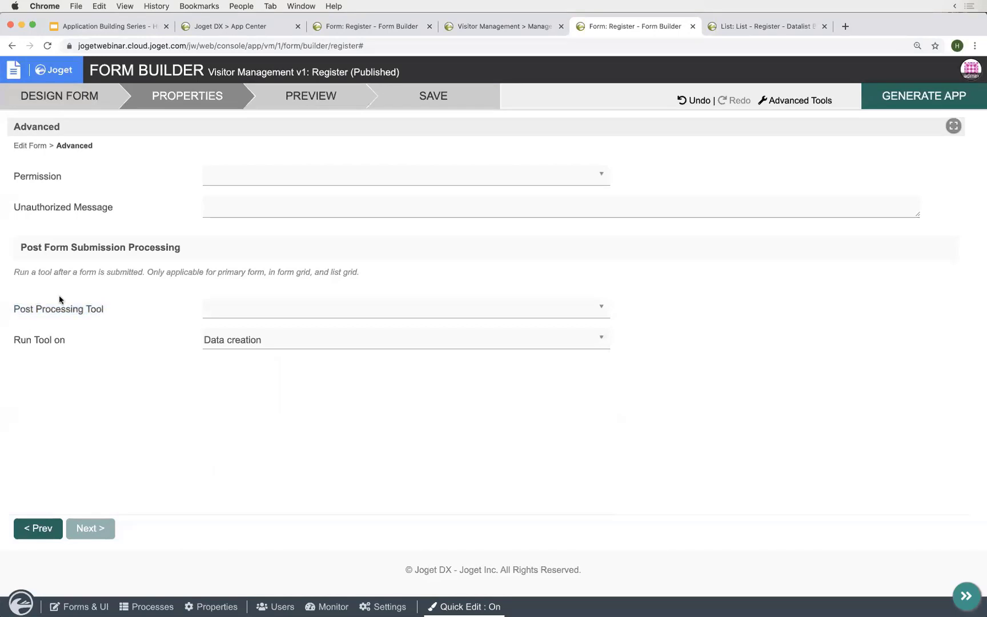
# - Reopen the Post Processing Tool list and scroll through the available tools without choosing one
pyautogui.click(229, 312)
pyautogui.scroll(-1, 304, 432)
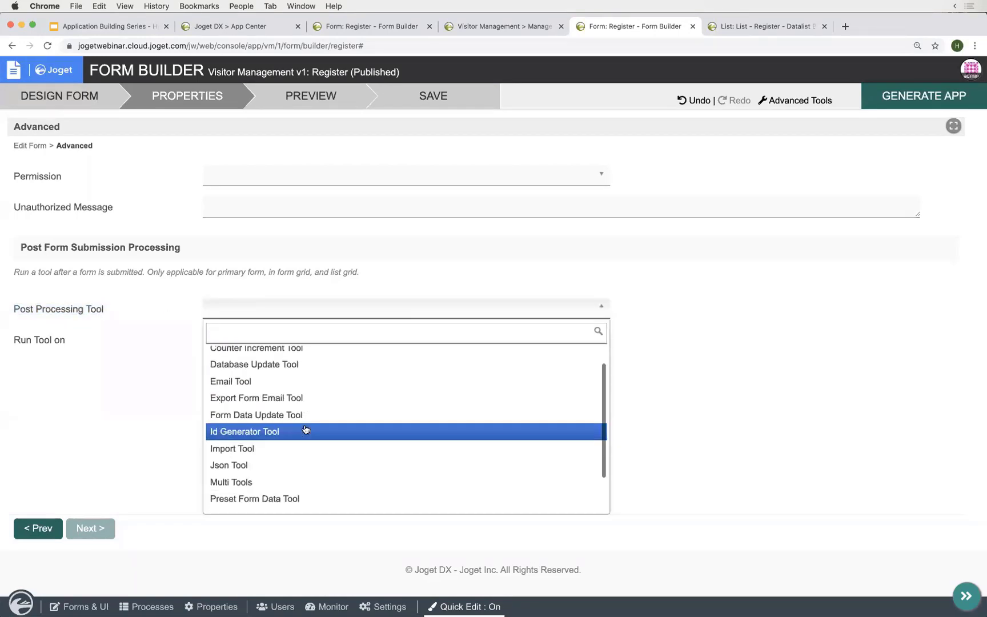
pyautogui.scroll(1, 304, 430)
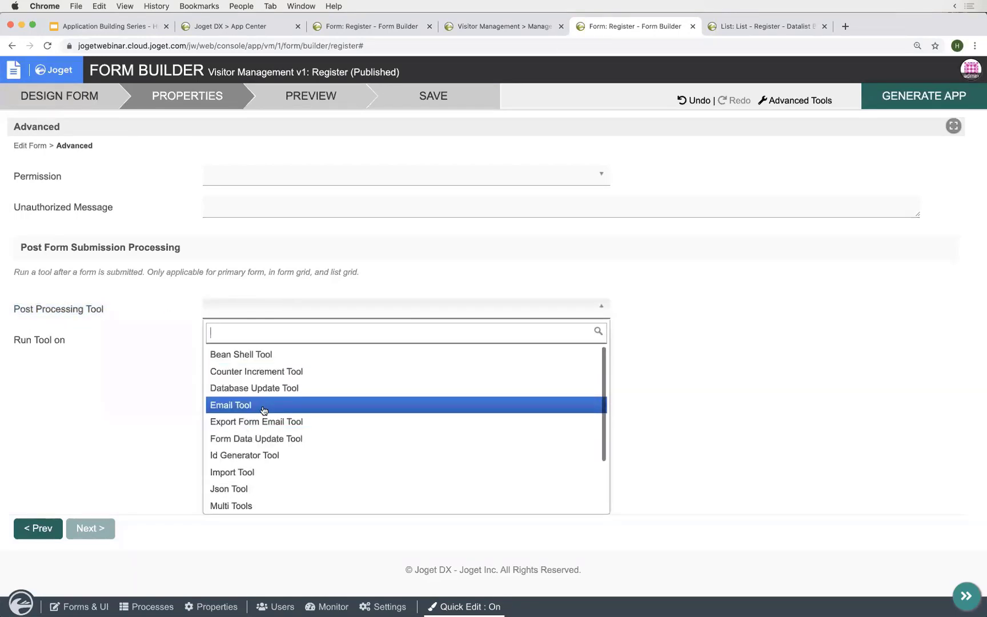
pyautogui.scroll(-3, 263, 410)
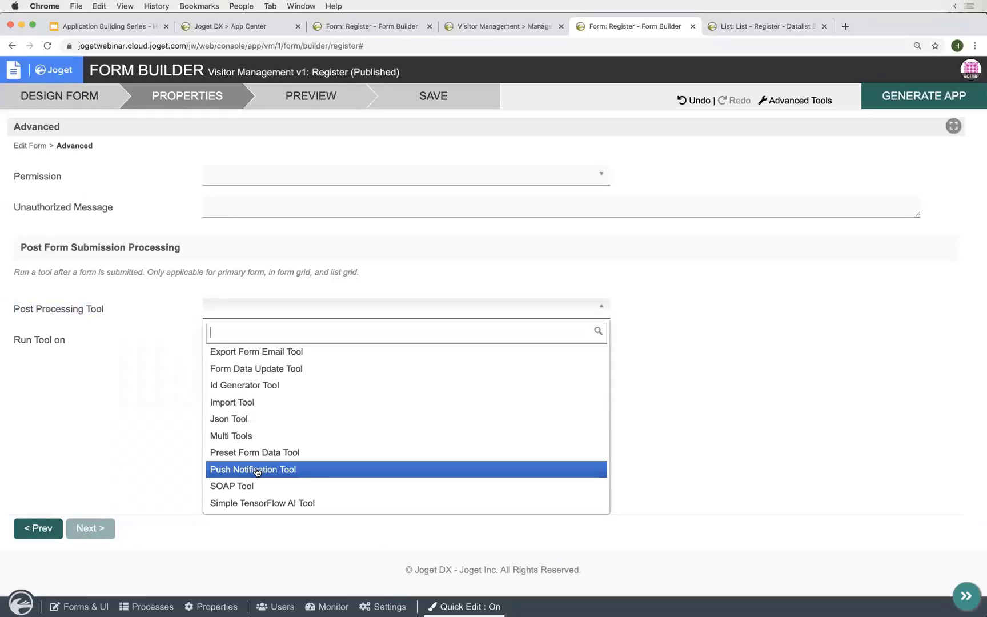
pyautogui.scroll(2, 257, 471)
pyautogui.scroll(-2, 257, 471)
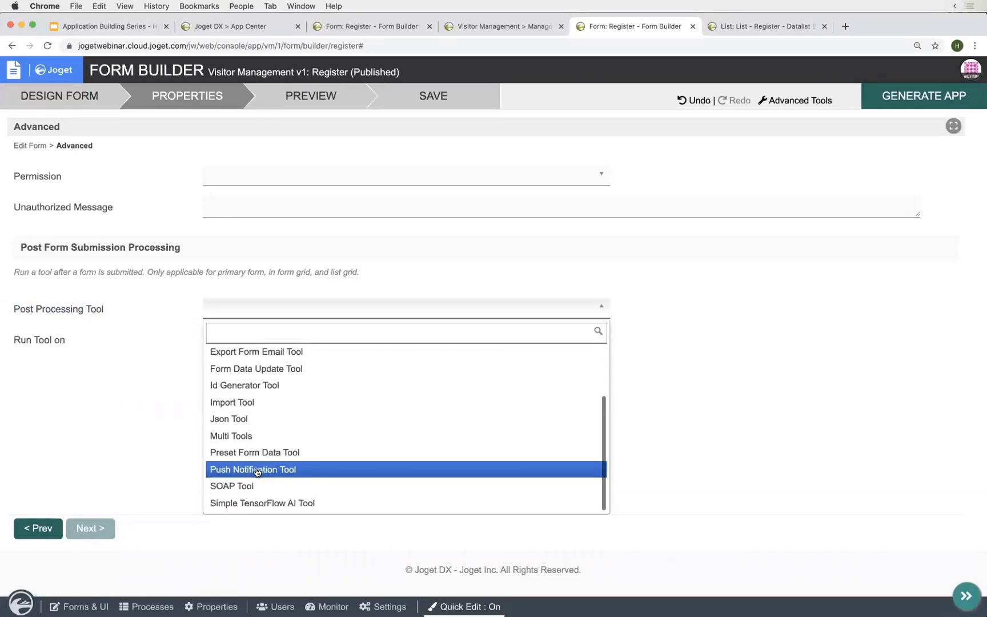
pyautogui.click(198, 444)
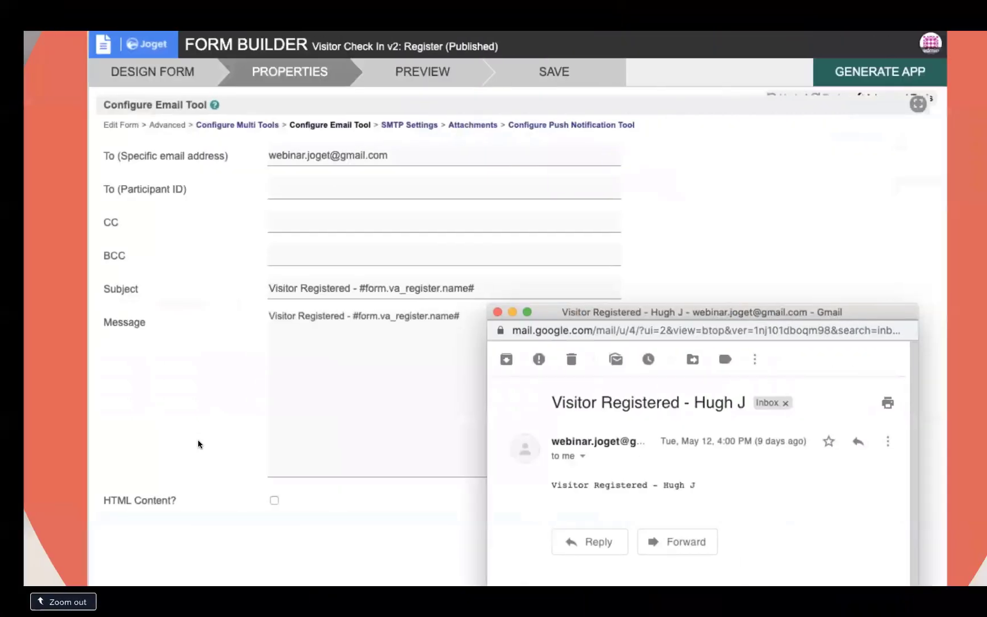
pyautogui.press('Right')
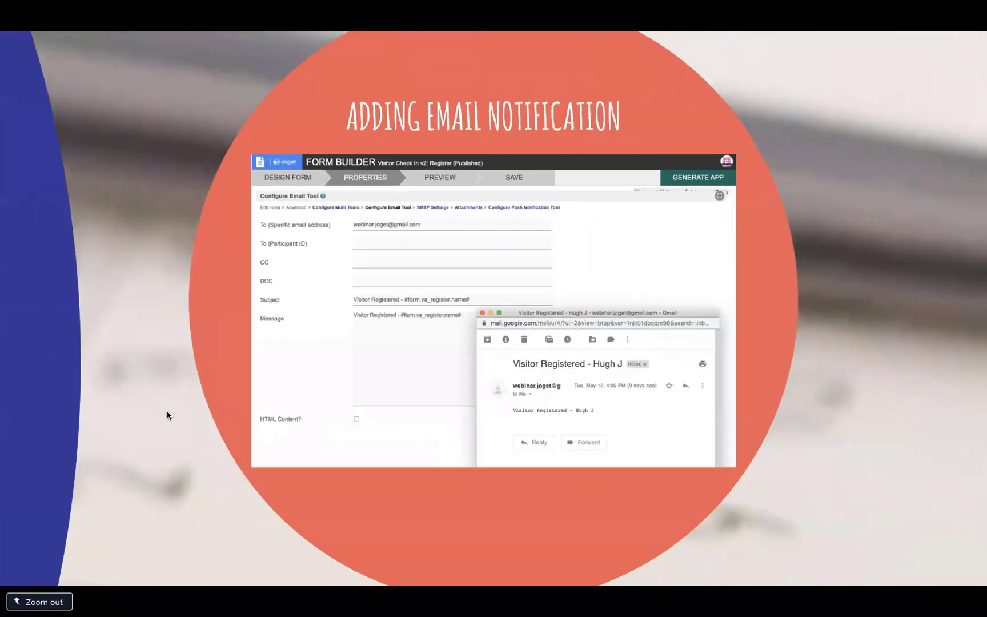
pyautogui.press('Right')
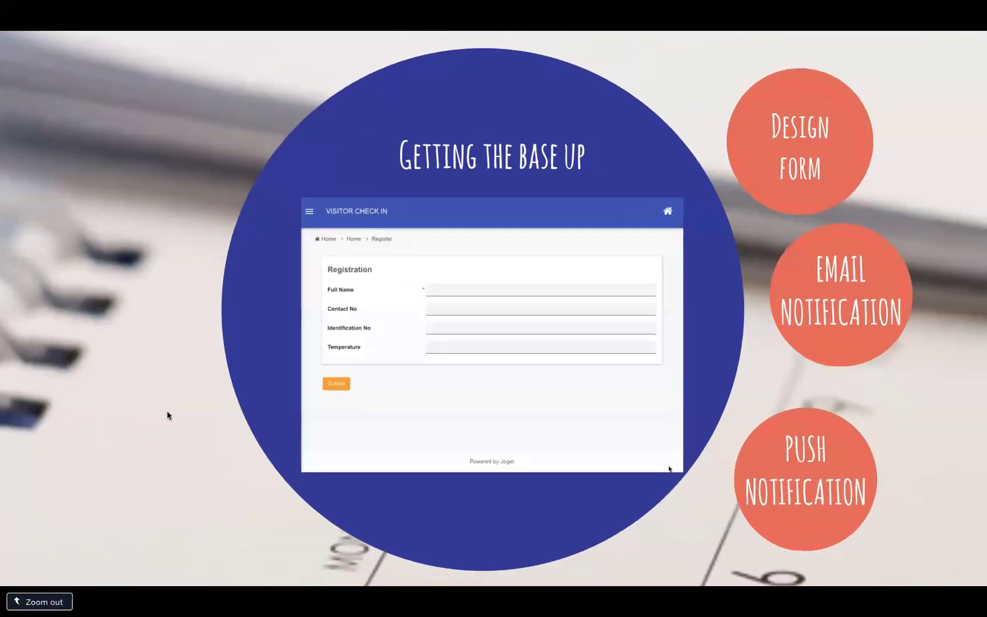
pyautogui.press('Right')
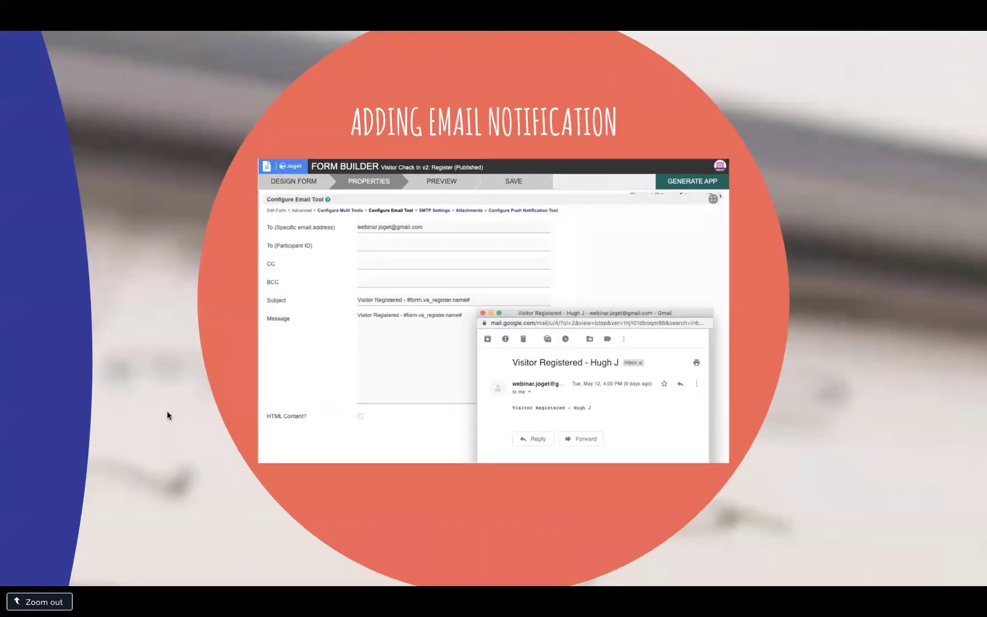
pyautogui.press('Right')
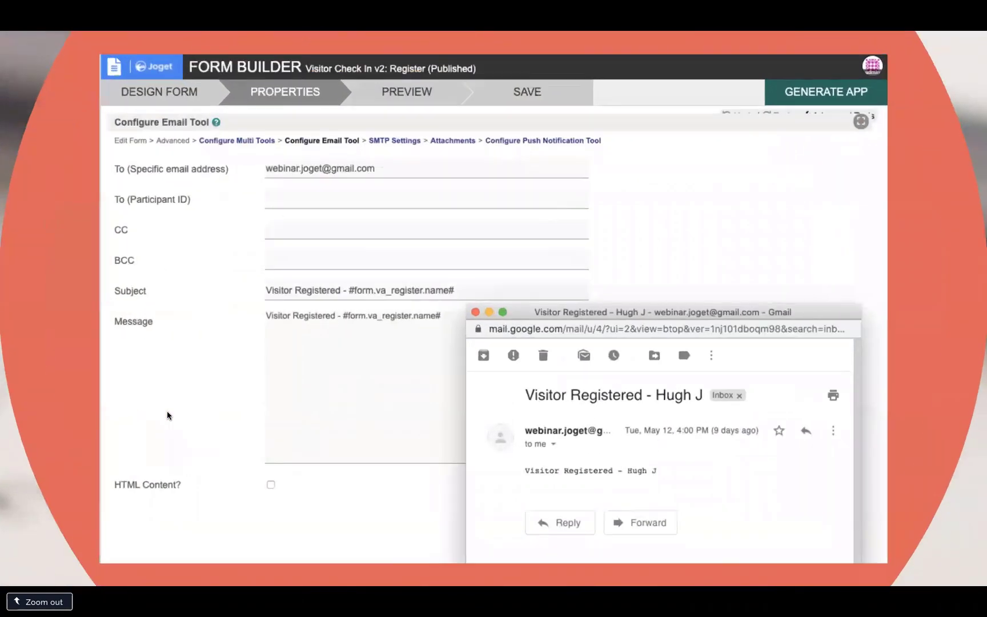
pyautogui.press('Right')
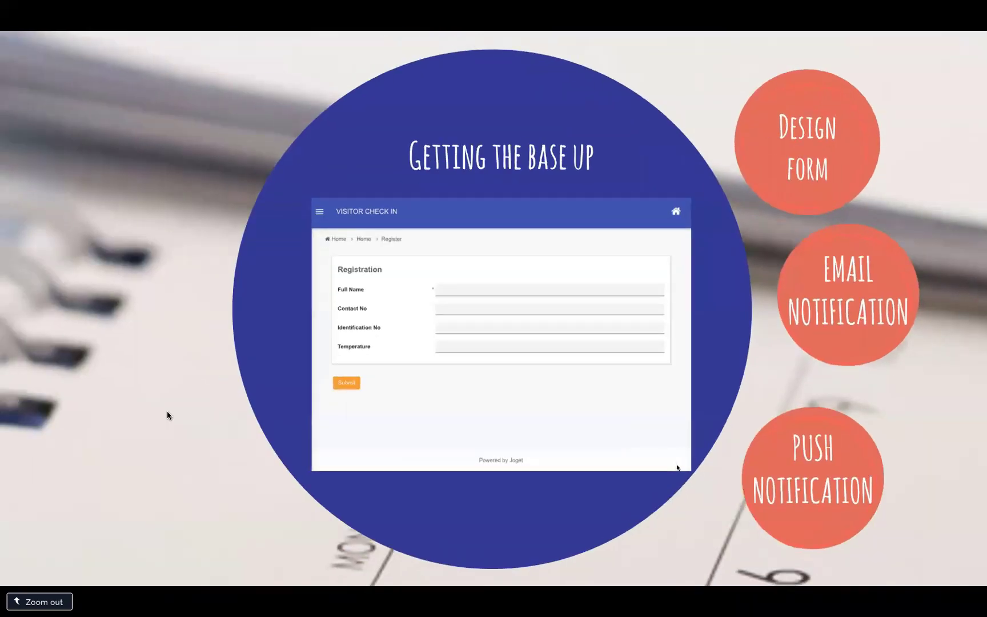
pyautogui.press('Right')
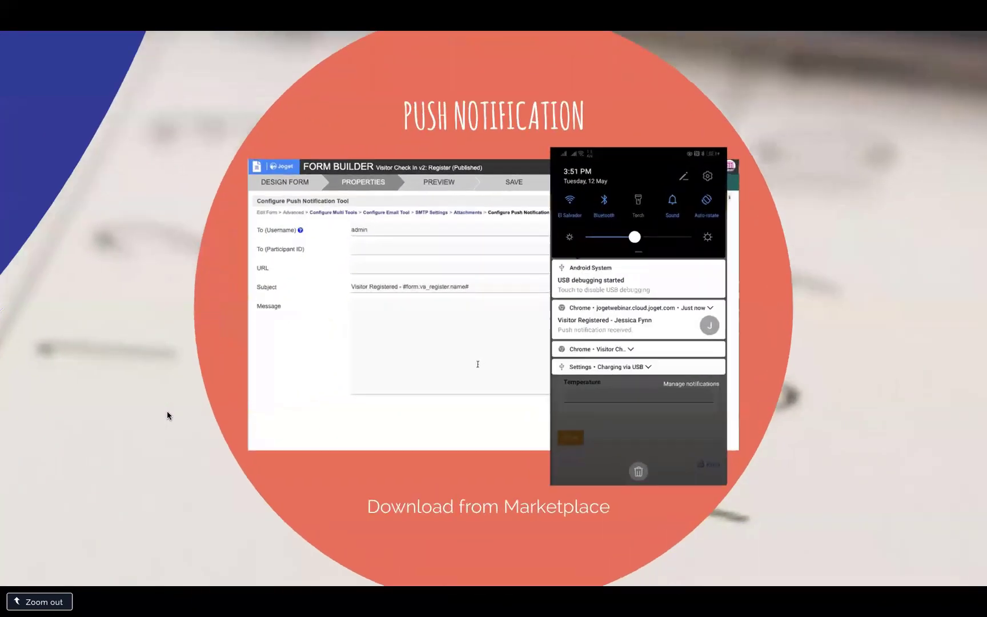
pyautogui.press('Right')
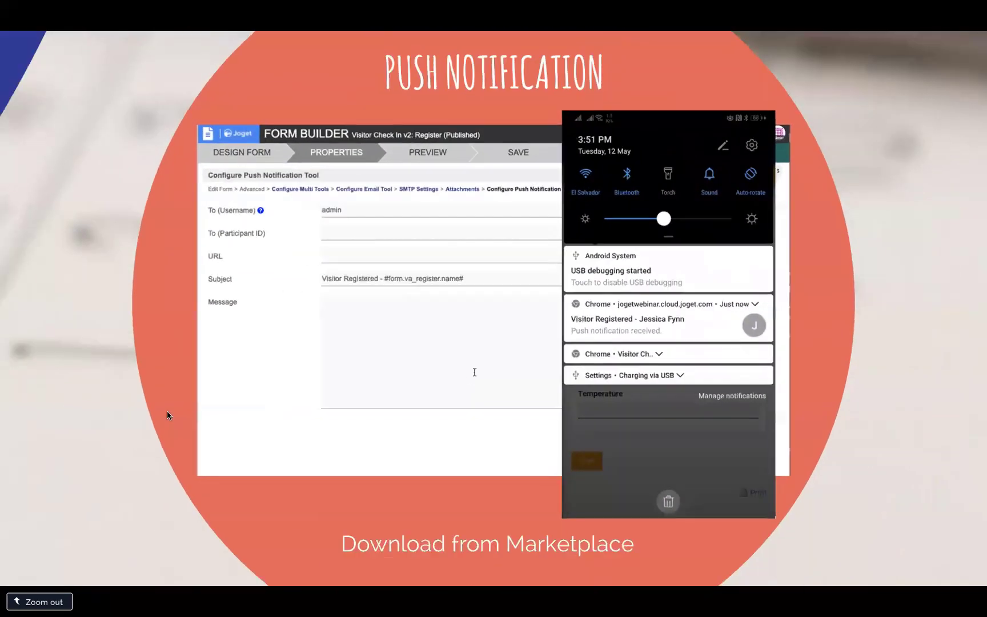
pyautogui.press('Right')
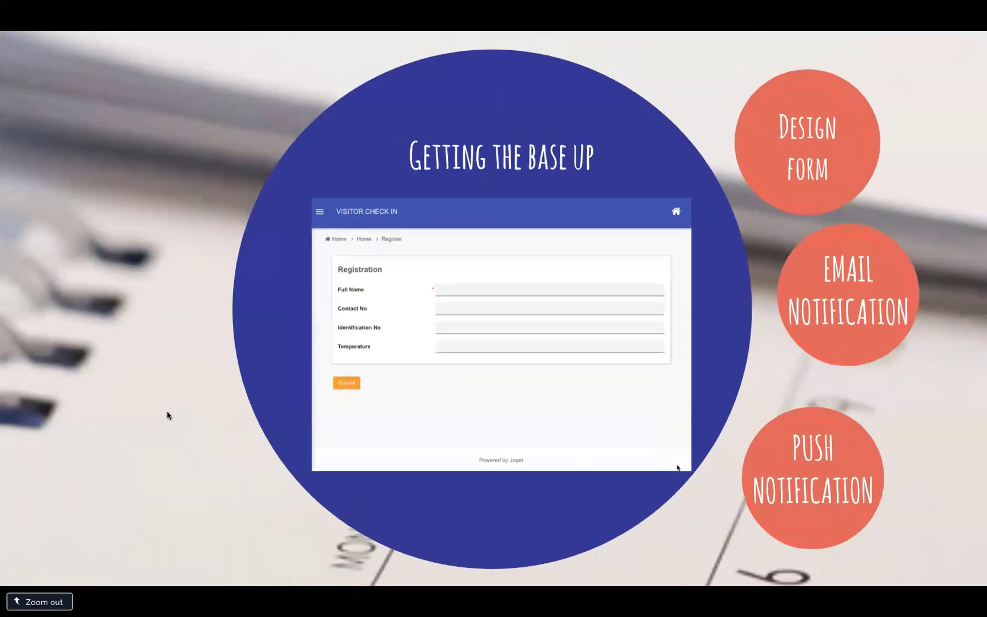
pyautogui.hotkey('ctrl', 'Left')
pyautogui.click(249, 311)
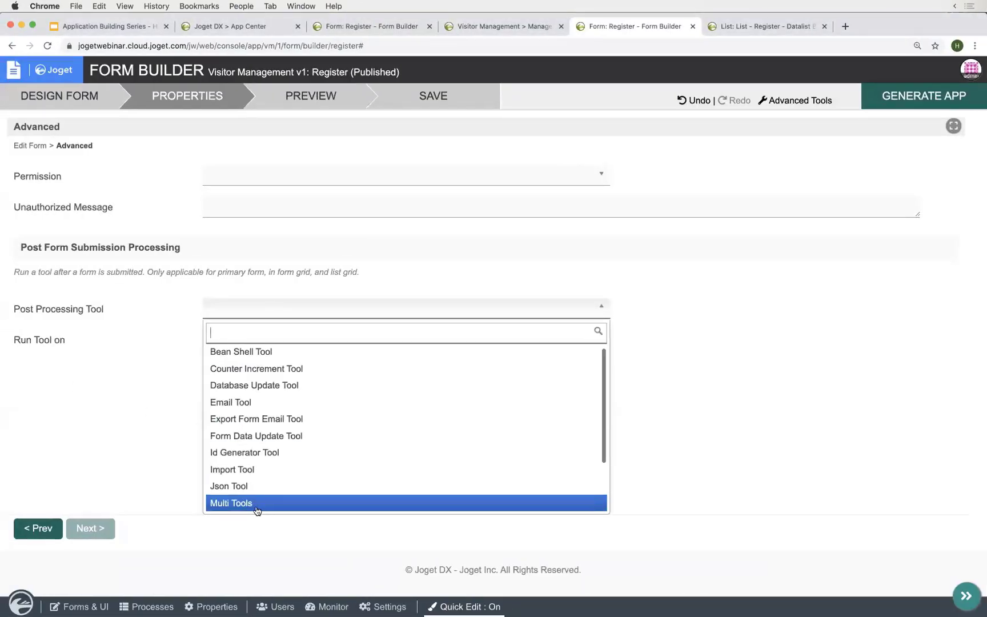
# - Set the Register form's Post Processing Tool to Multi Tools
pyautogui.click(231, 508)
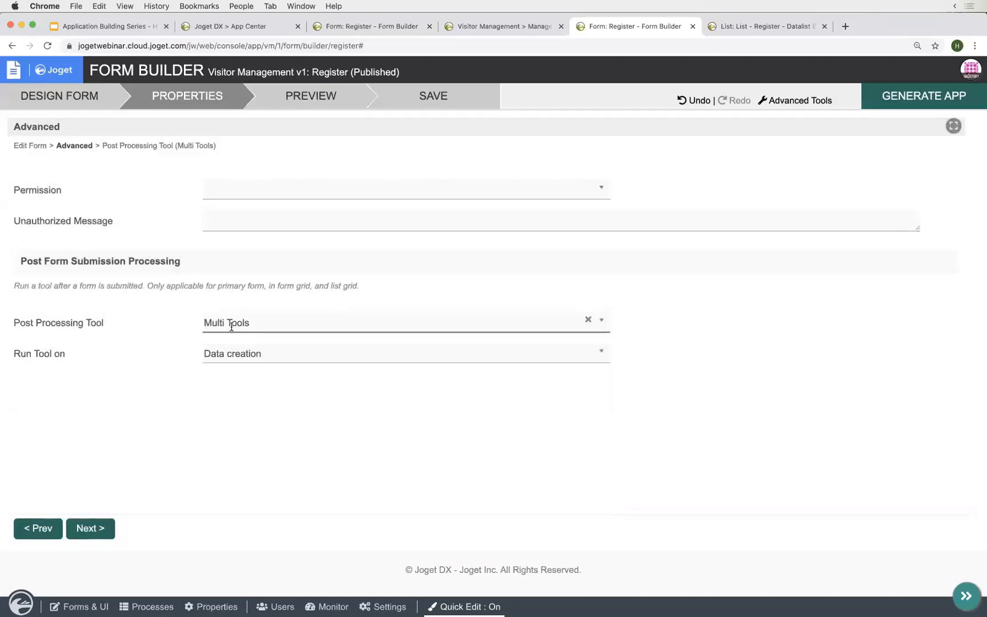
pyautogui.click(231, 324)
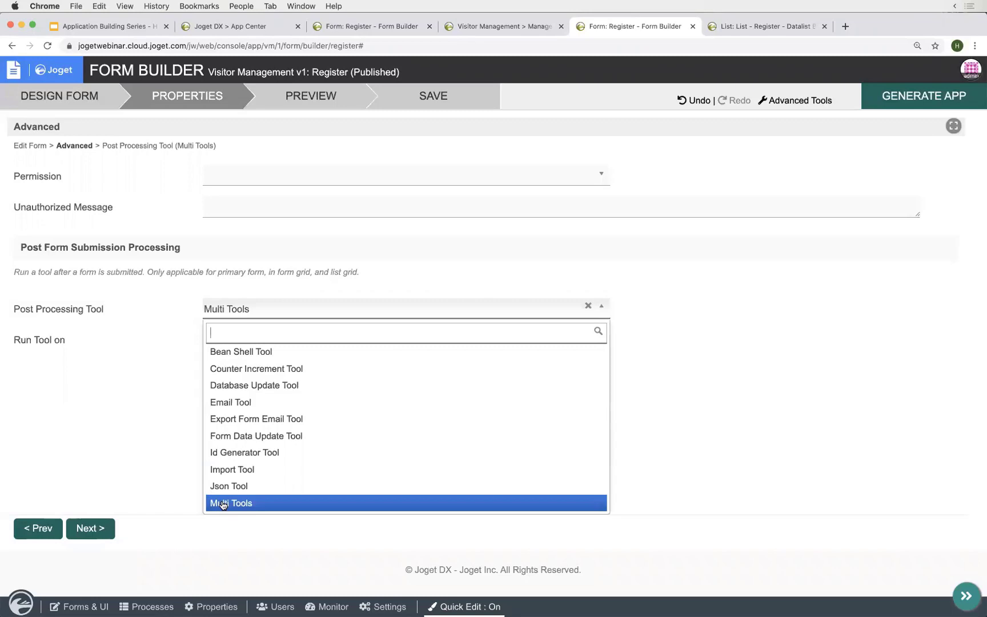
pyautogui.click(150, 482)
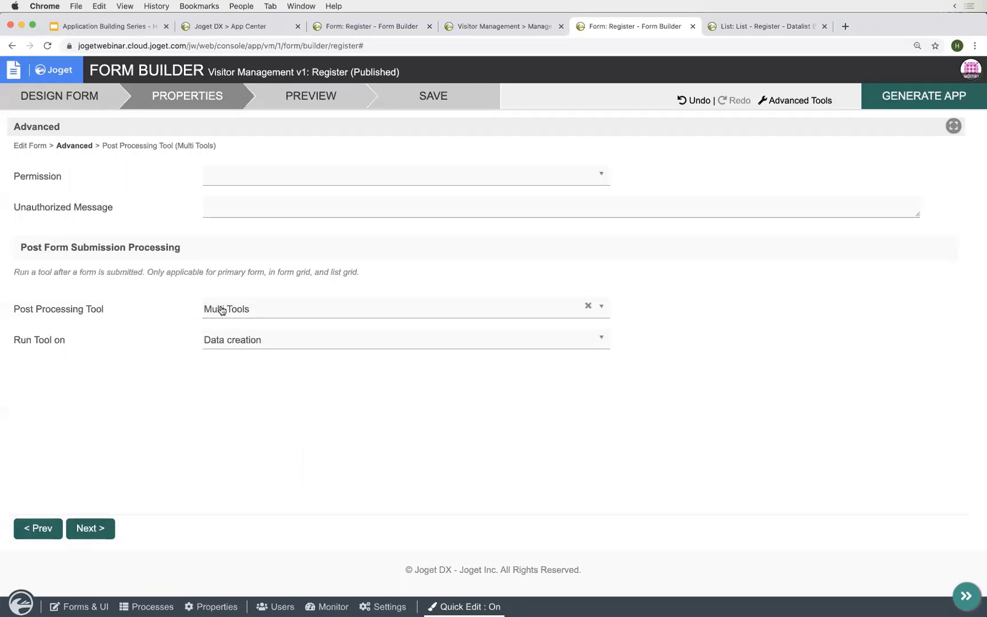
# - In Multi Tools, add Email Tool as row 1 and Push Notification Tool as row 2
pyautogui.click(182, 146)
pyautogui.click(374, 178)
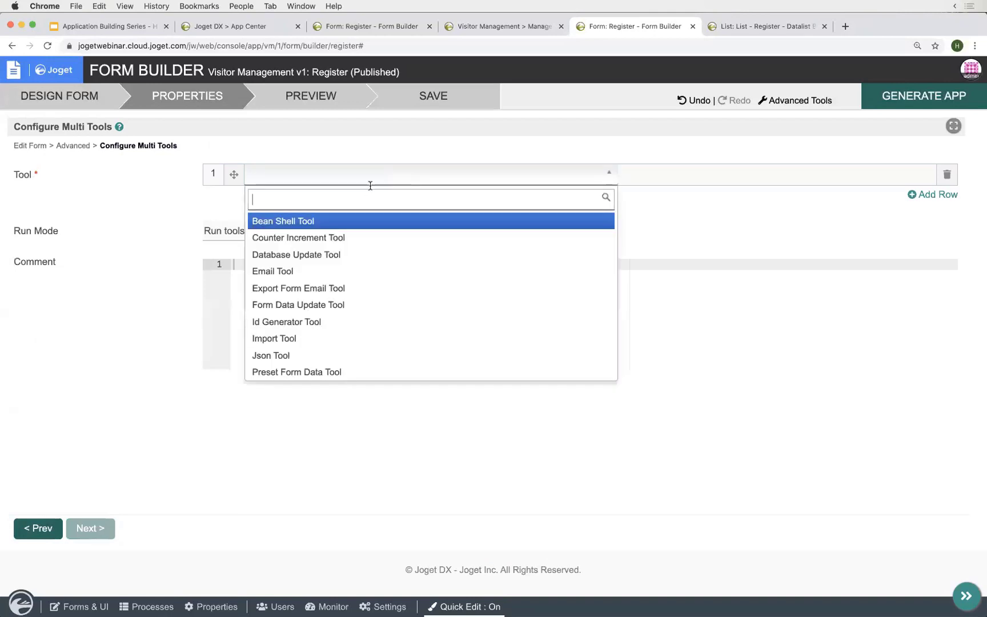
pyautogui.click(307, 271)
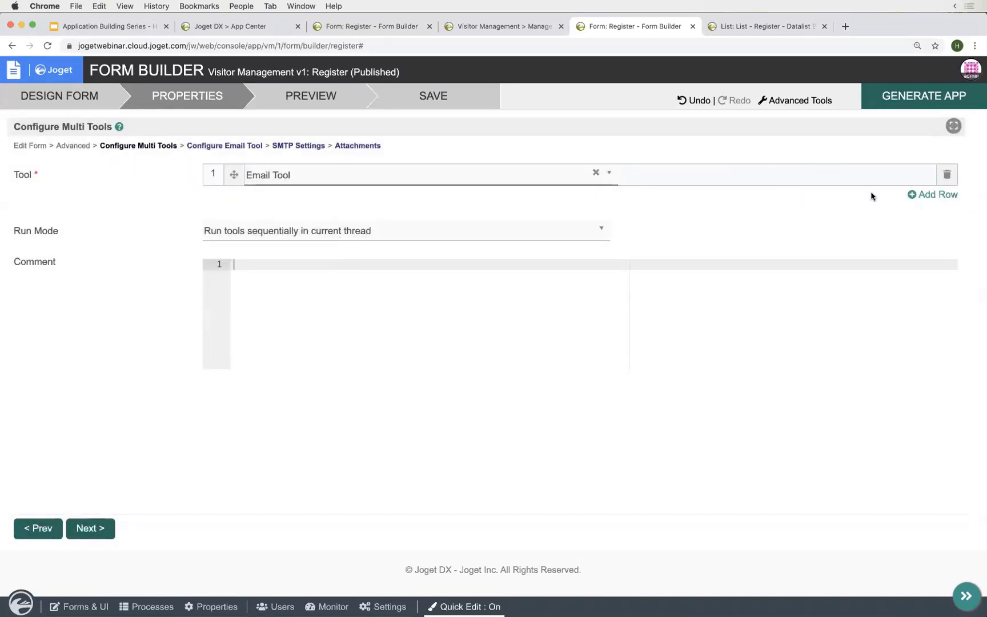
pyautogui.click(948, 195)
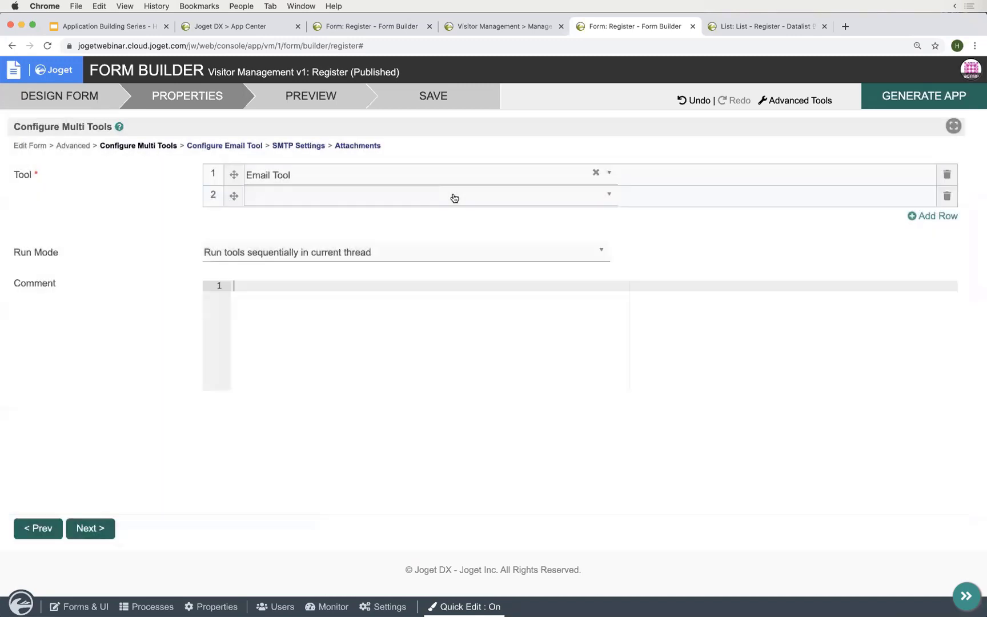
pyautogui.click(452, 196)
pyautogui.scroll(-3, 368, 334)
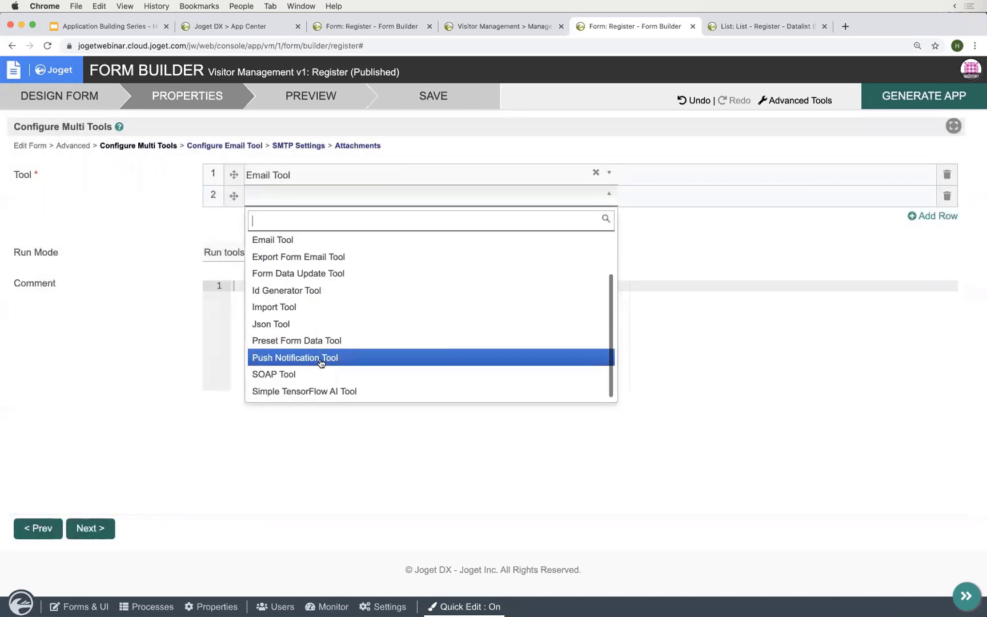
pyautogui.click(369, 355)
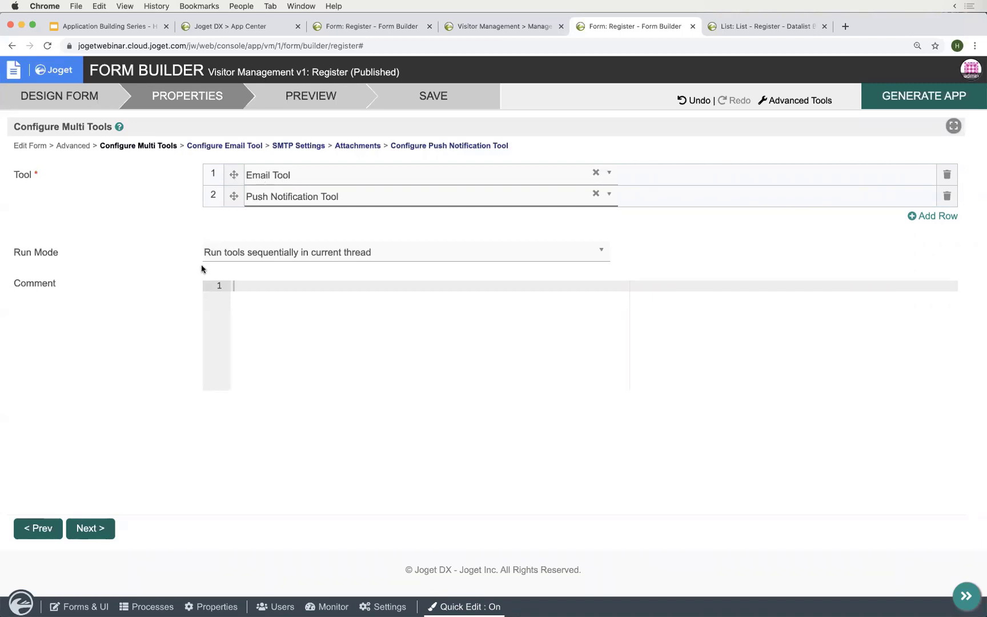
# - In the Email Tool, enter the visitor's Outlook address as recipient and type subject 'A Visitor has registered'
pyautogui.click(93, 529)
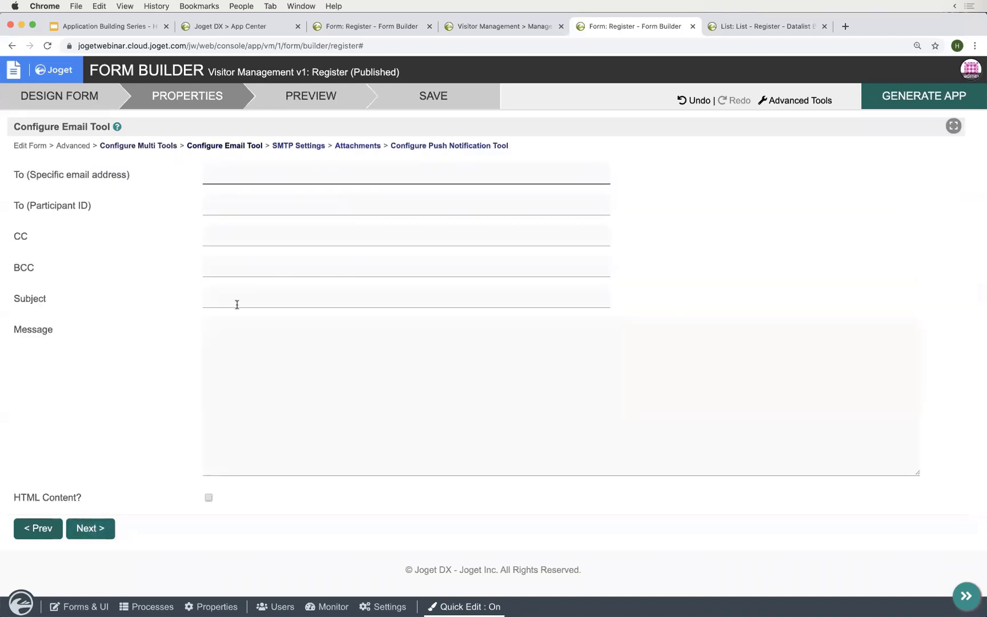
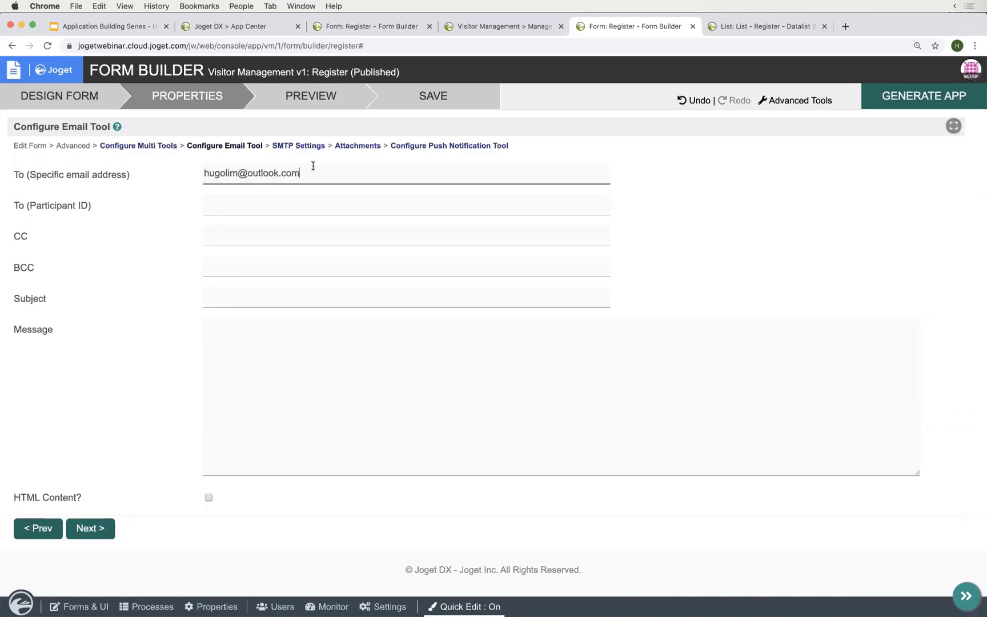
pyautogui.press('super+a')
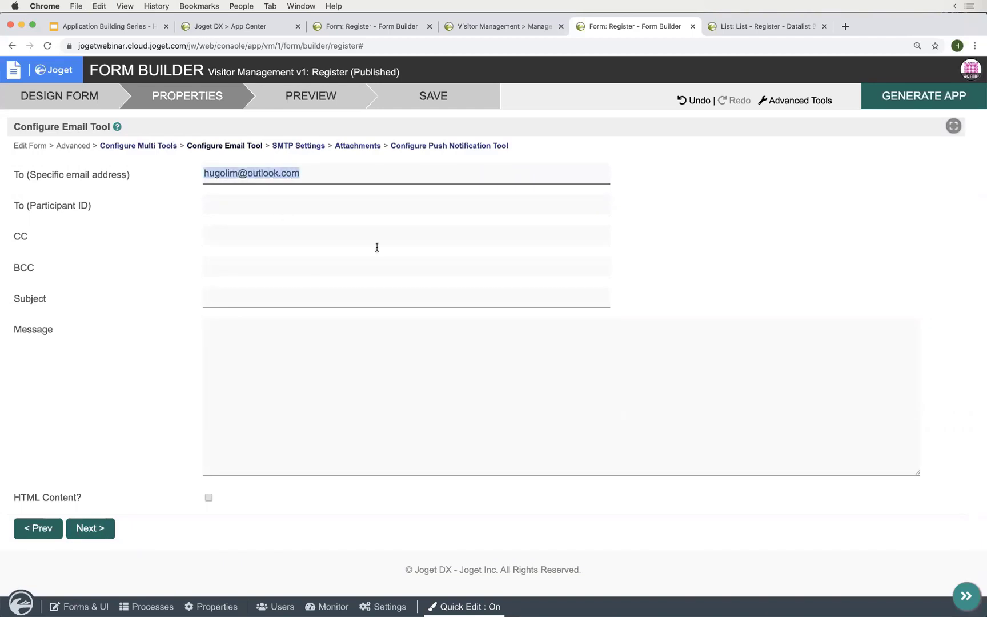
pyautogui.click(308, 294)
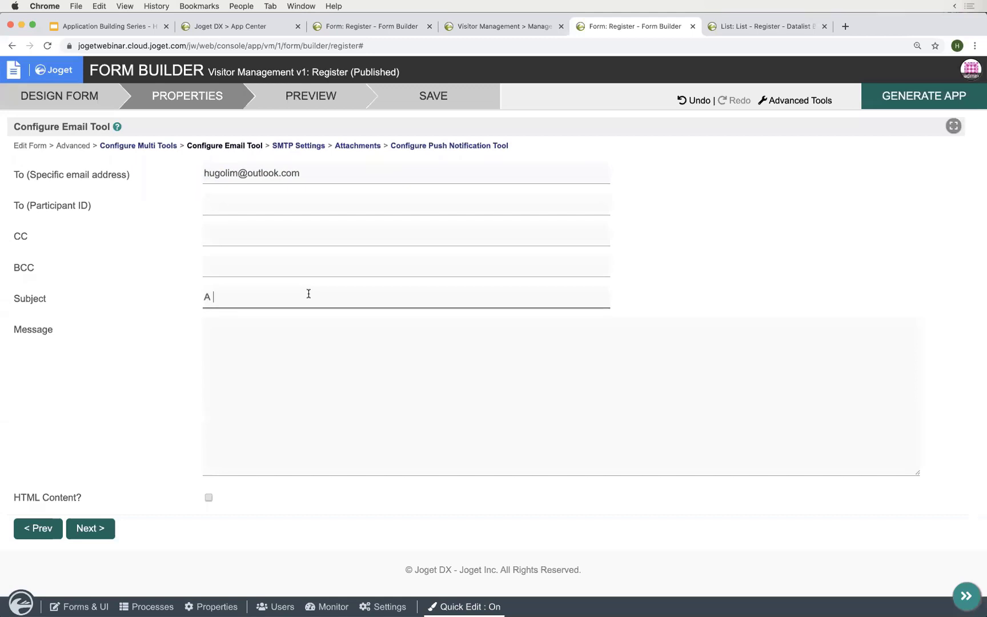
pyautogui.write('A Visitor has regis')
pyautogui.write('d')
# - Show the Prezi push and email notification slides, then continue the subject with '- #form.'
pyautogui.hotkey('ctrl', 'Right')
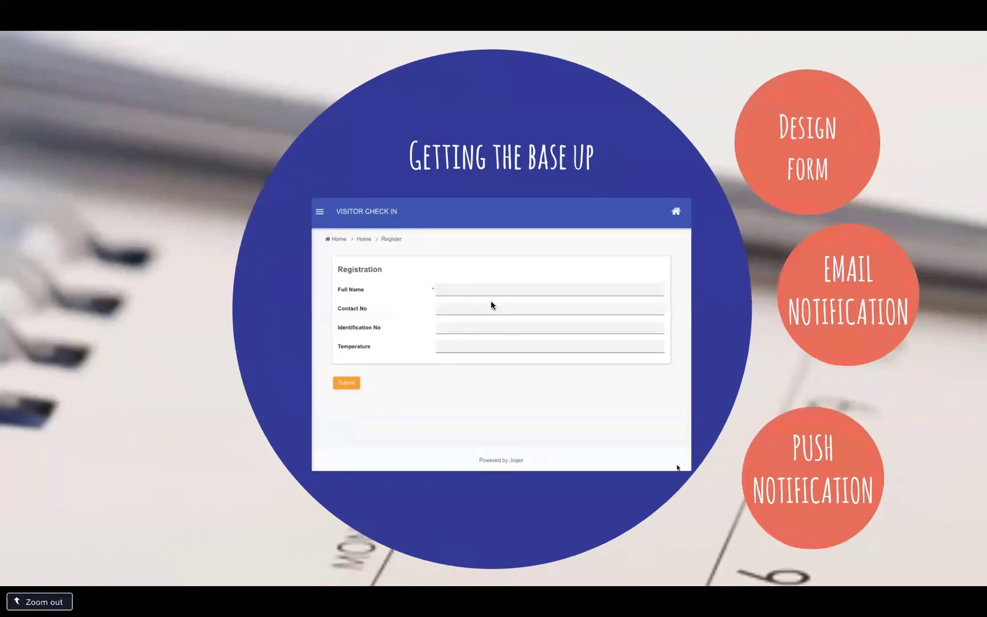
pyautogui.press('Right')
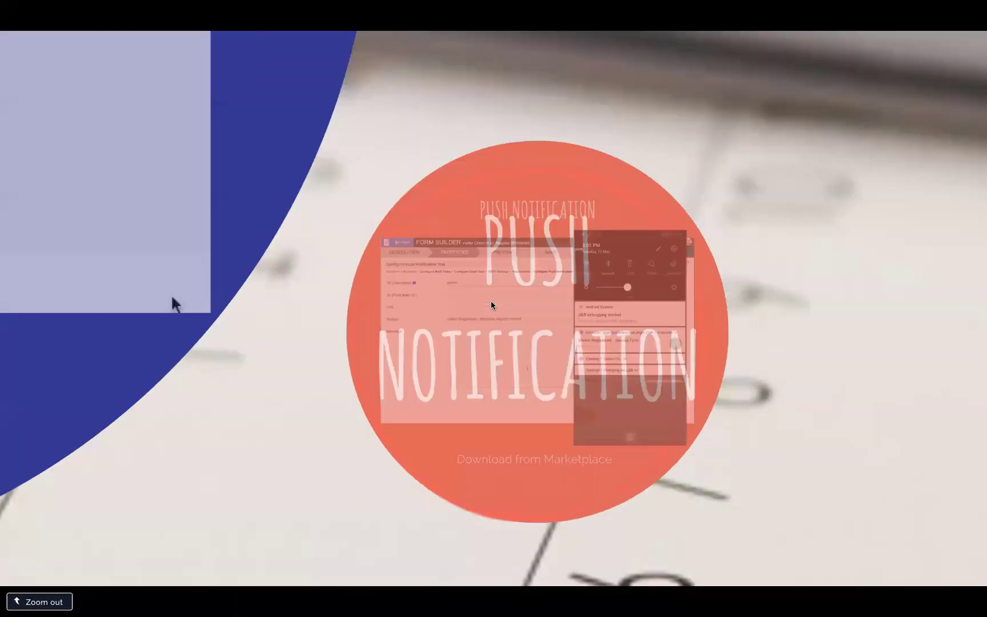
pyautogui.press('Left')
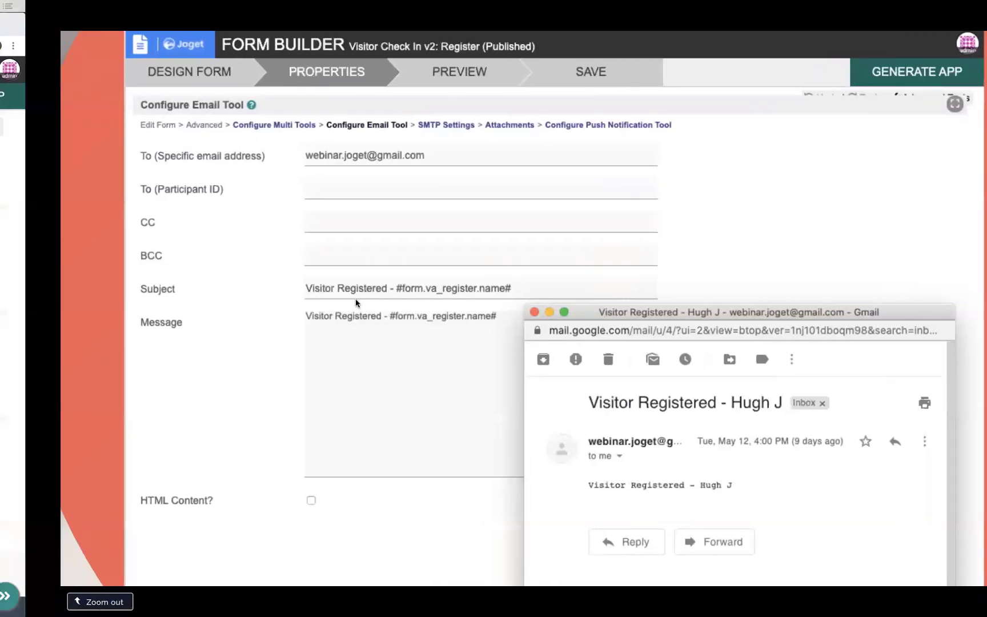
pyautogui.hotkey('ctrl', 'Left')
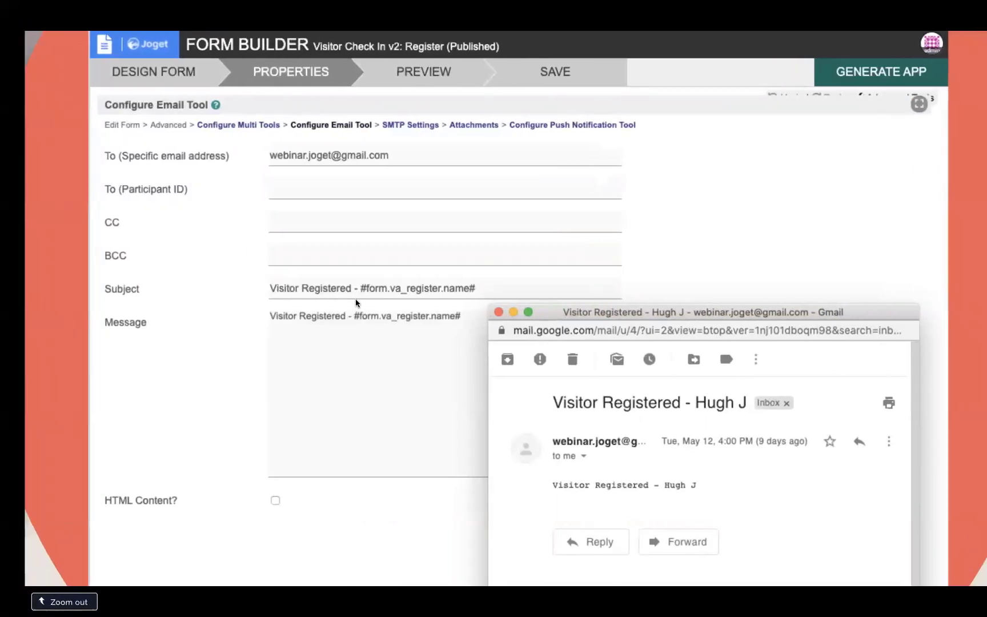
pyautogui.write('- #form.')
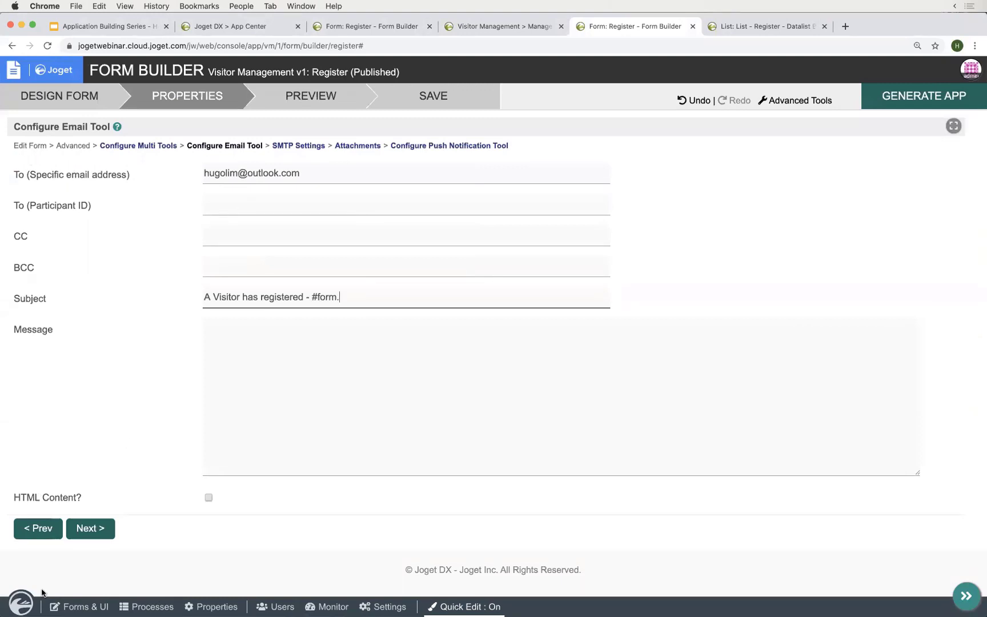
# - Check the form ID and complete the subject as 'A Visitor has registered - #form.vm_register.name#'
pyautogui.click(64, 606)
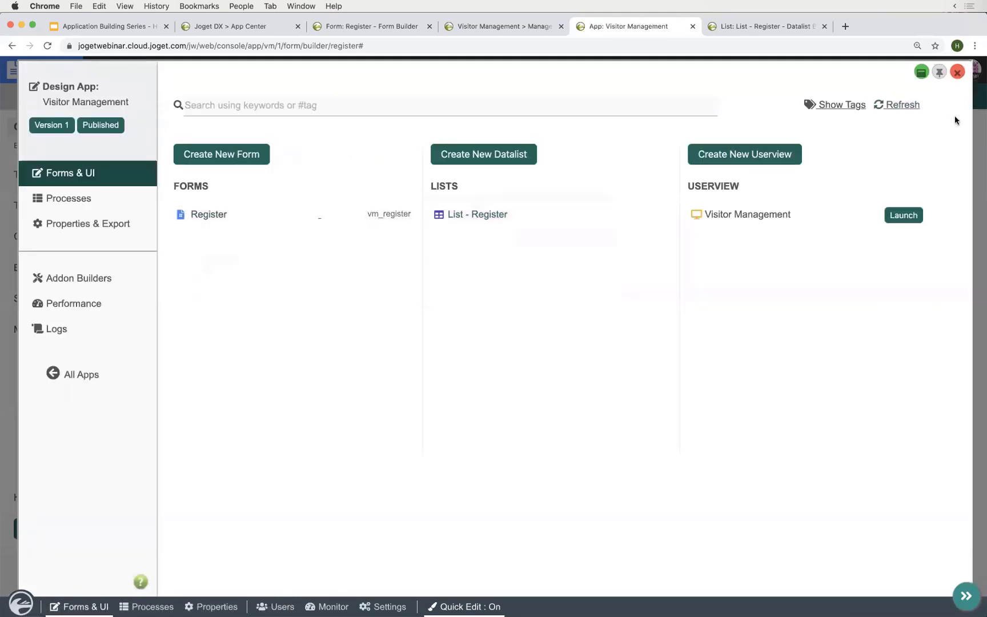
pyautogui.click(969, 86)
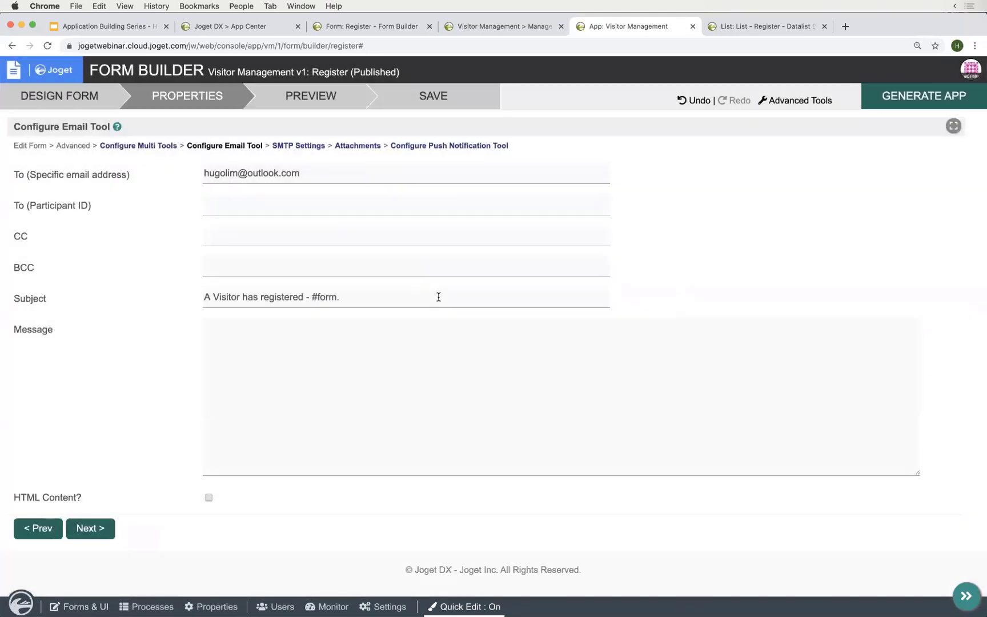
pyautogui.click(439, 296)
pyautogui.write('vm_register.name#')
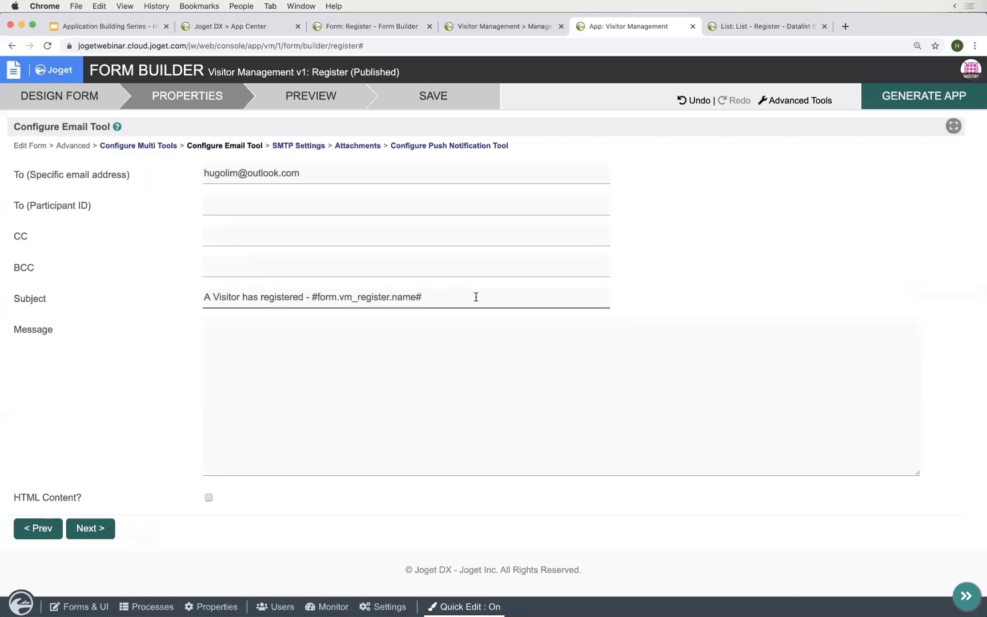
pyautogui.press('super+a')
pyautogui.press('super+c')
# - Paste the same subject text into the Message field and advance to SMTP Settings
pyautogui.click(393, 373)
pyautogui.press('super+v')
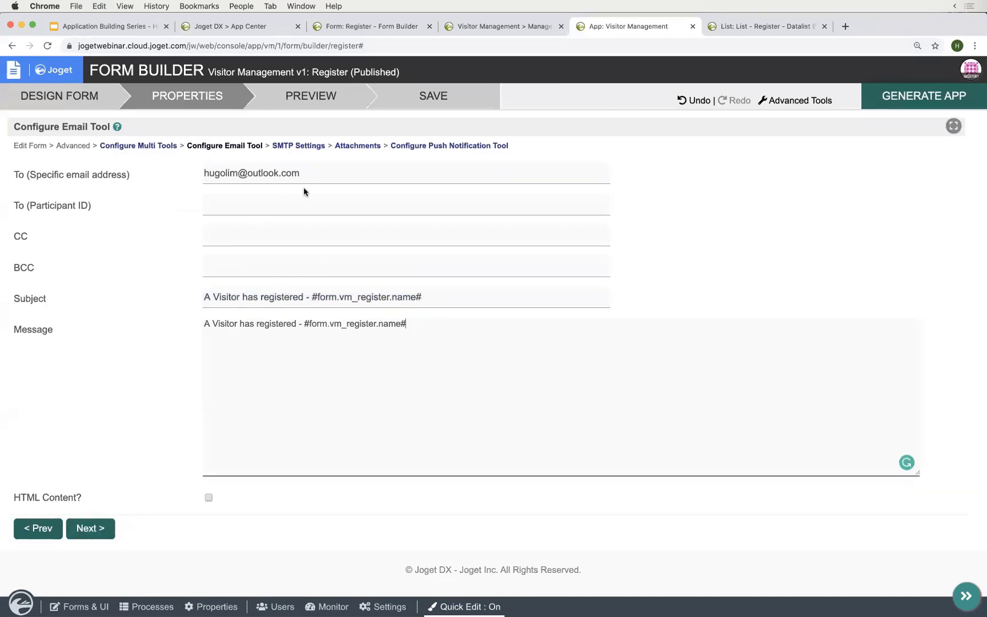
pyautogui.tripleClick(316, 180)
pyautogui.click(352, 356)
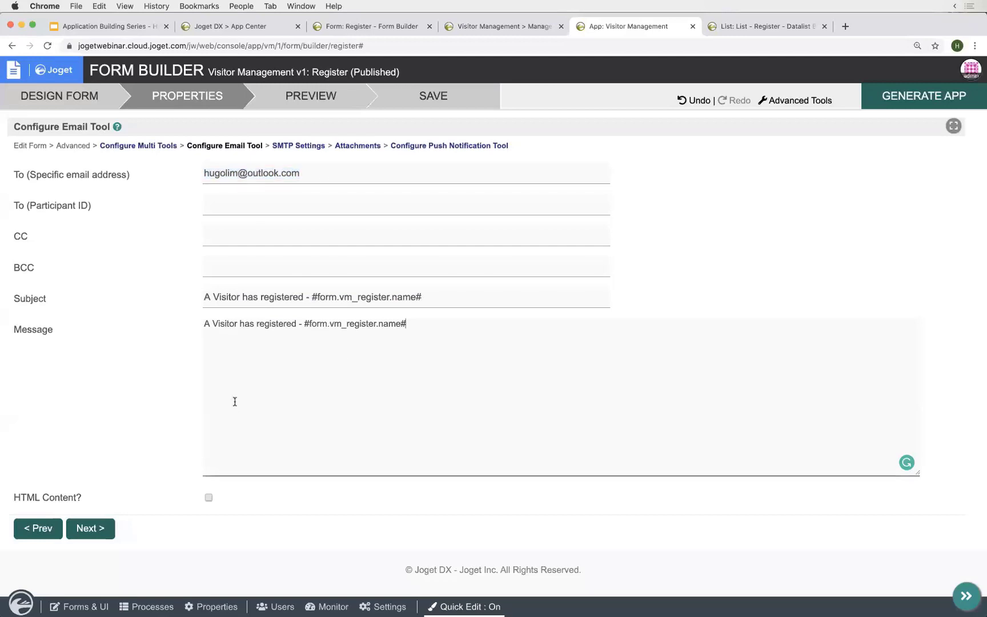
pyautogui.click(88, 530)
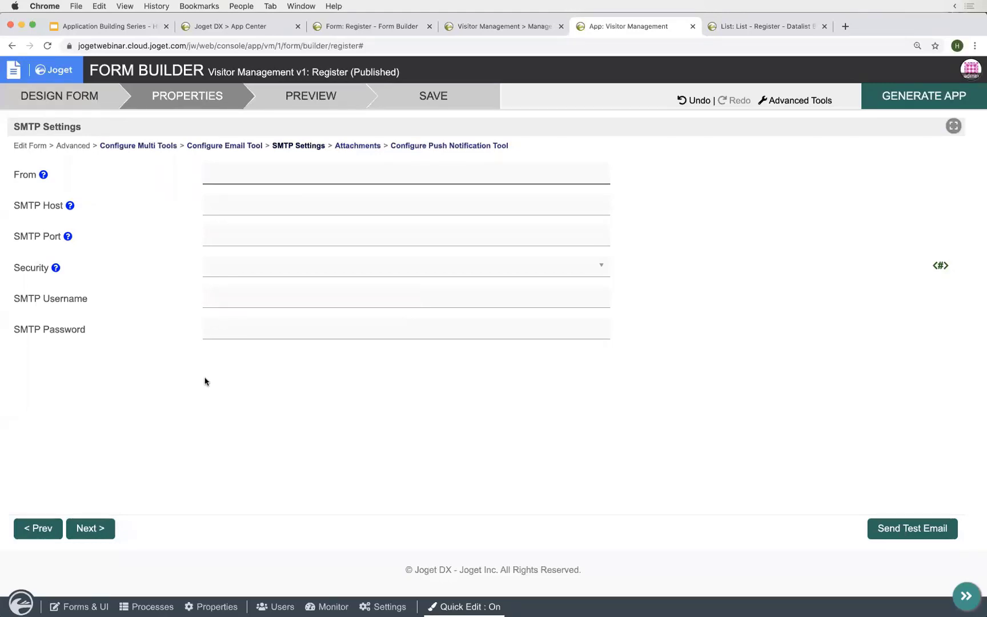
# - Advance to the Push Notification Tool and set its To username to admin
pyautogui.click(95, 529)
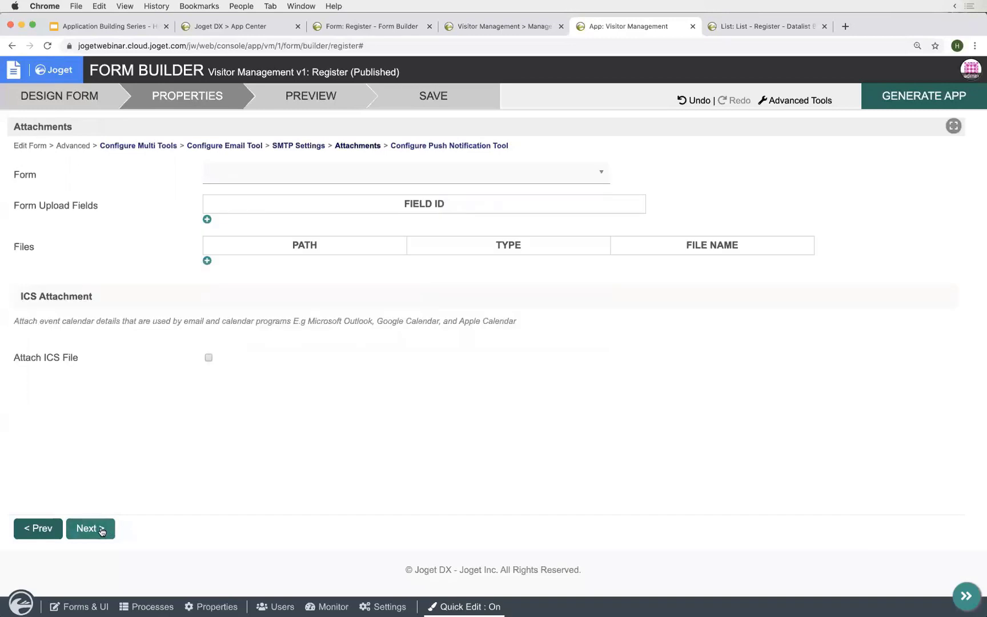
pyautogui.click(100, 529)
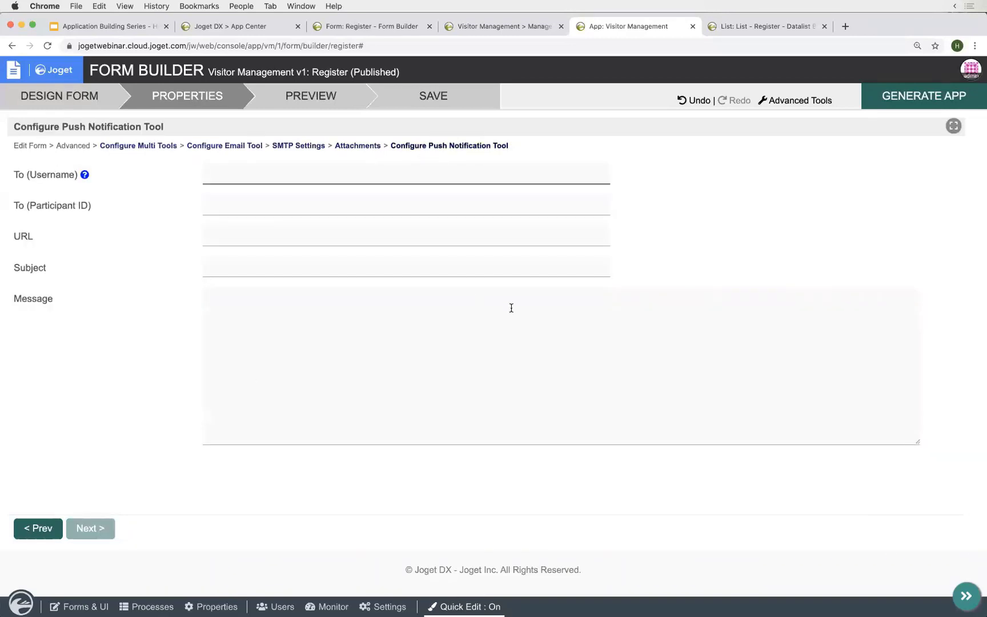
pyautogui.write('admin')
pyautogui.moveTo(433, 145); pyautogui.dragTo(510, 144)
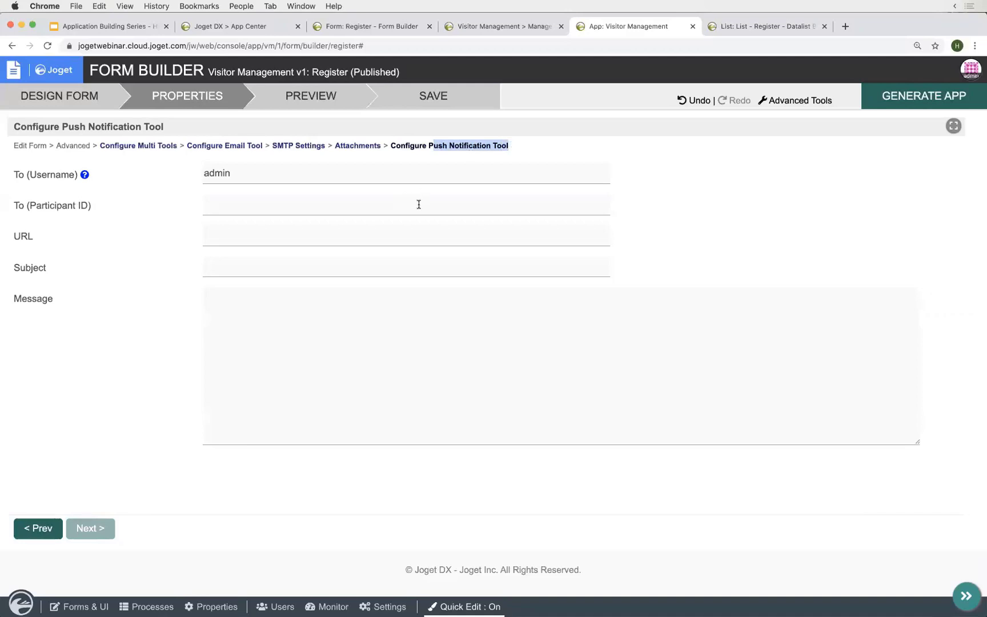
# - Copy the email subject into the push notification Subject and Message fields
pyautogui.click(377, 261)
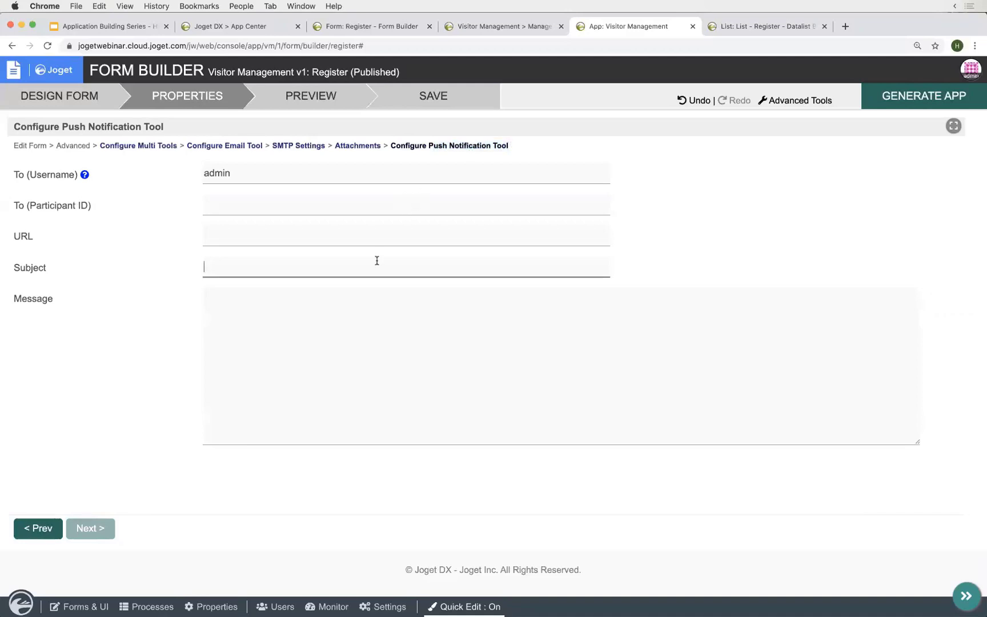
pyautogui.click(240, 150)
pyautogui.doubleClick(316, 298)
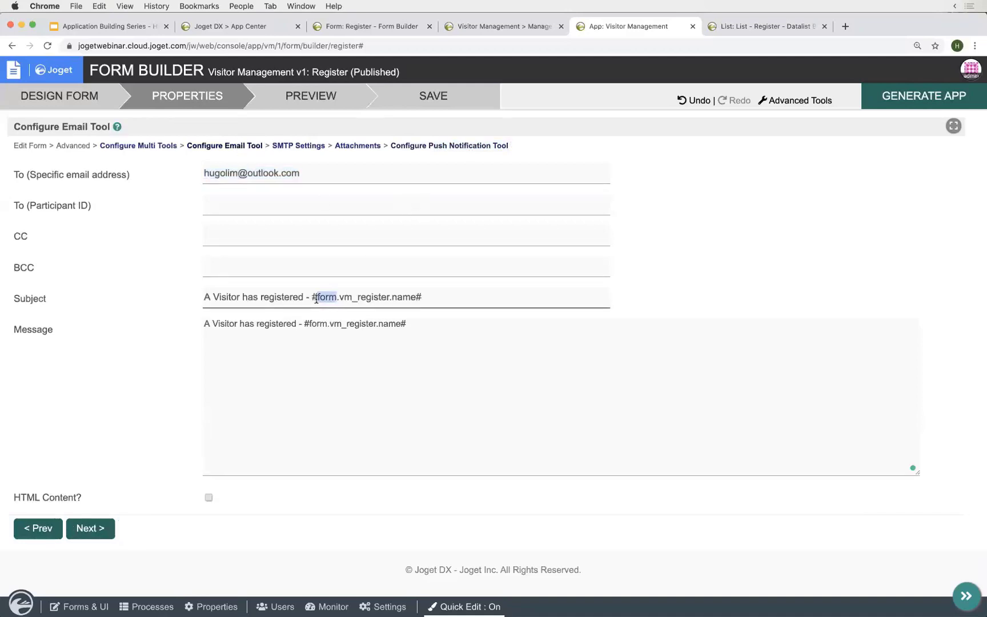
pyautogui.press('super+a')
pyautogui.press('super+c')
pyautogui.click(493, 146)
pyautogui.click(395, 268)
pyautogui.press('super+v')
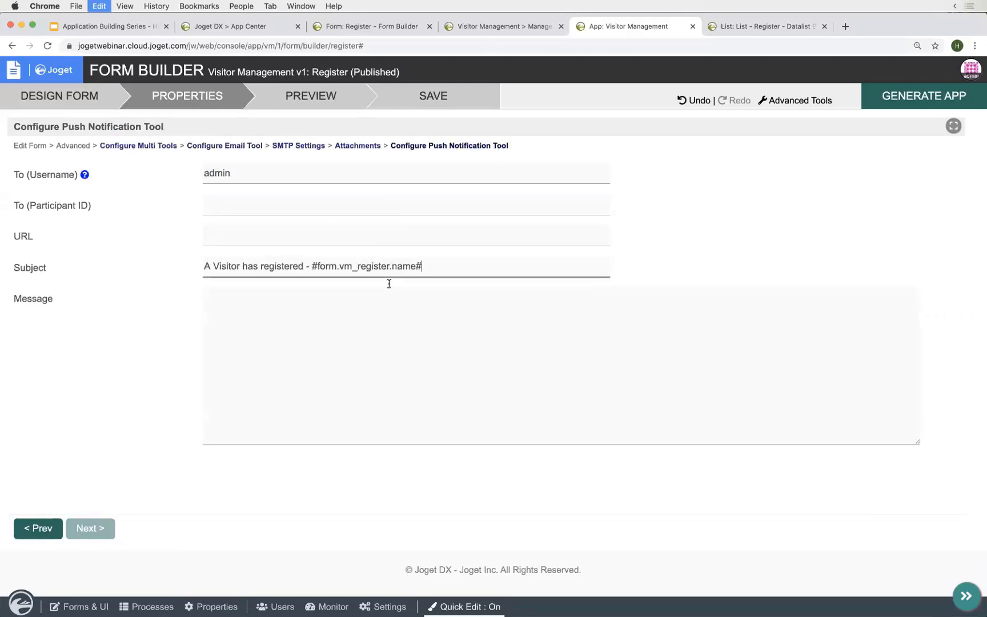
pyautogui.click(376, 357)
pyautogui.press('super+v')
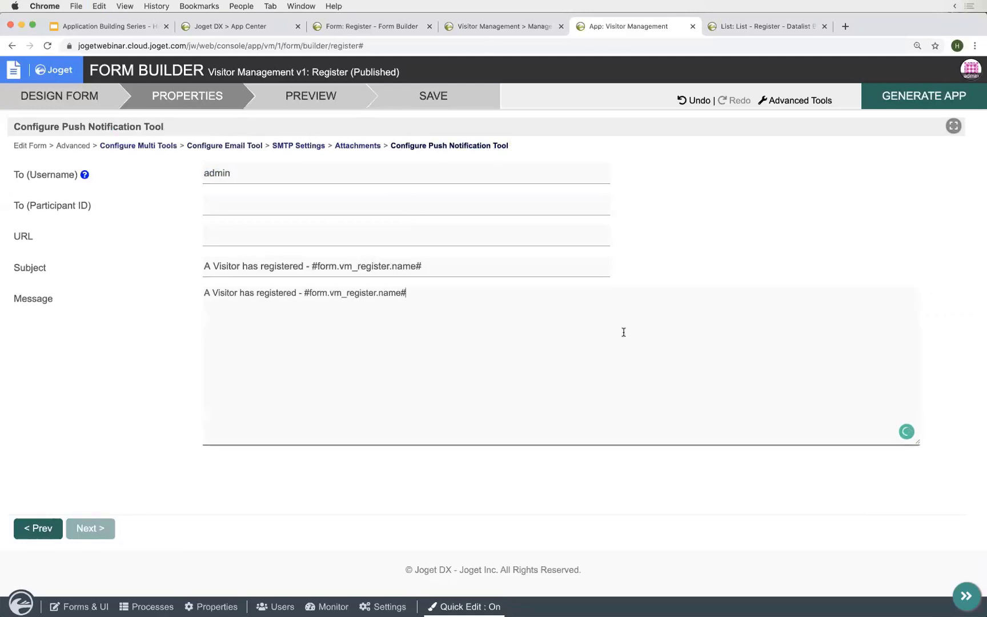
pyautogui.click(47, 103)
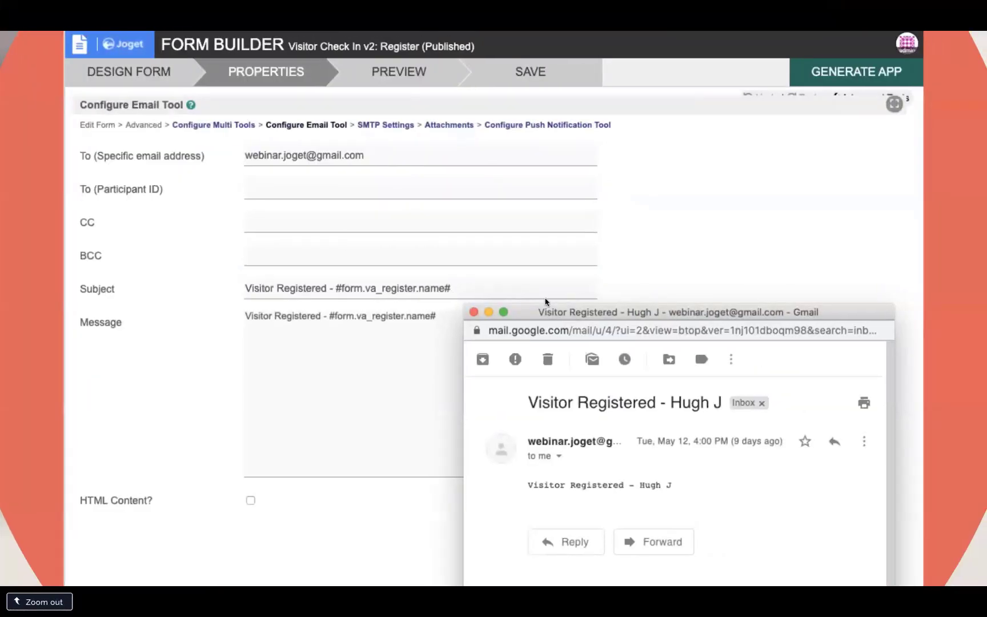
# - Switch to the Visitor Management app, reload Manage Register, and turn off quick edit mode
pyautogui.press('Right')
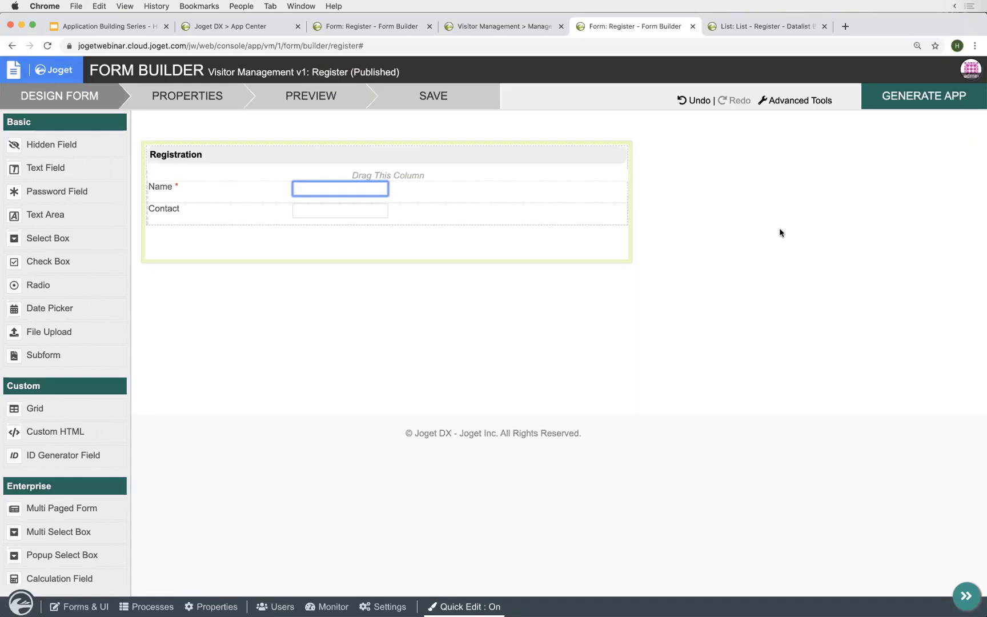
pyautogui.click(483, 29)
pyautogui.click(99, 239)
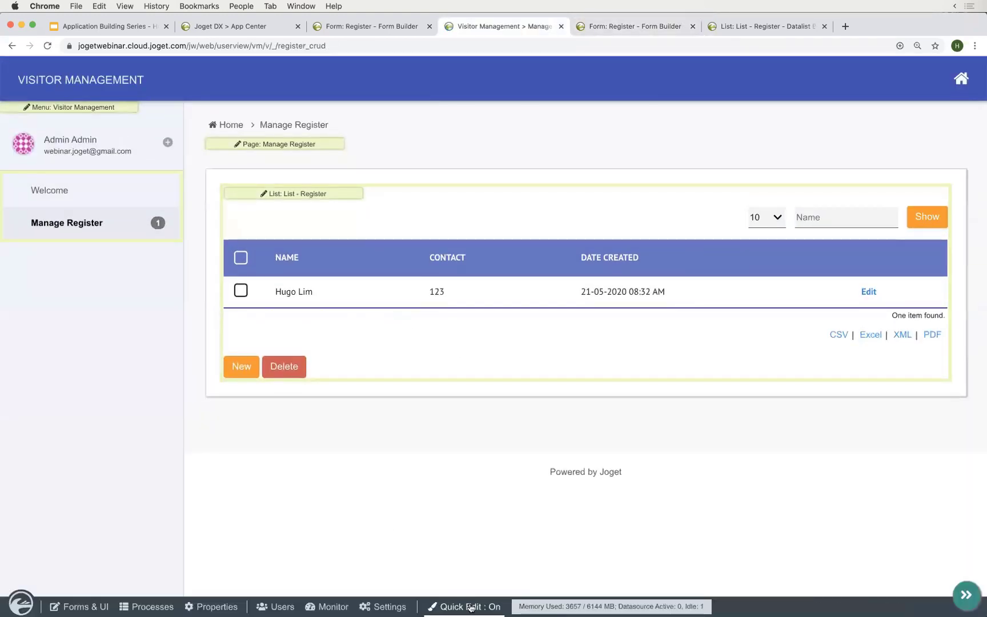
pyautogui.click(468, 607)
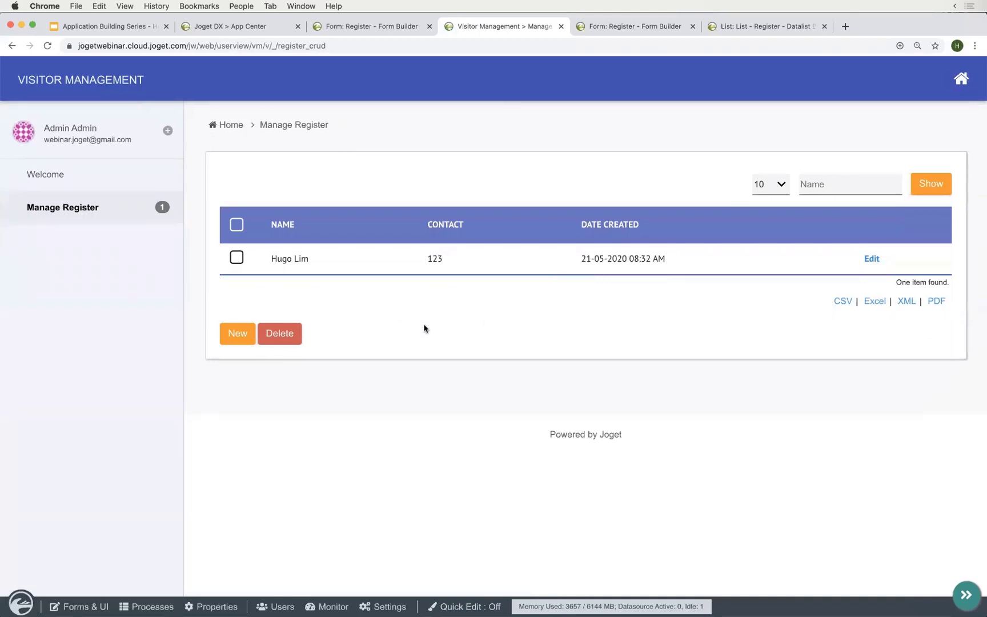
pyautogui.hotkey('ctrl', 'Right')
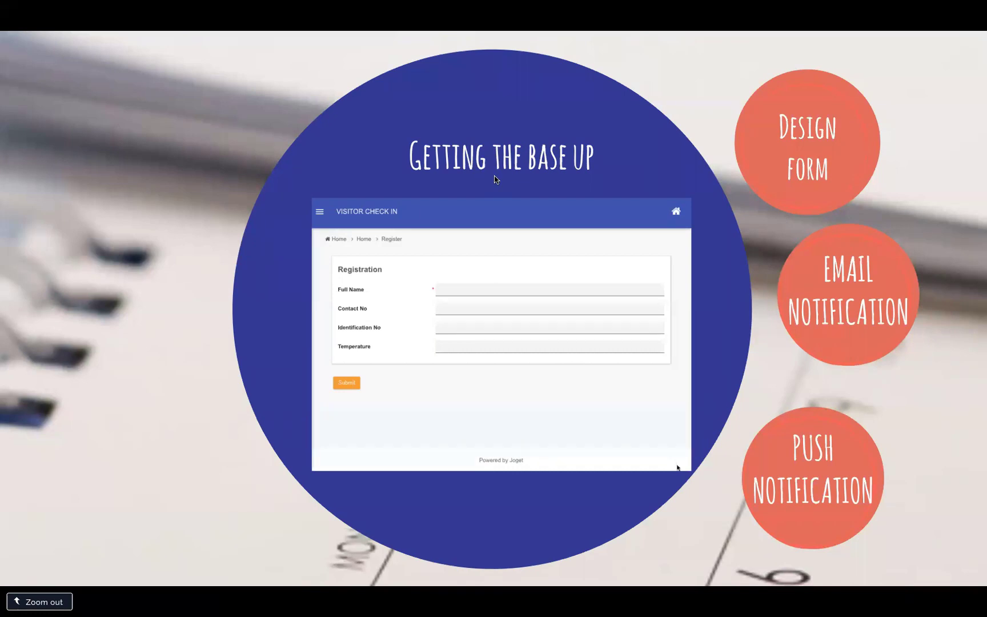
pyautogui.hotkey('ctrl', 'Left')
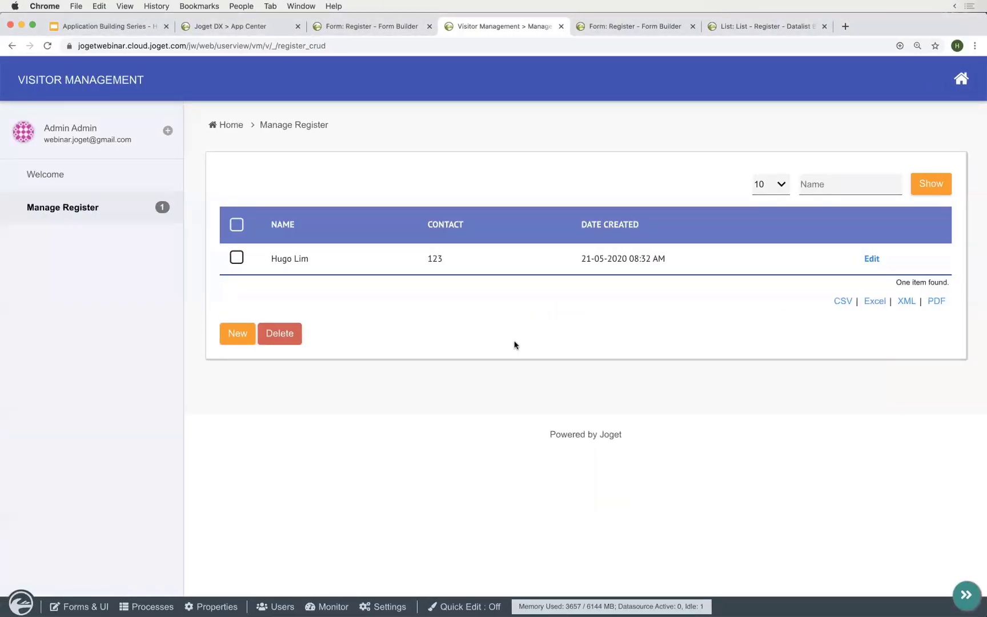
pyautogui.rightClick(331, 607)
pyautogui.click(282, 480)
# - Add a new registration with the visitor's name and contact number, and save it
pyautogui.click(238, 333)
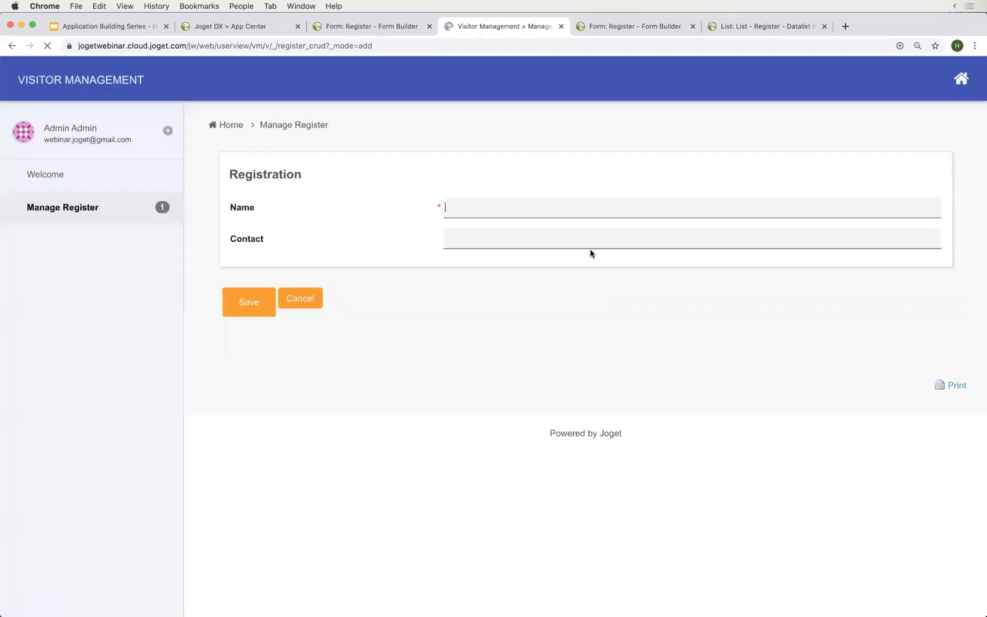
pyautogui.click(582, 206)
pyautogui.press('Tab')
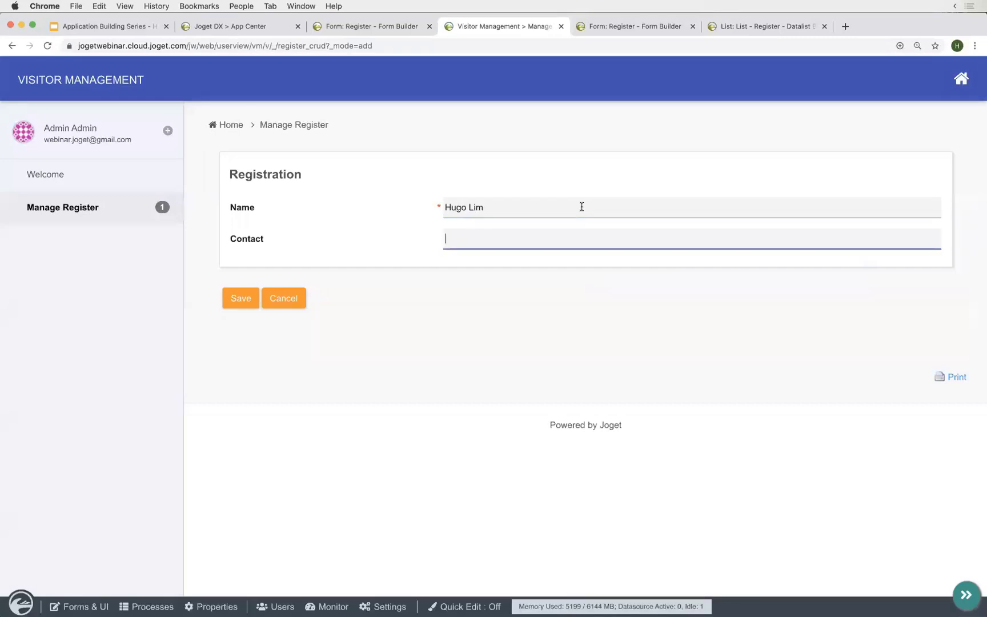
pyautogui.write('124')
pyautogui.click(656, 280)
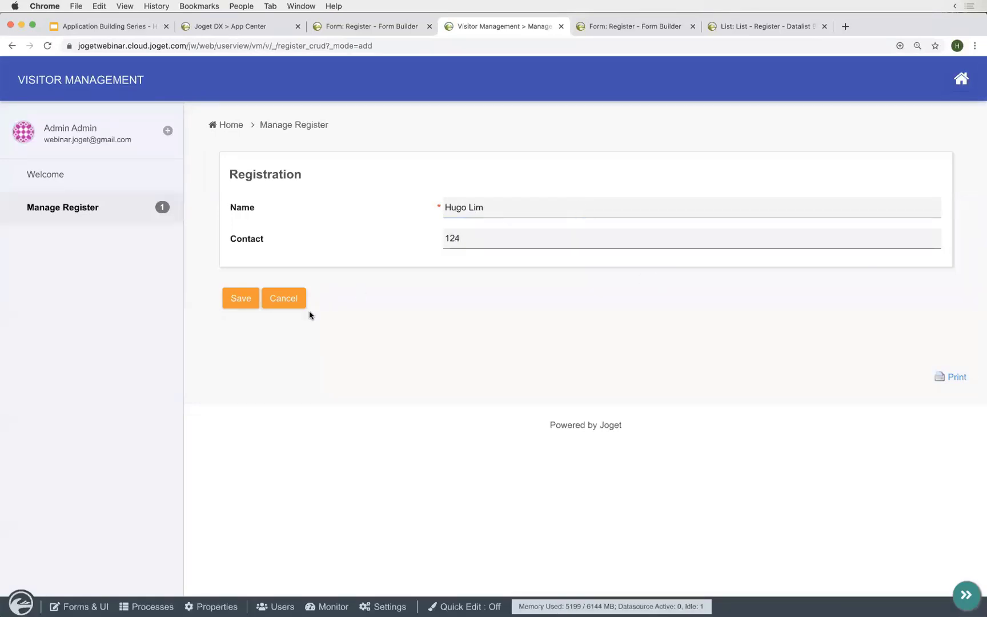
pyautogui.click(243, 297)
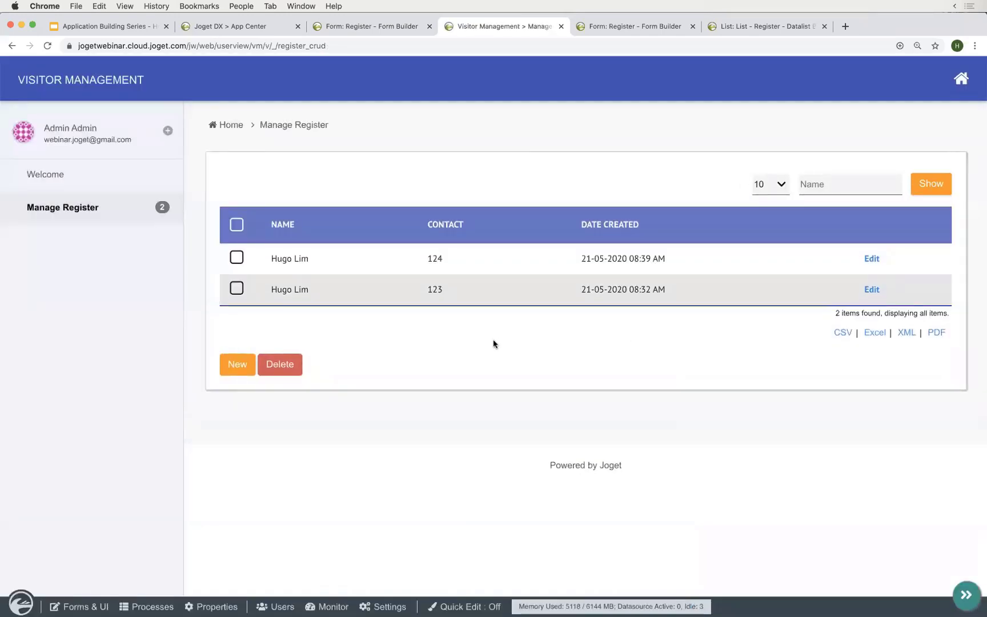
# - Open Monitor, then Properties, and read the Logs' push notification lines ending in result=Failed
pyautogui.click(331, 608)
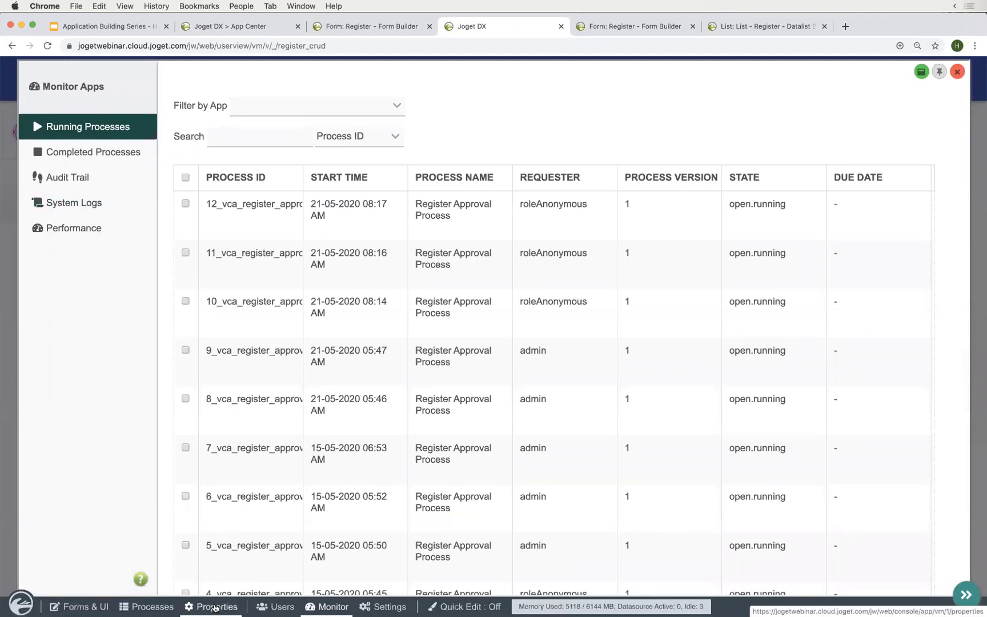
pyautogui.click(215, 606)
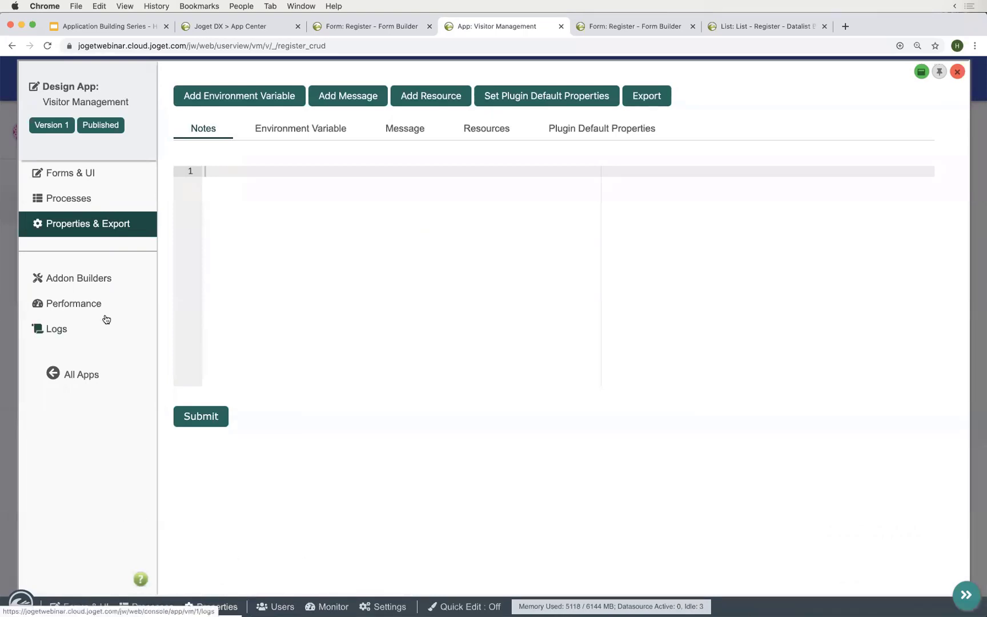
pyautogui.click(75, 330)
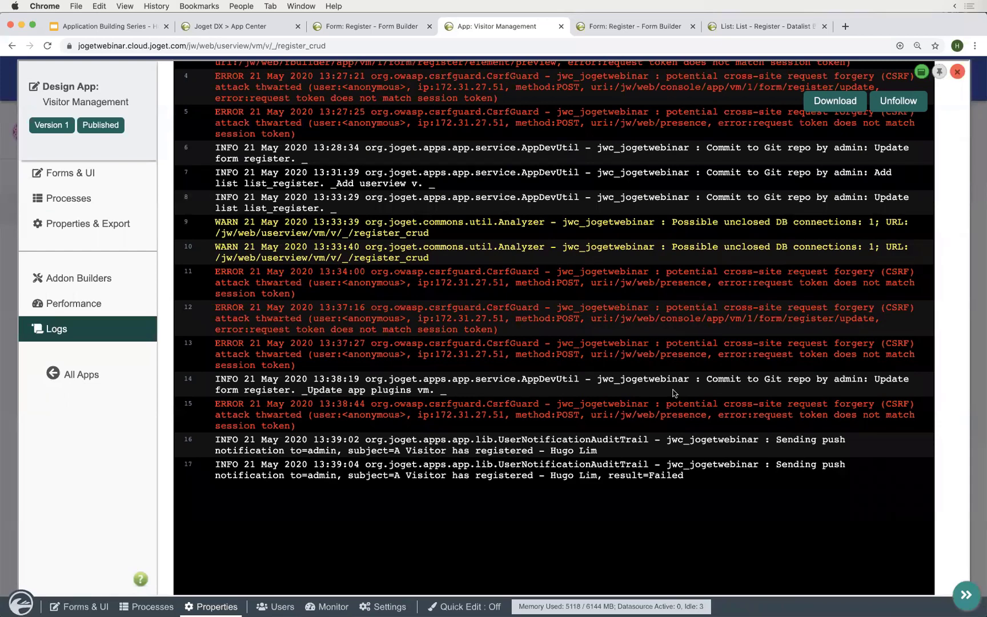
pyautogui.scroll(-1, 676, 394)
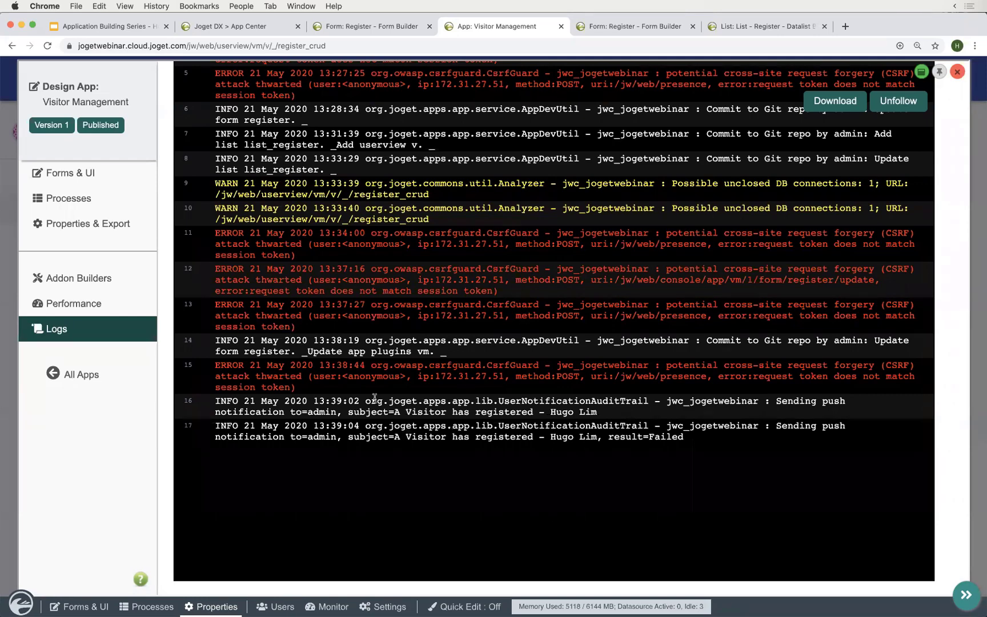
pyautogui.moveTo(376, 400); pyautogui.dragTo(707, 450)
pyautogui.click(708, 450)
pyautogui.scroll(3, 616, 432)
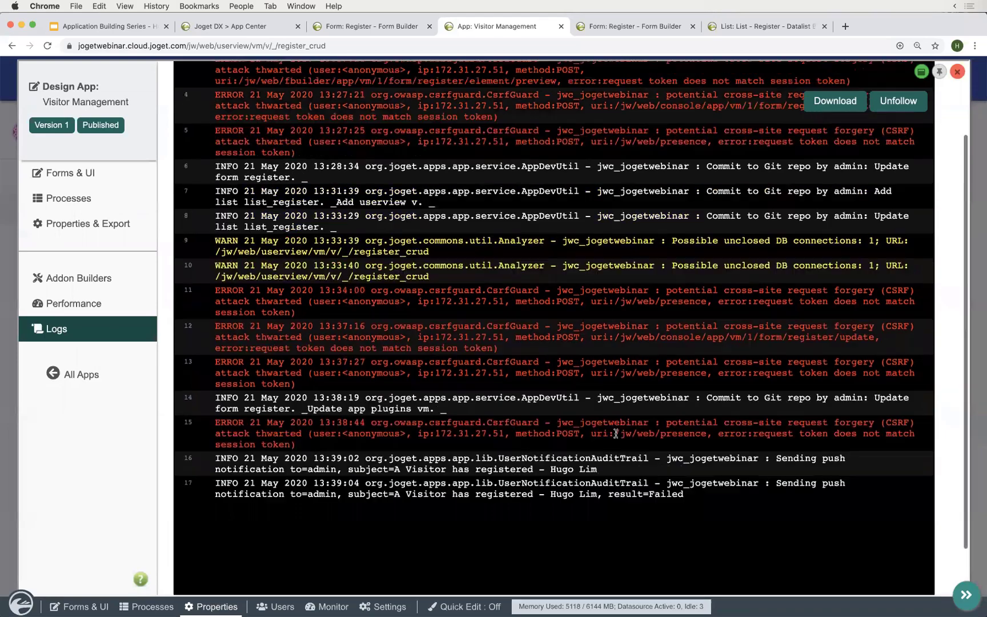
pyautogui.scroll(2, 616, 433)
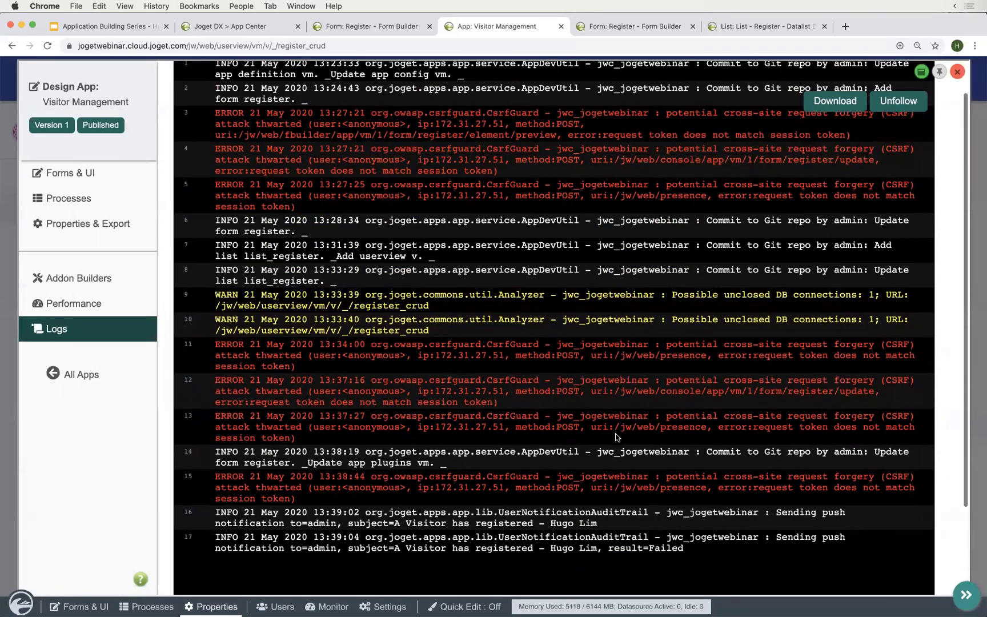
pyautogui.scroll(-4, 564, 405)
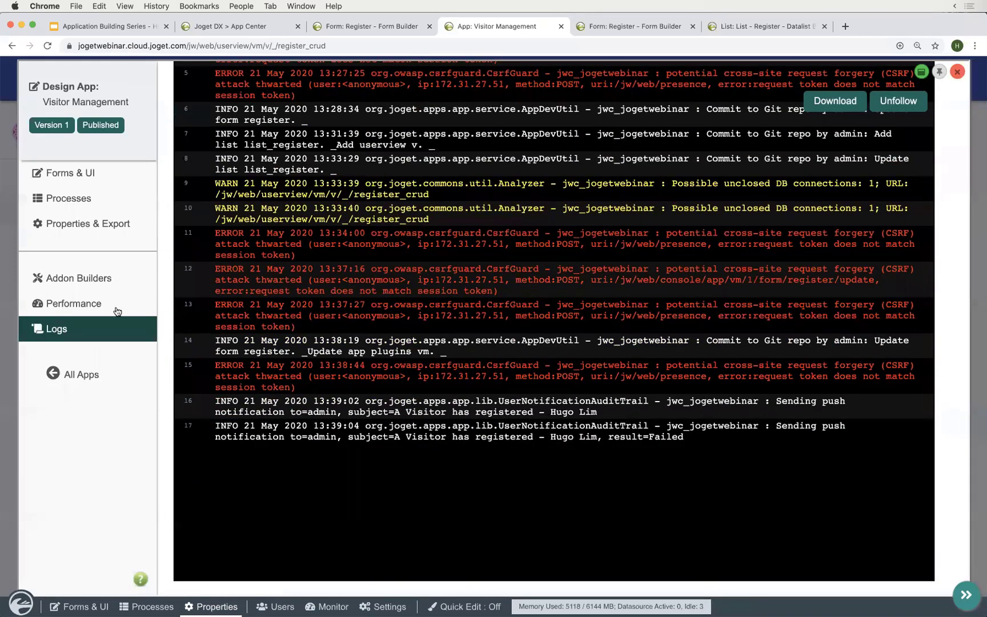
pyautogui.click(153, 306)
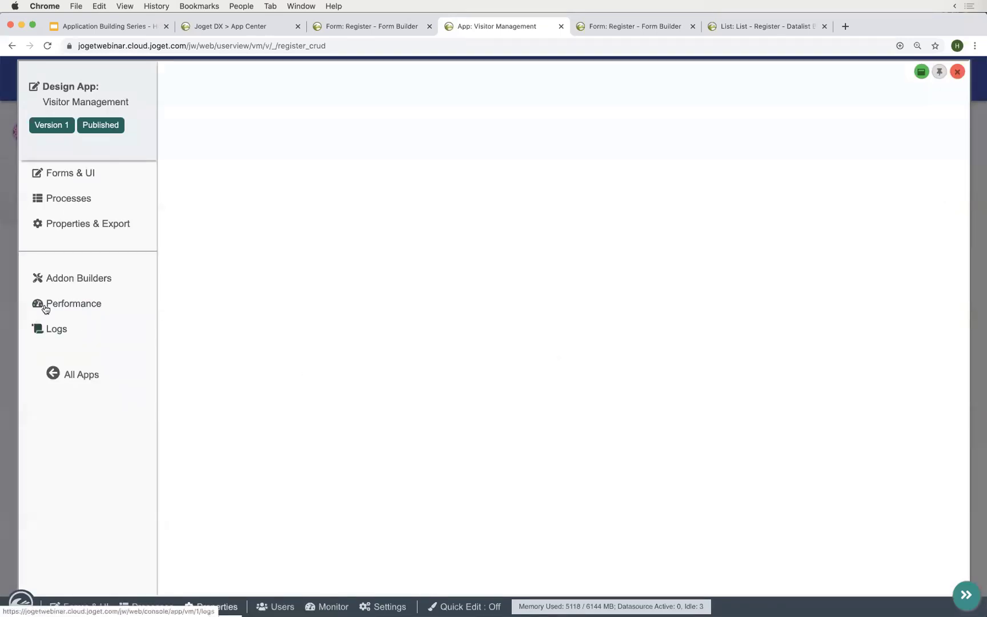
# - Inspect /register_crud performance (8 transactions, 255.18 ms average), then close the admin console
pyautogui.click(103, 309)
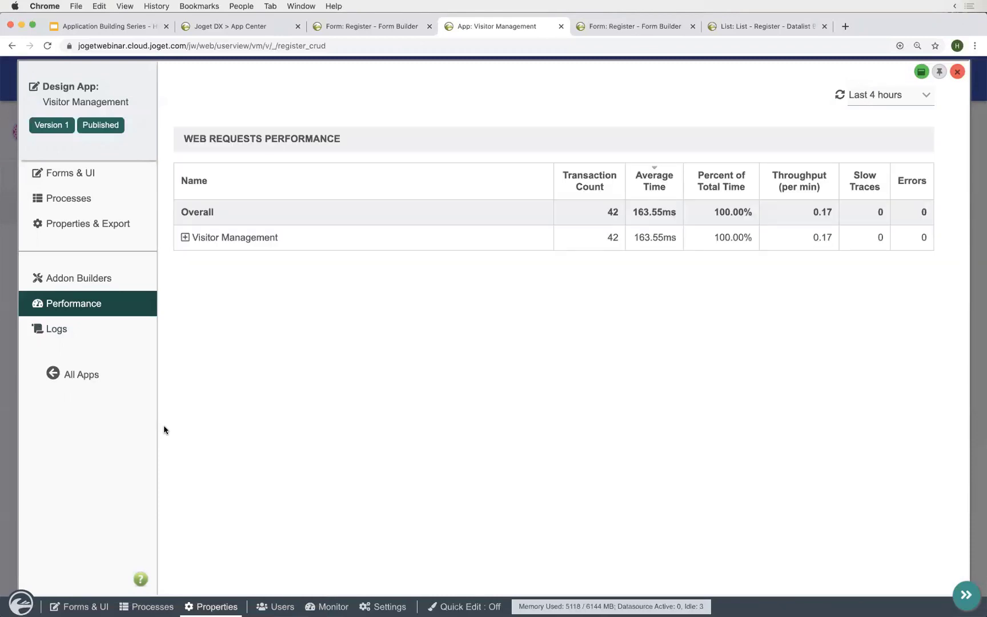
pyautogui.click(185, 238)
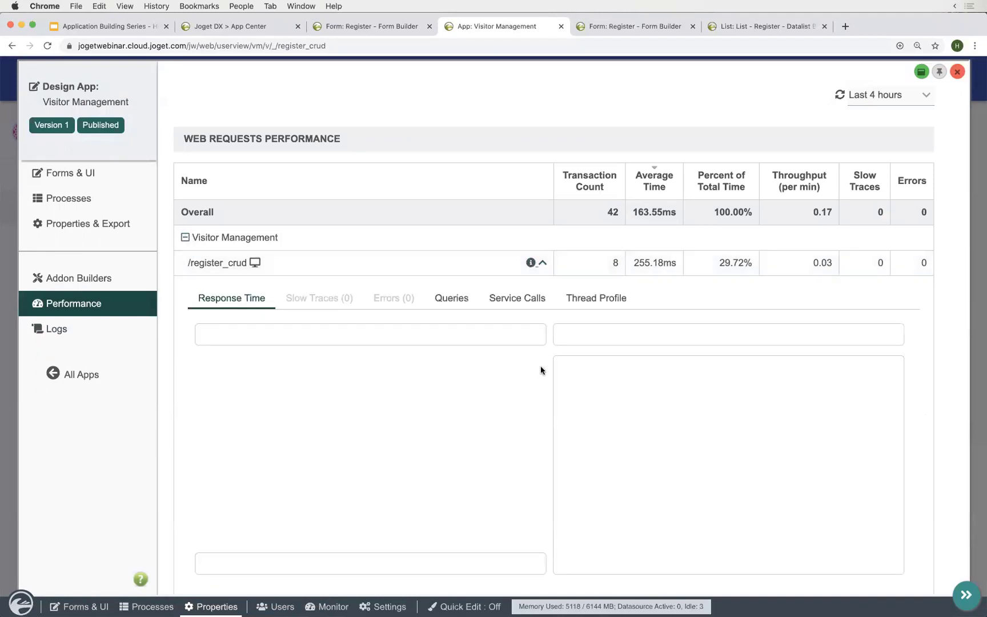
pyautogui.scroll(-5, 550, 357)
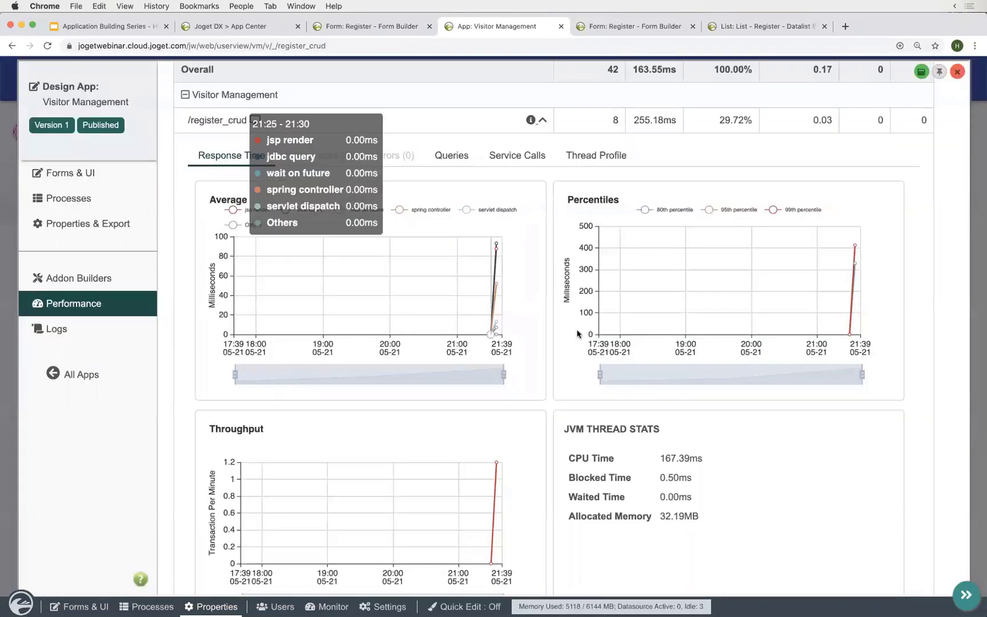
pyautogui.scroll(-1, 552, 374)
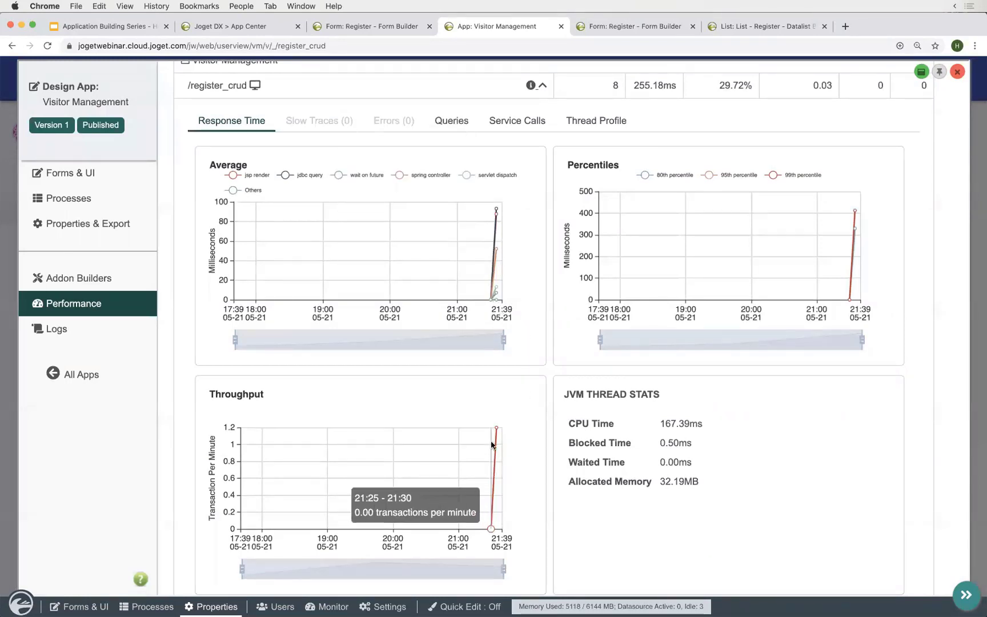
pyautogui.moveTo(499, 215)
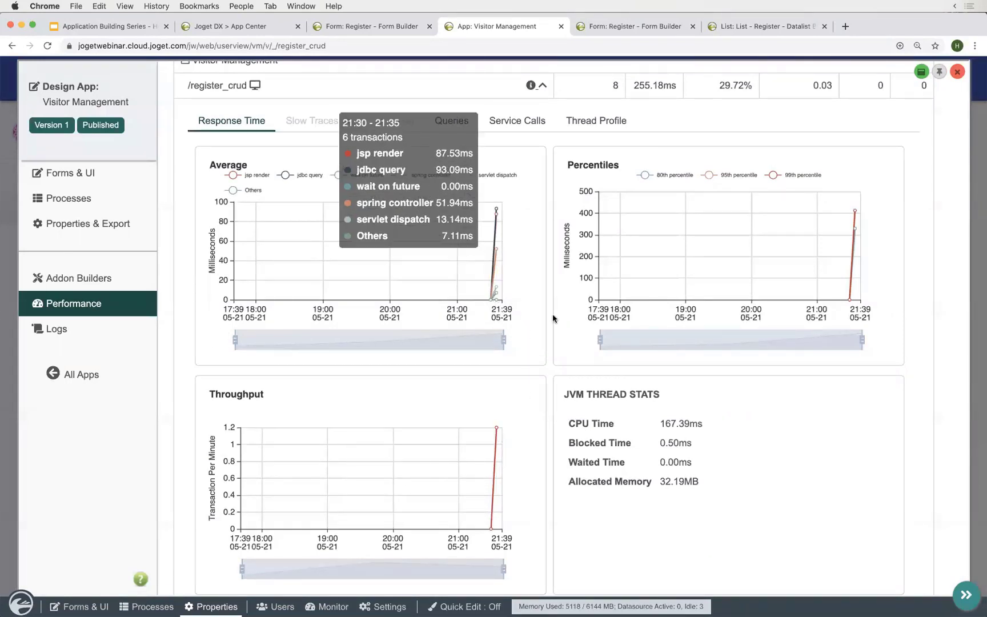
pyautogui.scroll(-5, 552, 315)
pyautogui.scroll(10, 551, 315)
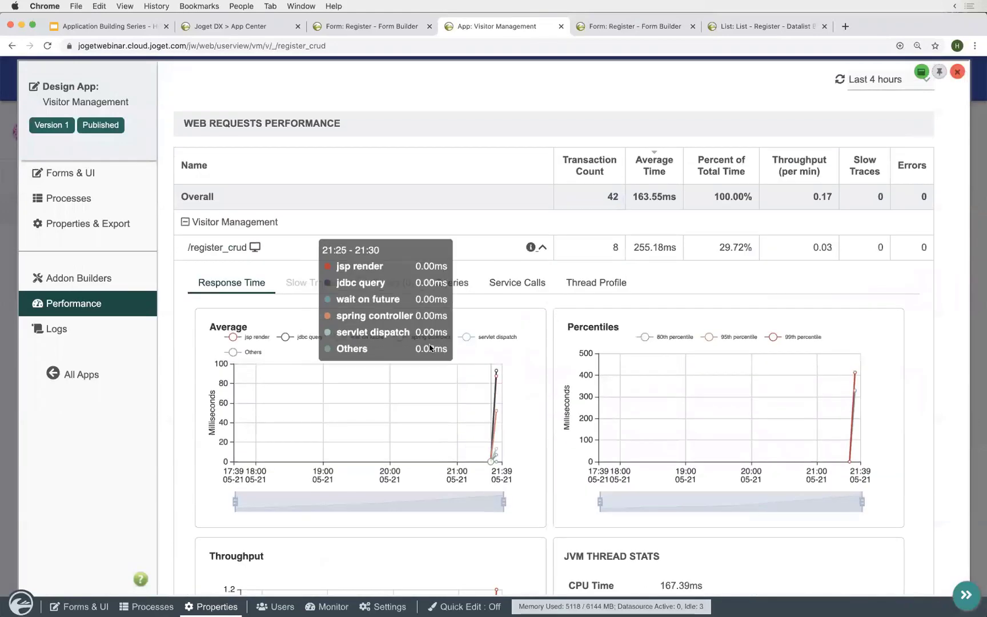
pyautogui.scroll(1, 486, 343)
pyautogui.click(16, 329)
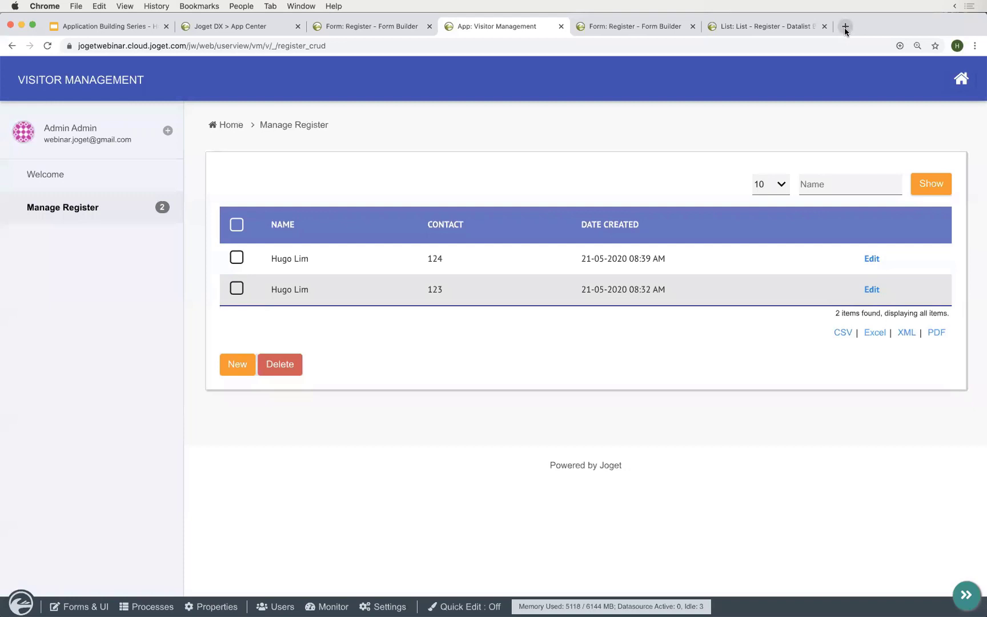
# - Open outlook.live.com in a new browser tab
pyautogui.click(846, 26)
pyautogui.write('outlook.live.com')
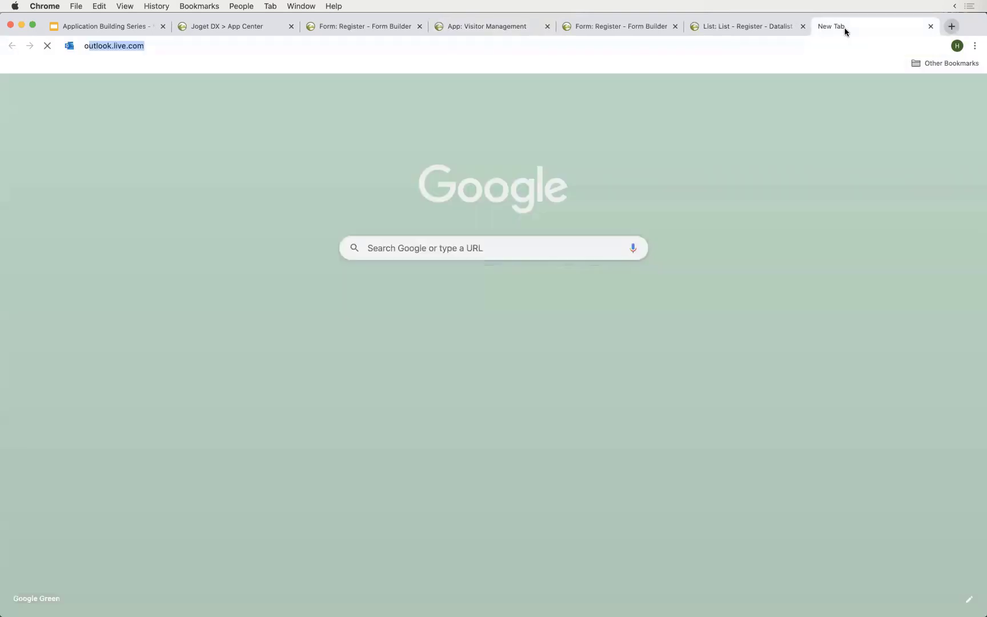
pyautogui.press('Return')
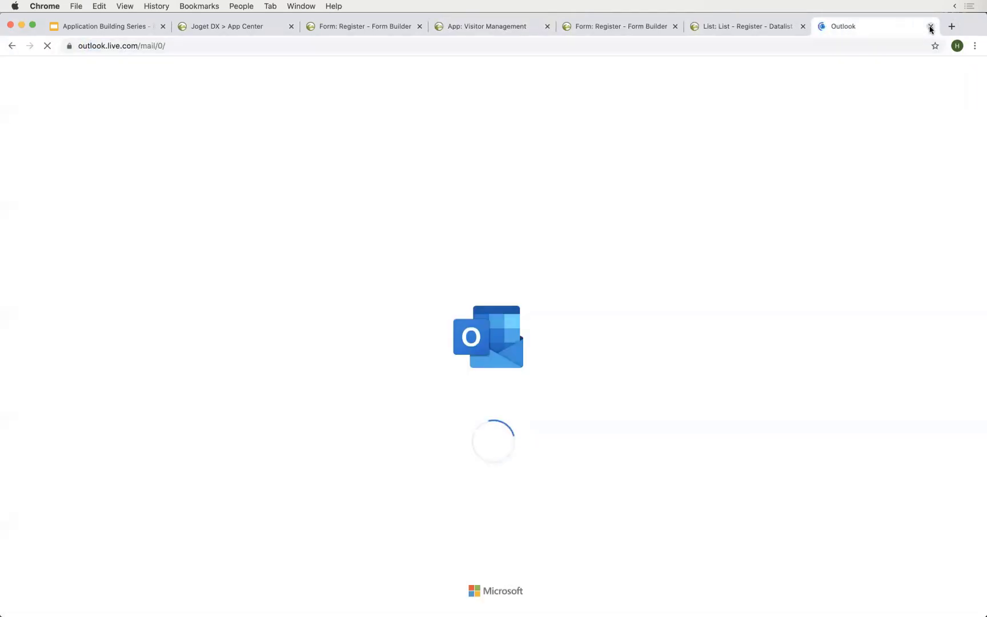
pyautogui.click(810, 27)
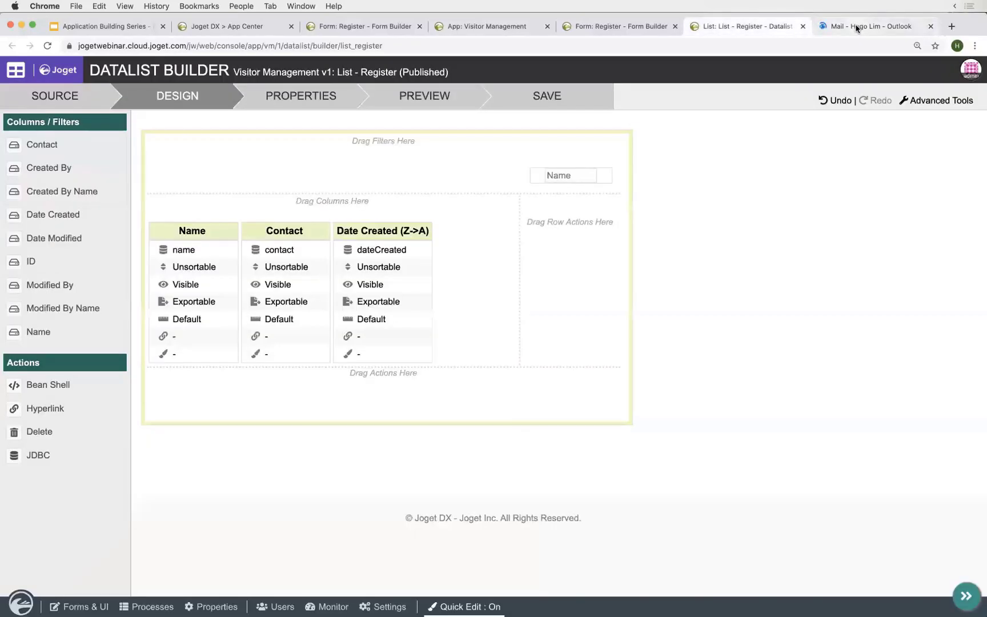
pyautogui.click(856, 27)
# - Open the newest 'A Visitor has registered' email and highlight its message line
pyautogui.click(238, 167)
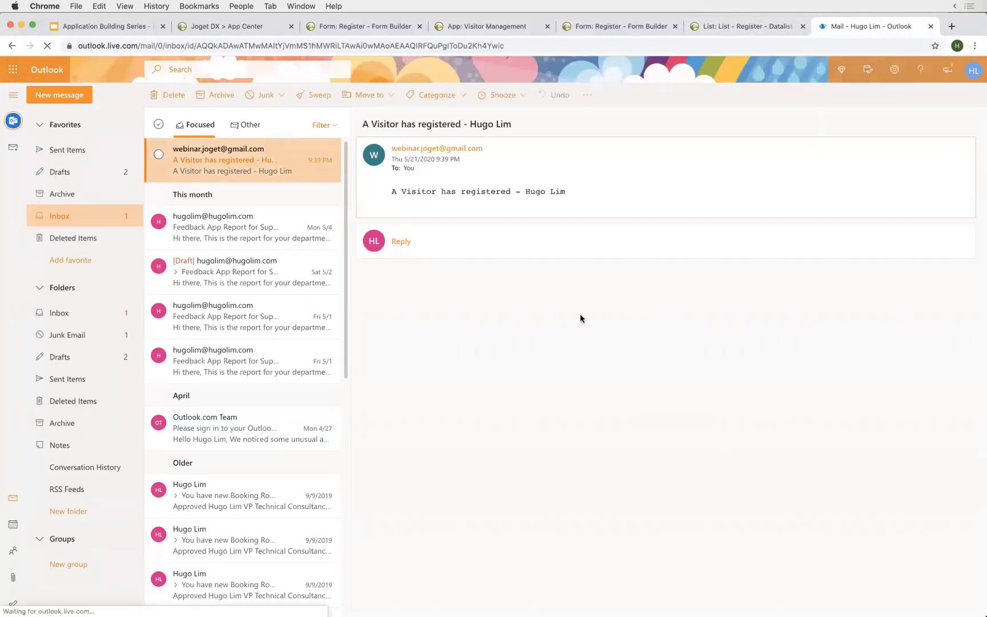
pyautogui.doubleClick(420, 210)
pyautogui.tripleClick(420, 212)
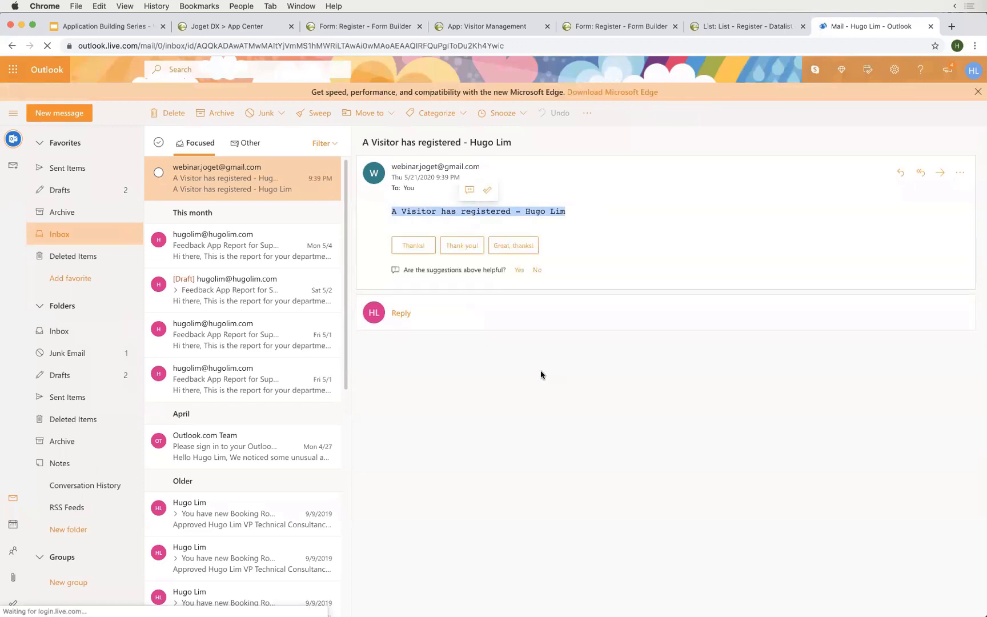
pyautogui.click(500, 208)
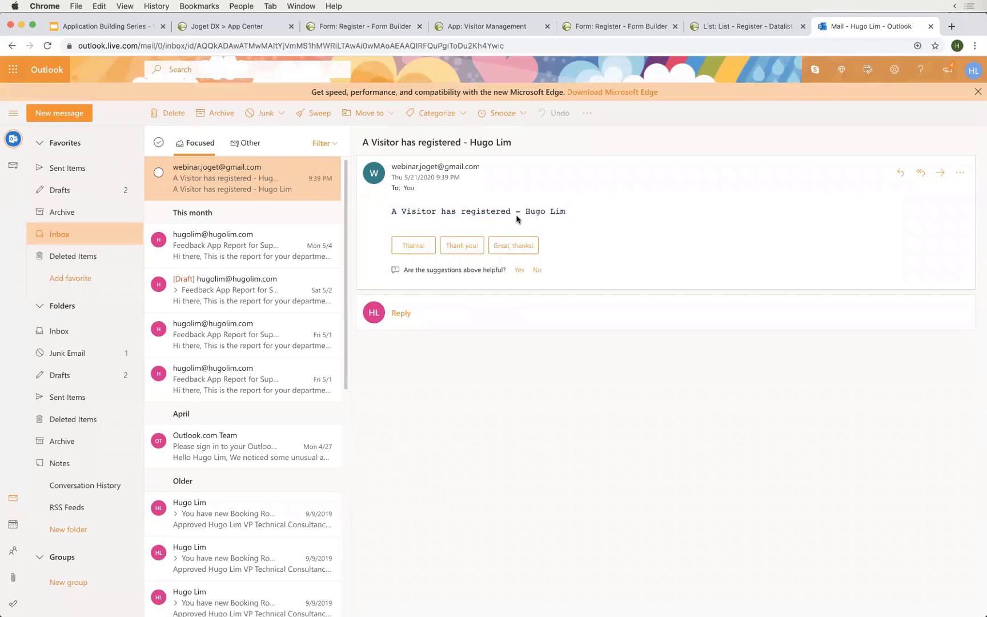
pyautogui.tripleClick(534, 211)
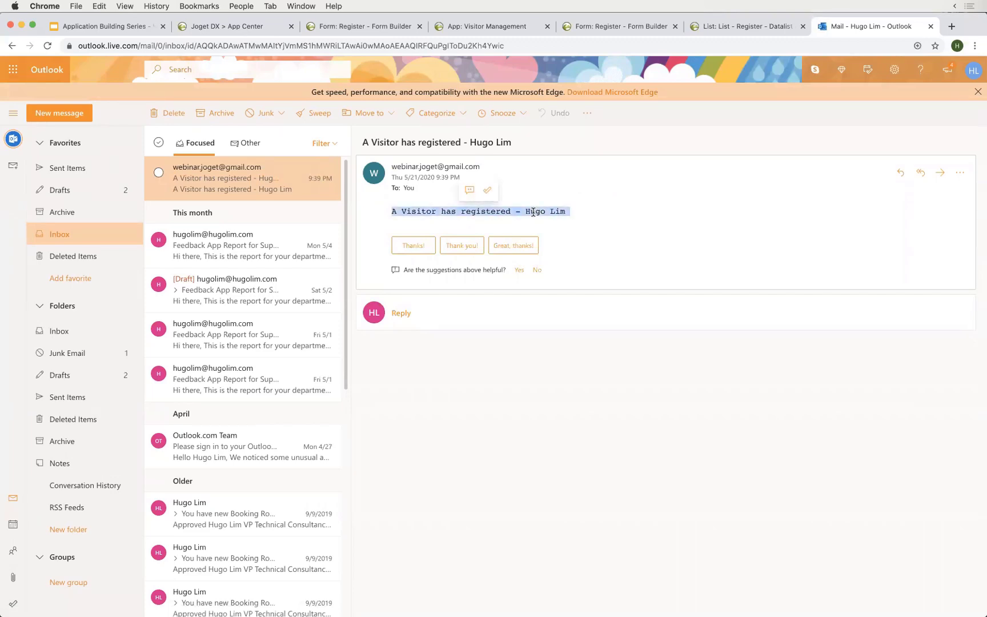
pyautogui.click(534, 212)
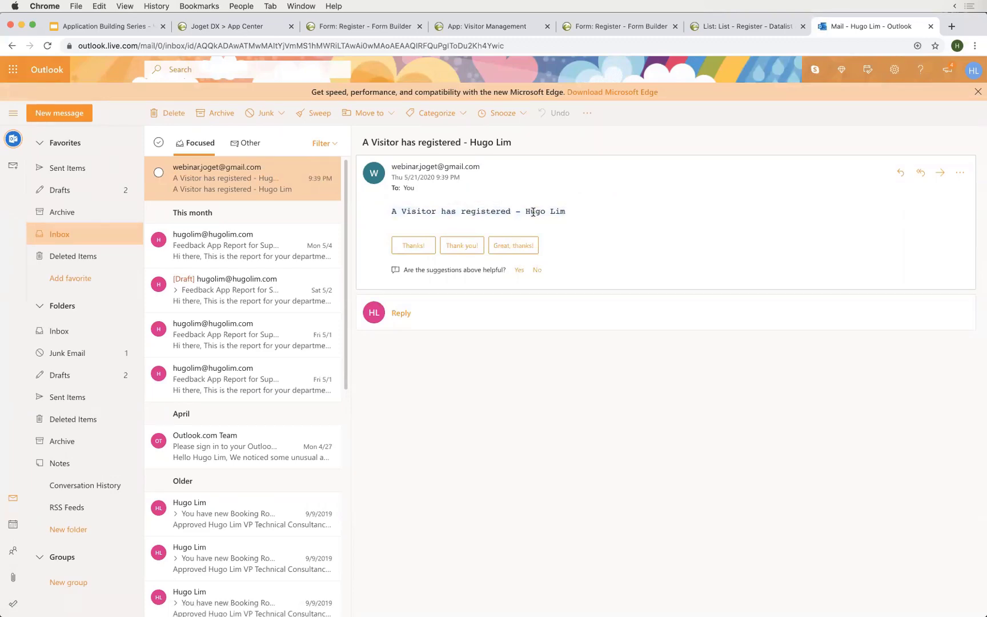
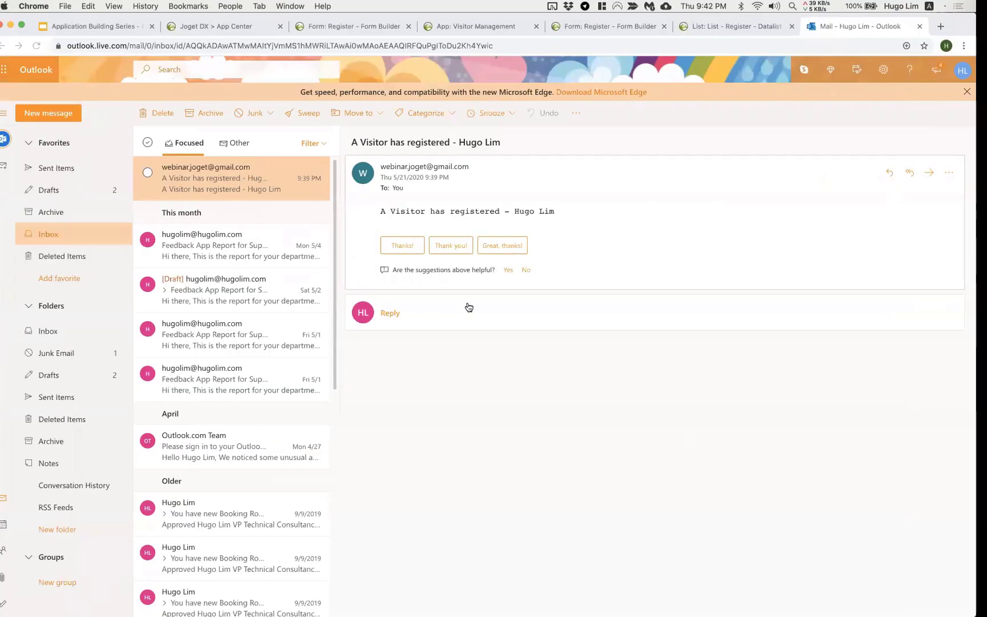
# - Leave the registration e-mail and switch back to the Visitor Management app tab
pyautogui.click(494, 29)
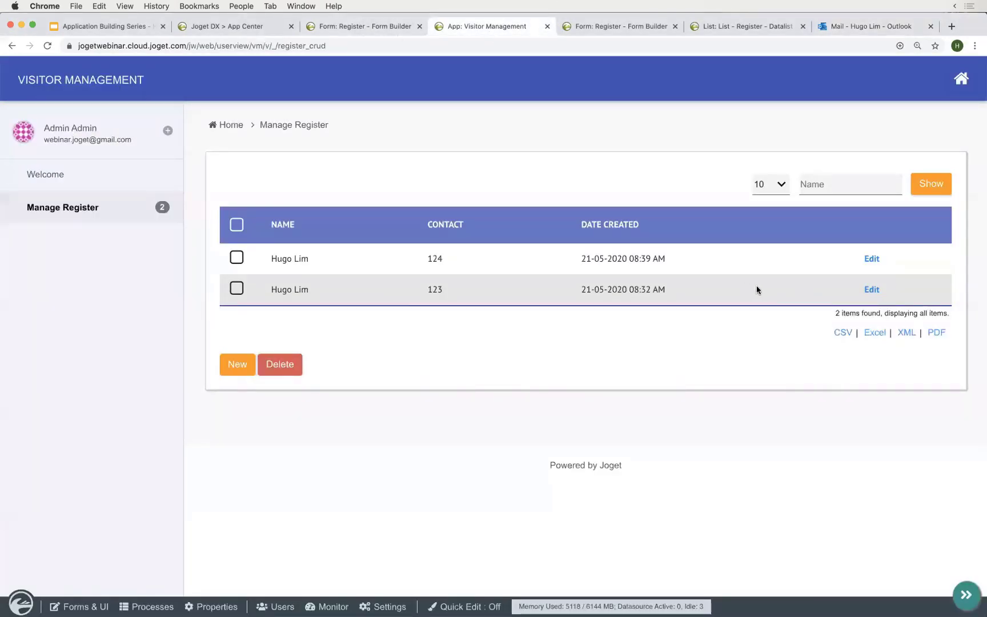
# - Reload the app, go to Welcome, turn Quick Edit on and edit the Visitor Management menu
pyautogui.click(80, 208)
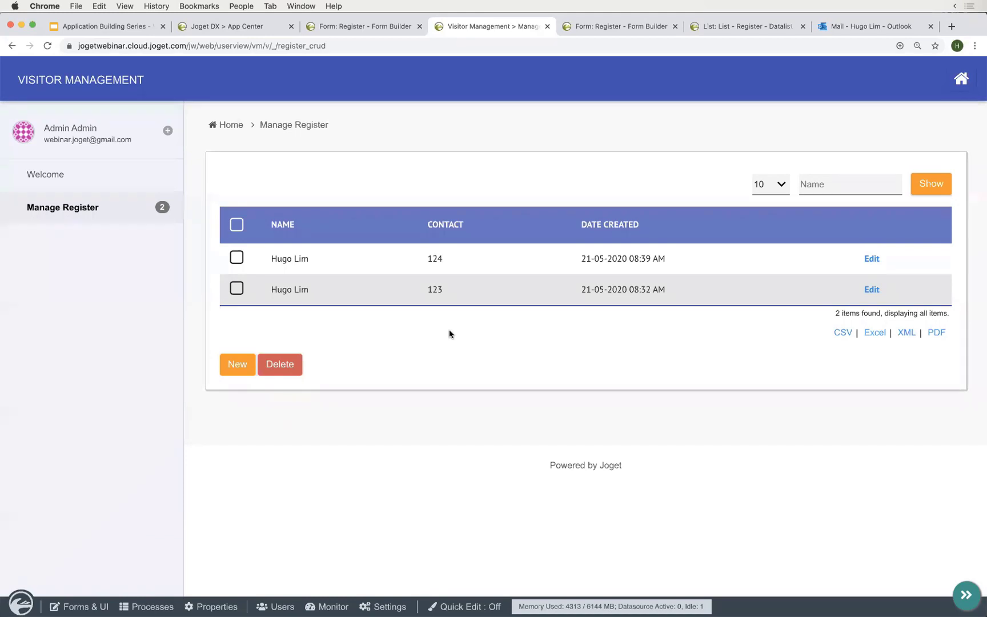
pyautogui.click(121, 181)
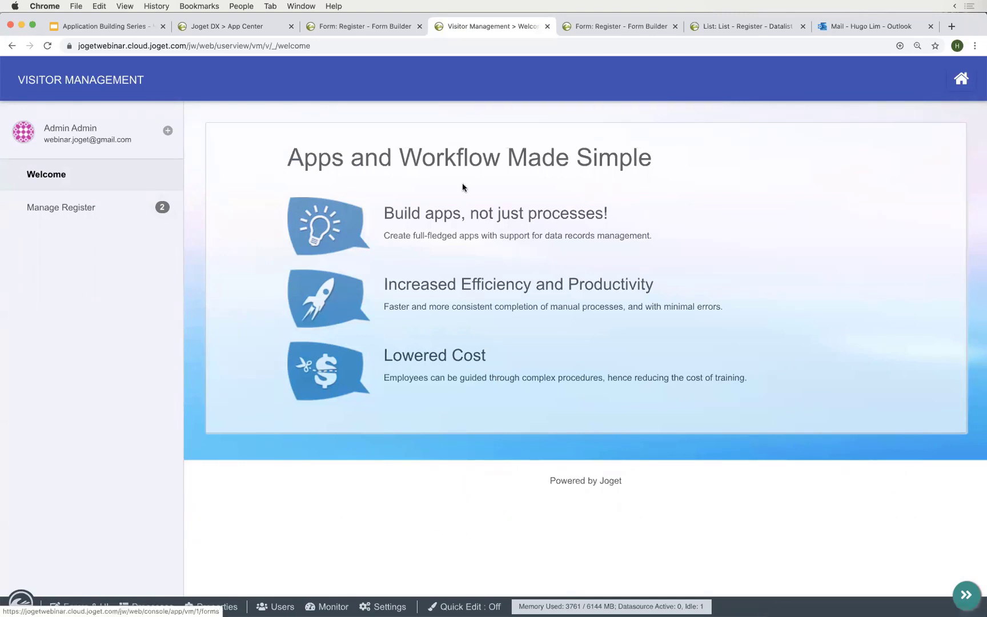
pyautogui.click(464, 605)
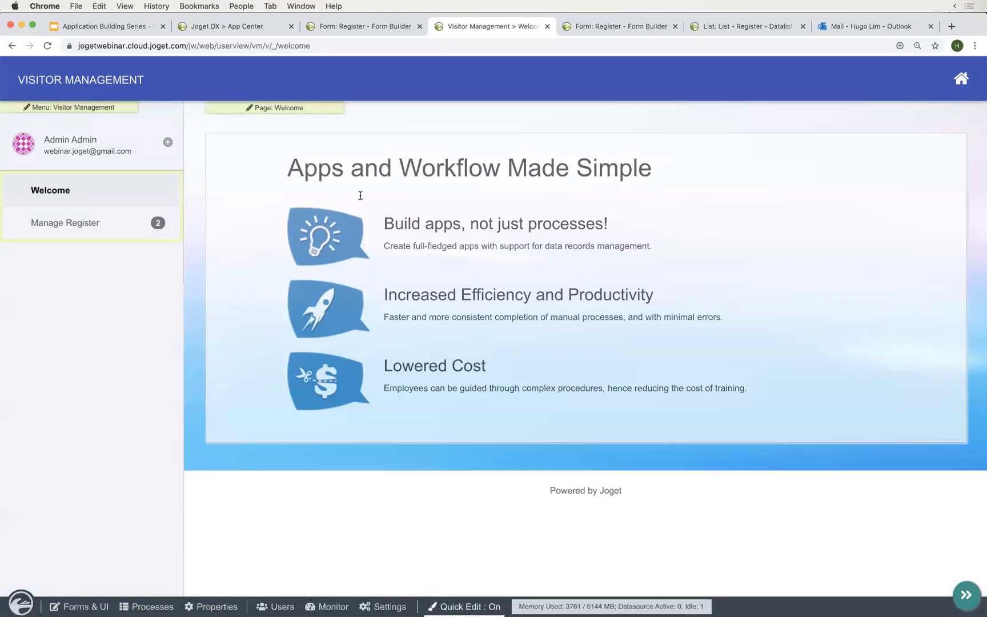
pyautogui.click(77, 109)
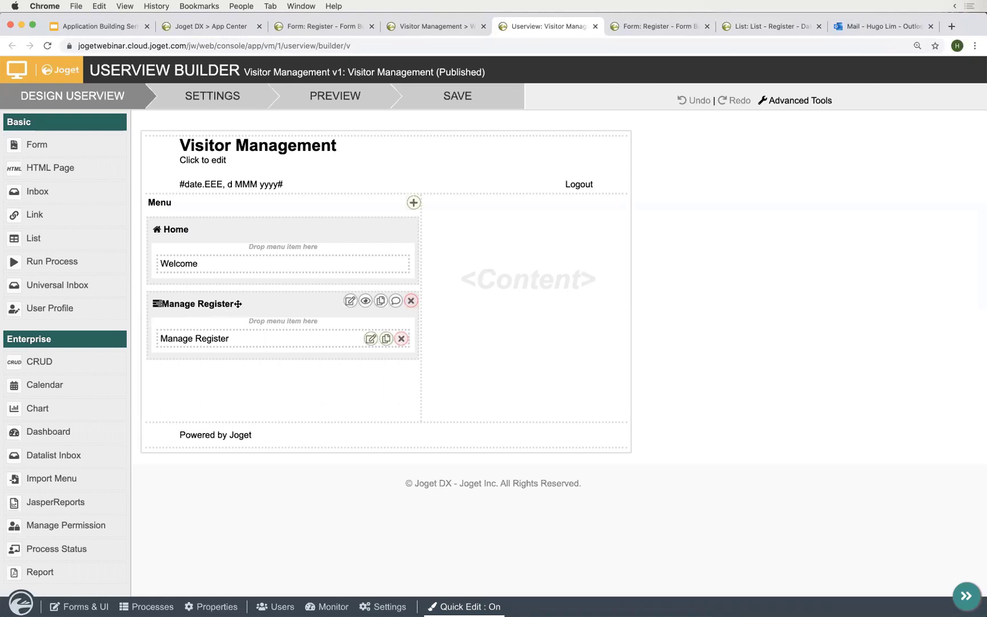
# - Set the Manage Register category's permission type to Is Admin
pyautogui.click(367, 301)
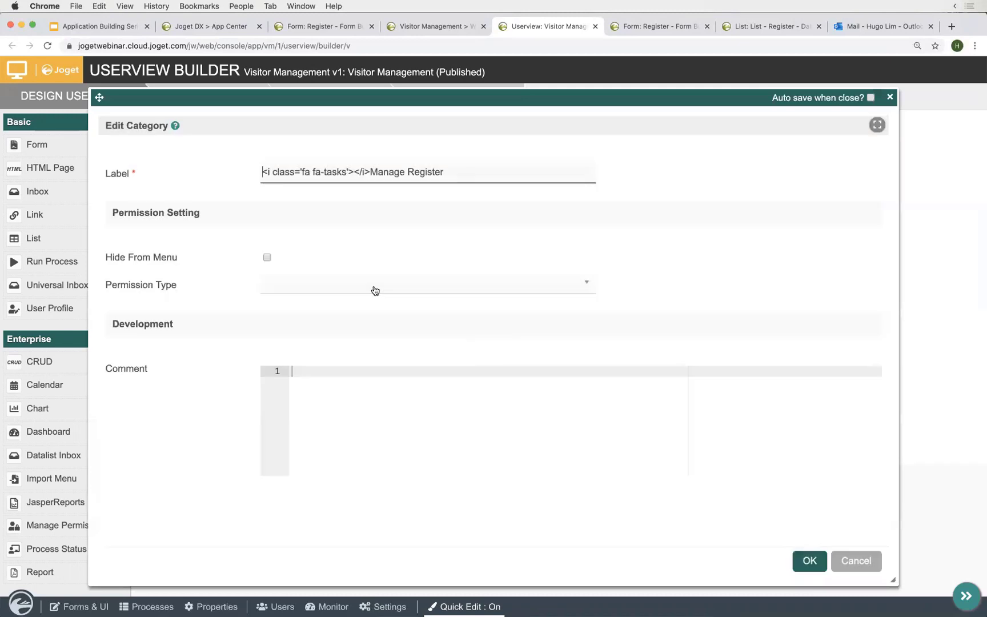
pyautogui.click(372, 285)
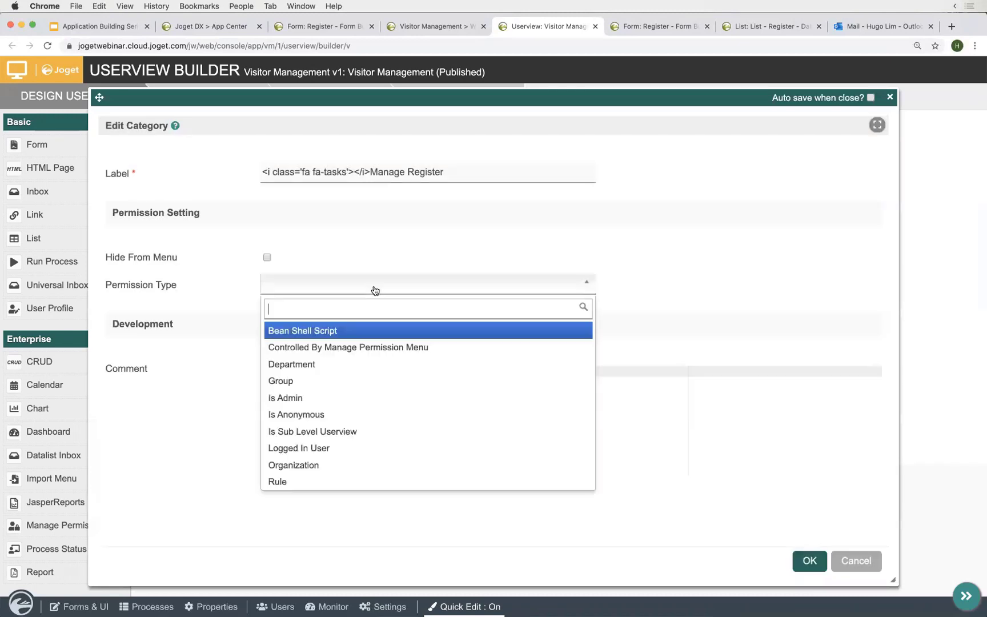
pyautogui.click(316, 398)
pyautogui.click(810, 560)
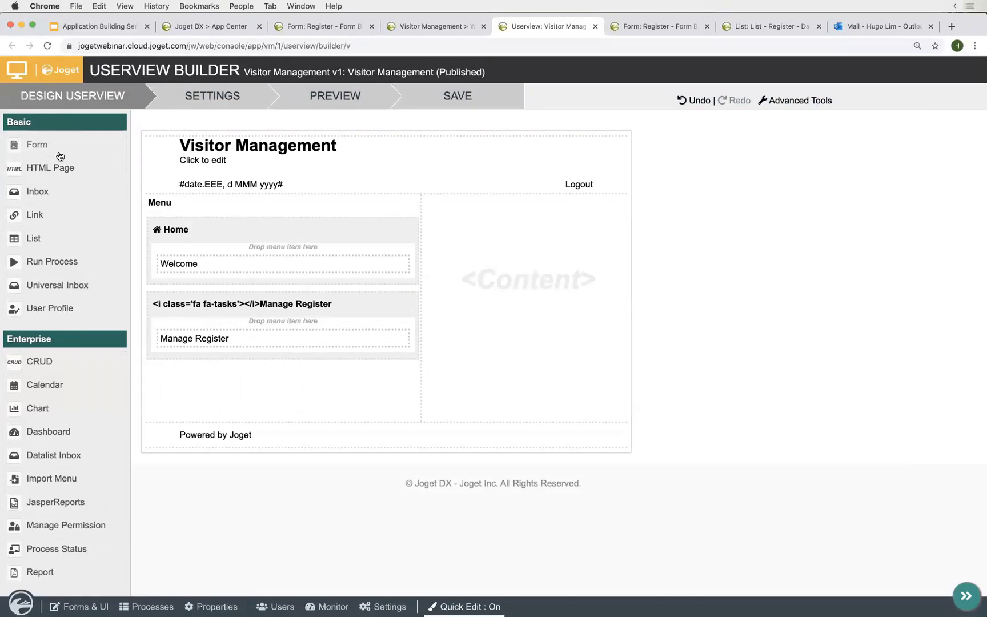
# - Add a form page labelled Register under Home, linked to the Register form
pyautogui.moveTo(59, 150); pyautogui.dragTo(254, 284)
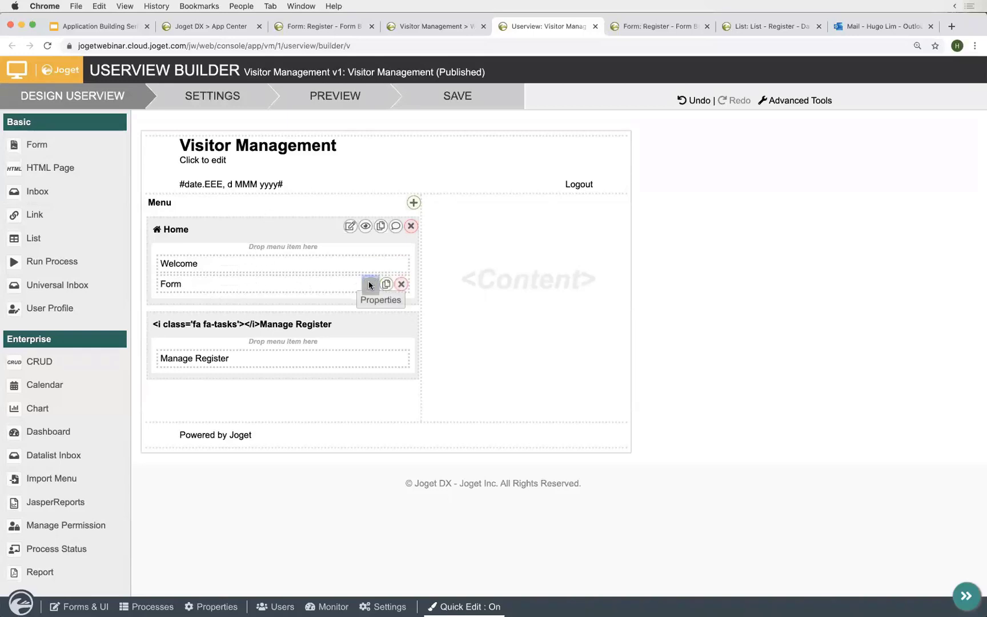
pyautogui.click(369, 283)
pyautogui.click(386, 227)
pyautogui.doubleClick(386, 227)
pyautogui.write('Register')
pyautogui.click(382, 260)
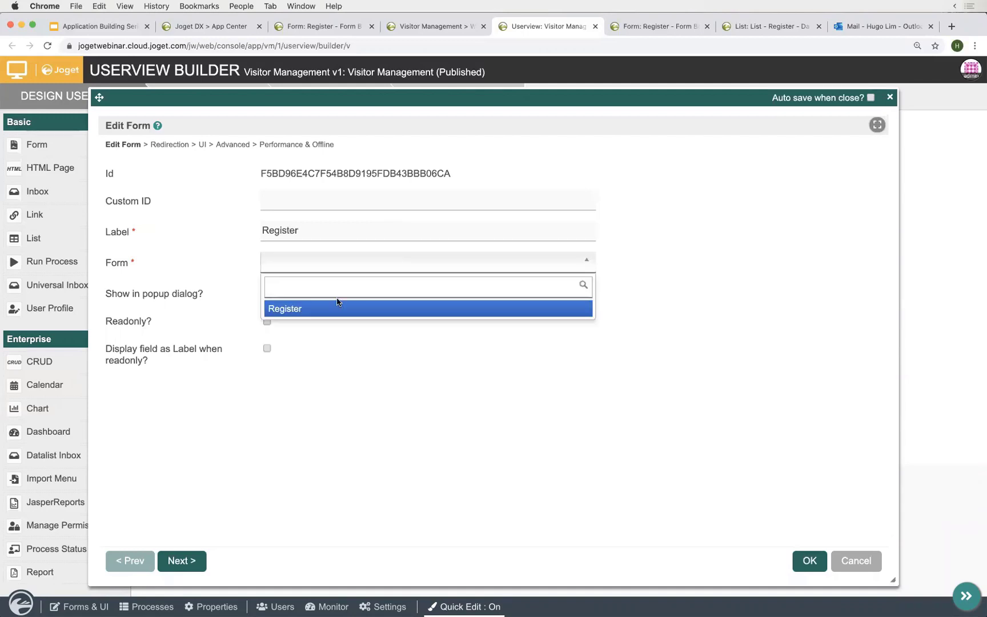
pyautogui.click(326, 312)
pyautogui.click(486, 265)
pyautogui.click(486, 264)
pyautogui.click(325, 264)
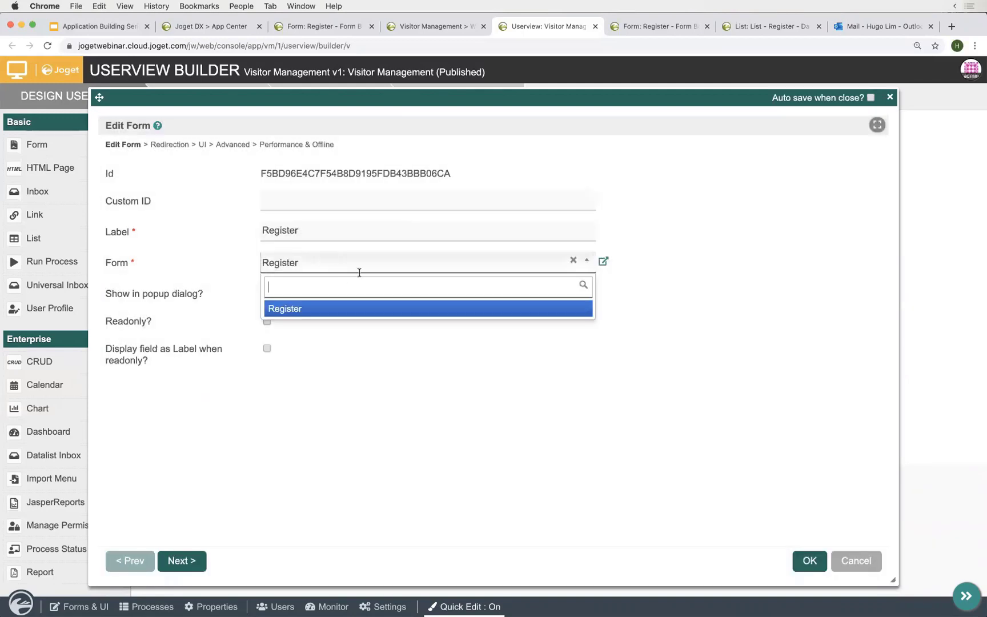
pyautogui.click(349, 310)
pyautogui.click(810, 561)
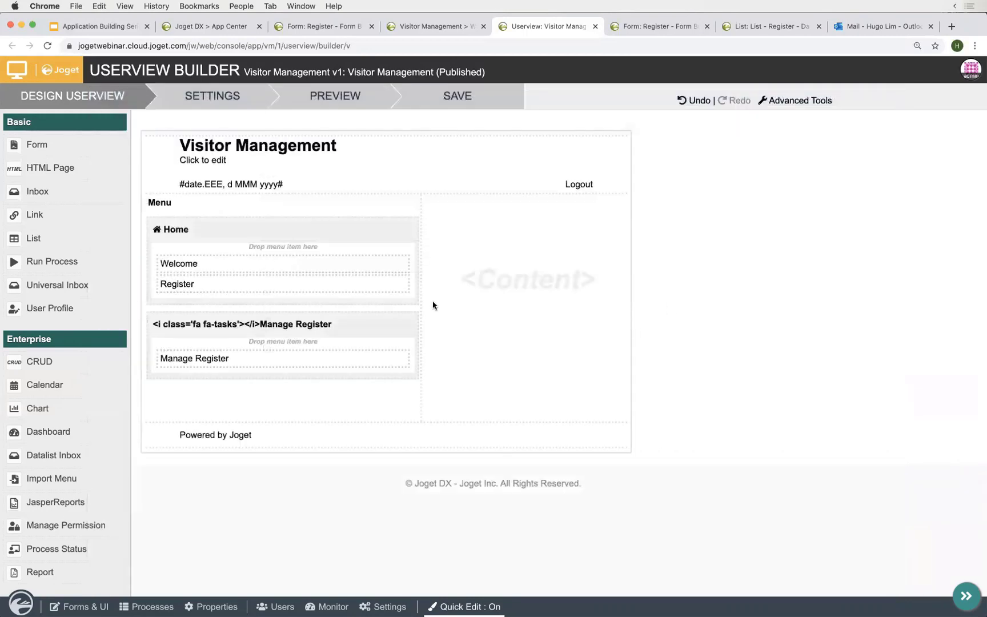
# - Give the Register page the custom ID 'register' and confirm
pyautogui.moveTo(367, 289)
pyautogui.click(370, 284)
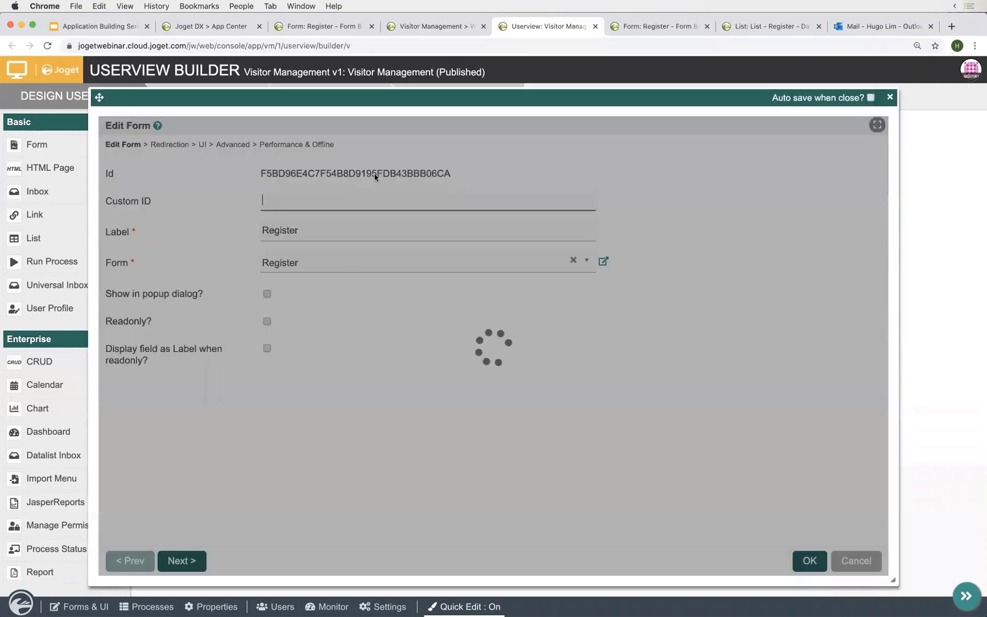
pyautogui.write('register')
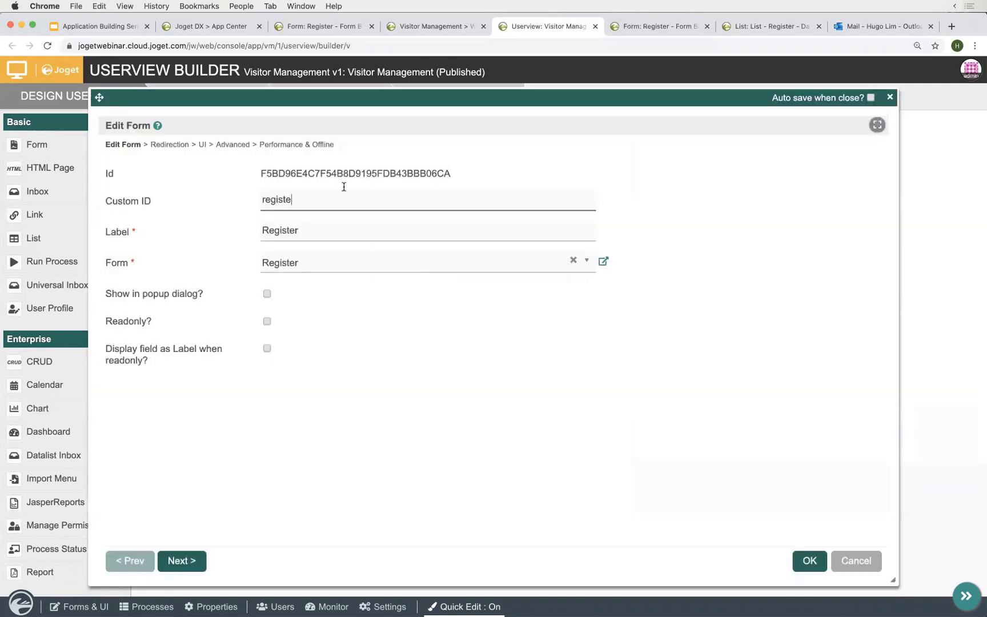
pyautogui.doubleClick(319, 196)
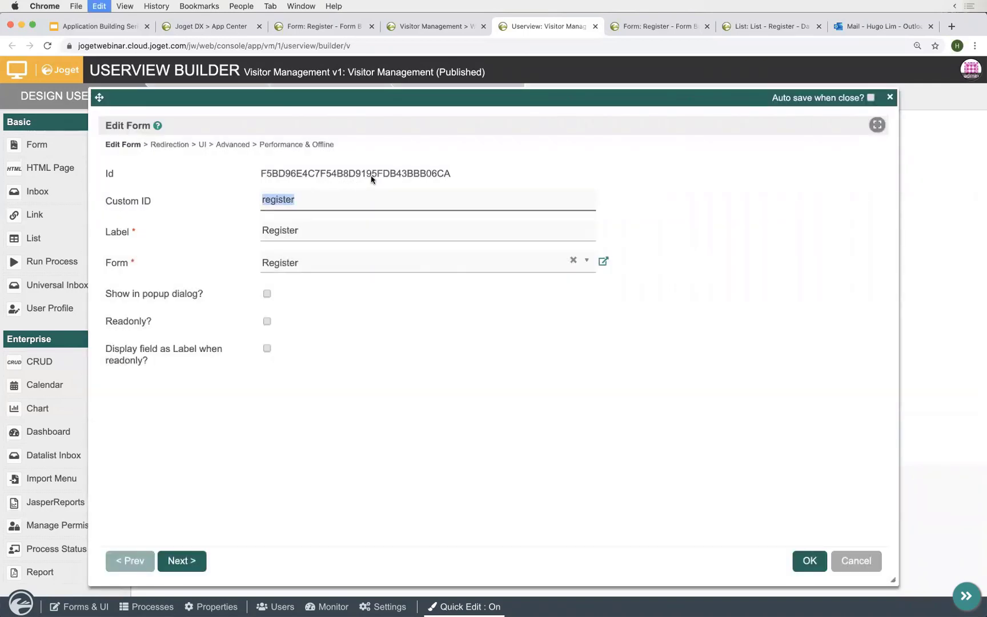
pyautogui.doubleClick(392, 175)
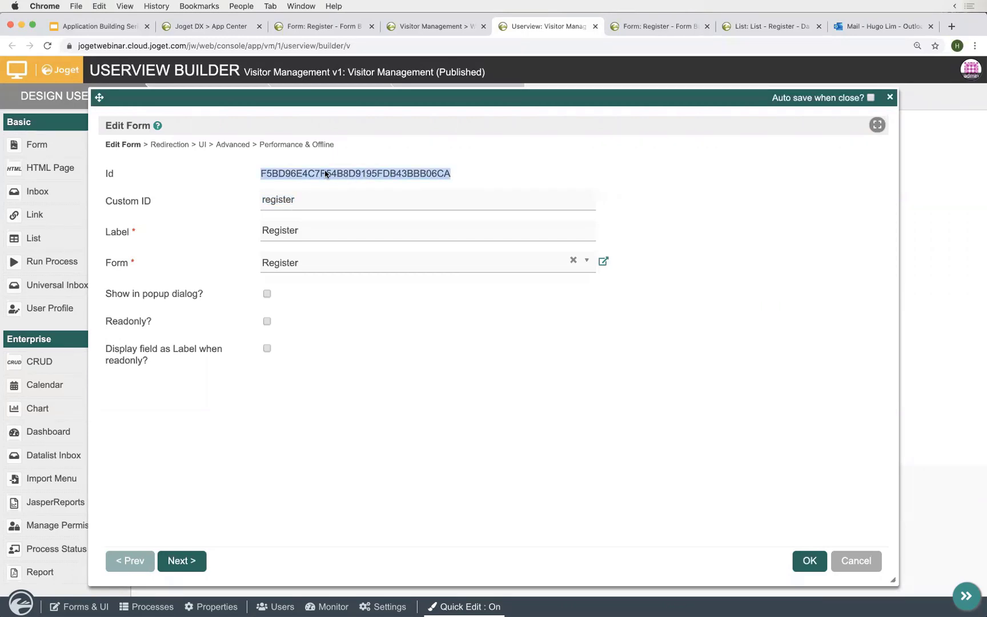
pyautogui.doubleClick(276, 200)
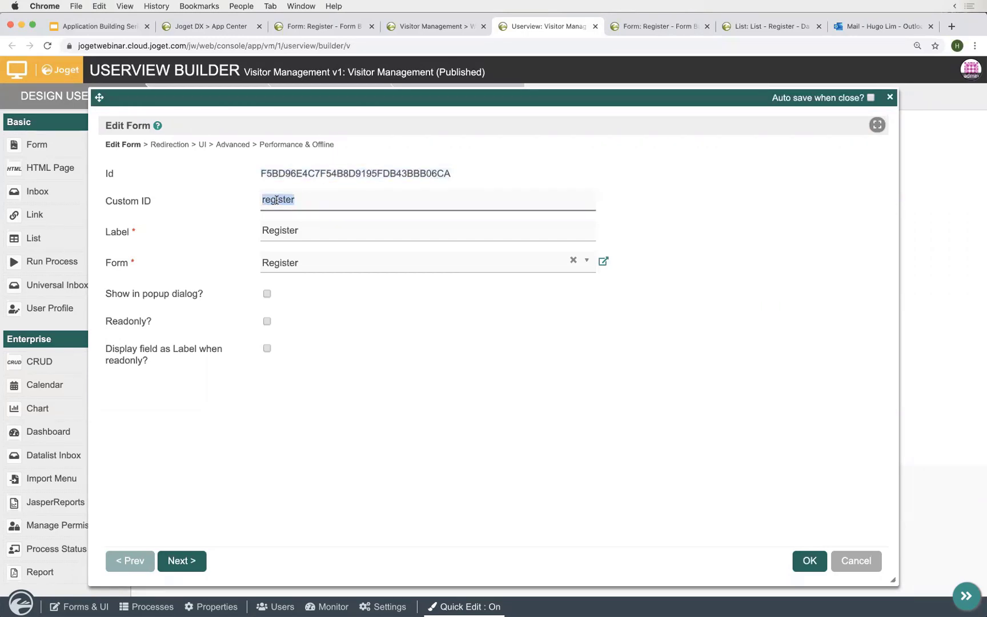
pyautogui.tripleClick(139, 201)
pyautogui.doubleClick(292, 200)
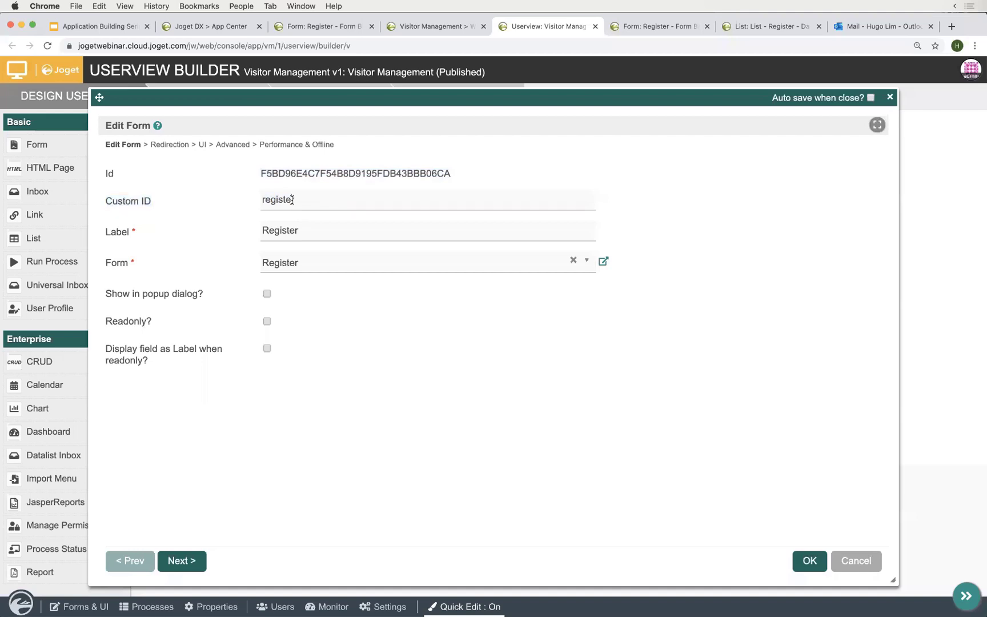
pyautogui.click(403, 203)
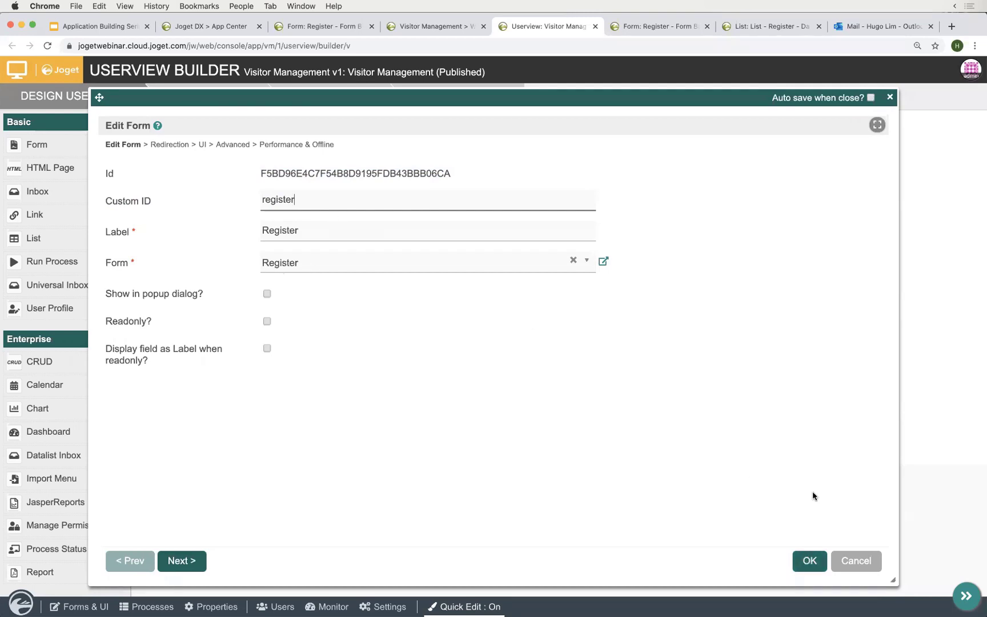
pyautogui.click(809, 561)
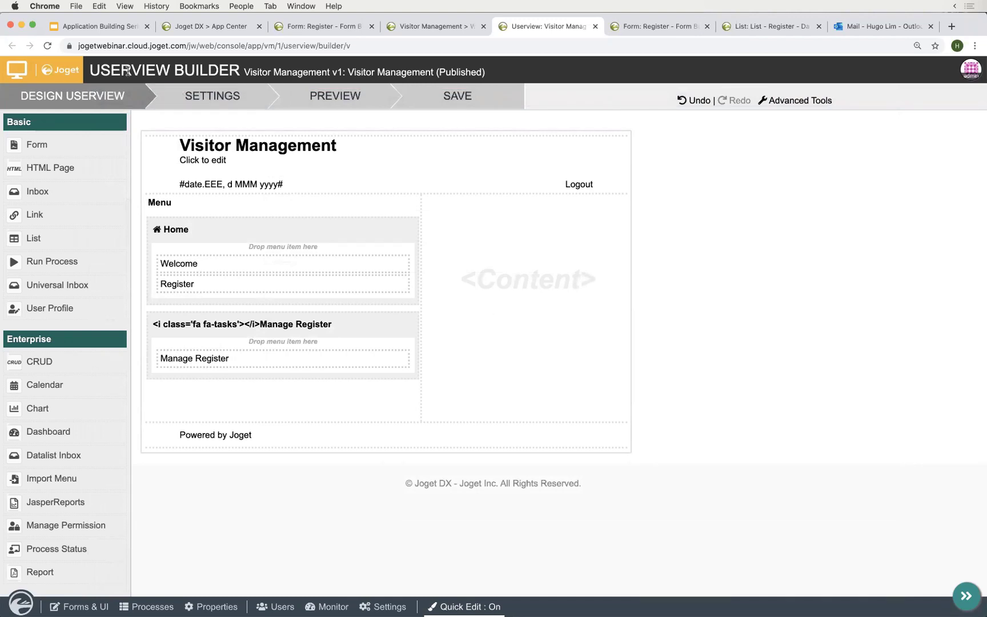
# - Recheck the Register page's form and custom ID 'register', then save the userview
pyautogui.doubleClick(157, 69)
pyautogui.click(424, 307)
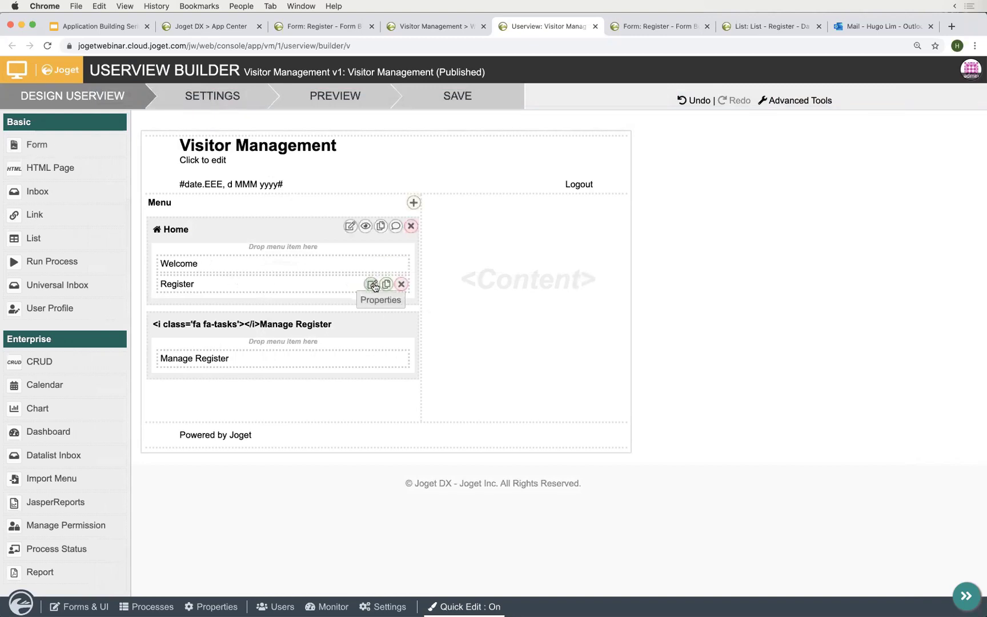
pyautogui.click(372, 286)
pyautogui.click(334, 264)
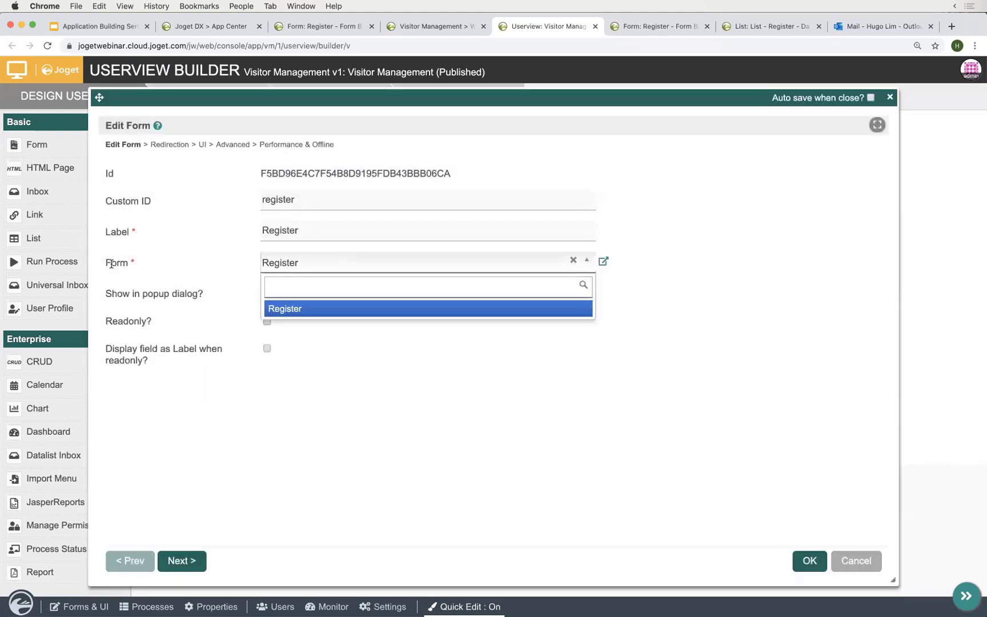
pyautogui.click(309, 309)
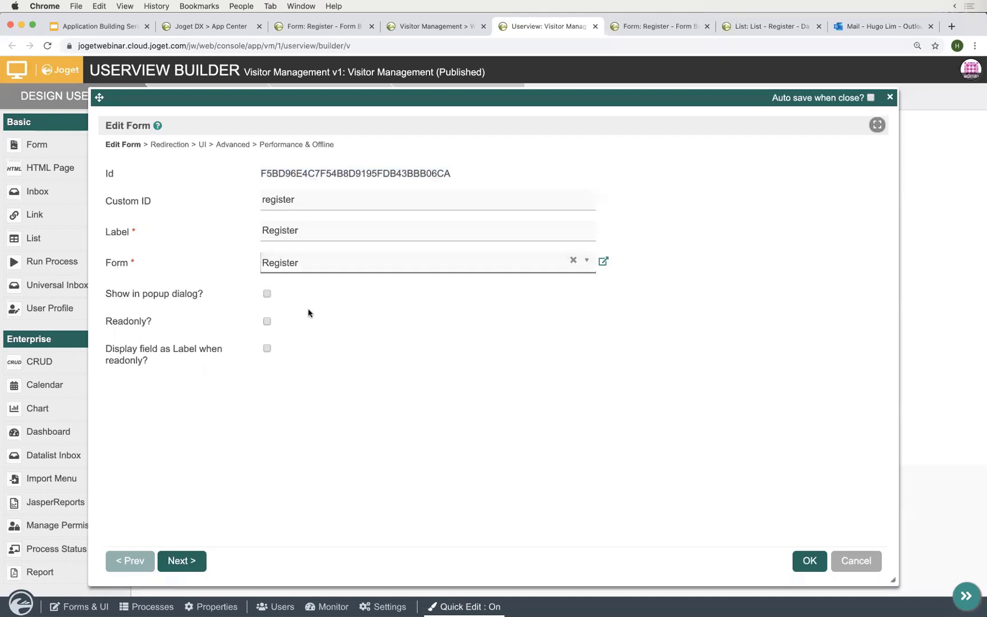
pyautogui.doubleClick(327, 200)
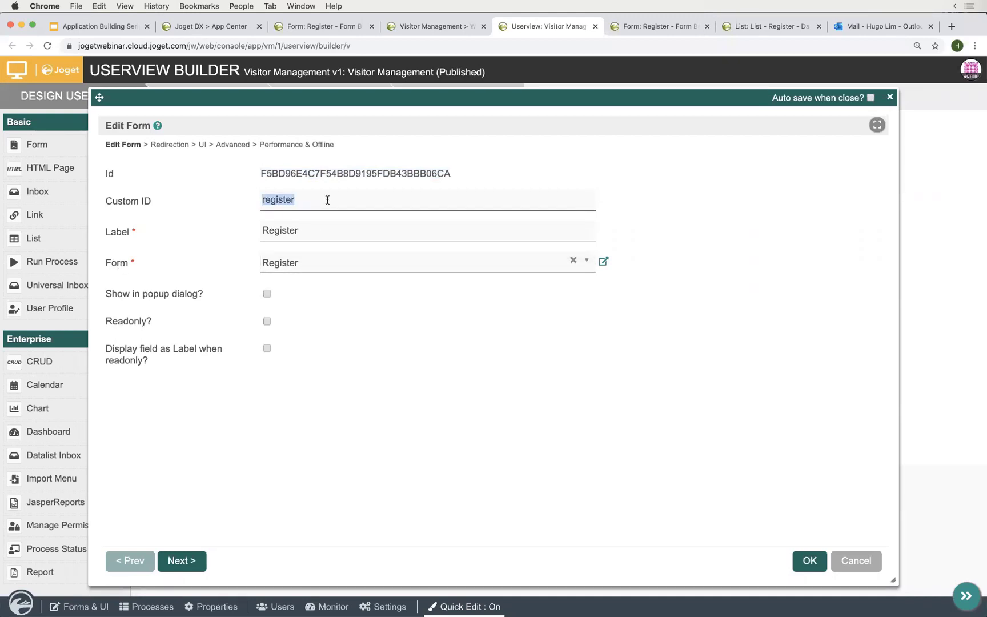
pyautogui.click(327, 200)
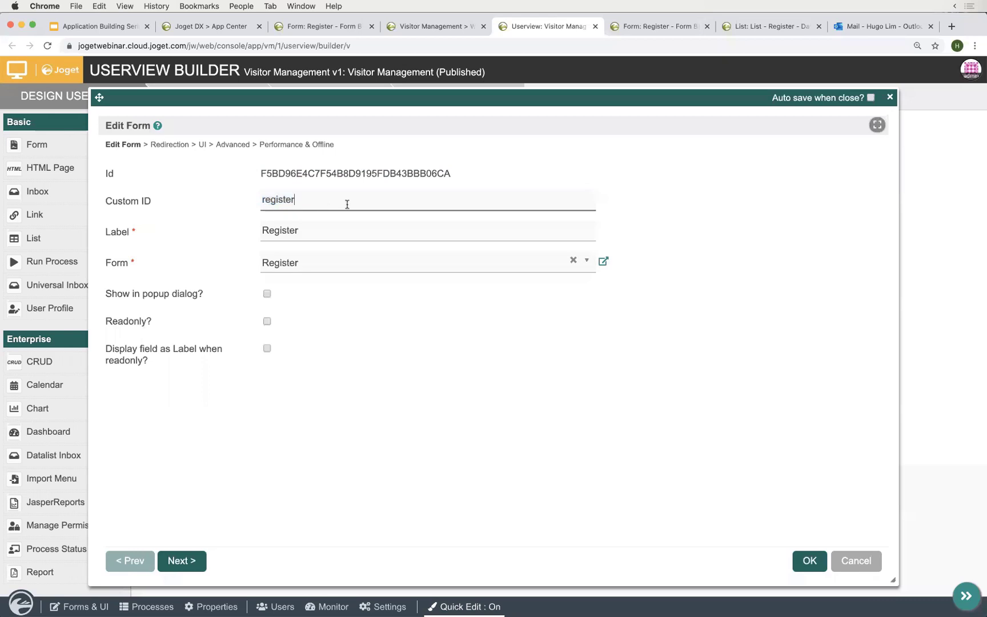
pyautogui.click(803, 561)
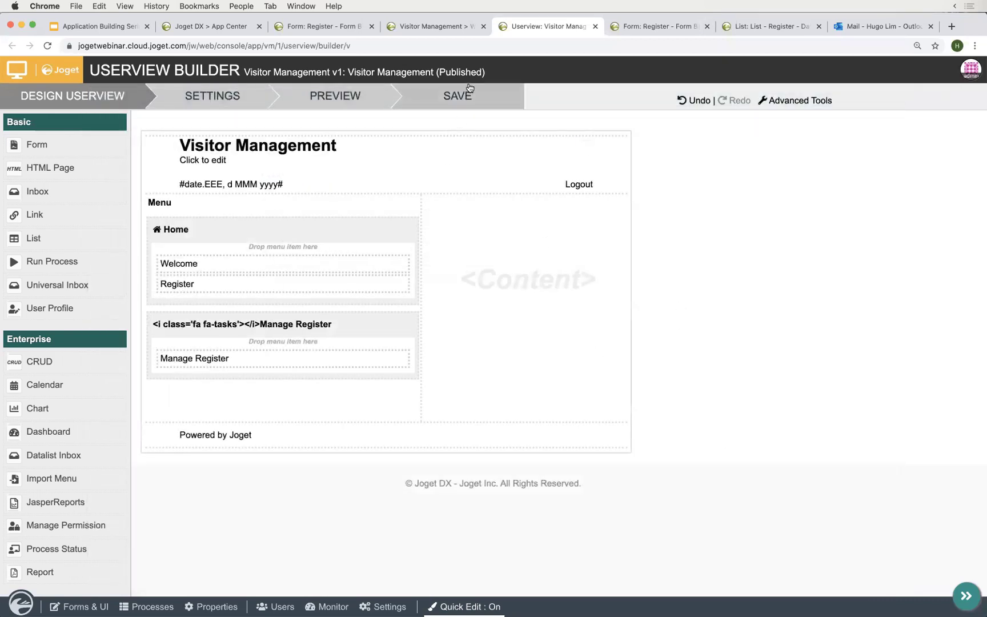
pyautogui.click(461, 99)
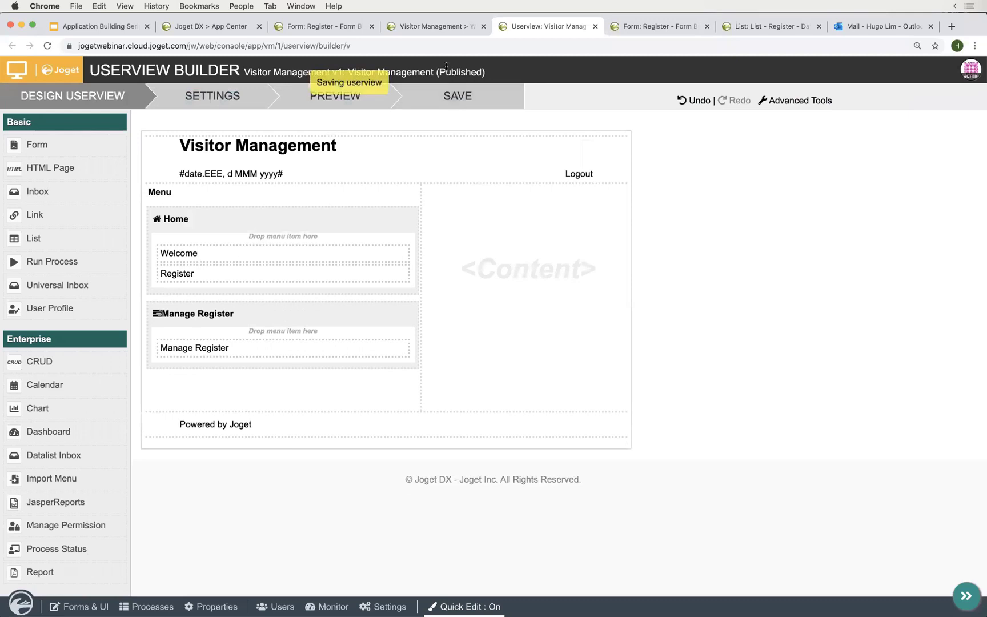
# - Reload the running app and view the new Register page with its Name and Contact fields
pyautogui.click(432, 27)
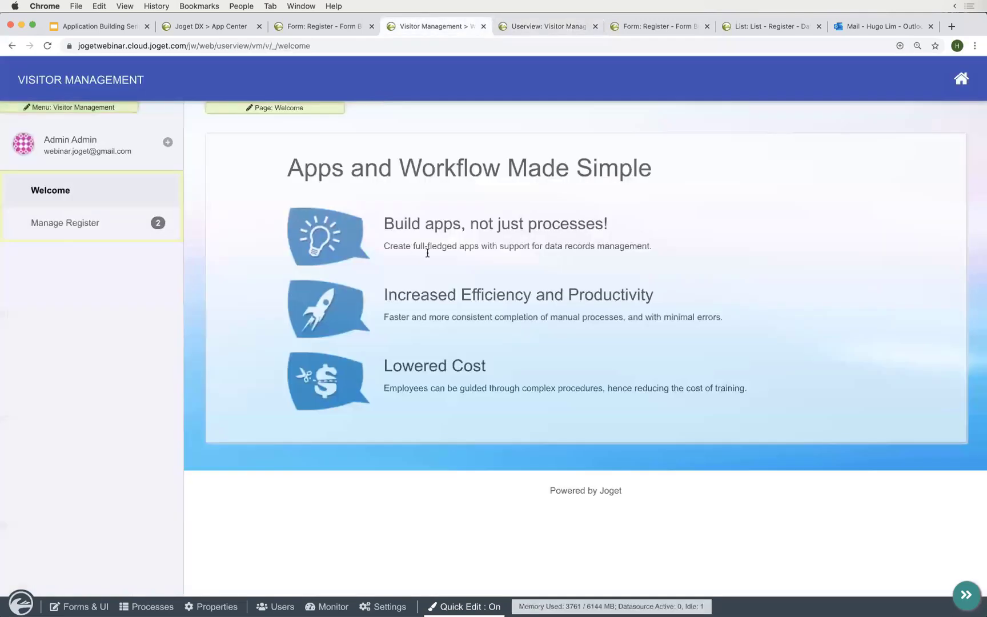
pyautogui.scroll(-1, 397, 390)
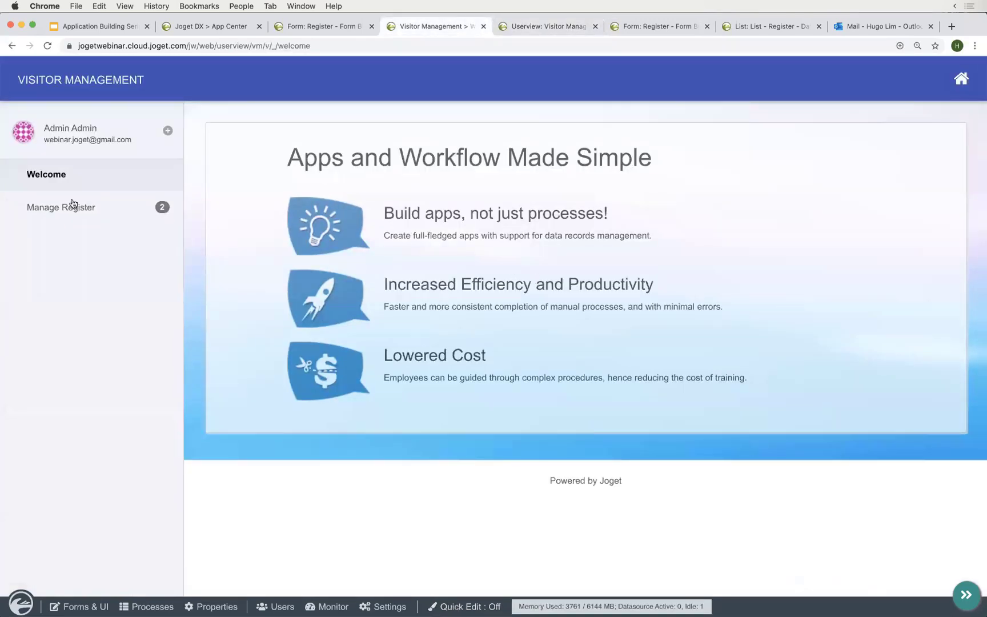
pyautogui.click(77, 81)
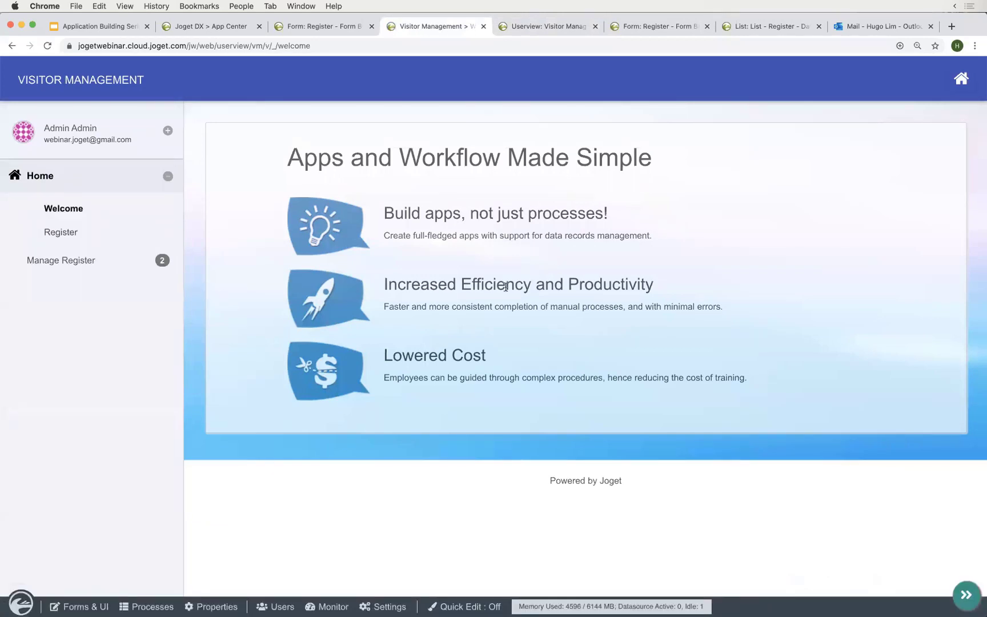
pyautogui.click(69, 236)
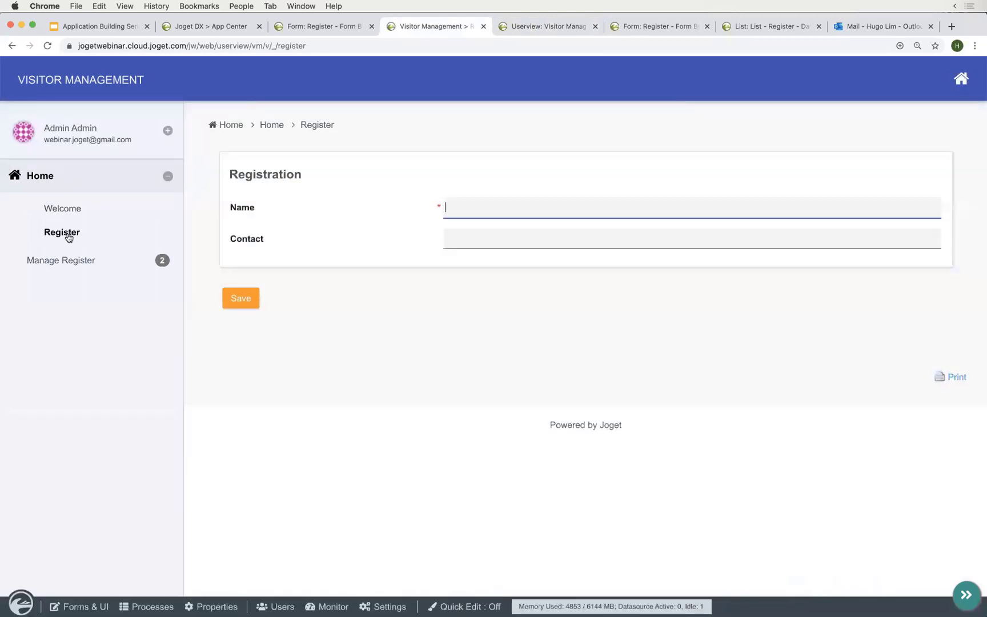
pyautogui.click(496, 240)
pyautogui.click(514, 203)
pyautogui.click(476, 306)
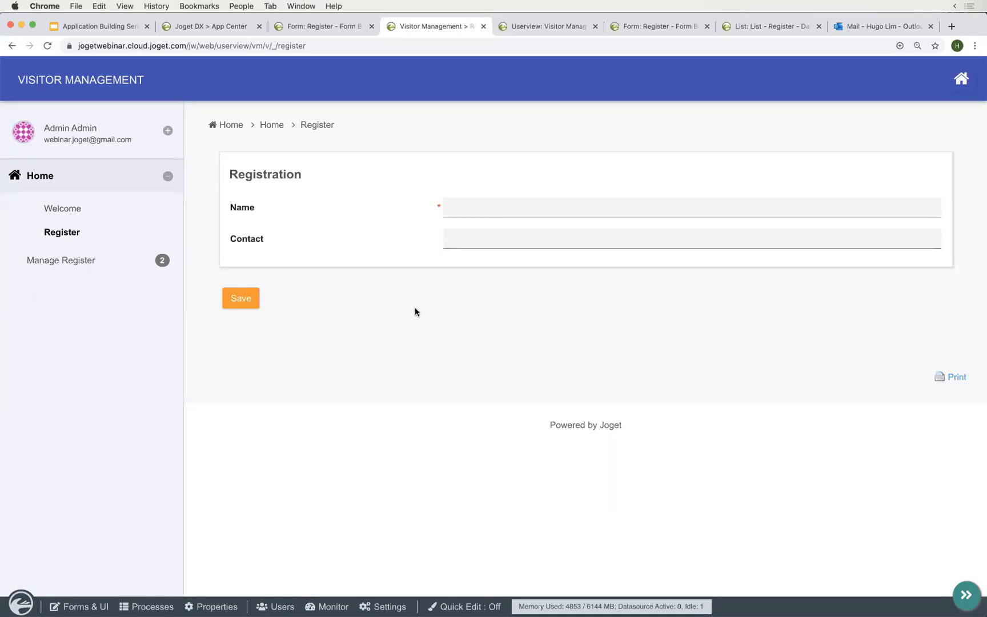
# - Toggle Quick Edit mode and close the userview design tab
pyautogui.click(463, 608)
pyautogui.click(463, 607)
pyautogui.click(465, 608)
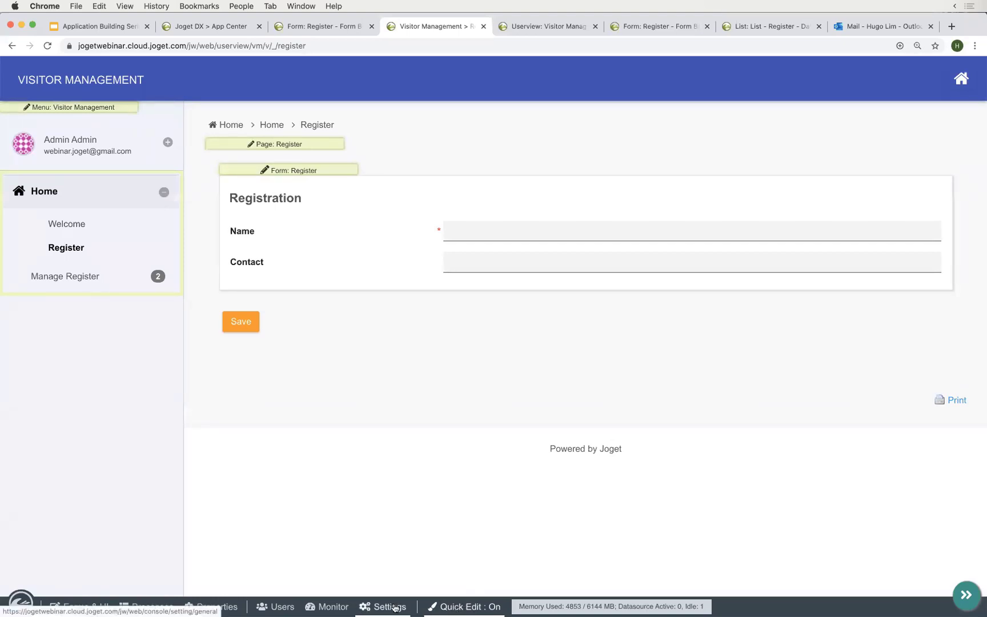
pyautogui.click(464, 608)
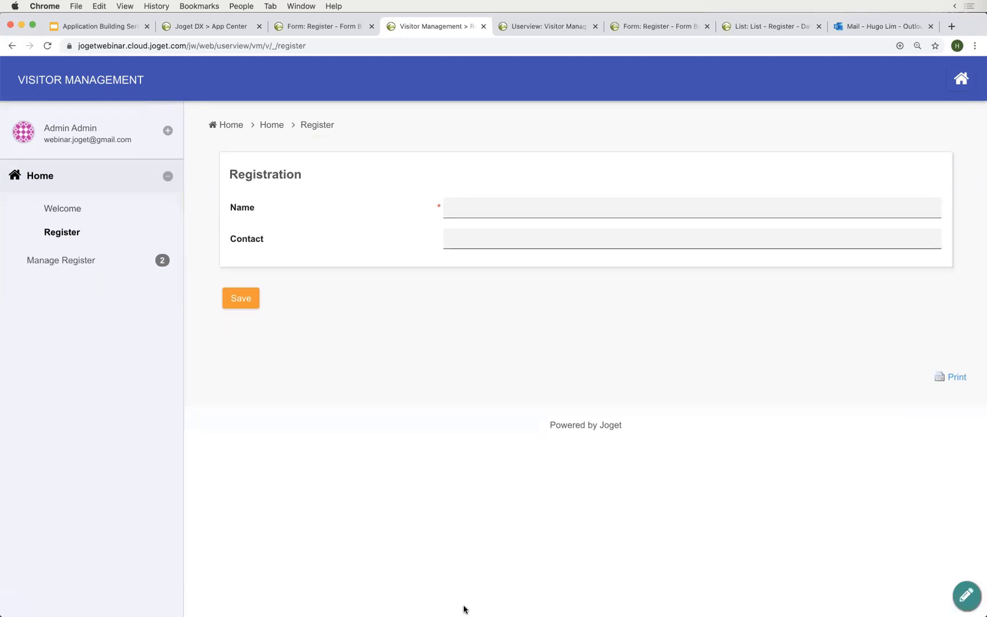
pyautogui.click(464, 607)
pyautogui.click(464, 606)
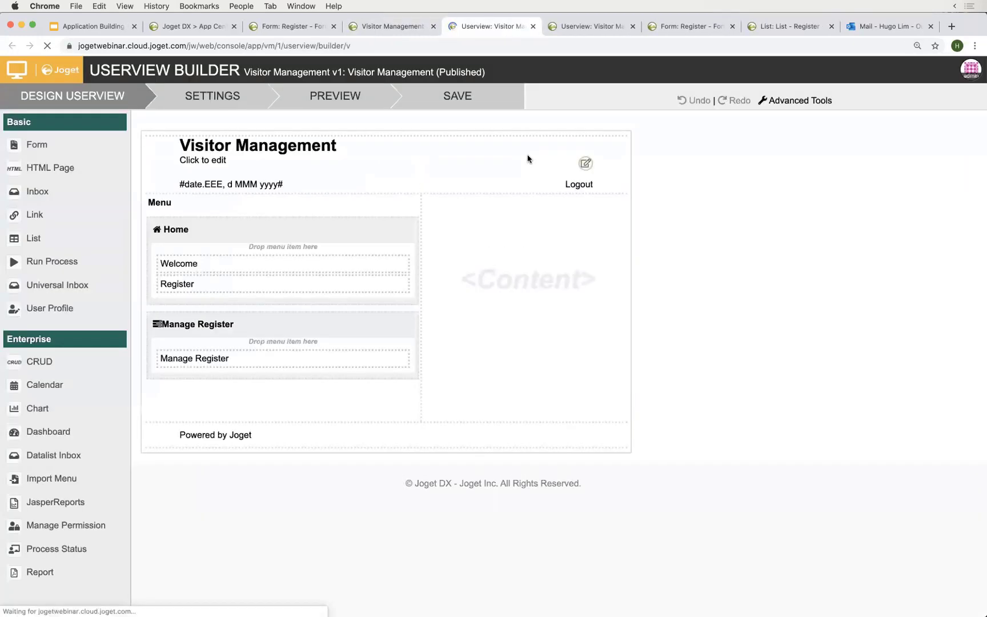
pyautogui.click(533, 26)
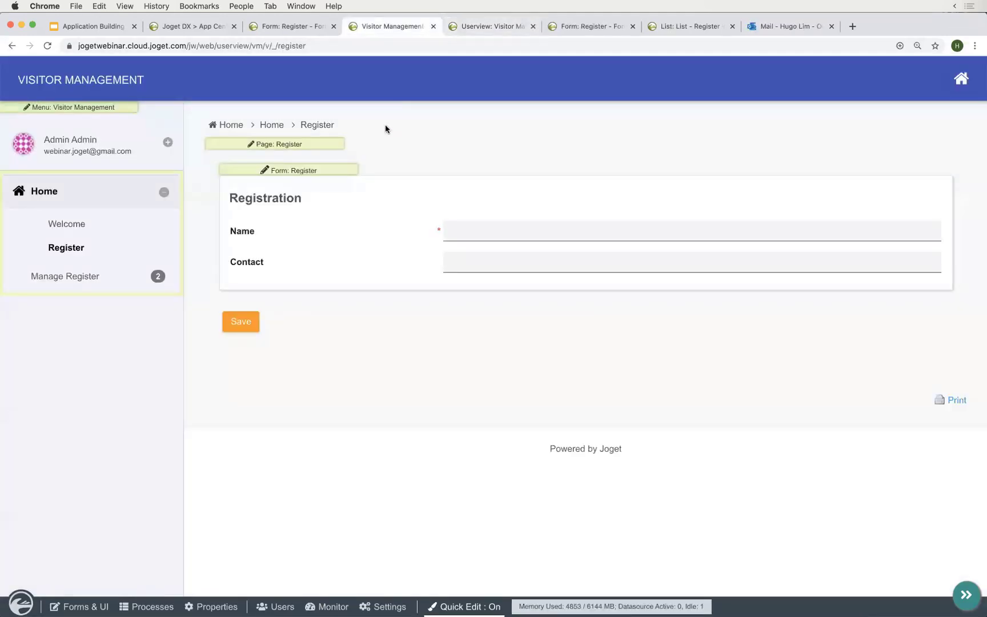
# - Copy the Register page's web address from the address bar
pyautogui.click(349, 45)
pyautogui.rightClick(276, 48)
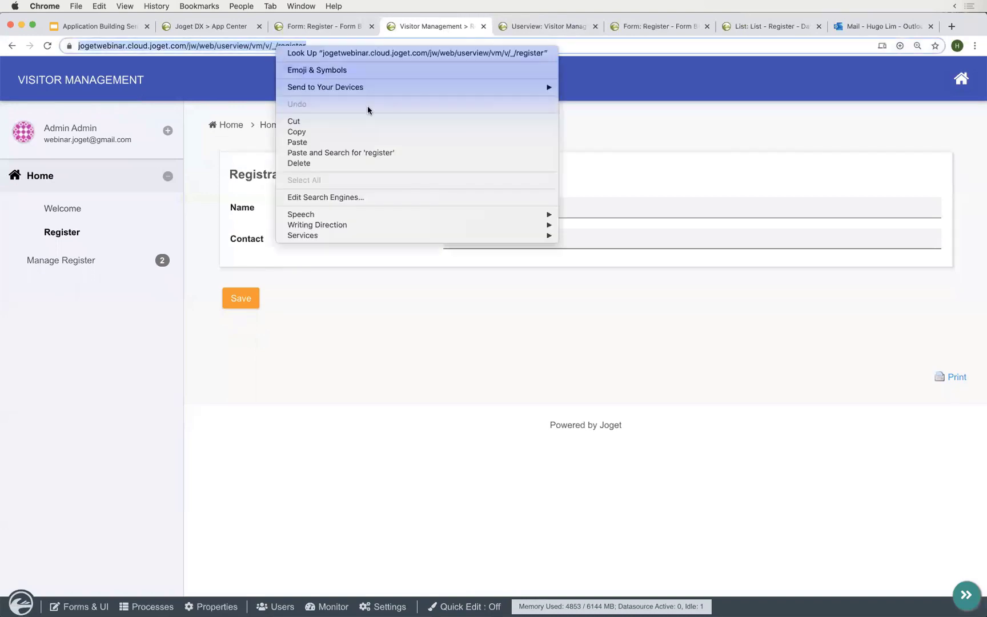
pyautogui.click(324, 133)
pyautogui.click(511, 289)
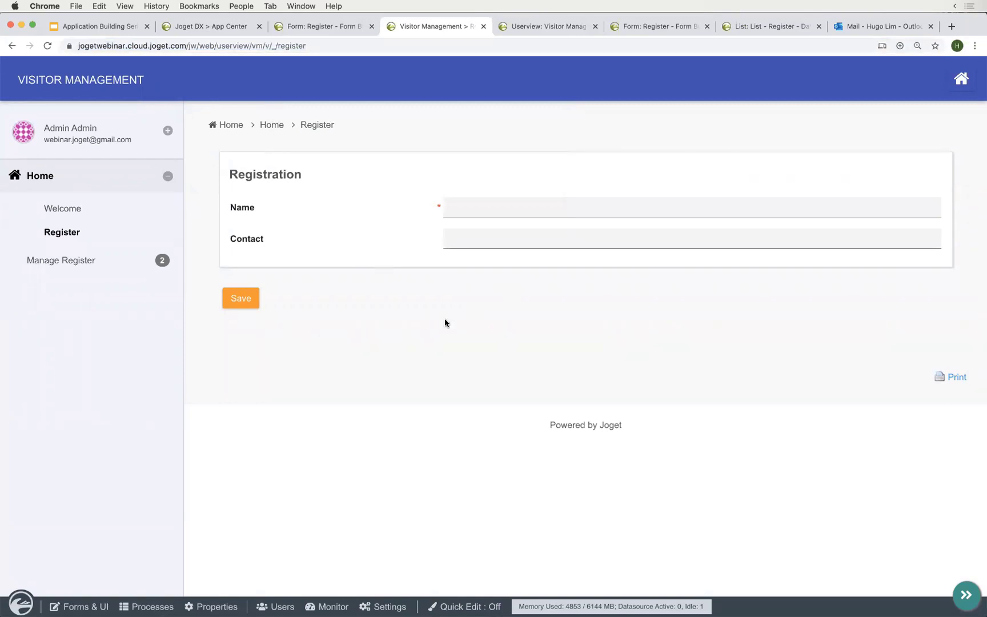
# - Create a report with ID info and name Info, then place a Text element in its Body
pyautogui.click(72, 607)
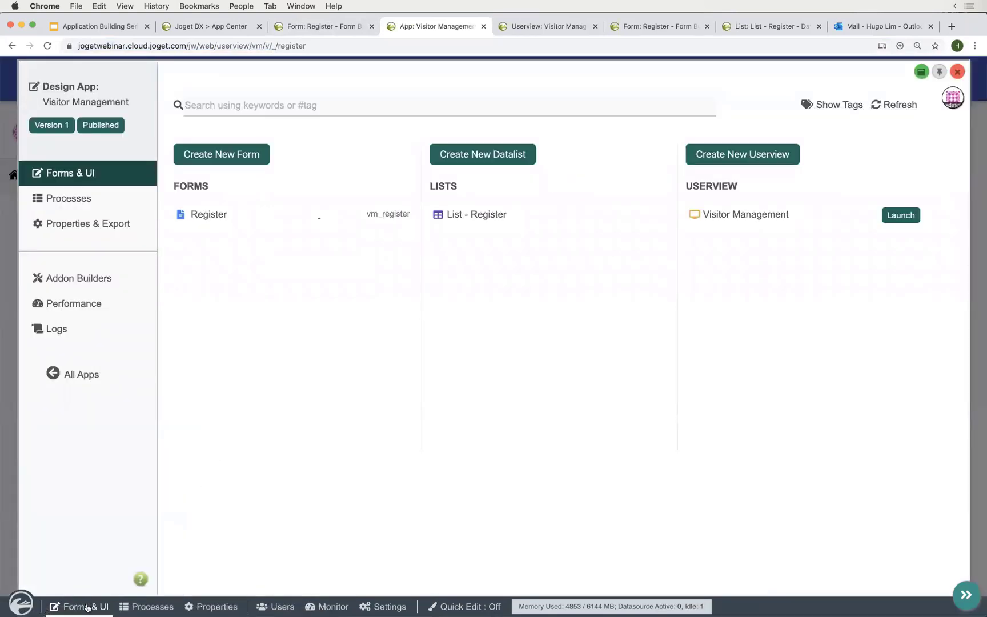
pyautogui.click(117, 278)
pyautogui.click(241, 157)
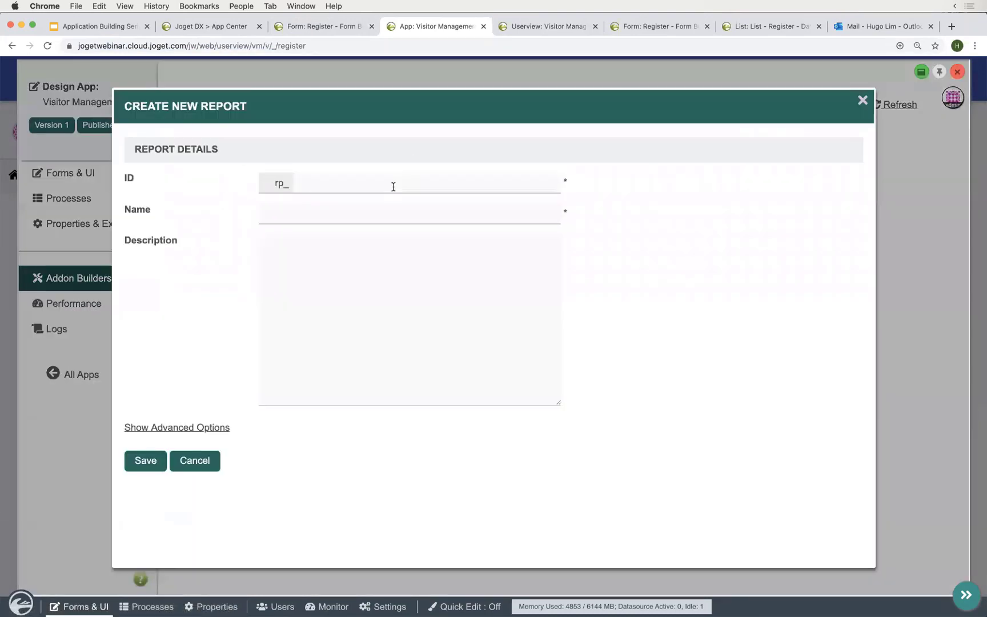
pyautogui.click(393, 187)
pyautogui.press('Tab')
pyautogui.write('Info')
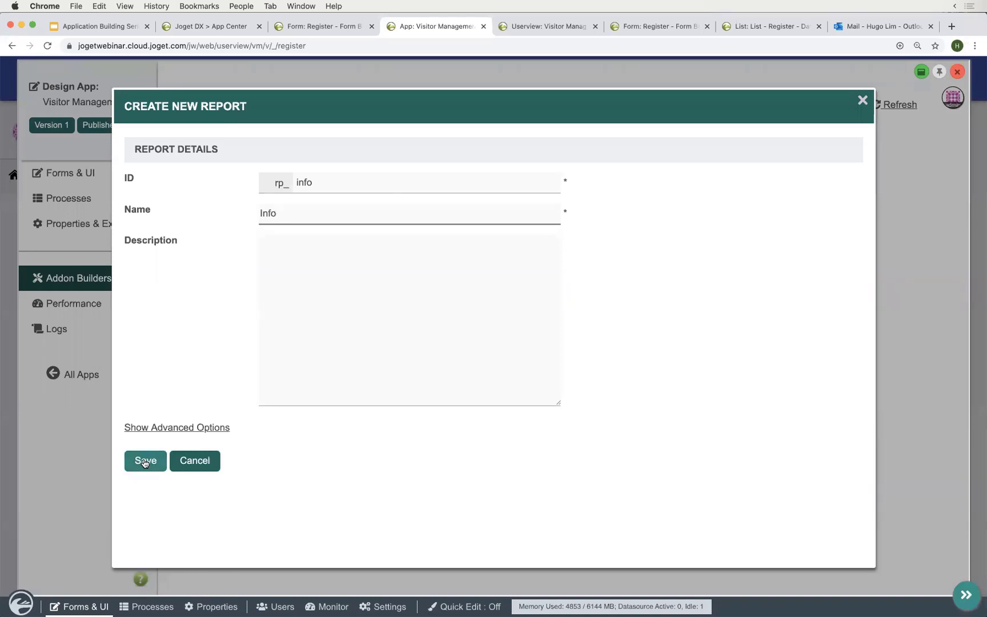
pyautogui.click(144, 463)
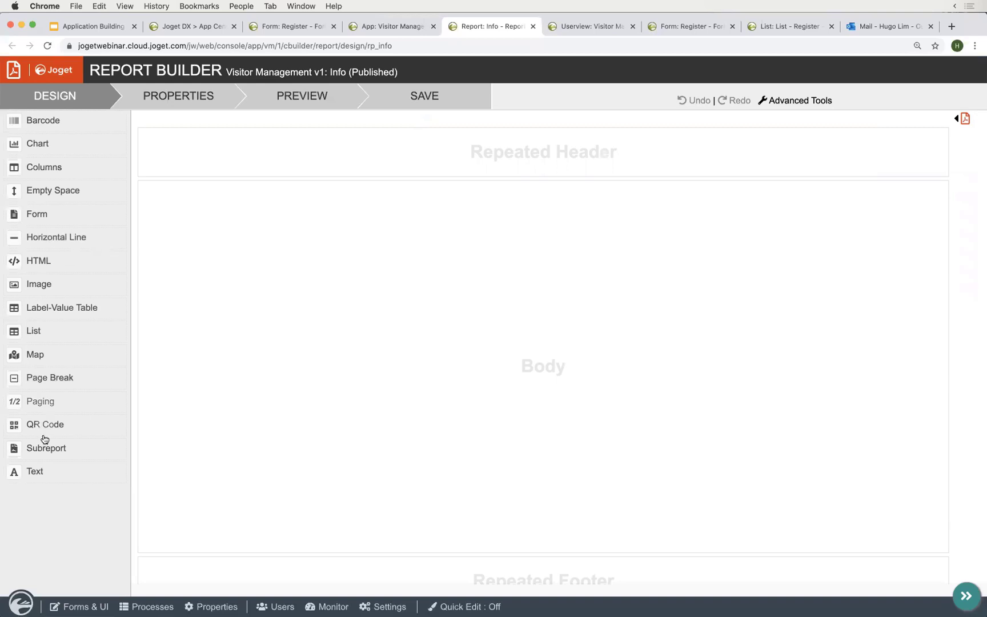
pyautogui.moveTo(41, 474); pyautogui.dragTo(507, 201)
# - Set the text to 'Store Name', 40px, centred, and add a QR Code element below it
pyautogui.click(531, 200)
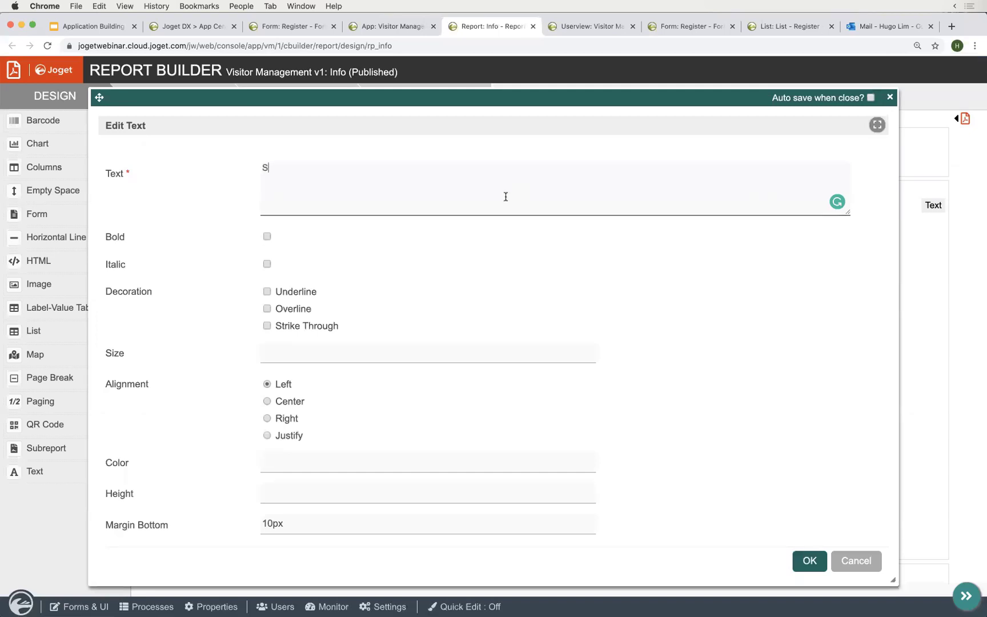
pyautogui.write('Store Name')
pyautogui.click(352, 354)
pyautogui.write('5')
pyautogui.press('BackSpace')
pyautogui.write('40px')
pyautogui.click(286, 401)
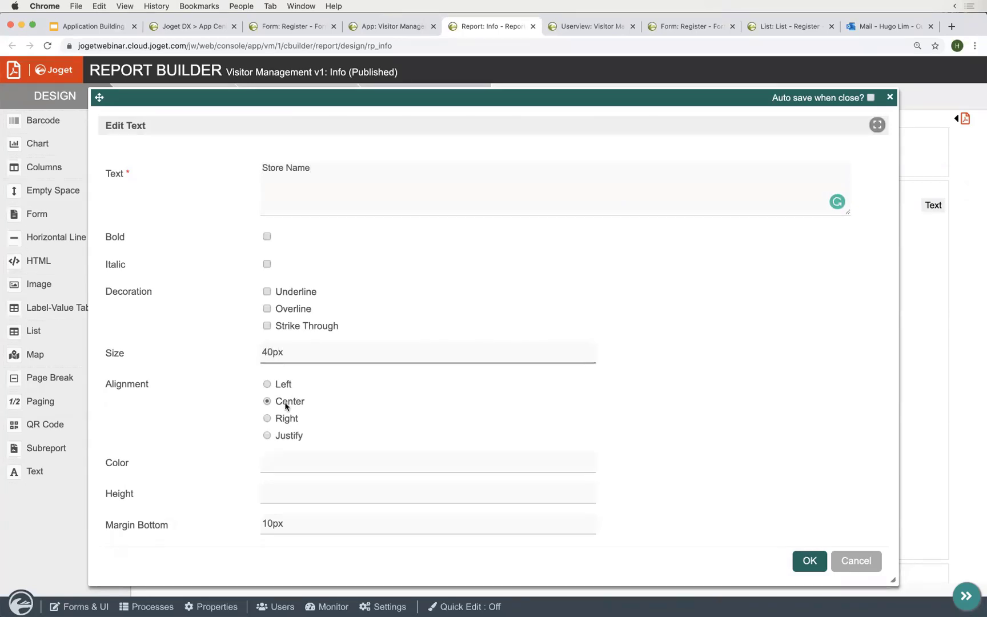
pyautogui.click(810, 560)
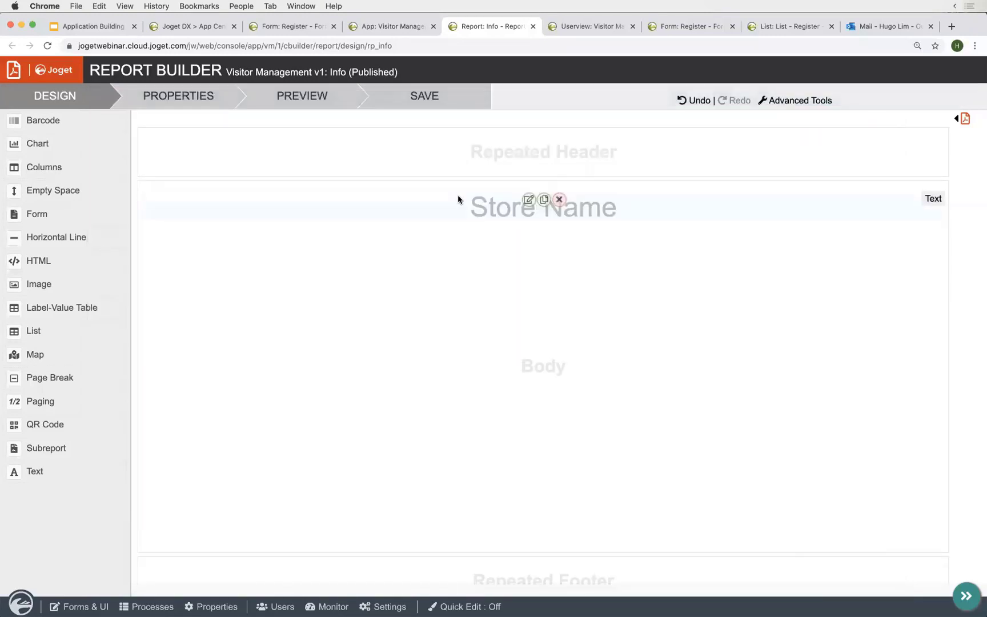
pyautogui.moveTo(53, 430); pyautogui.dragTo(598, 249)
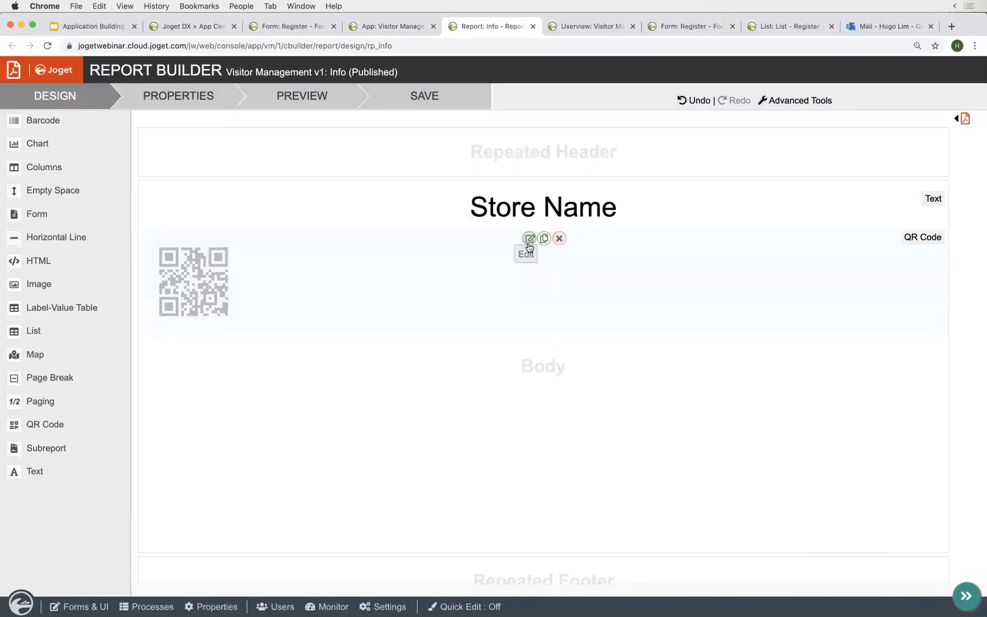
# - Point the QR code at the pasted Register page URL, 200px high and centred
pyautogui.click(528, 239)
pyautogui.tripleClick(412, 200)
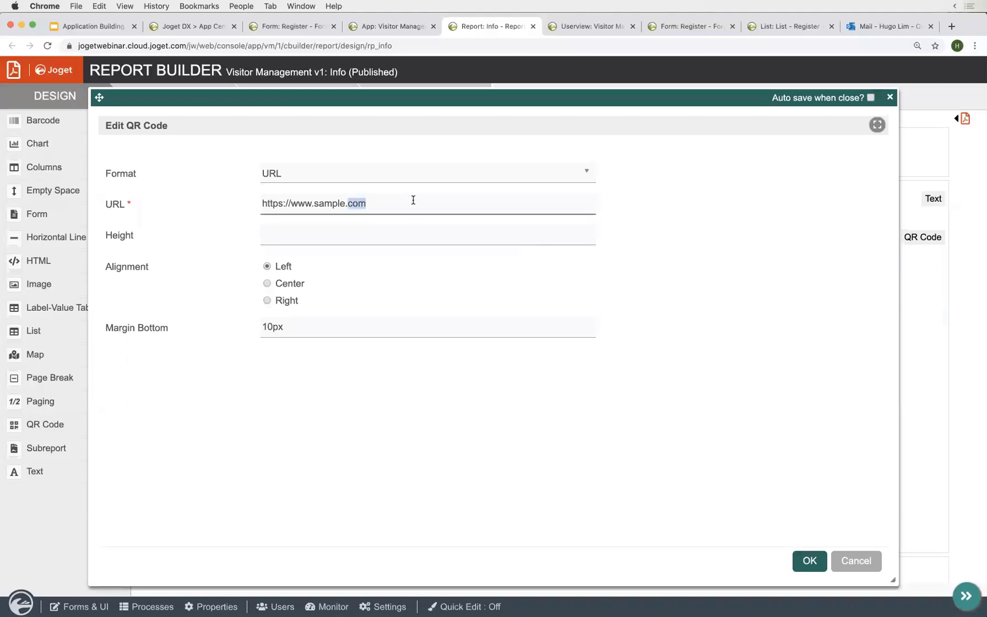
pyautogui.press('super+v')
pyautogui.click(444, 236)
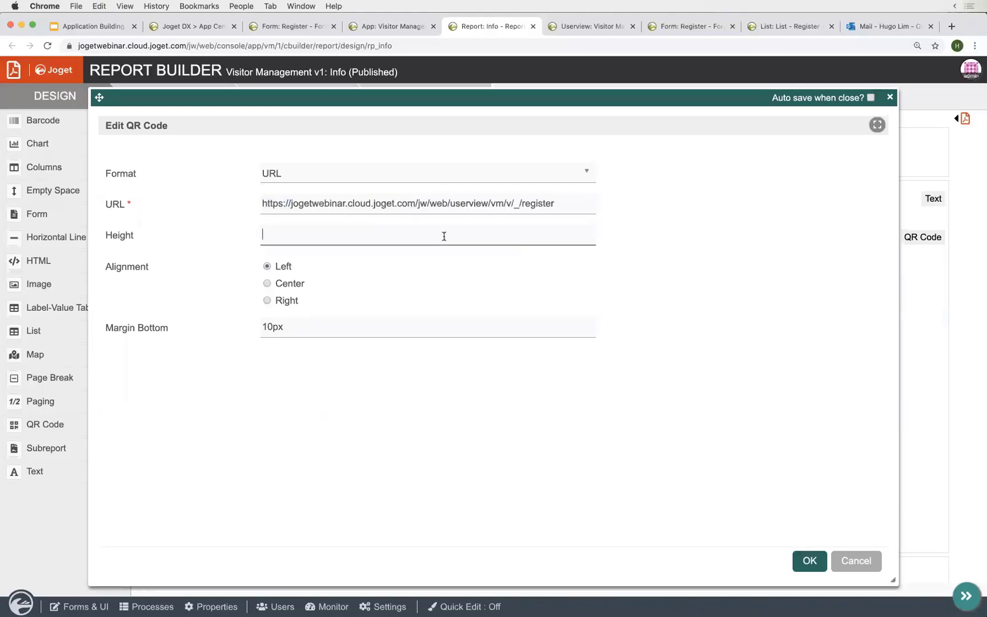
pyautogui.write('200px')
pyautogui.click(267, 283)
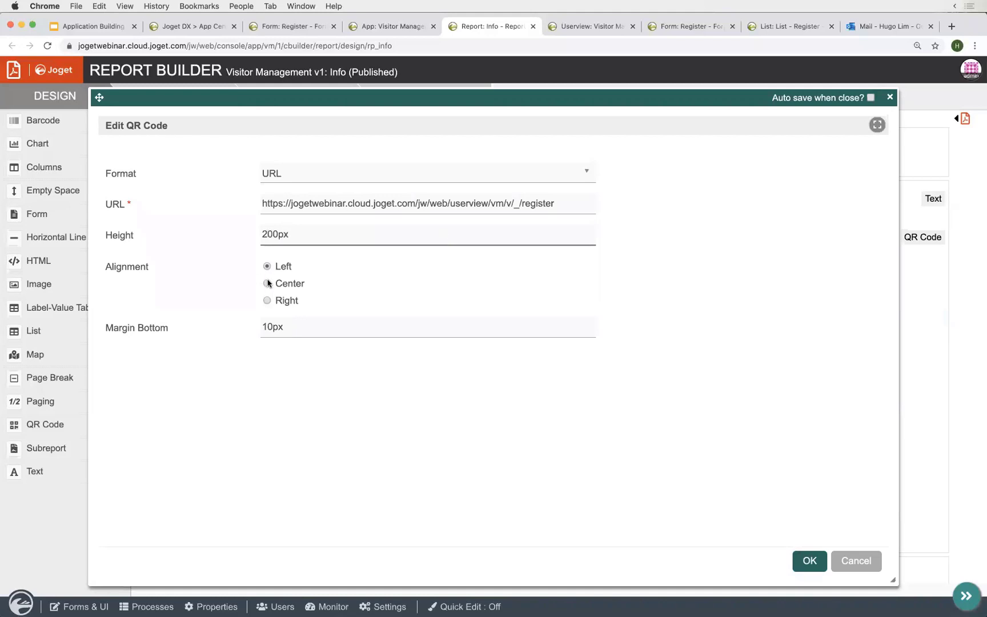
pyautogui.click(806, 561)
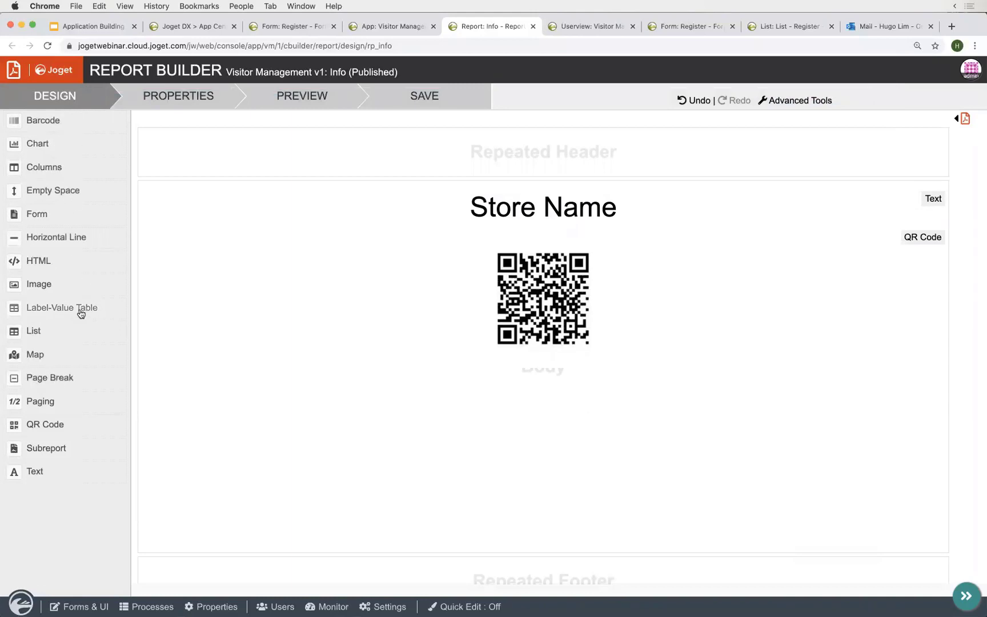
# - Save the Info report, check its PDF preview, then return to the report designer
pyautogui.moveTo(570, 296)
pyautogui.moveTo(558, 207)
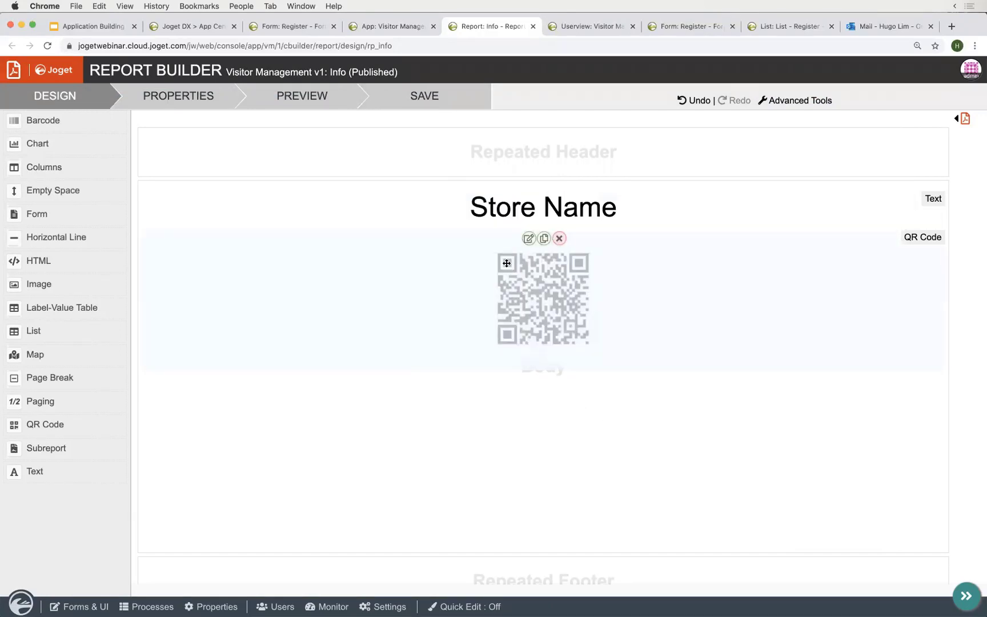
pyautogui.click(446, 89)
pyautogui.click(966, 119)
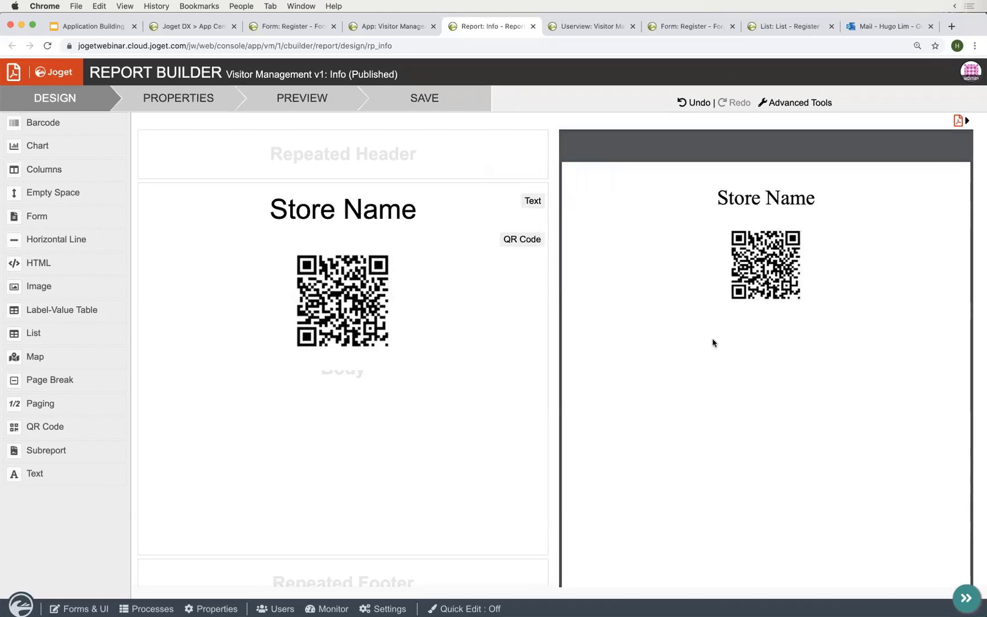
pyautogui.scroll(-3, 713, 343)
pyautogui.scroll(3, 713, 343)
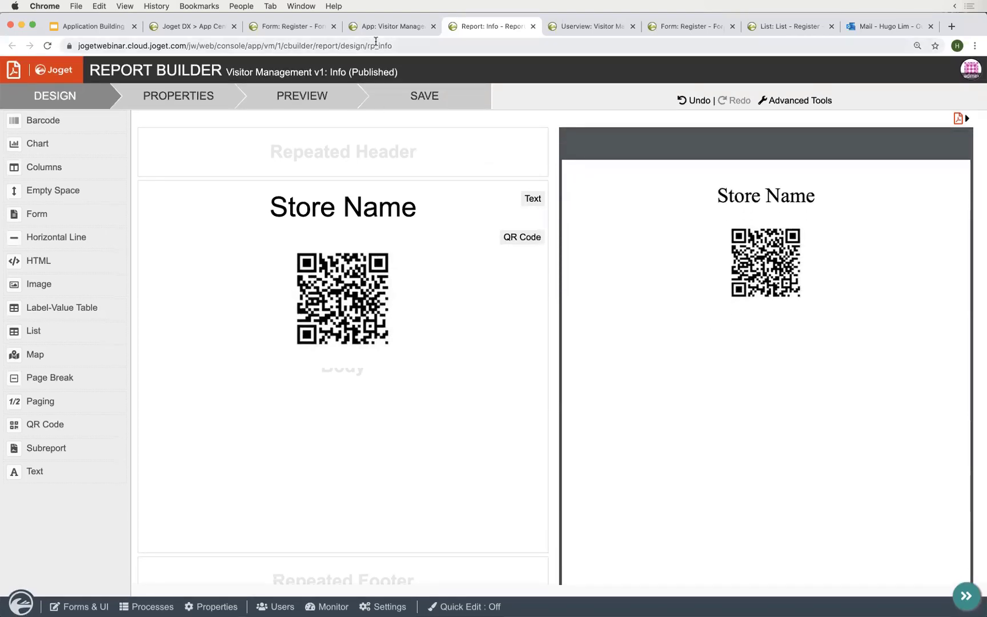
pyautogui.click(391, 27)
pyautogui.click(474, 27)
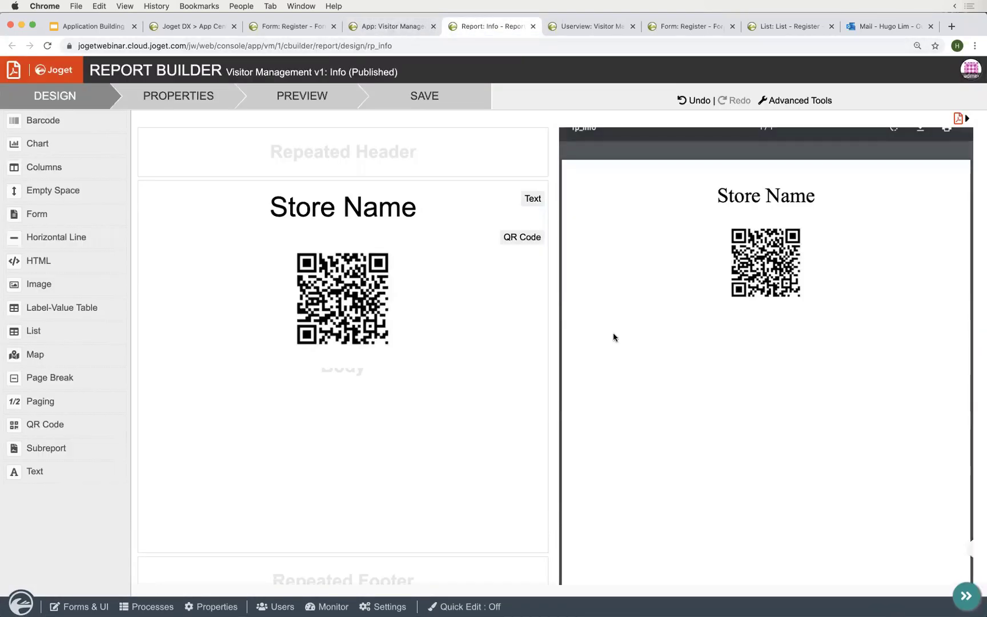
# - Drop a Report item into Manage Register, link it to the Info report, and save the userview
pyautogui.click(595, 26)
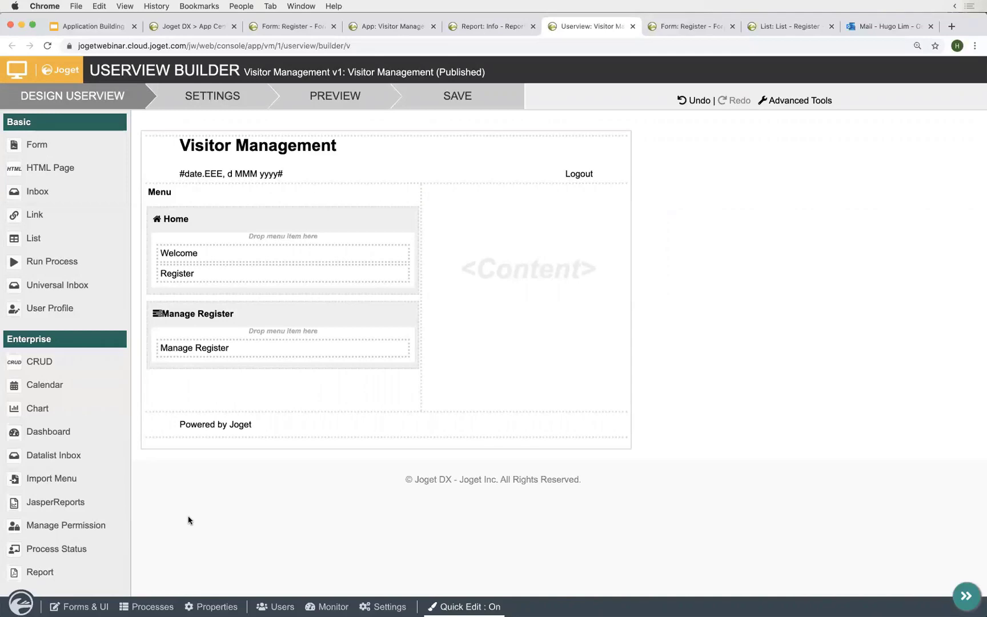
pyautogui.scroll(-2, 69, 489)
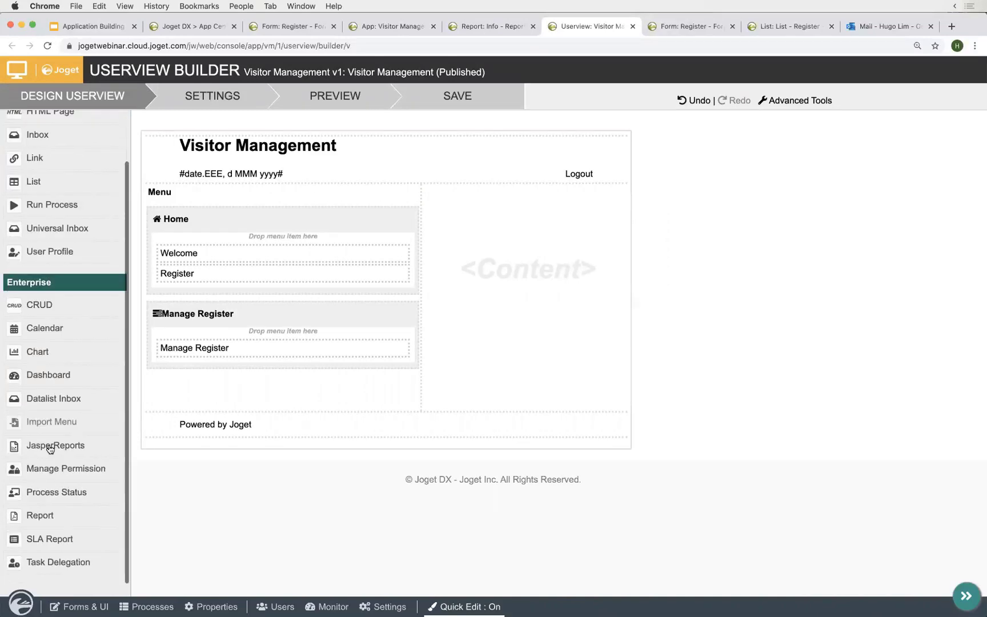
pyautogui.scroll(2, 50, 334)
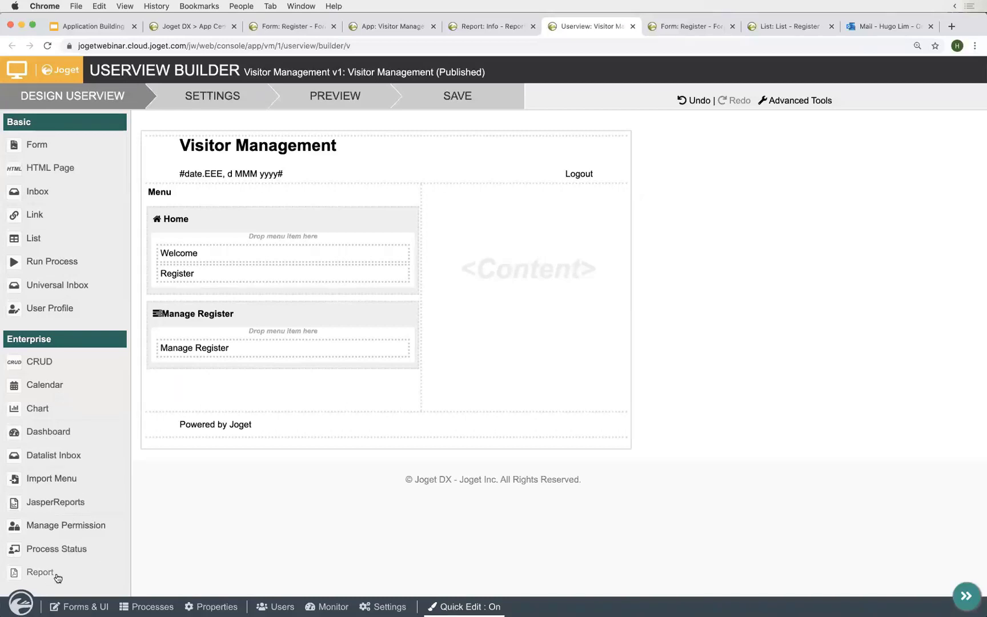
pyautogui.moveTo(51, 575); pyautogui.dragTo(244, 389)
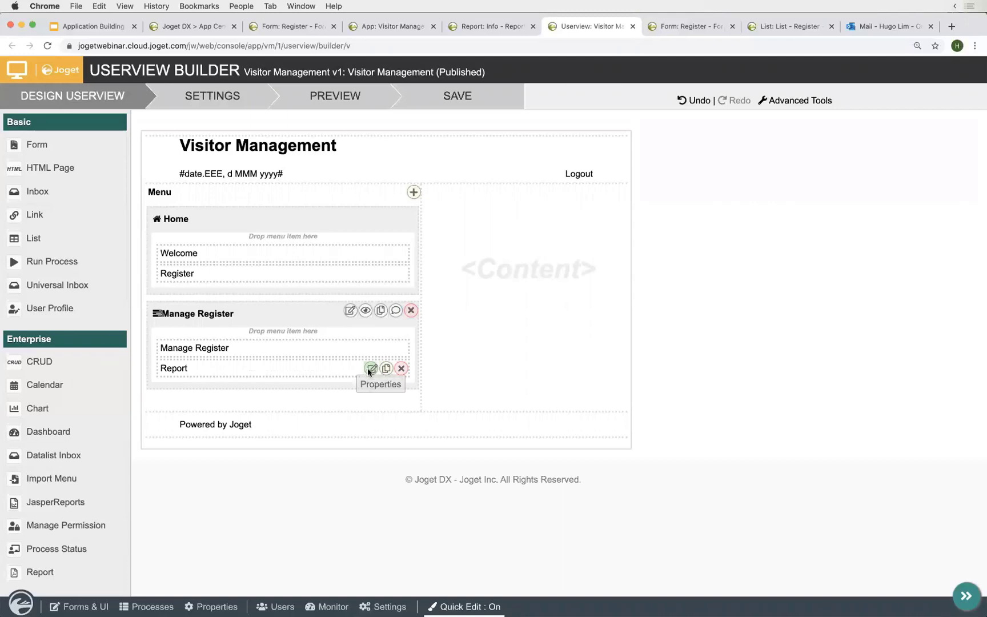
pyautogui.click(370, 369)
pyautogui.click(329, 264)
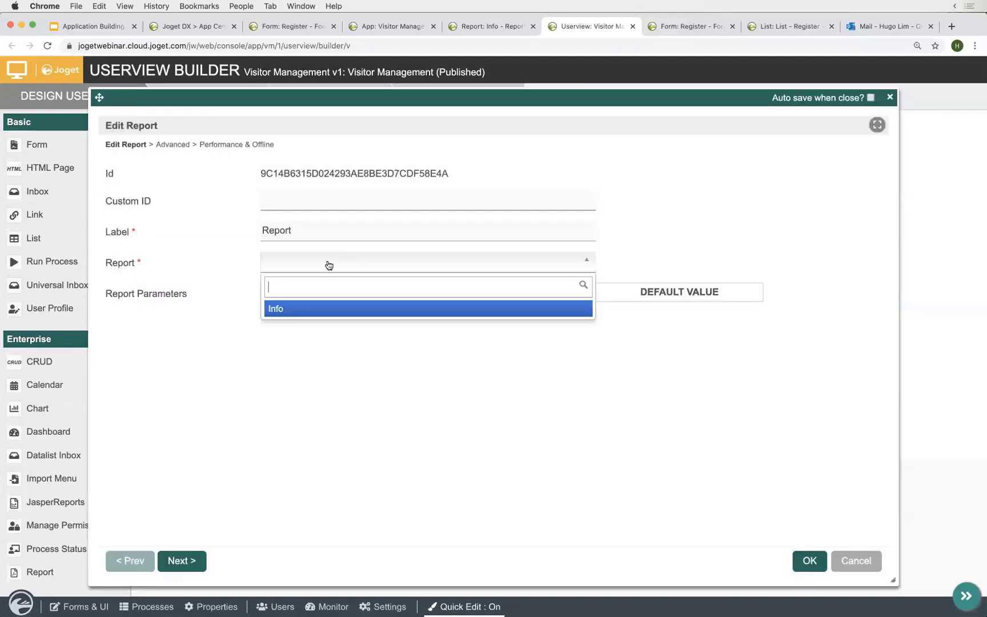
pyautogui.click(287, 310)
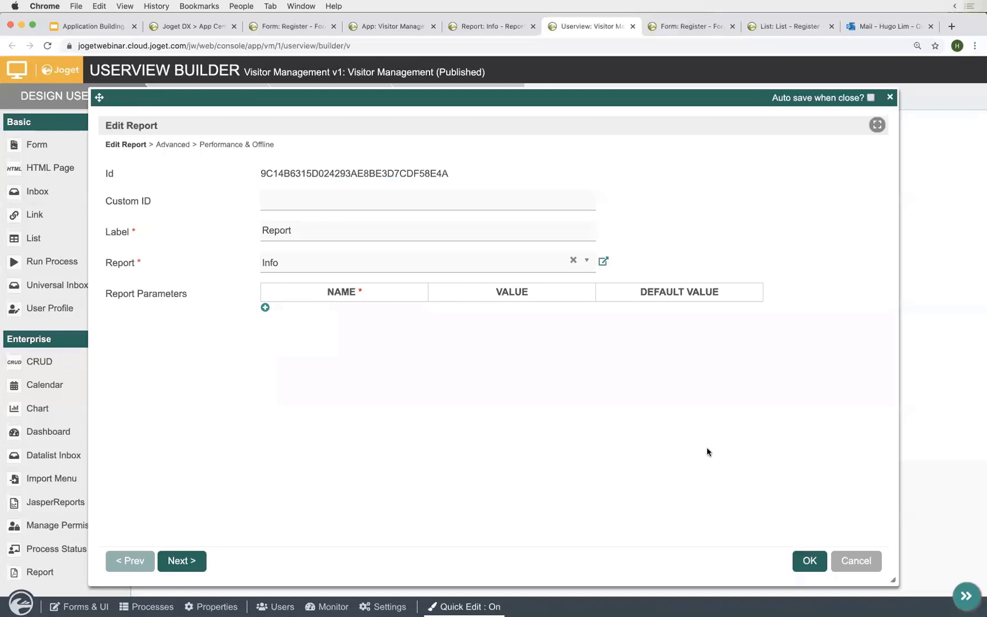
pyautogui.click(810, 561)
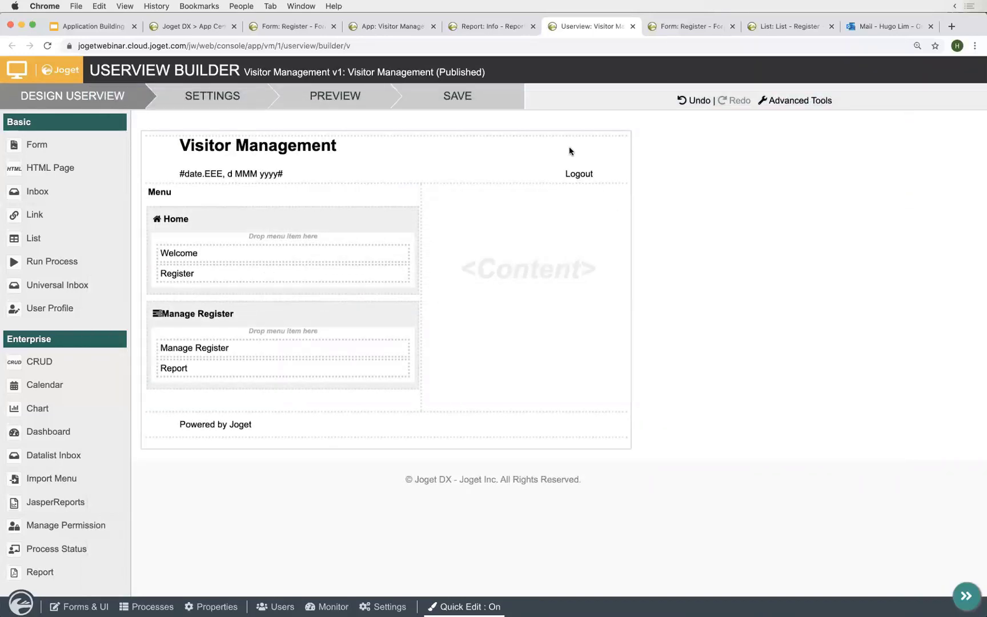
pyautogui.click(478, 92)
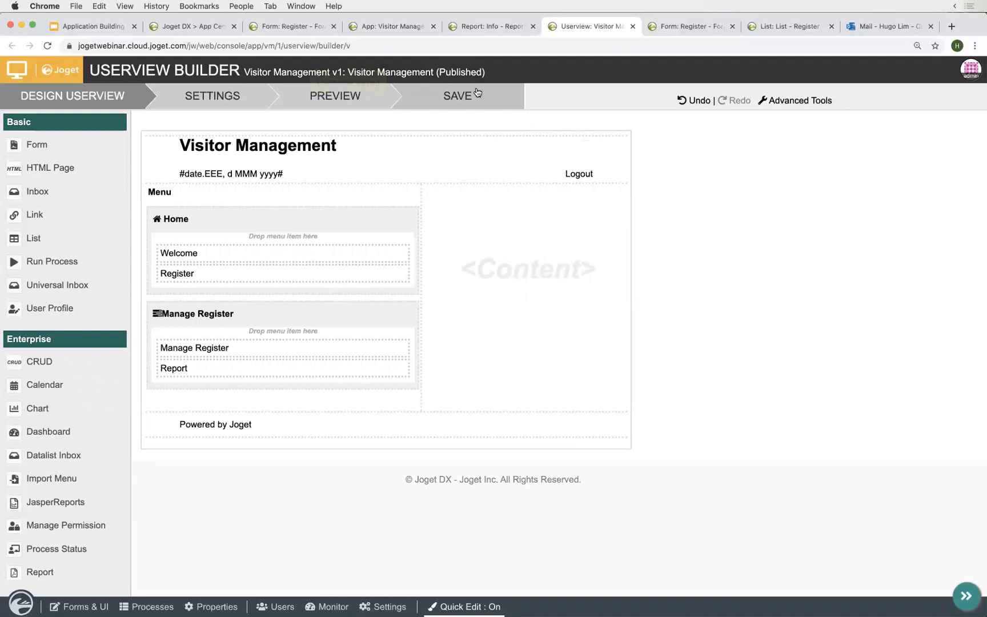
# - Return to the Visitor Management app's welcome page with the Design App panel closed
pyautogui.click(486, 30)
pyautogui.click(387, 27)
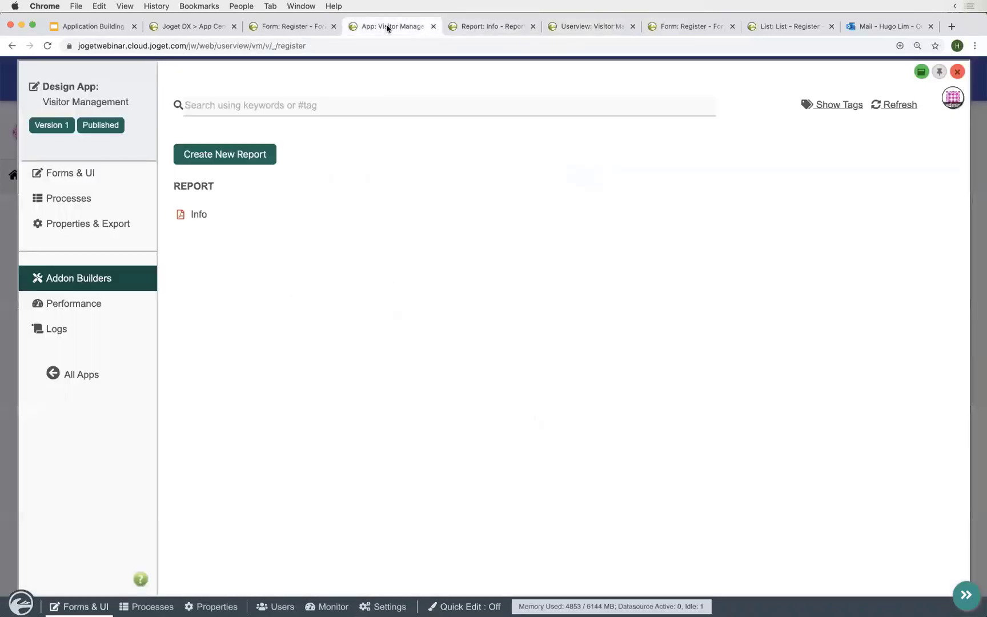
pyautogui.click(15, 263)
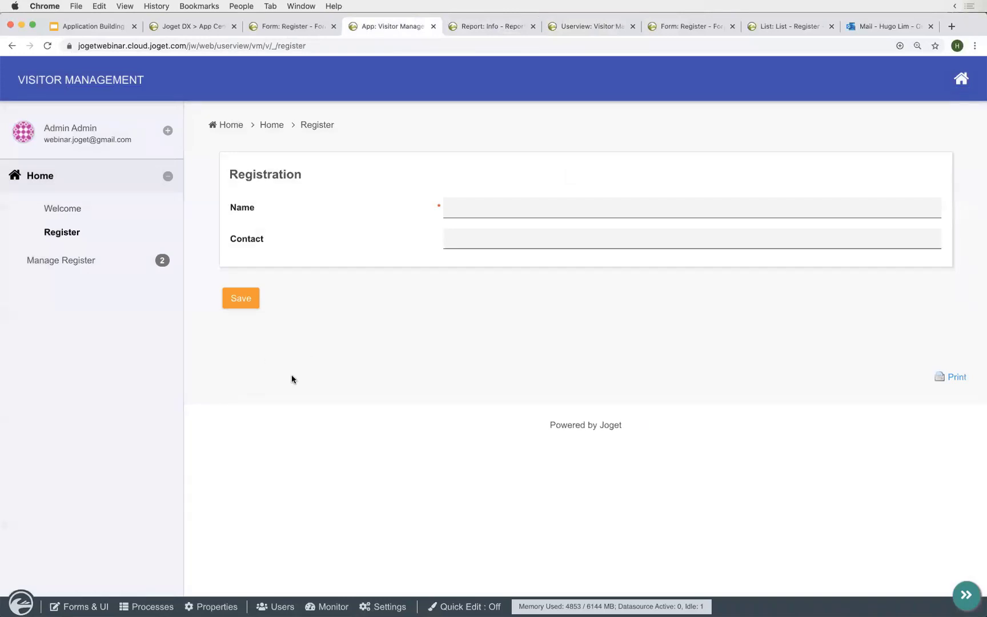
pyautogui.click(110, 80)
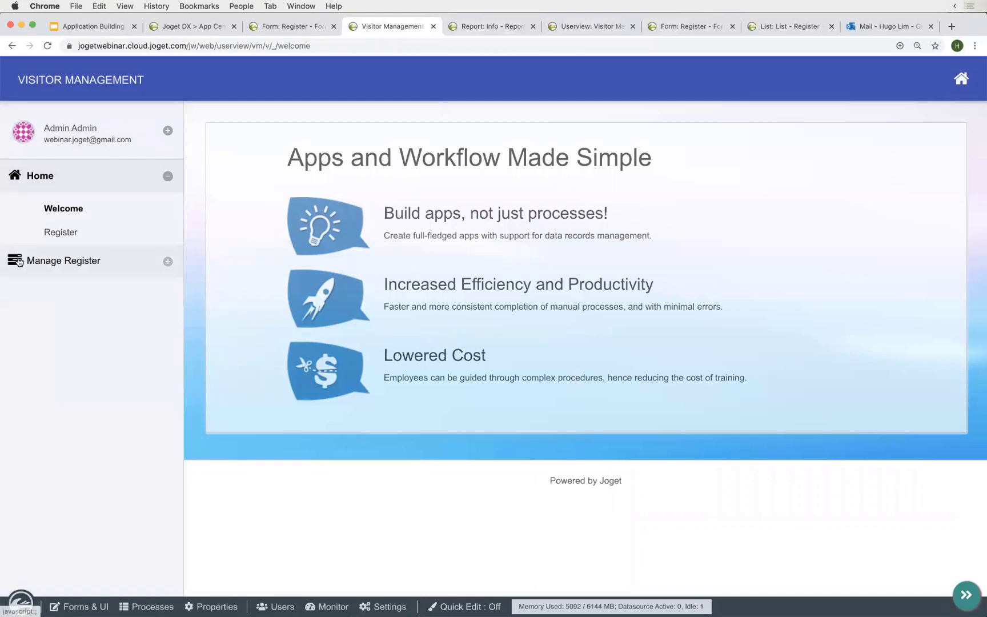
# - Open the Manage Register Report page showing the Store Name QR code and download it as Info.pdf
pyautogui.click(19, 262)
pyautogui.click(66, 317)
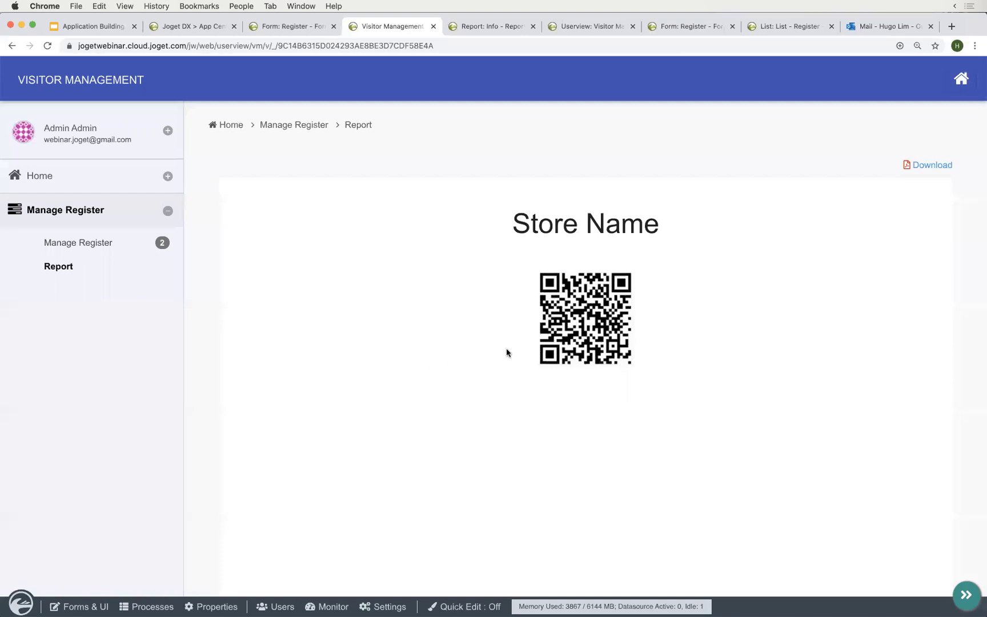
pyautogui.scroll(-5, 506, 353)
pyautogui.scroll(5, 506, 352)
pyautogui.click(937, 166)
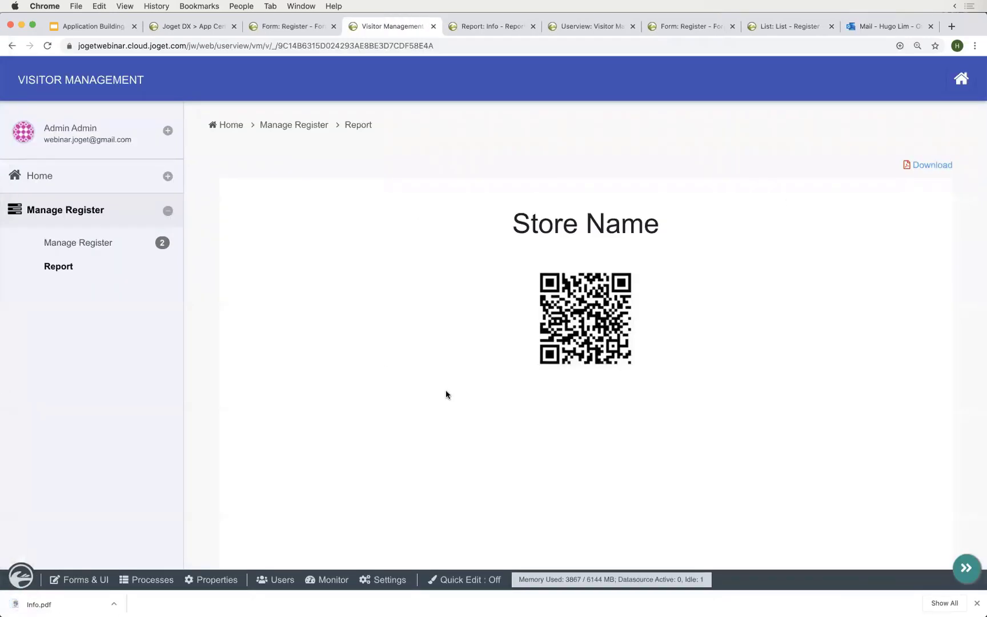
pyautogui.hotkey('ctrl', 'alt', 'Left')
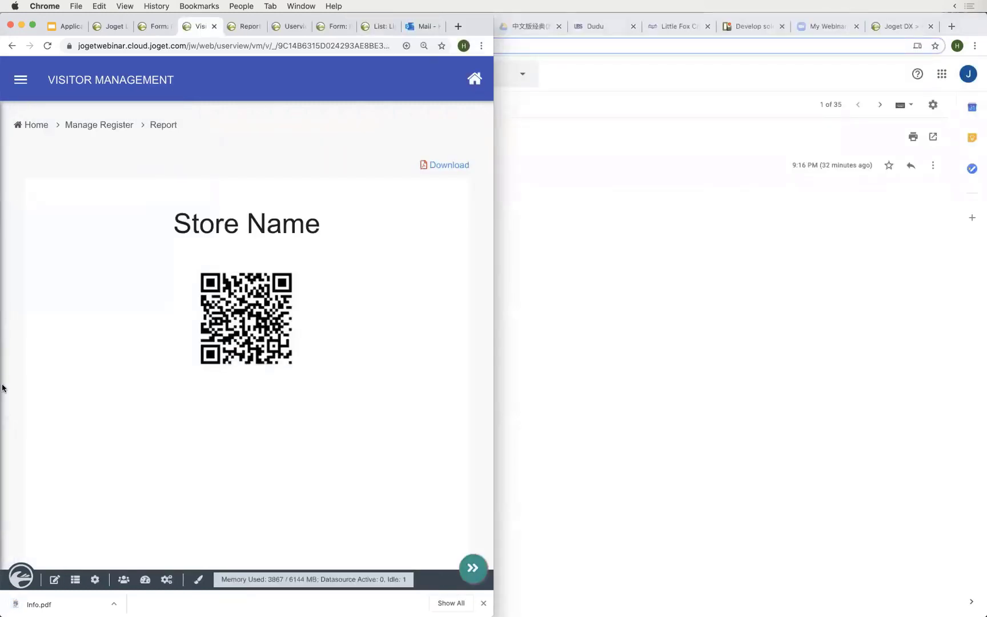
# - Mirror the phone's Visitor Management app in scrcpy, then maximize the browser on the Report page
pyautogui.moveTo(492, 287); pyautogui.dragTo(649, 300)
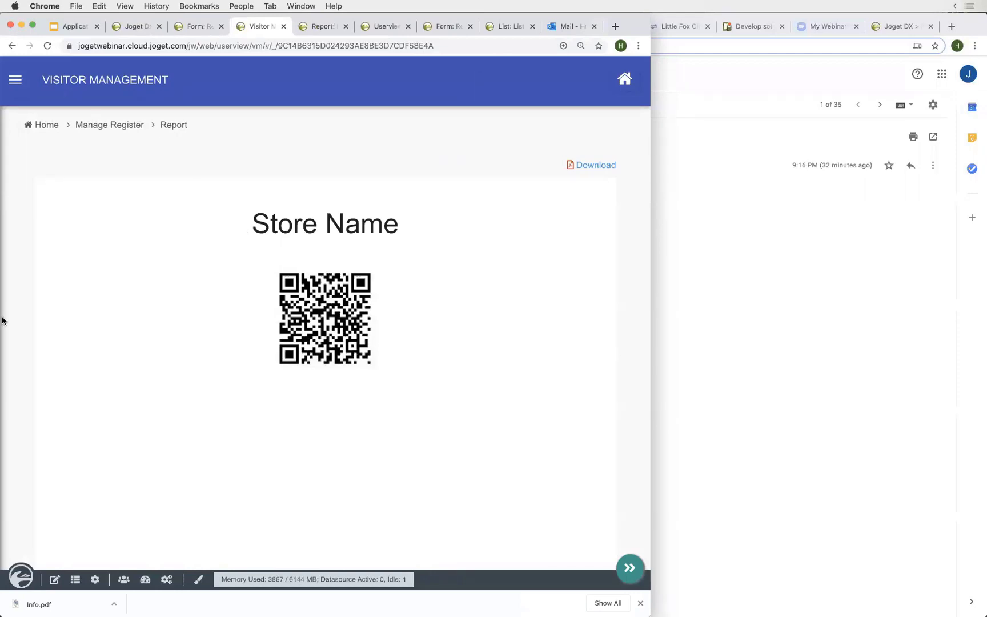
pyautogui.moveTo(1, 320)
pyautogui.click(22, 513)
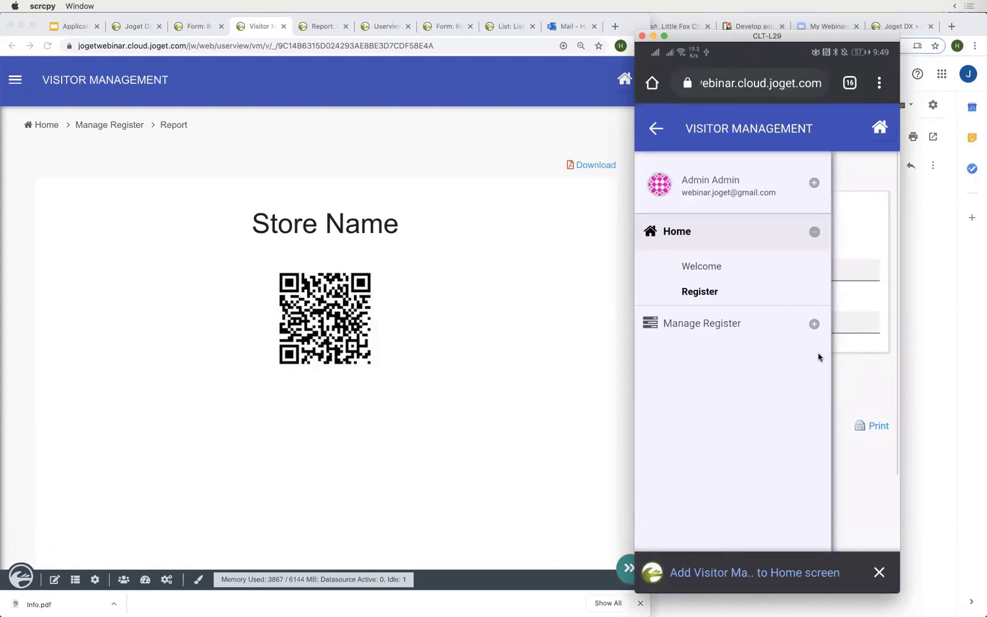
pyautogui.click(526, 321)
pyautogui.doubleClick(650, 297)
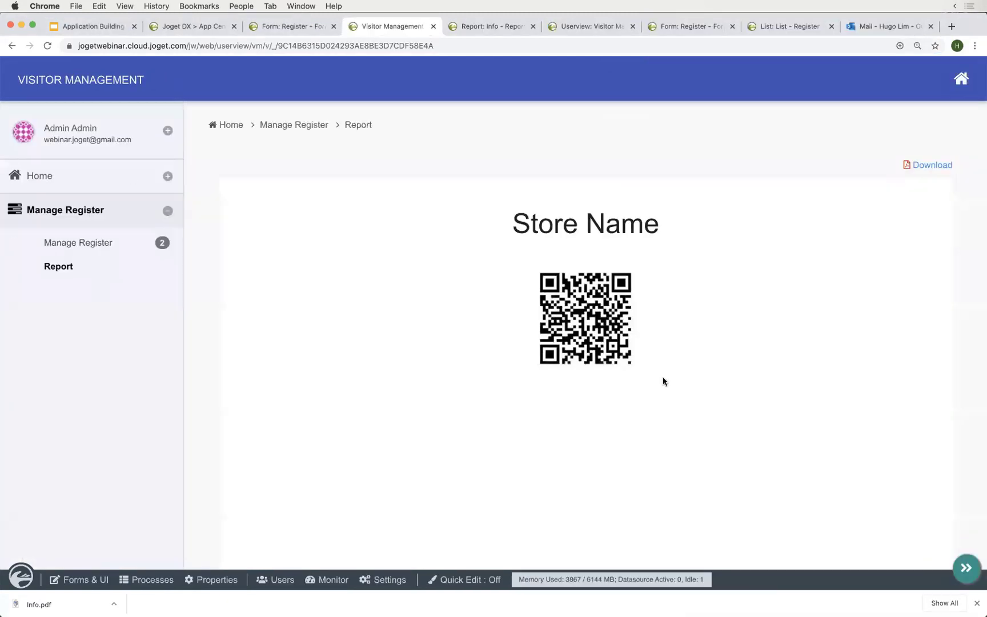
pyautogui.hotkey('ctrl', 'Right')
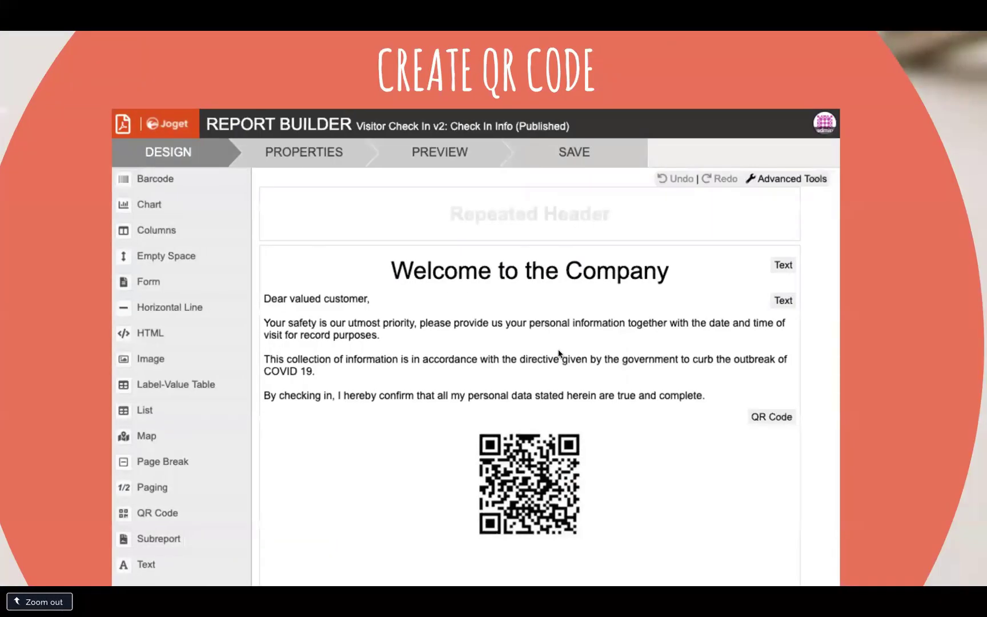
pyautogui.press('Right')
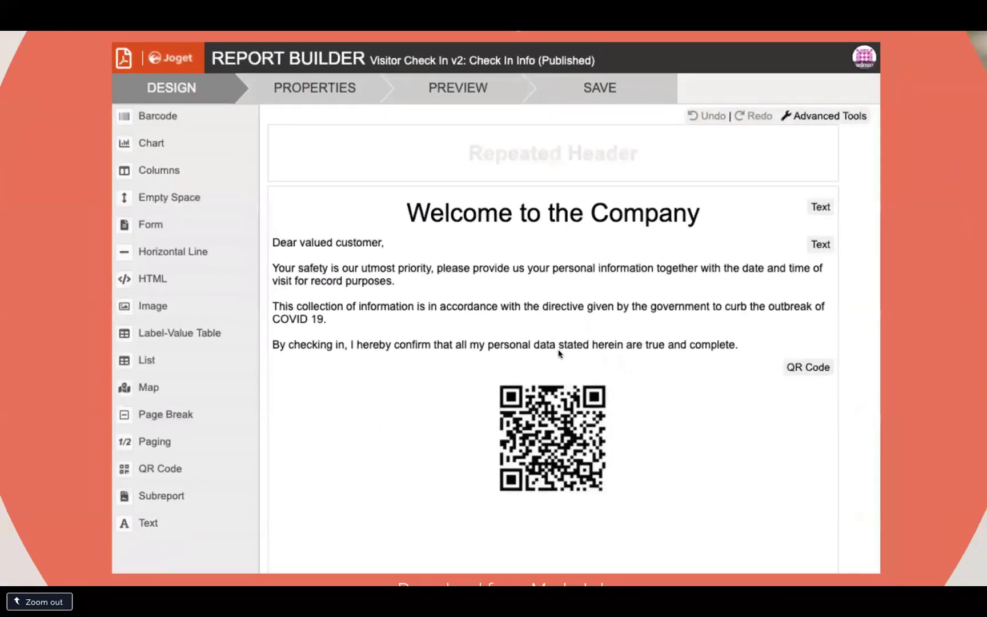
pyautogui.press('Right')
pyautogui.press('Right')
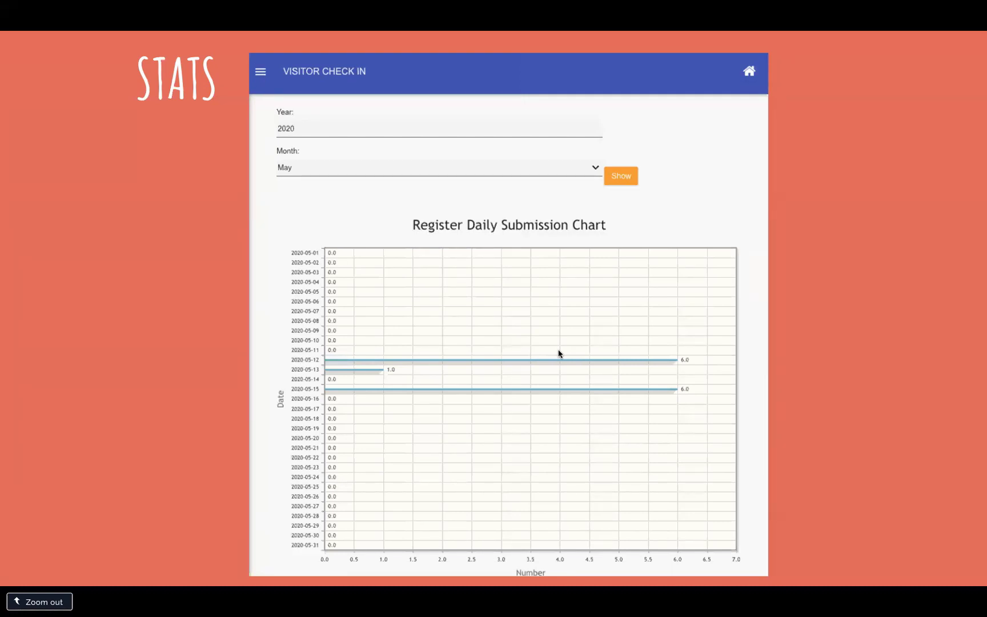
pyautogui.hotkey('ctrl', 'Left')
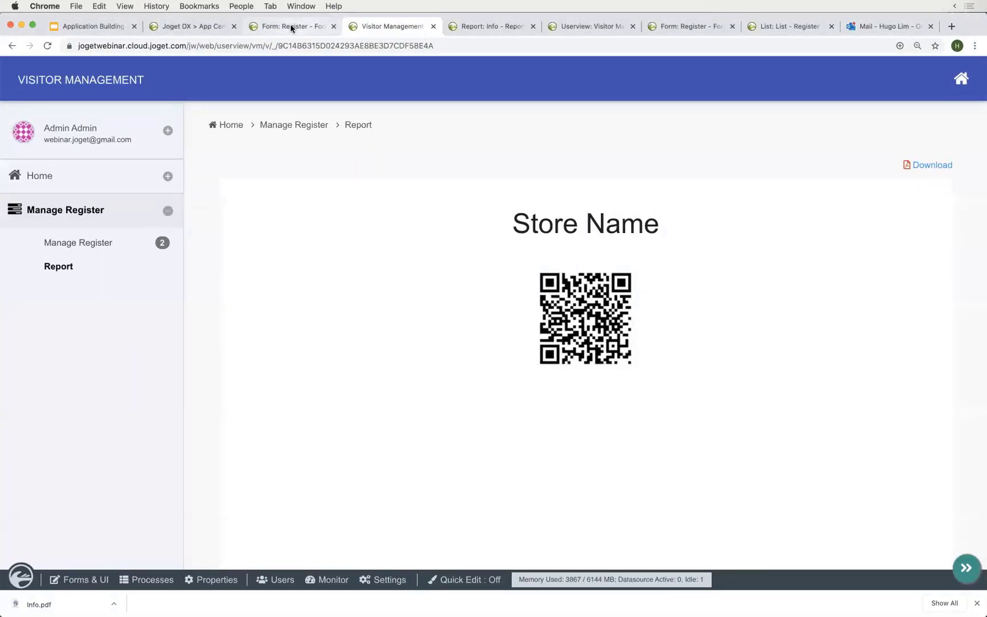
# - Reload the Register form builder and review the submission statistics and approval process generator options
pyautogui.click(290, 25)
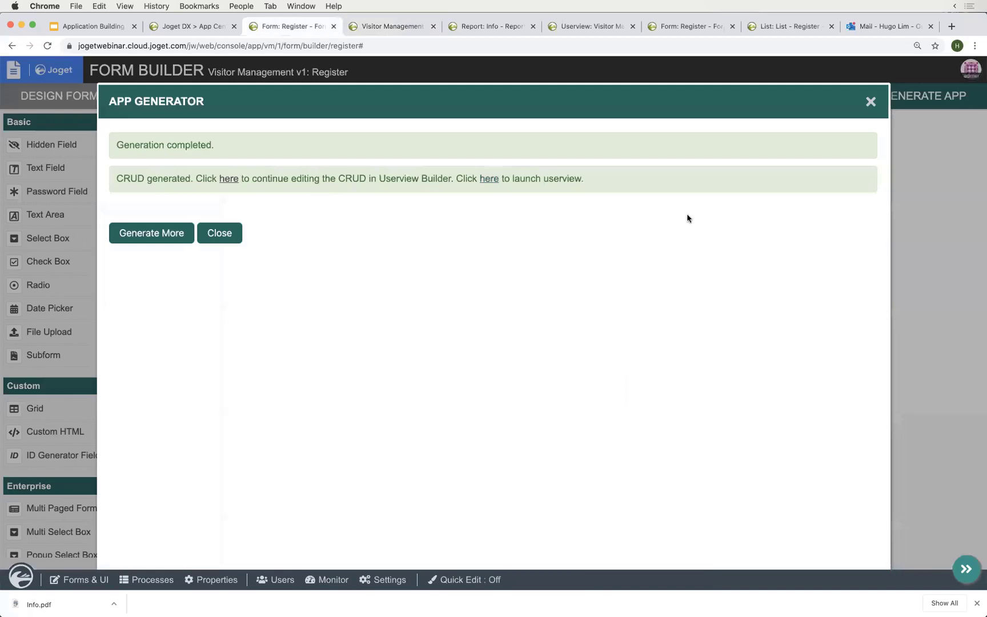
pyautogui.click(907, 232)
pyautogui.press('super+r')
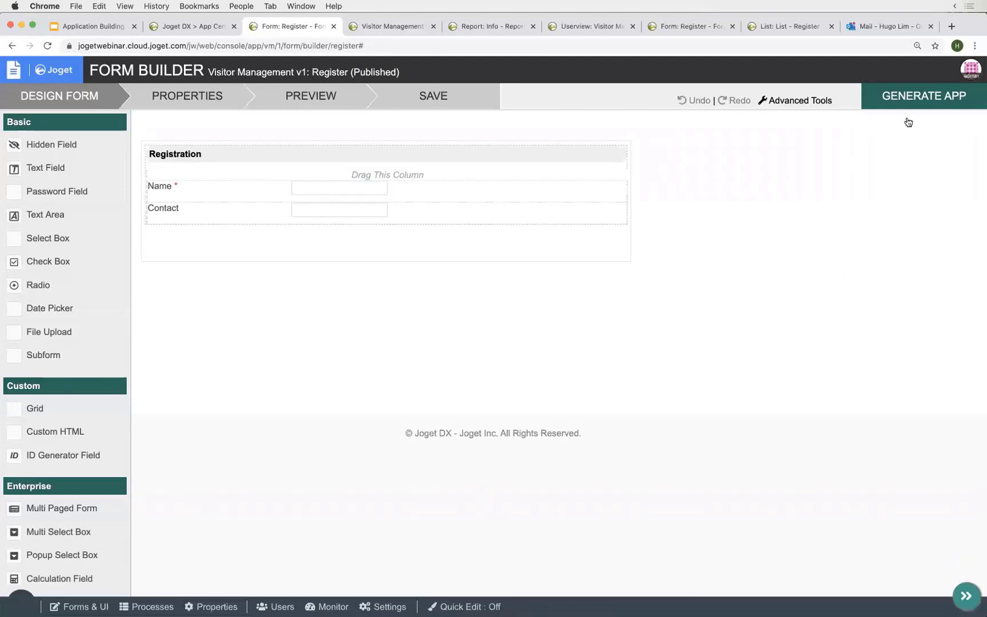
pyautogui.click(911, 96)
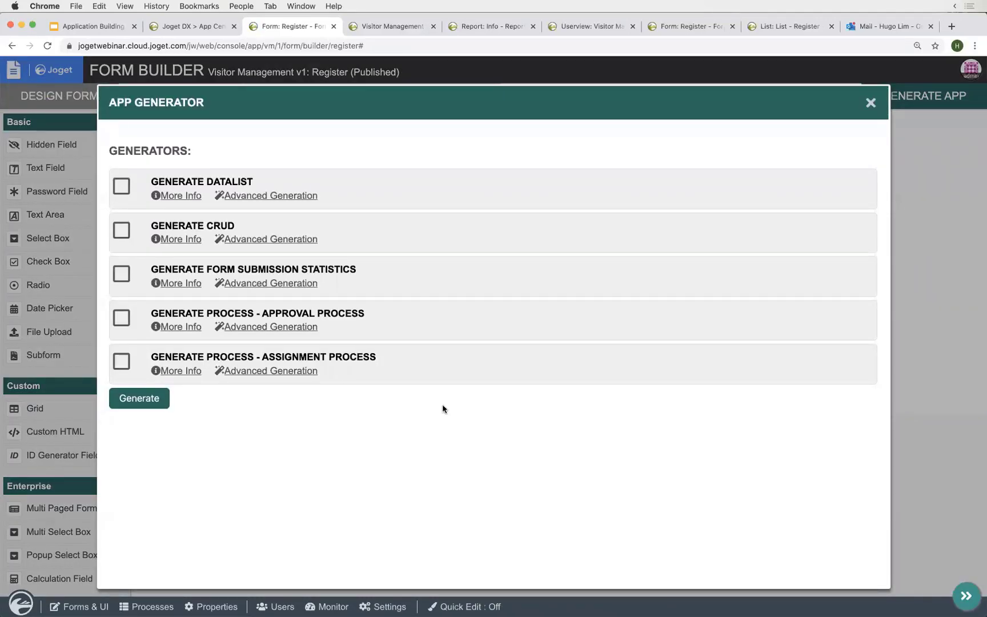
pyautogui.tripleClick(231, 269)
pyautogui.click(282, 267)
pyautogui.tripleClick(292, 267)
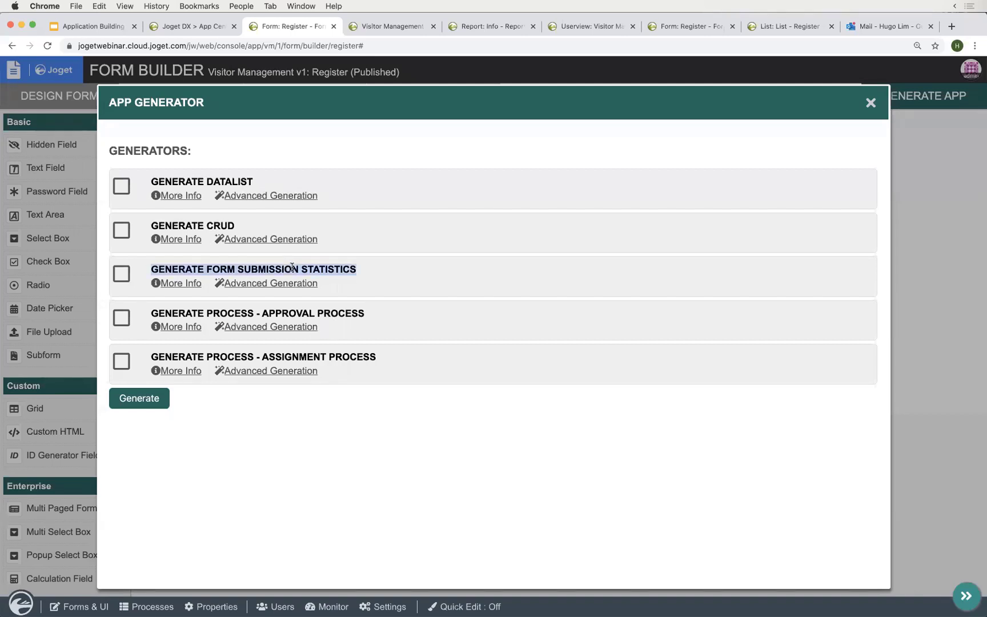
pyautogui.click(239, 265)
pyautogui.click(124, 278)
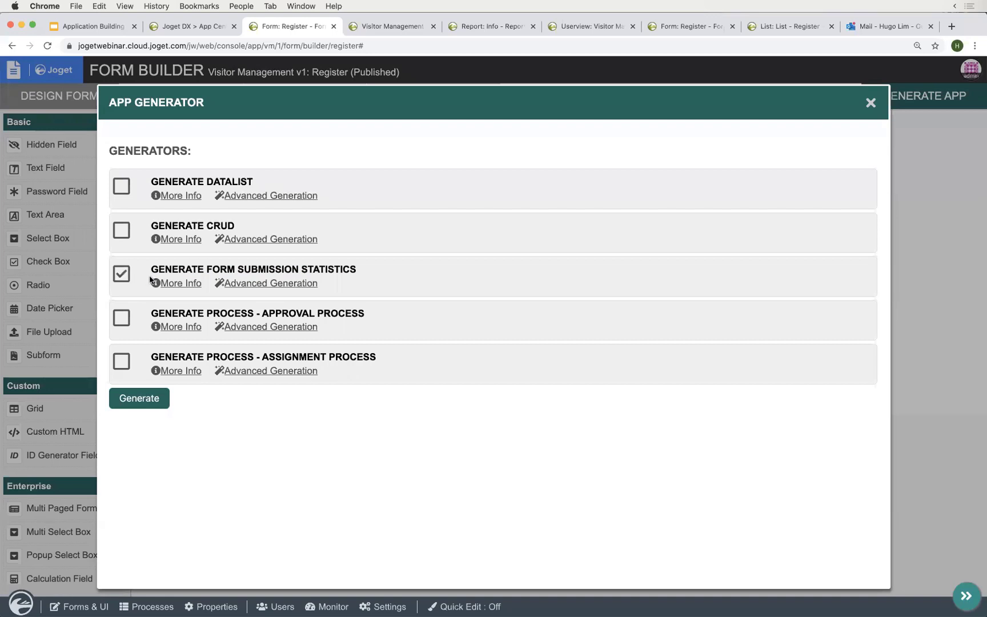
pyautogui.tripleClick(245, 314)
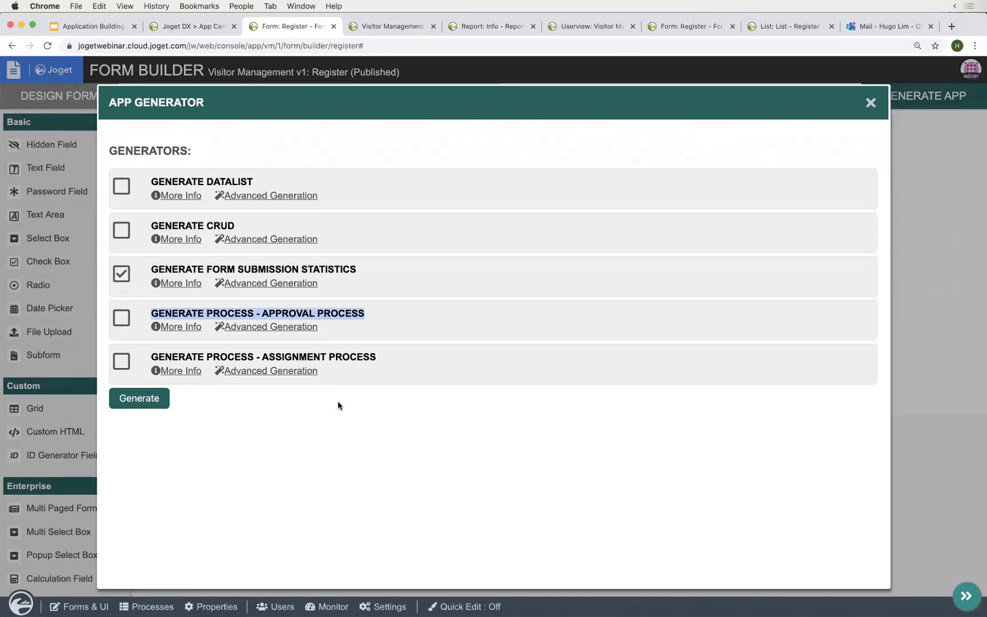
pyautogui.click(127, 322)
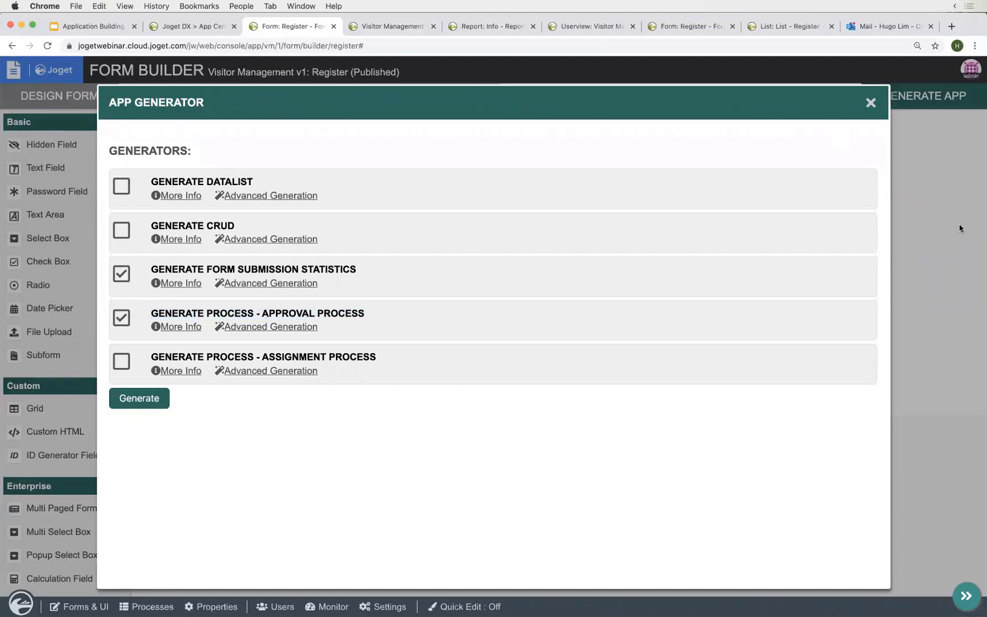
pyautogui.click(960, 227)
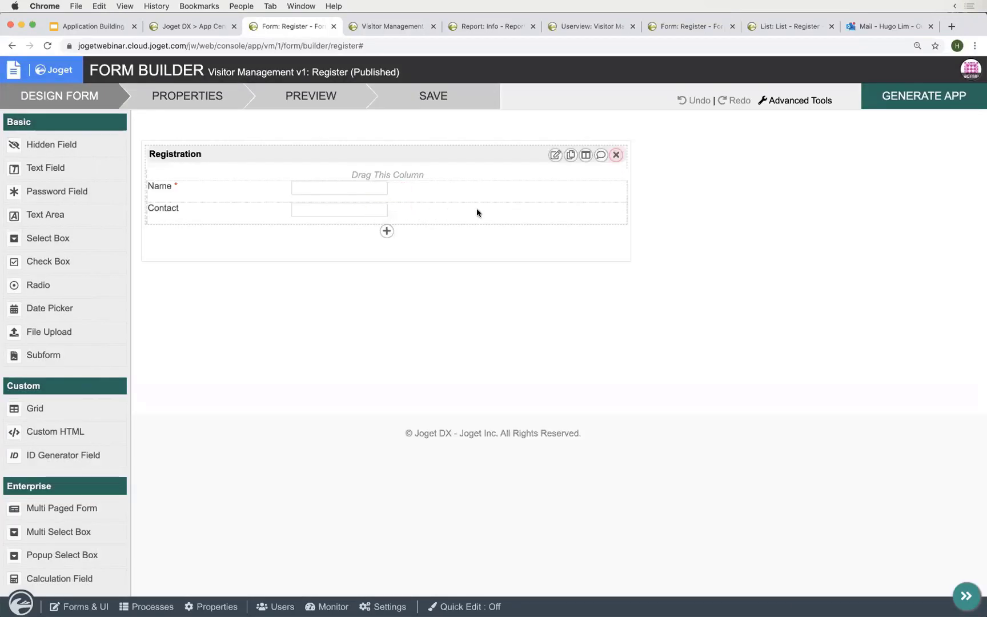
# - Generate Form Submission Statistics and an Approval Process for the Register form
pyautogui.click(889, 96)
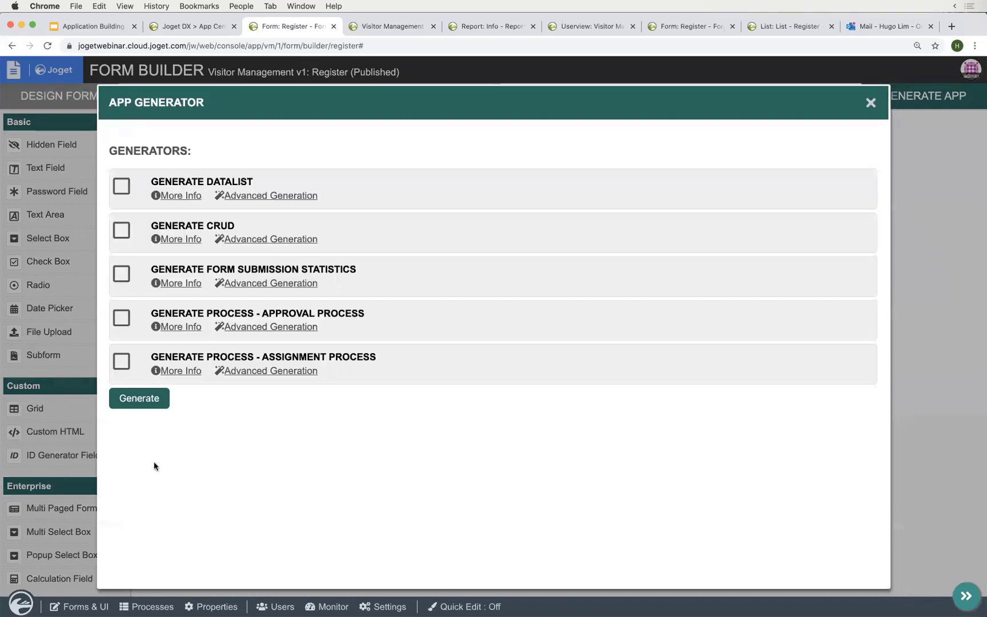
pyautogui.tripleClick(167, 106)
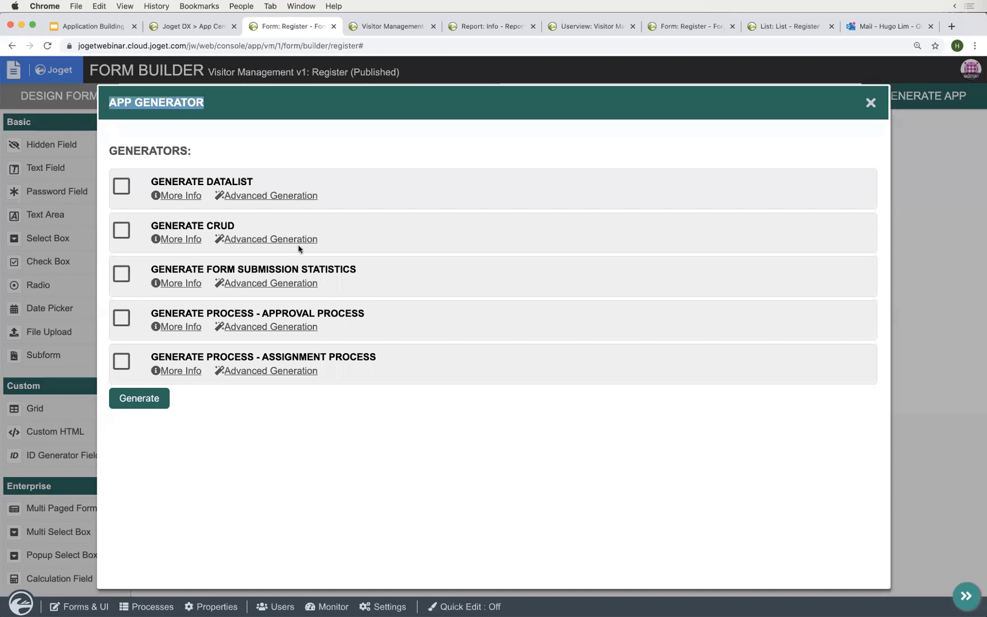
pyautogui.click(314, 443)
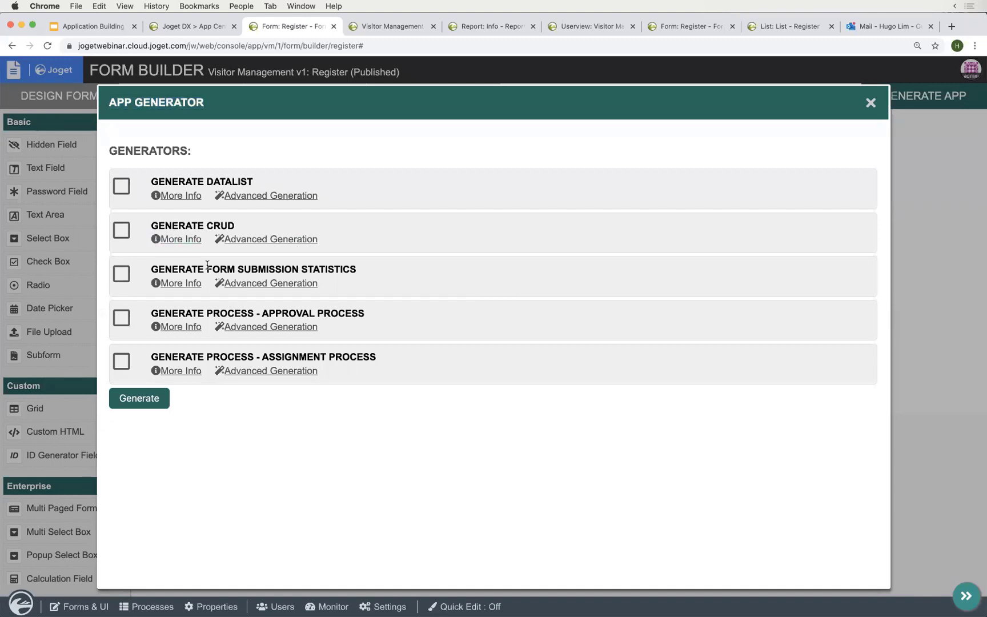
pyautogui.moveTo(208, 269); pyautogui.dragTo(355, 266)
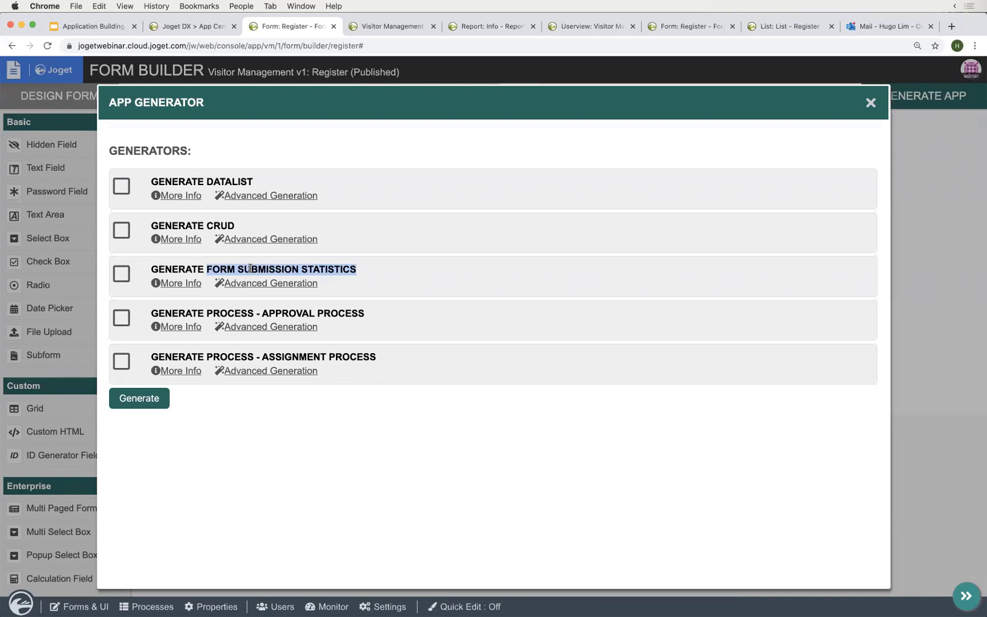
pyautogui.click(249, 268)
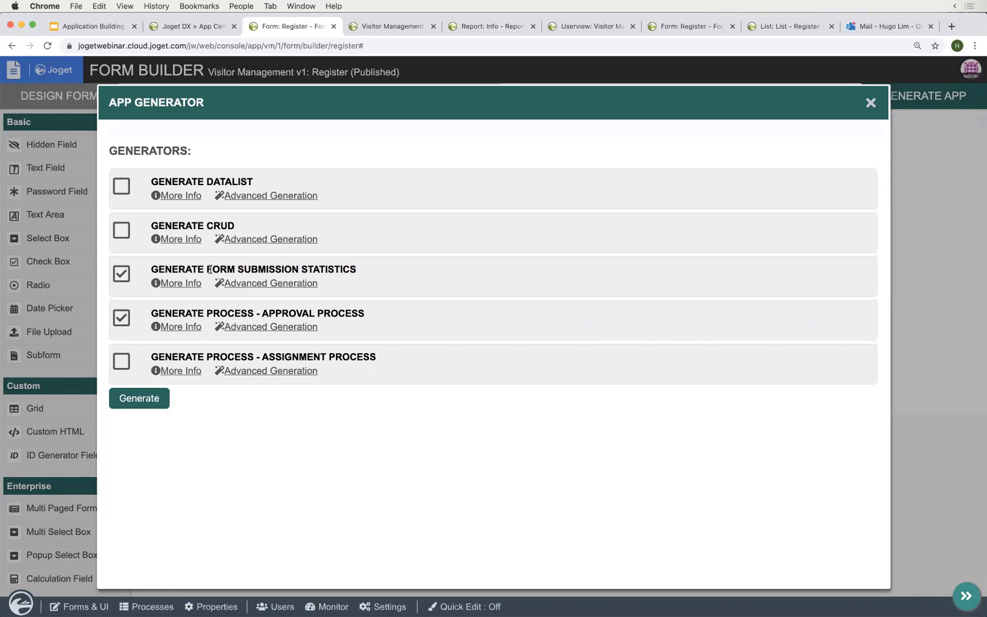
pyautogui.moveTo(211, 270); pyautogui.dragTo(354, 273)
pyautogui.moveTo(220, 313); pyautogui.dragTo(341, 313)
pyautogui.click(295, 422)
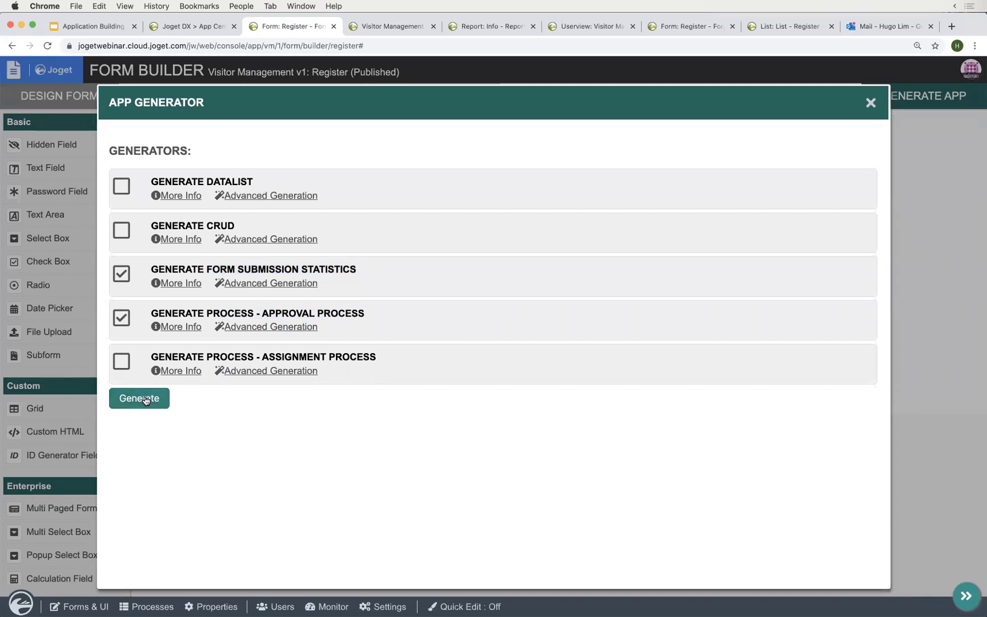
pyautogui.tripleClick(193, 313)
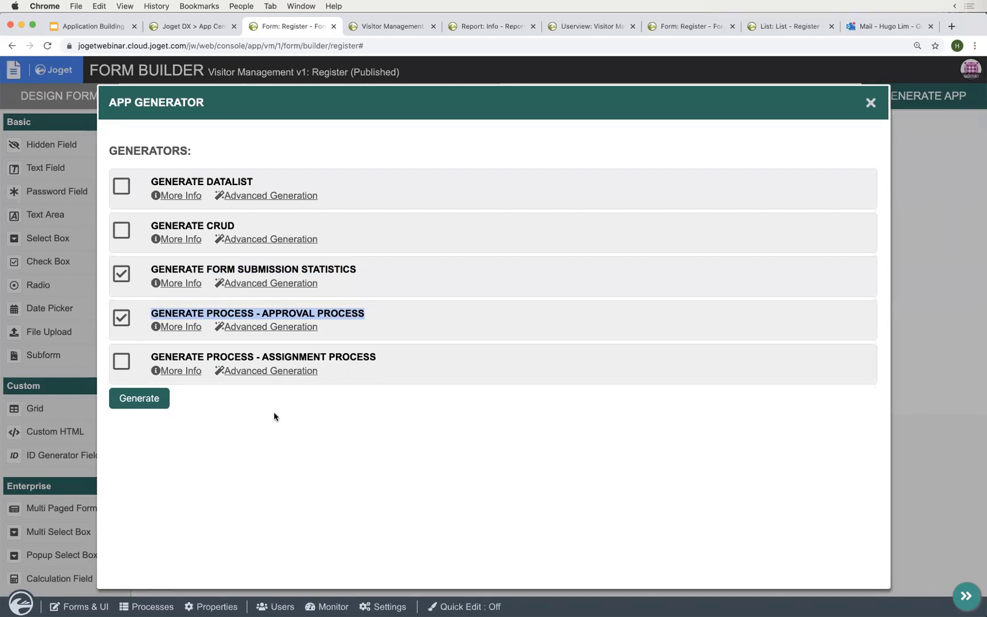
pyautogui.click(274, 417)
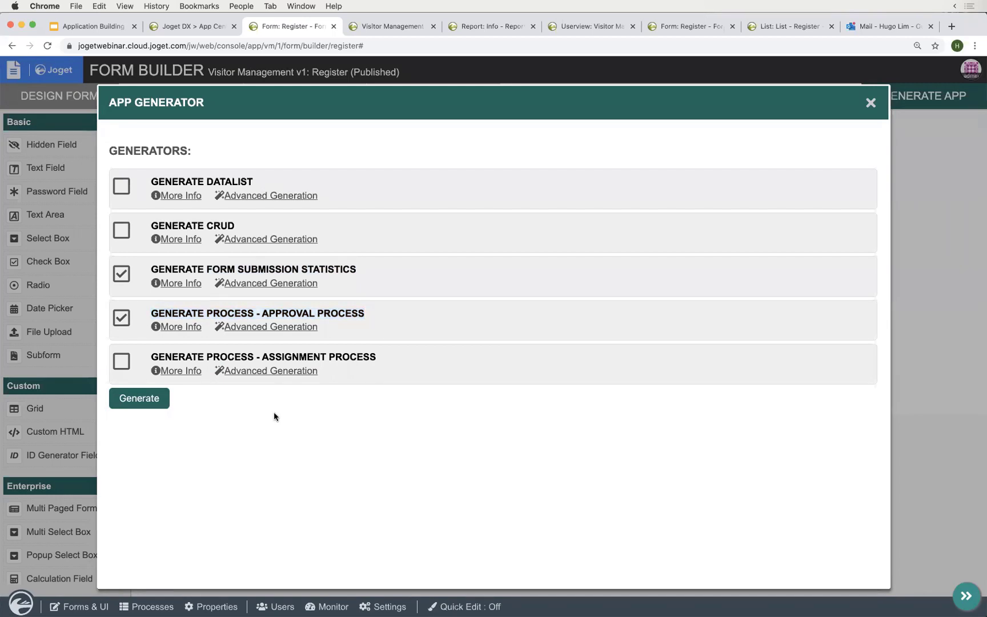
pyautogui.tripleClick(189, 314)
pyautogui.click(239, 420)
pyautogui.click(149, 409)
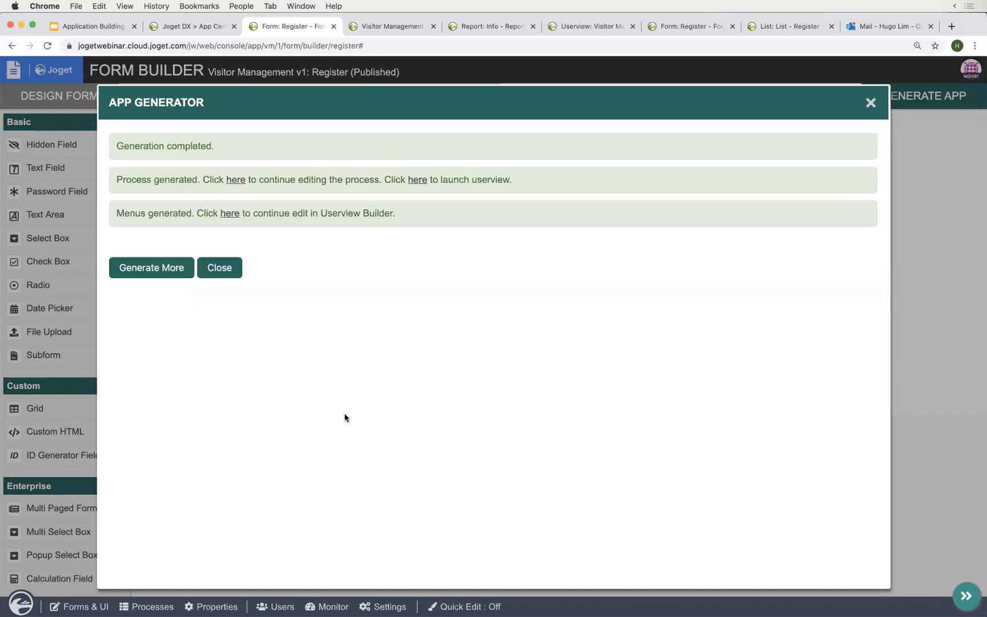
# - Expand the Register Approval Process, Register Statistics and Manage Register menus and open Submit Register
pyautogui.click(394, 27)
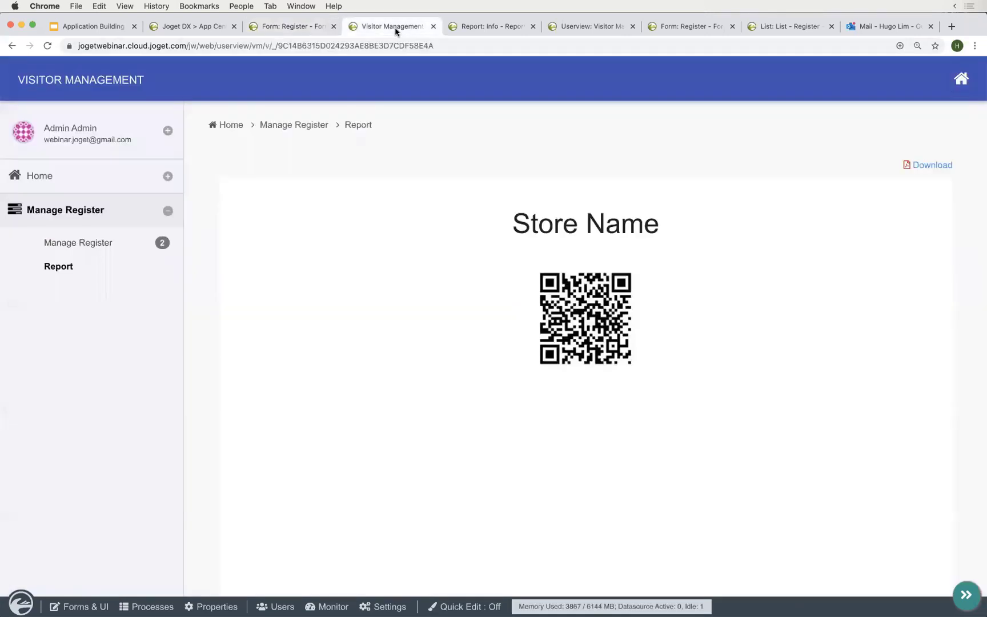
pyautogui.click(92, 87)
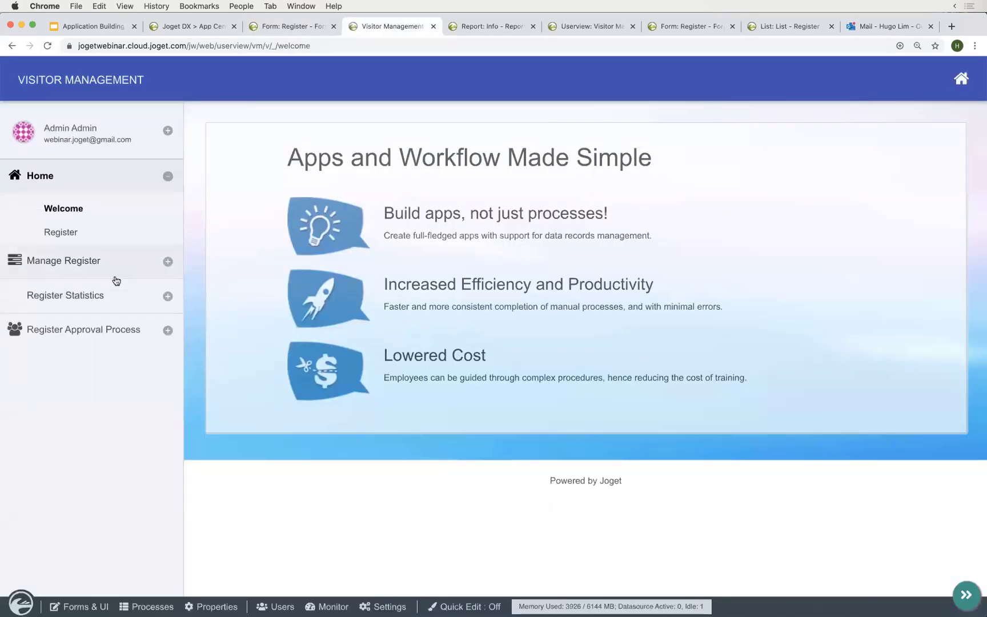
pyautogui.click(119, 333)
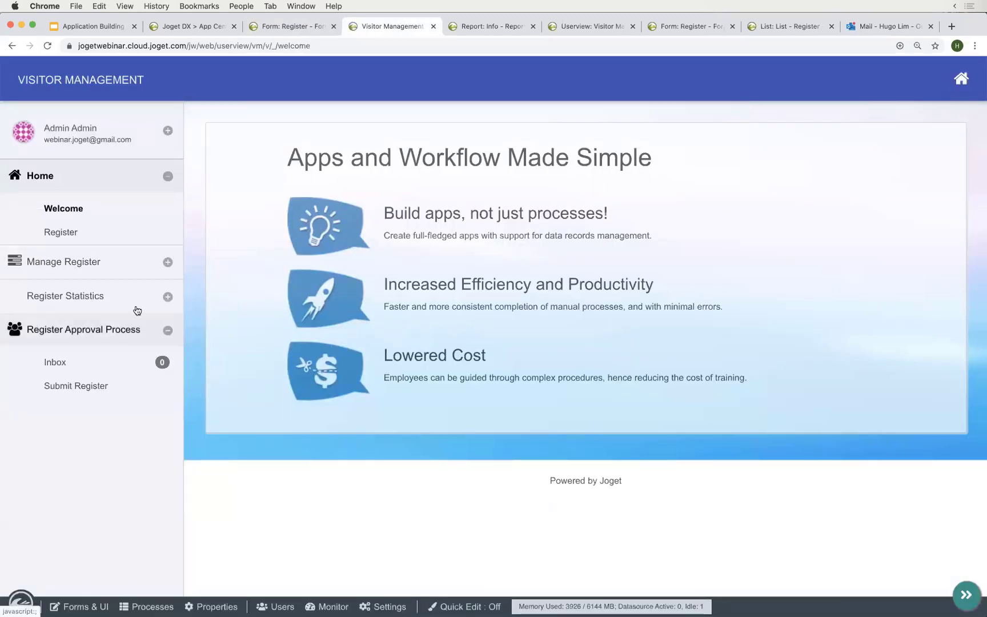
pyautogui.click(106, 295)
pyautogui.click(115, 263)
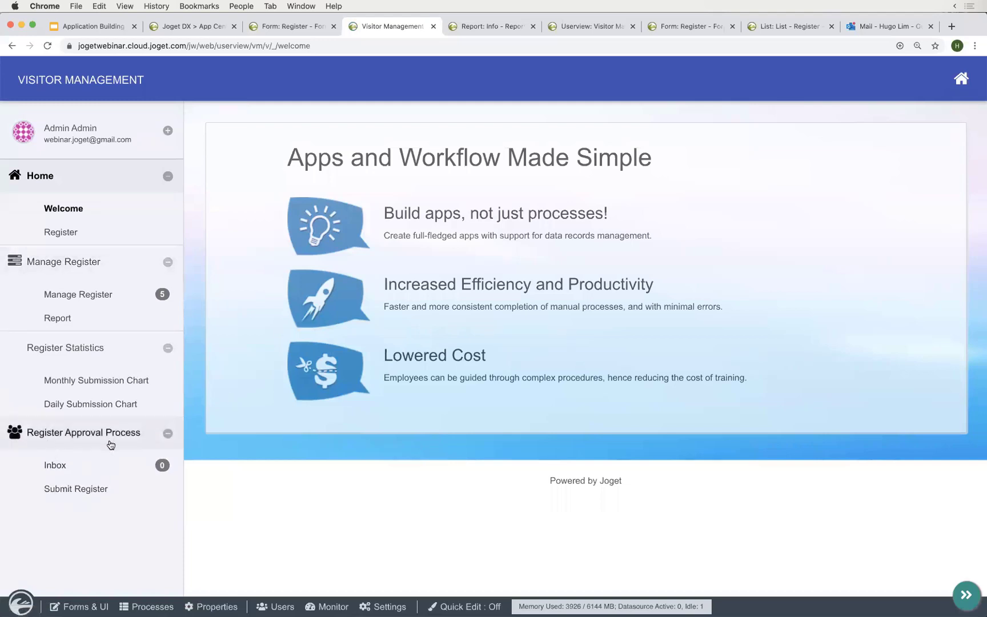
pyautogui.click(91, 489)
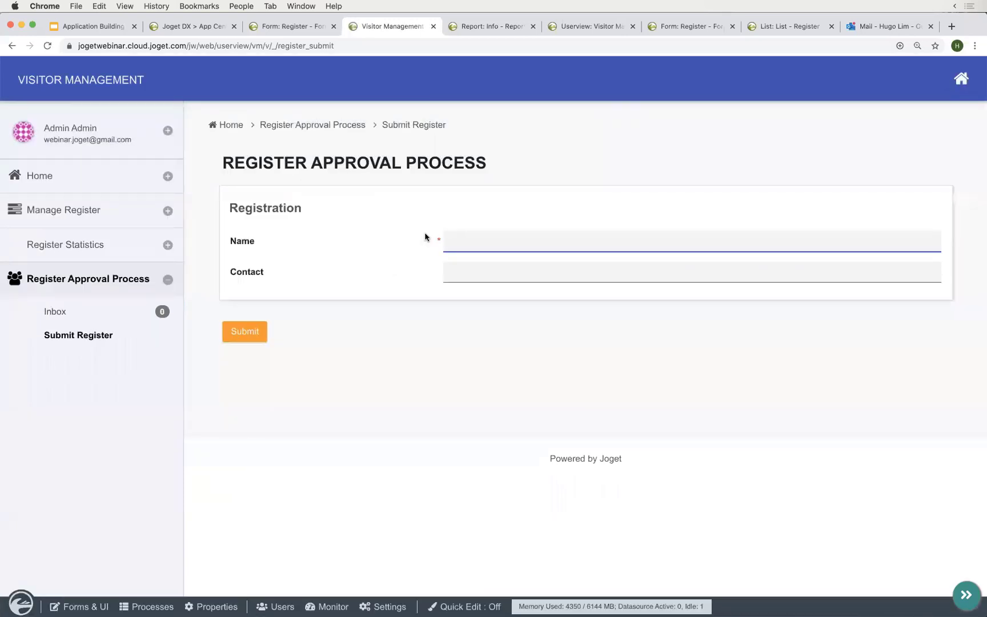
# - Look over the Register Approval Process submission form, then open the app's Processes design panel
pyautogui.click(280, 205)
pyautogui.doubleClick(280, 205)
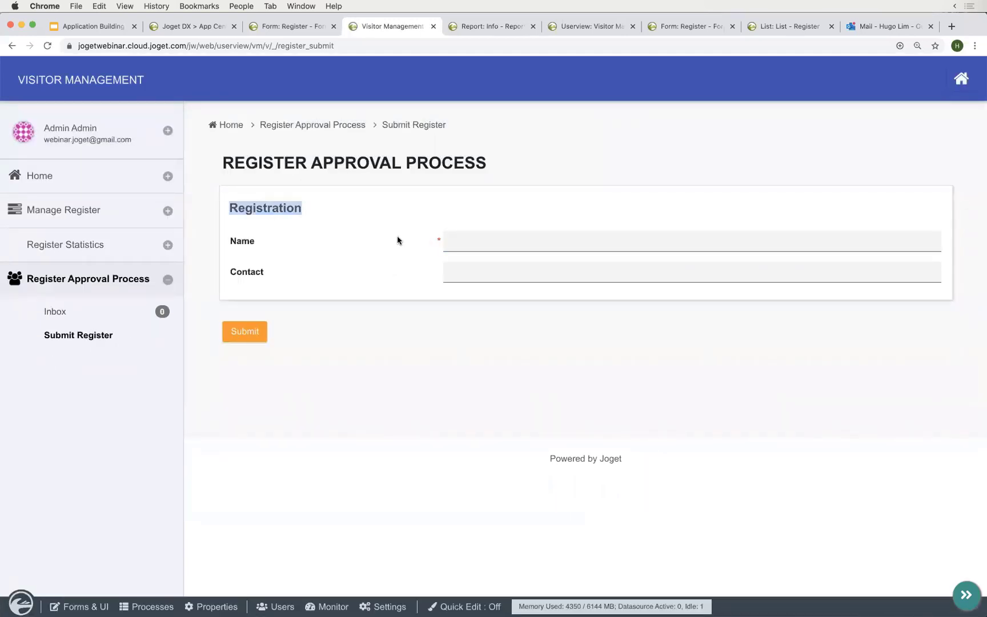
pyautogui.click(467, 244)
pyautogui.click(401, 161)
pyautogui.tripleClick(401, 161)
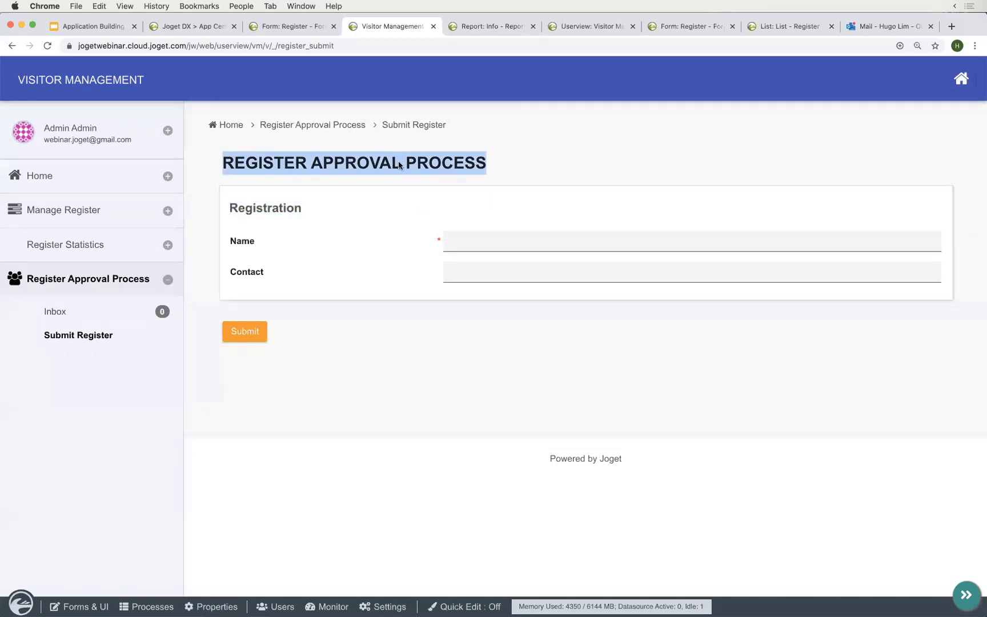
pyautogui.click(342, 374)
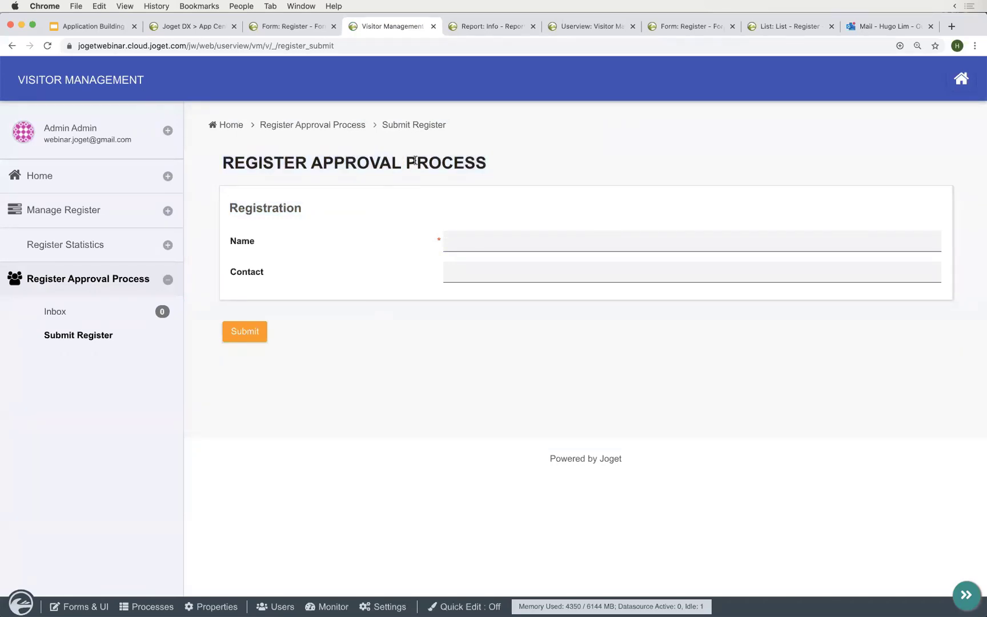
pyautogui.tripleClick(421, 160)
pyautogui.click(356, 351)
pyautogui.click(546, 242)
pyautogui.click(146, 607)
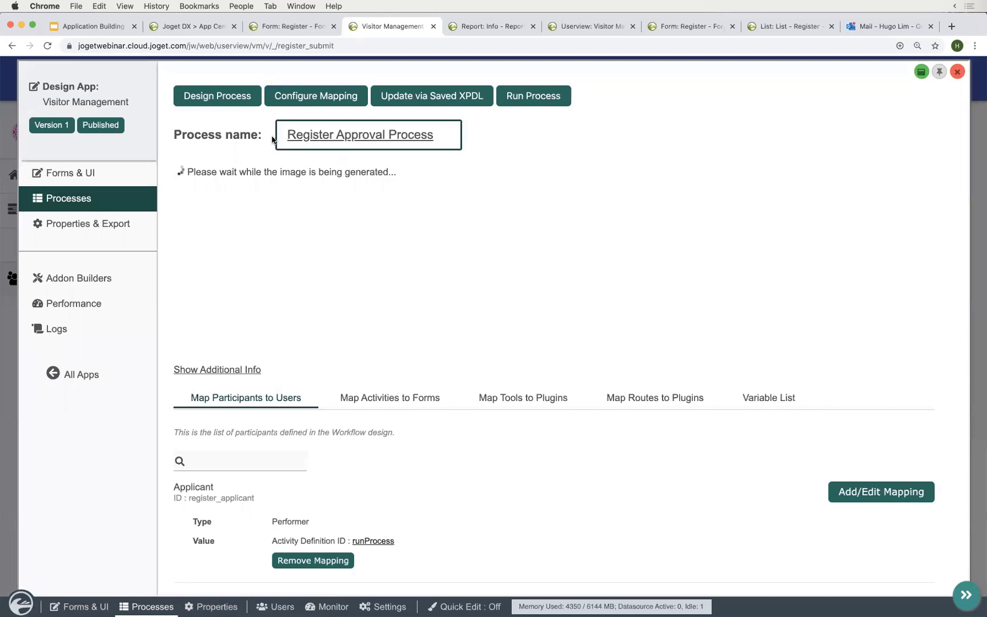
# - Open the Register Approval Process diagram in the Process Builder, confirming the latest version reload
pyautogui.click(233, 102)
pyautogui.click(364, 26)
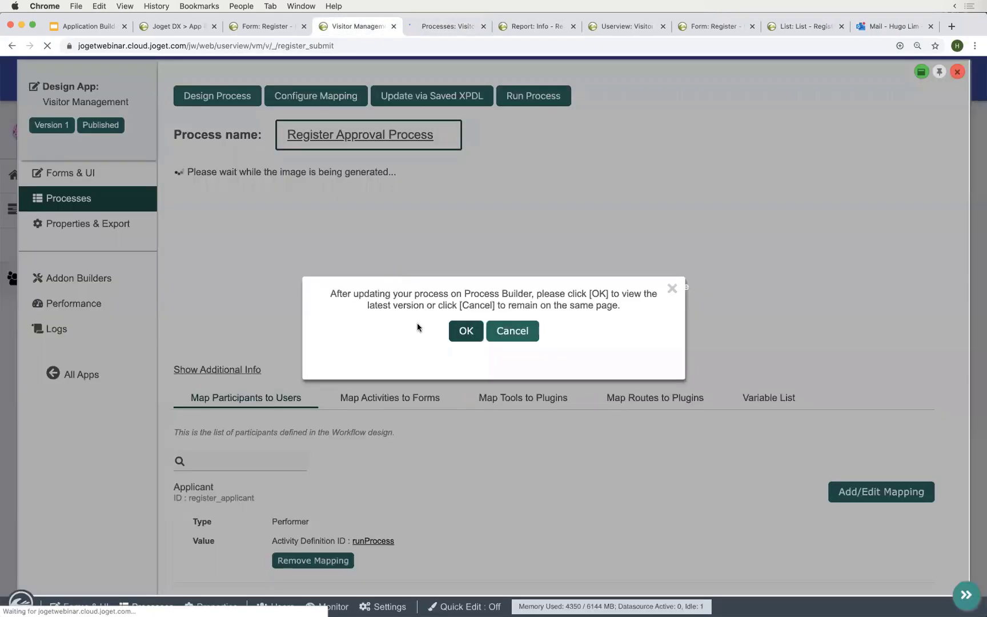
pyautogui.click(465, 331)
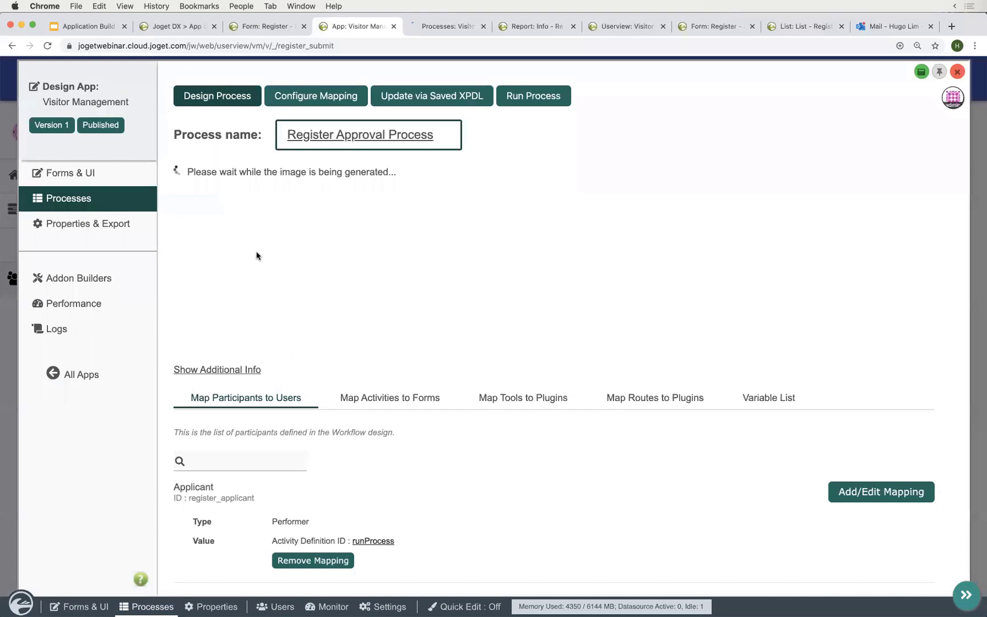
pyautogui.scroll(5, 256, 255)
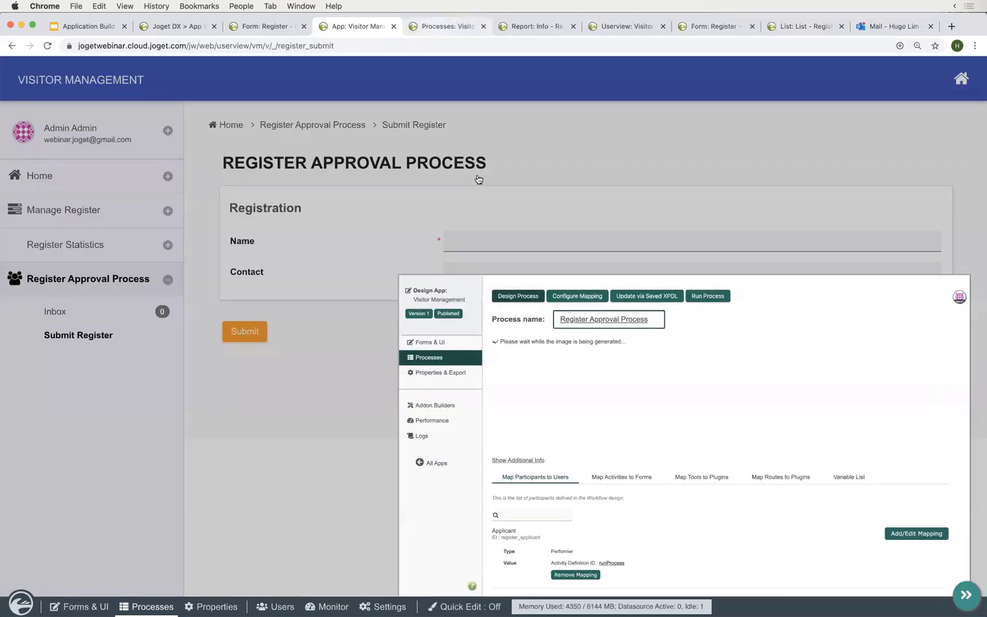
# - Inspect the diagram, leave without saving, and view the Map Tools to Plugins mappings
pyautogui.click(435, 27)
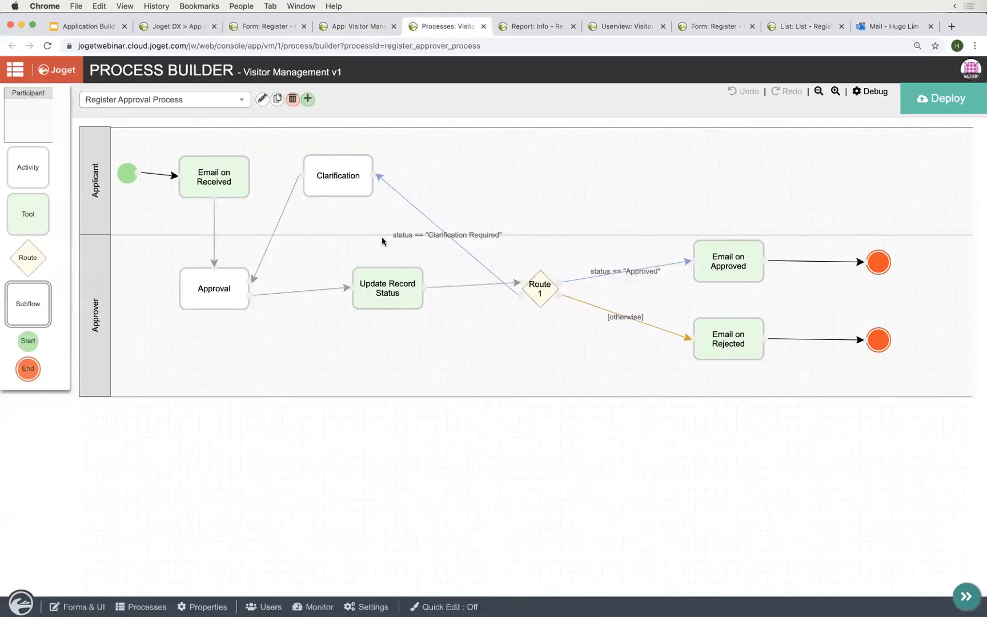
pyautogui.moveTo(345, 183); pyautogui.dragTo(392, 192)
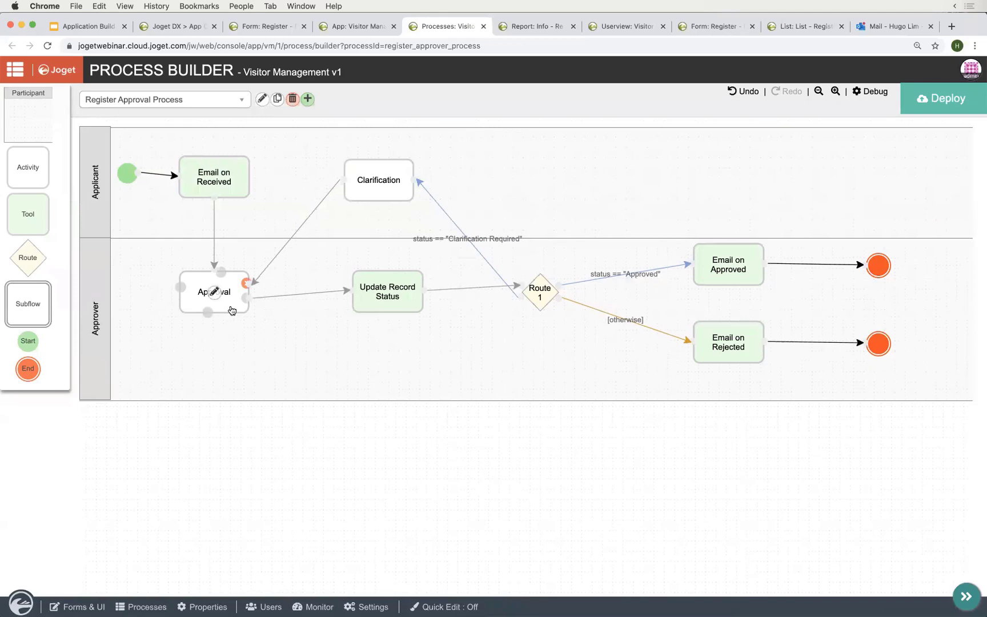
pyautogui.moveTo(395, 307); pyautogui.dragTo(395, 324)
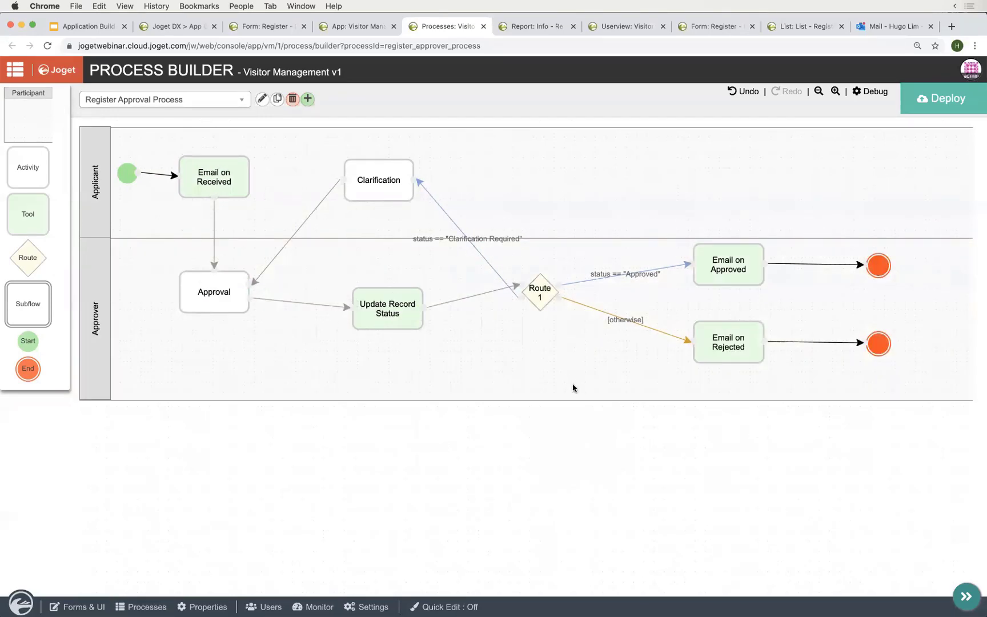
pyautogui.click(484, 27)
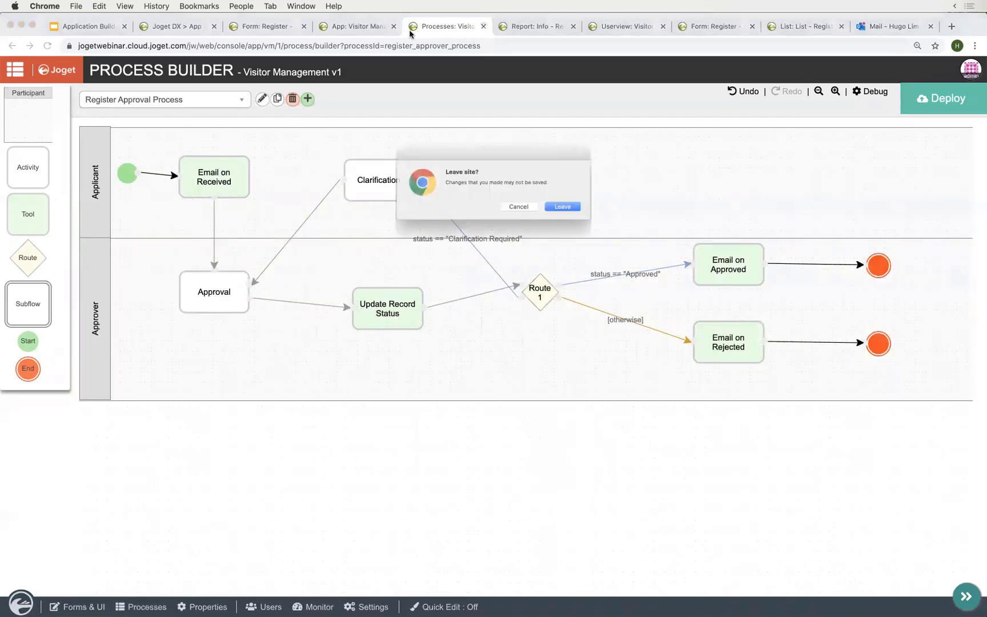
pyautogui.click(565, 212)
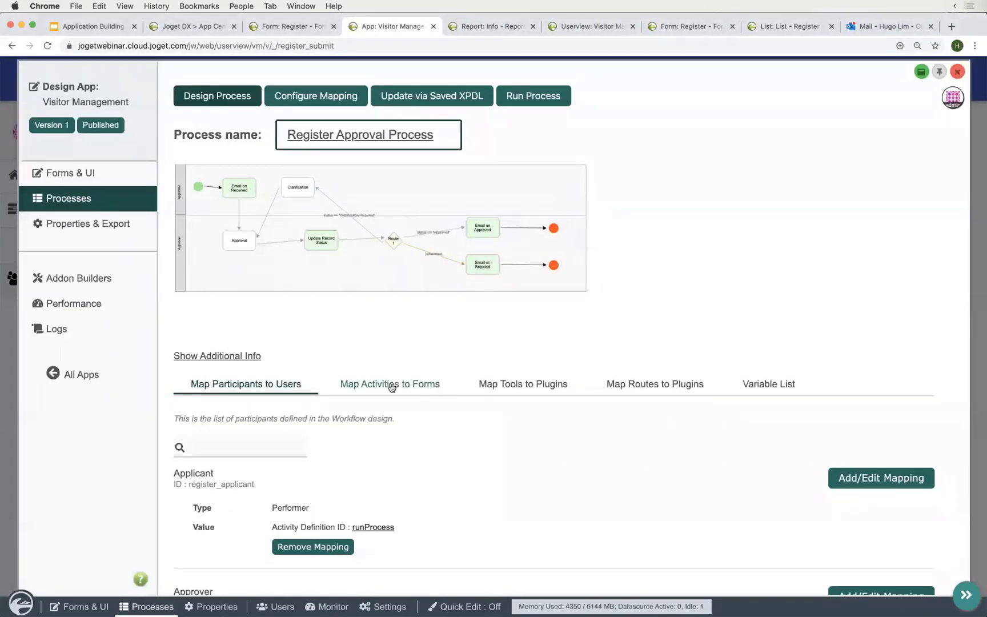
pyautogui.click(390, 384)
pyautogui.click(515, 386)
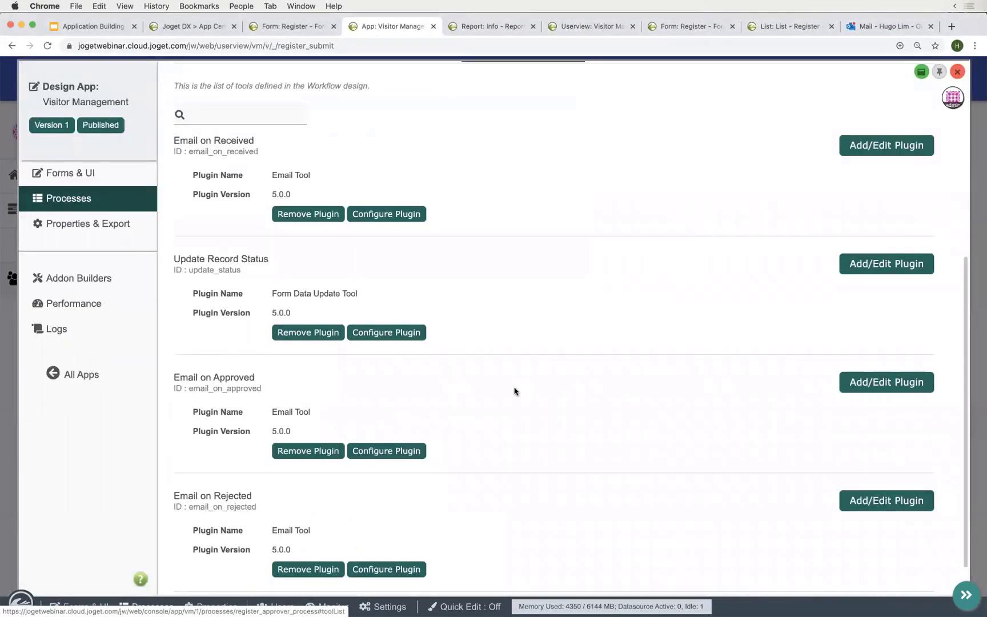
# - Open the Register Statistics Daily Submission Chart for May 2020 and check 5 submissions on 2020-05-21
pyautogui.click(10, 365)
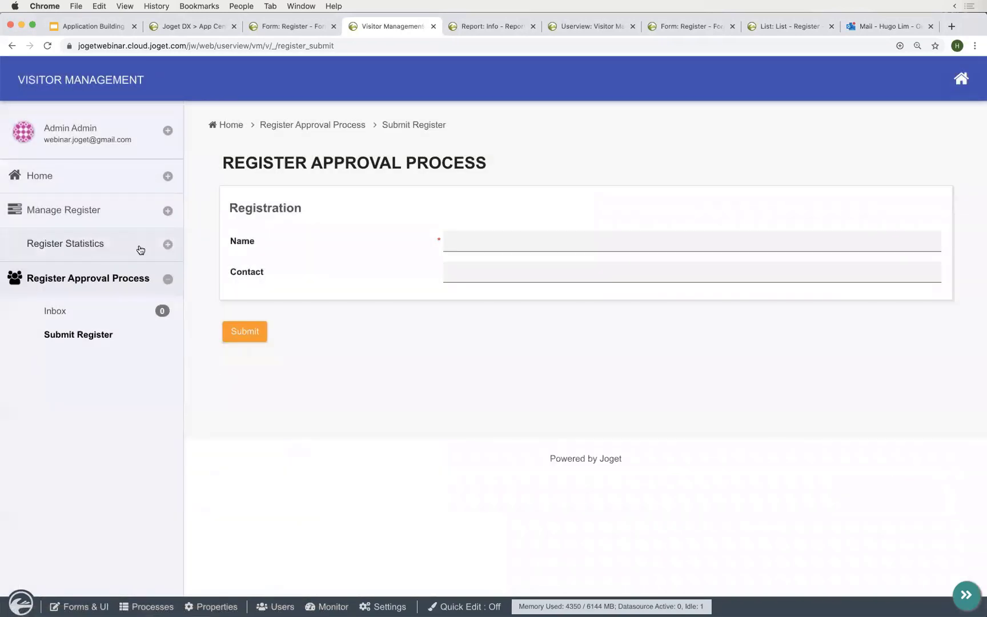
pyautogui.click(141, 246)
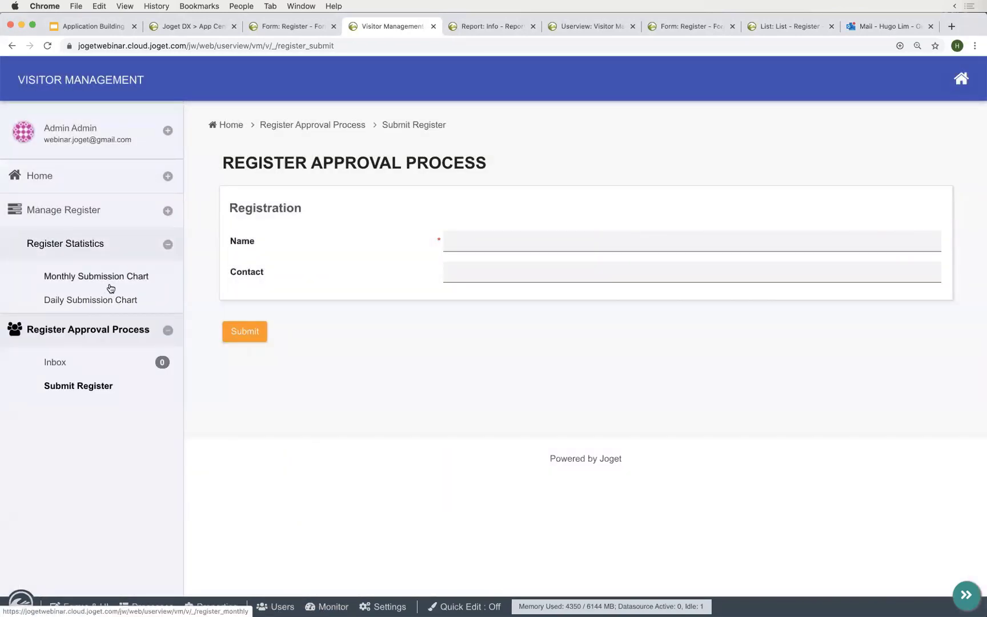
pyautogui.click(105, 305)
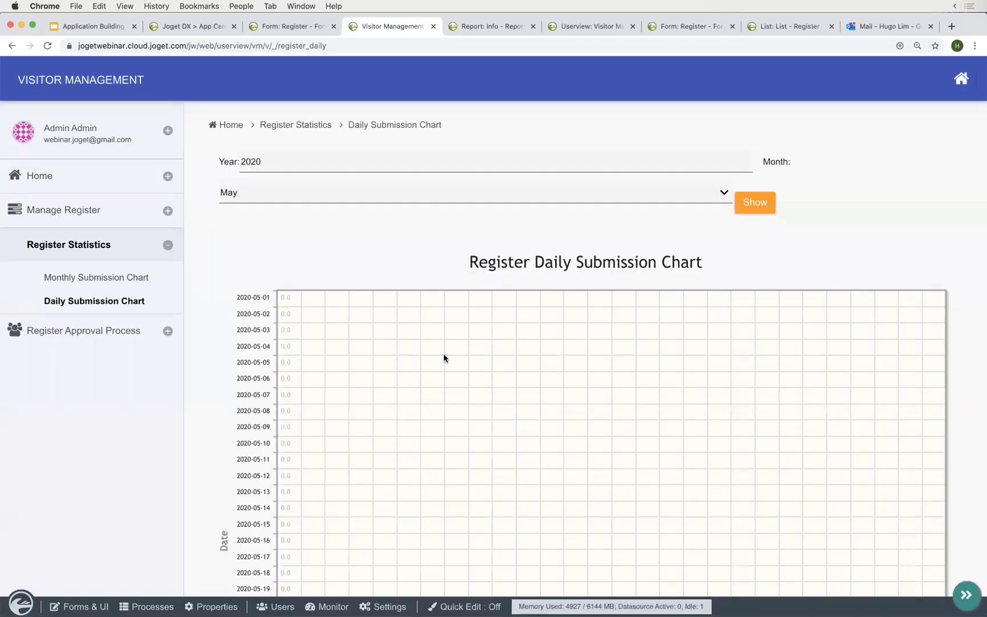
pyautogui.scroll(-8, 443, 358)
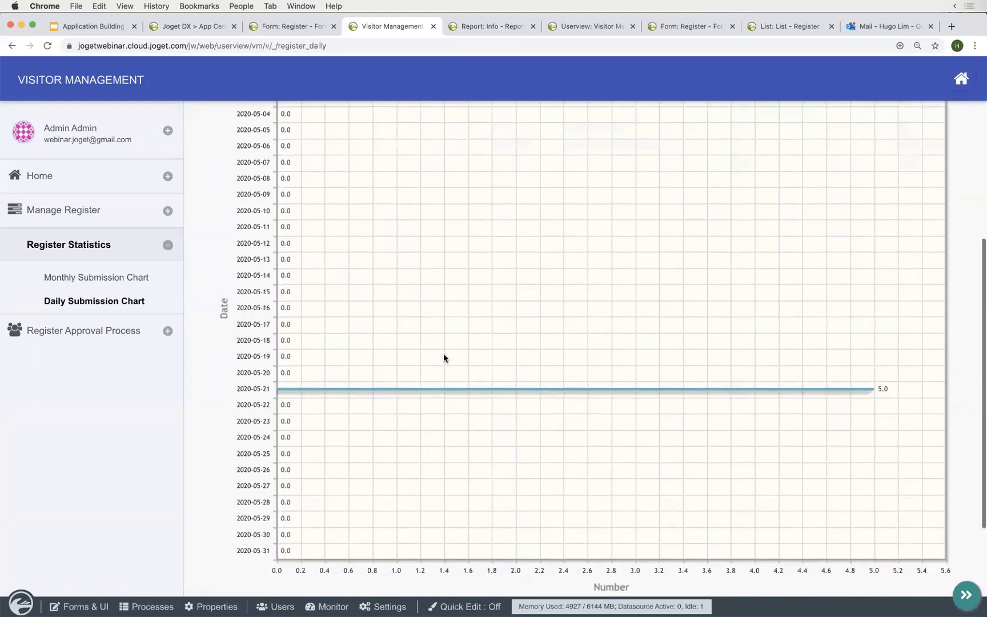
pyautogui.moveTo(889, 274); pyautogui.dragTo(879, 274)
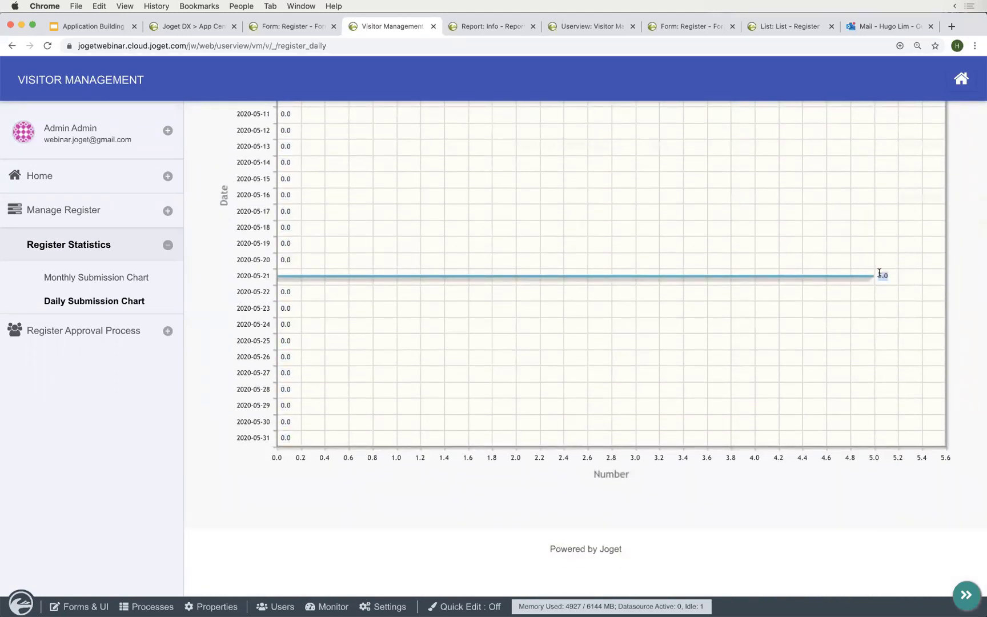
pyautogui.scroll(3, 439, 254)
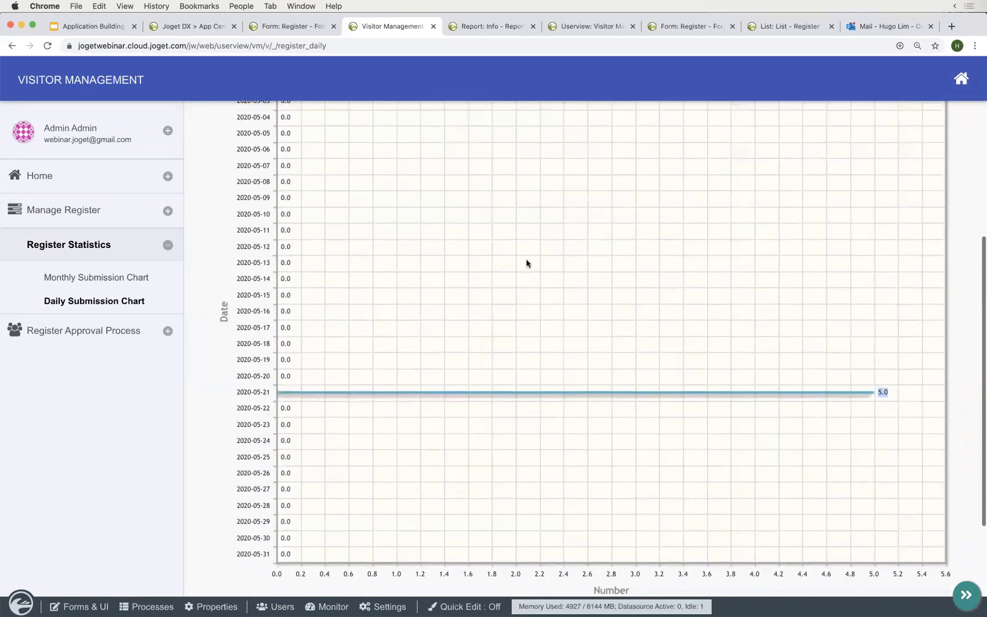
pyautogui.scroll(5, 526, 261)
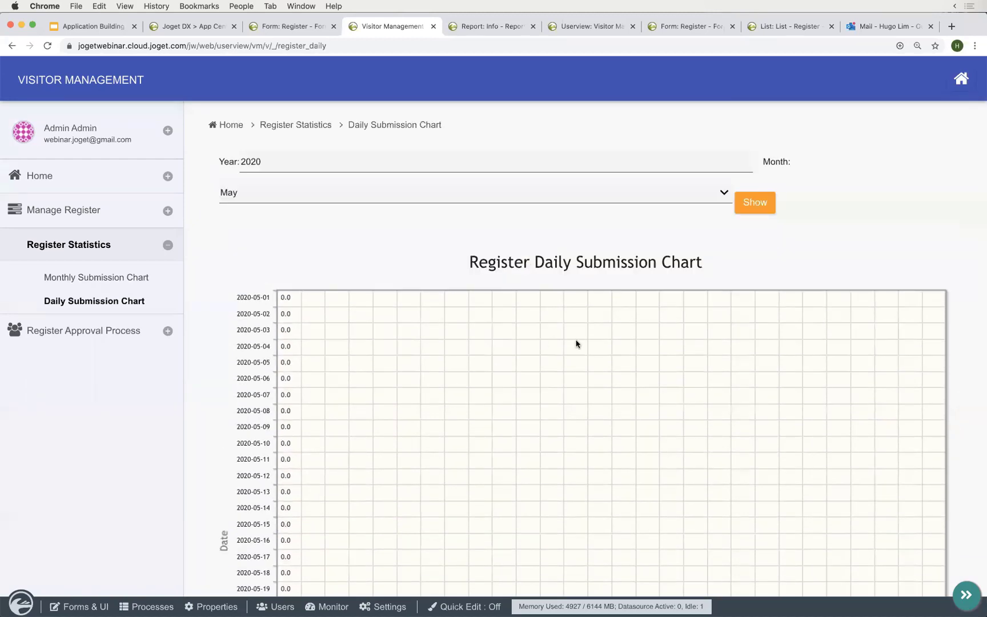
# - Switch to the Prezi presentation and advance through the overview to the Future Expansion topic
pyautogui.hotkey('ctrl', 'Right')
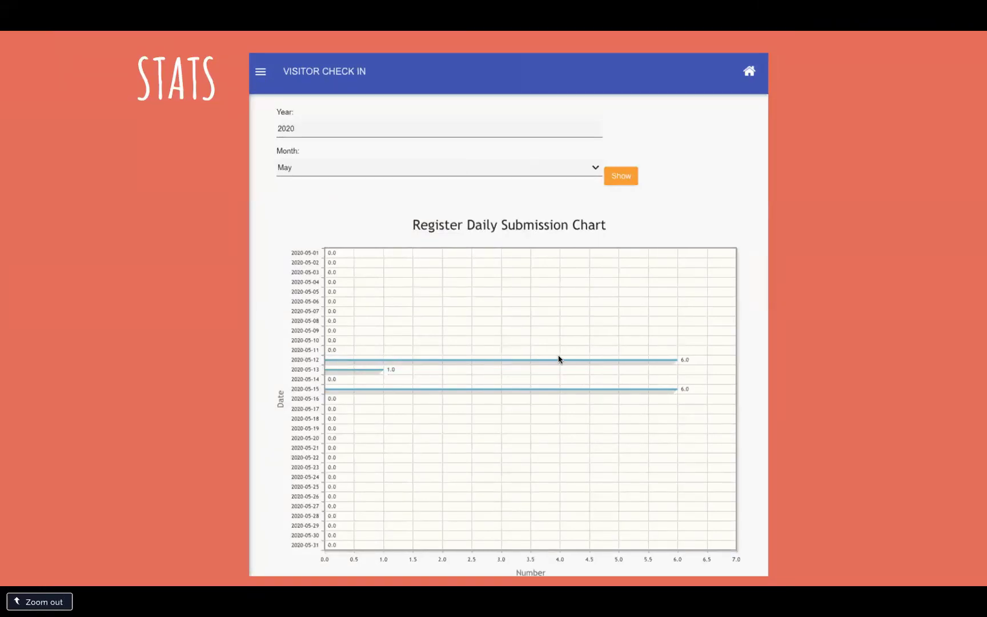
pyautogui.press('Right')
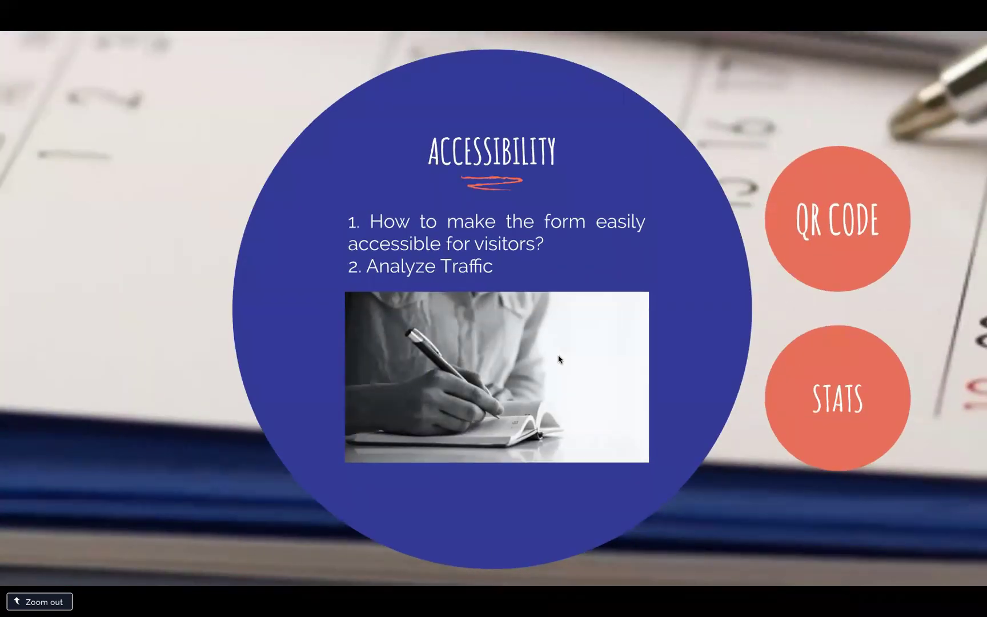
pyautogui.press('Right')
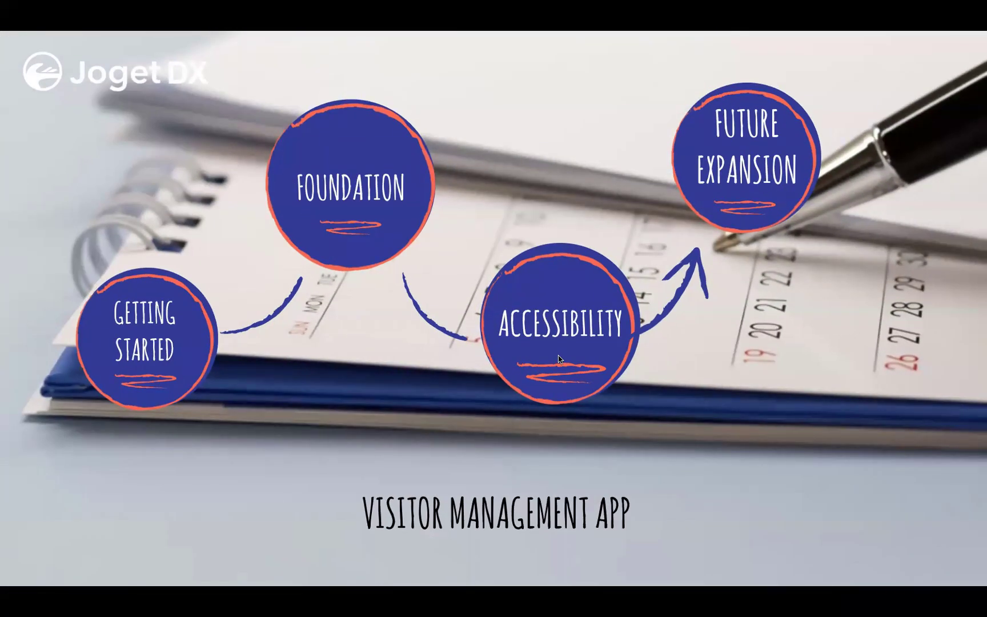
pyautogui.press('Right')
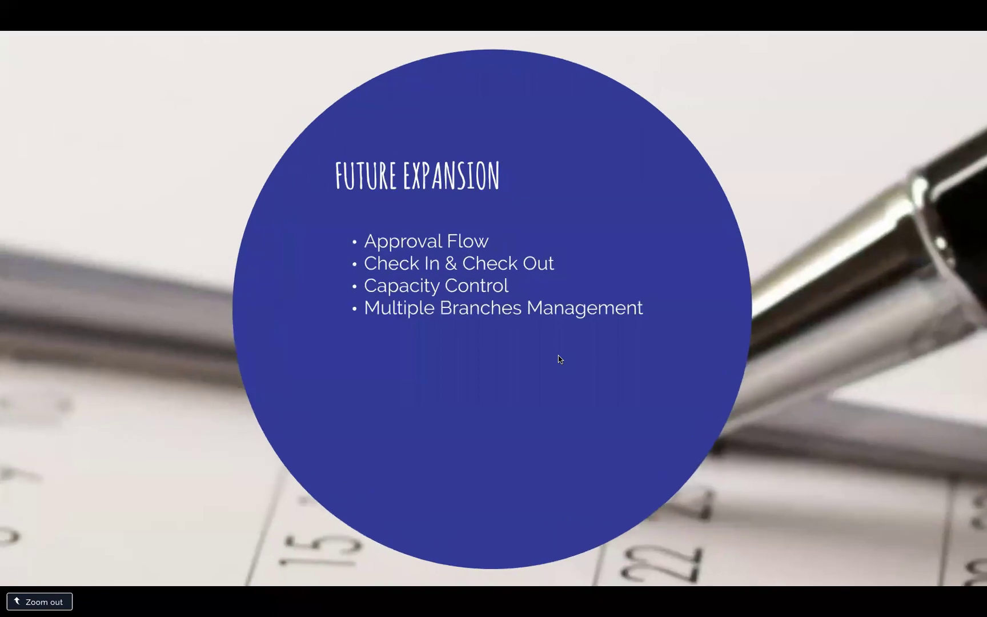